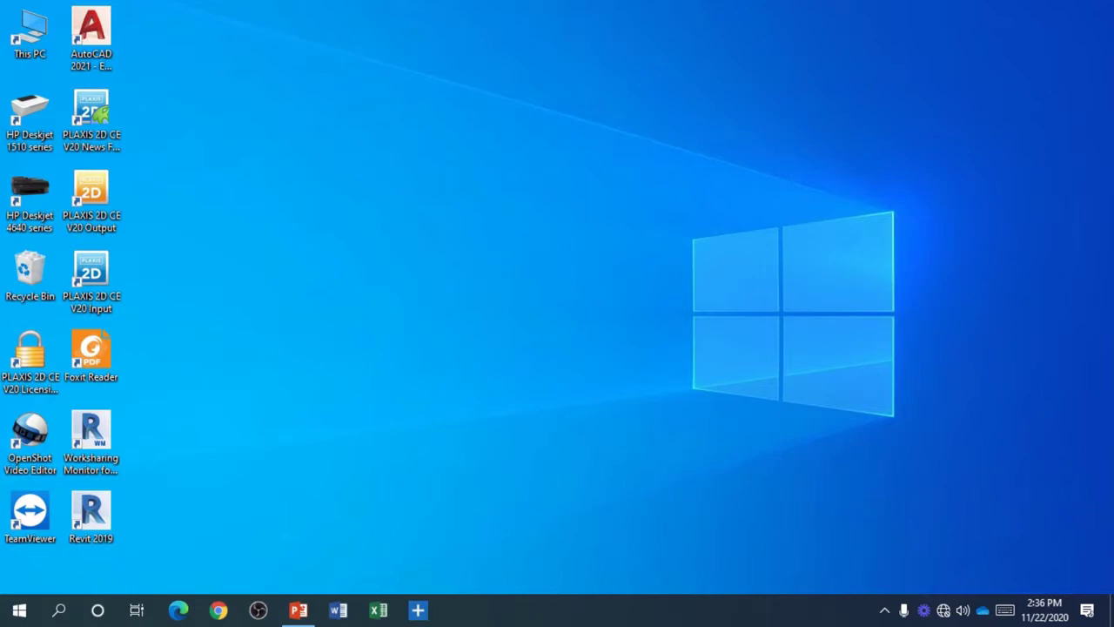
- Make a new desktop folder and name it 'Revit Structure Sem 1 2021'
{"action": "right_click", "coordinate": [582, 36]}
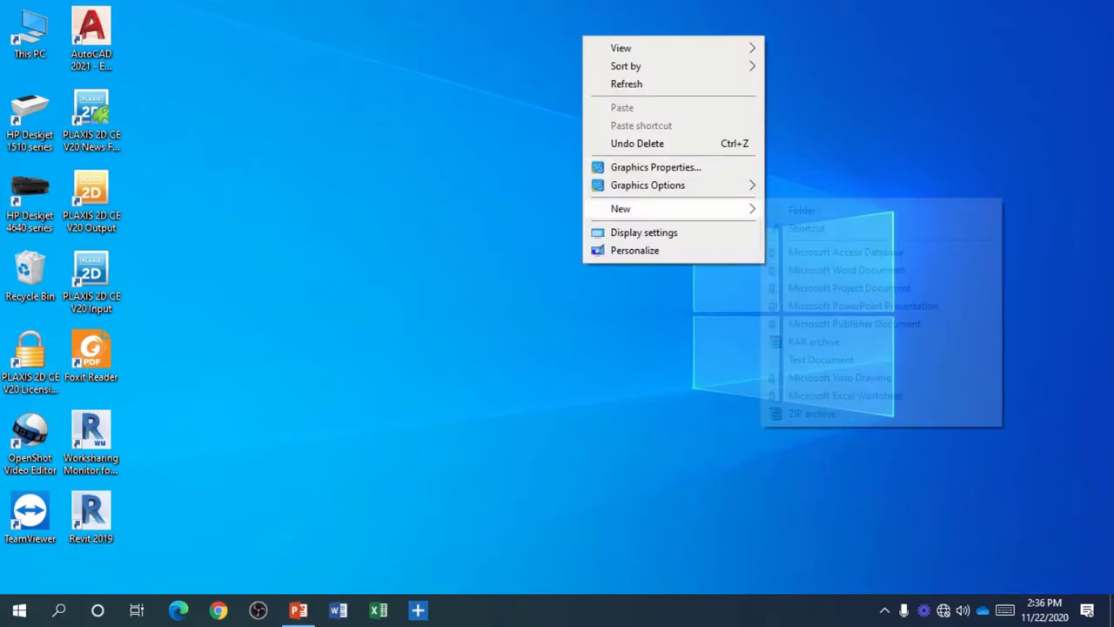
{"action": "left_click", "coordinate": [802, 209]}
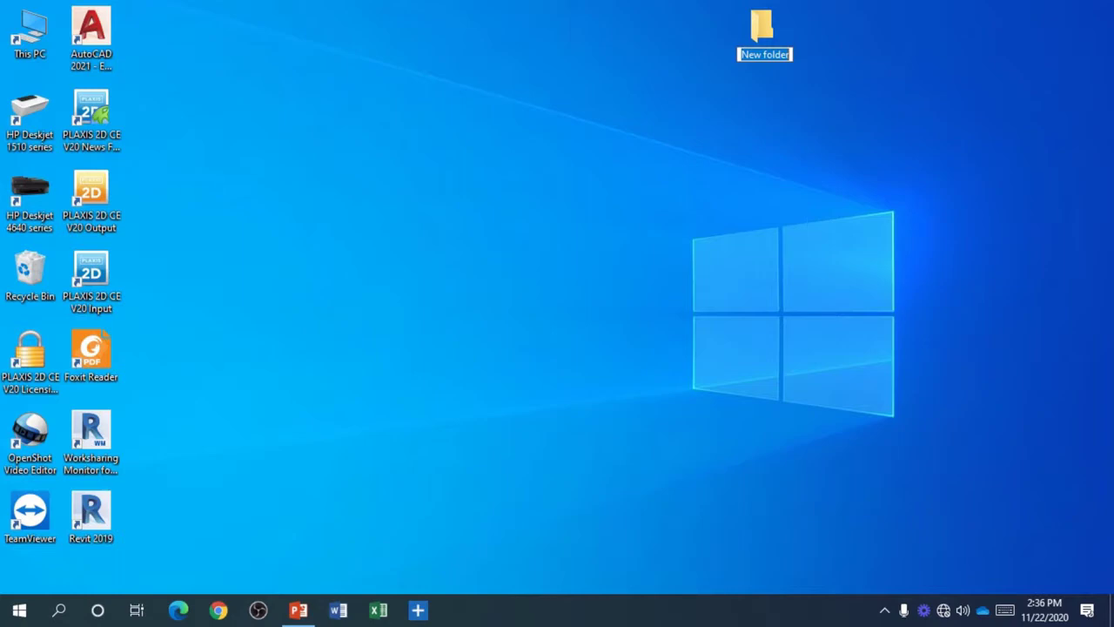
{"action": "type", "text": "S"}
{"action": "key", "text": "BackSpace"}
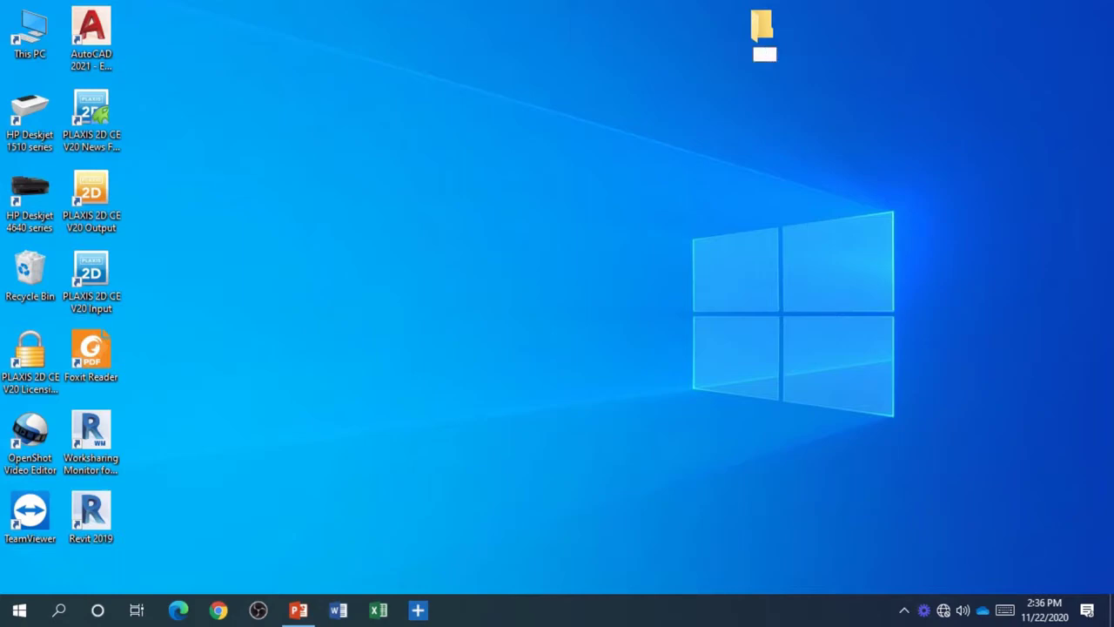
{"action": "type", "text": "Revit S"}
{"action": "type", "text": "tructure "}
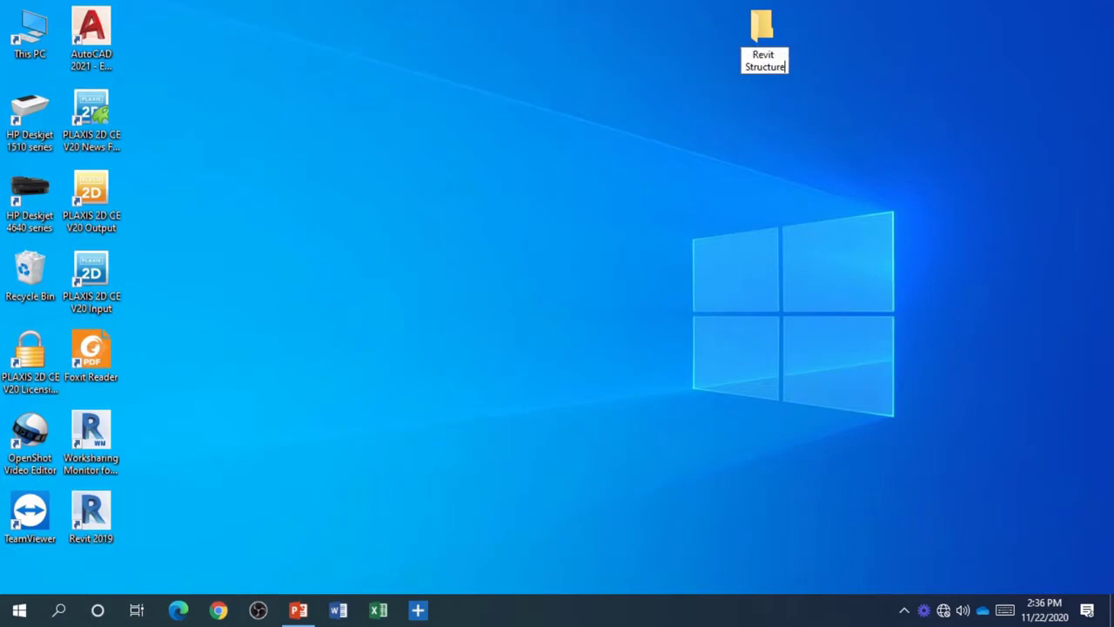
{"action": "type", "text": "Sem 1 "}
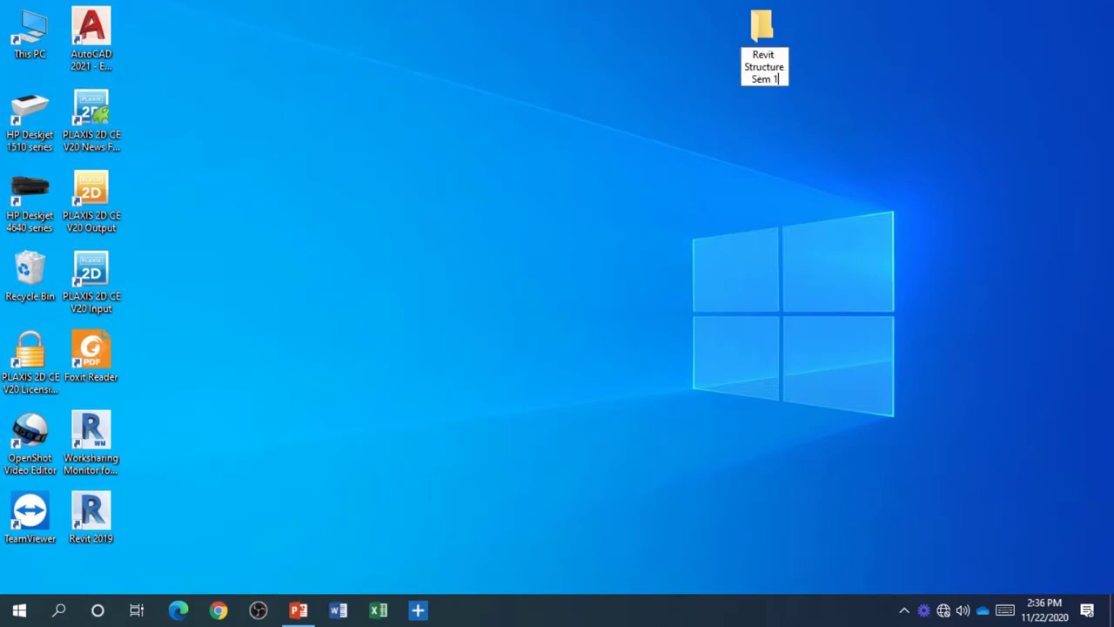
{"action": "type", "text": "2021"}
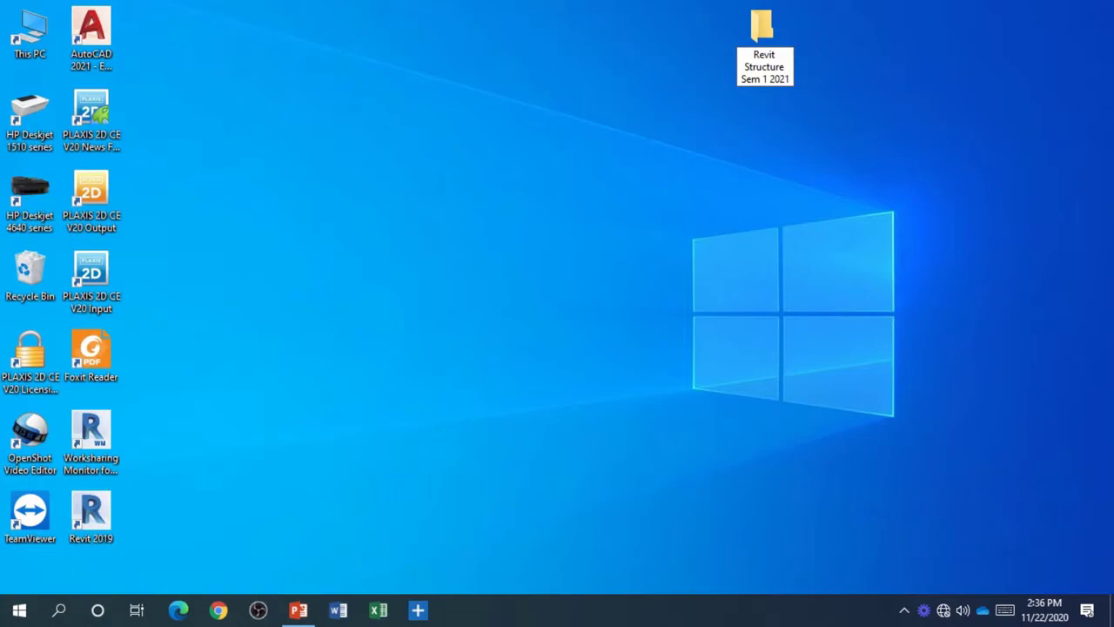
{"action": "key", "text": "Return"}
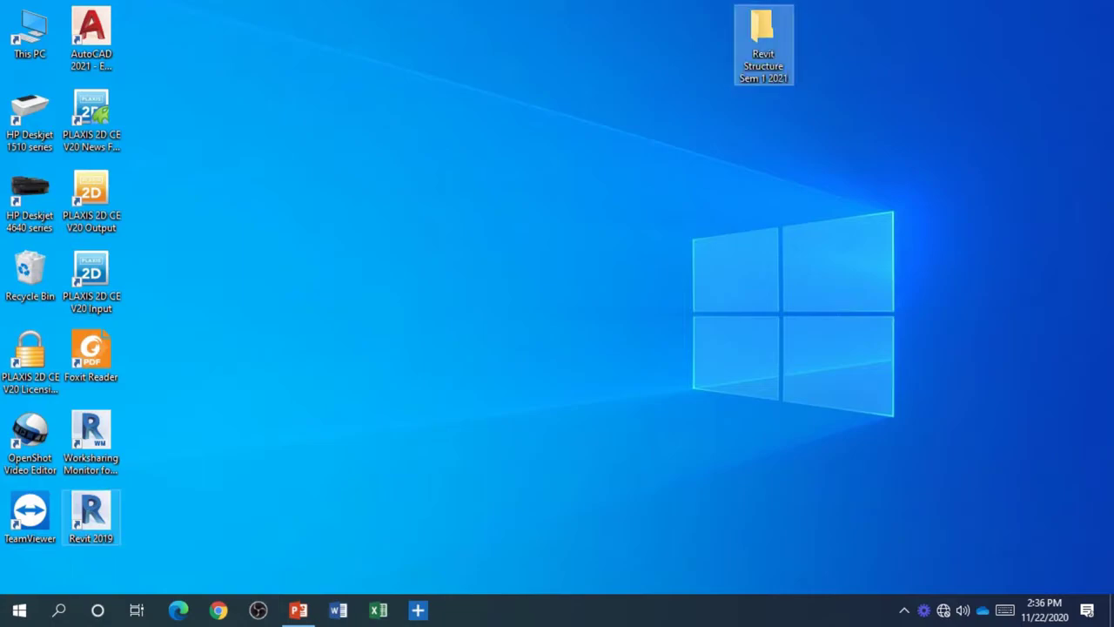
- Launch Revit 2019 from its desktop shortcut and wait for the Recent Files page
{"action": "left_click", "coordinate": [91, 517]}
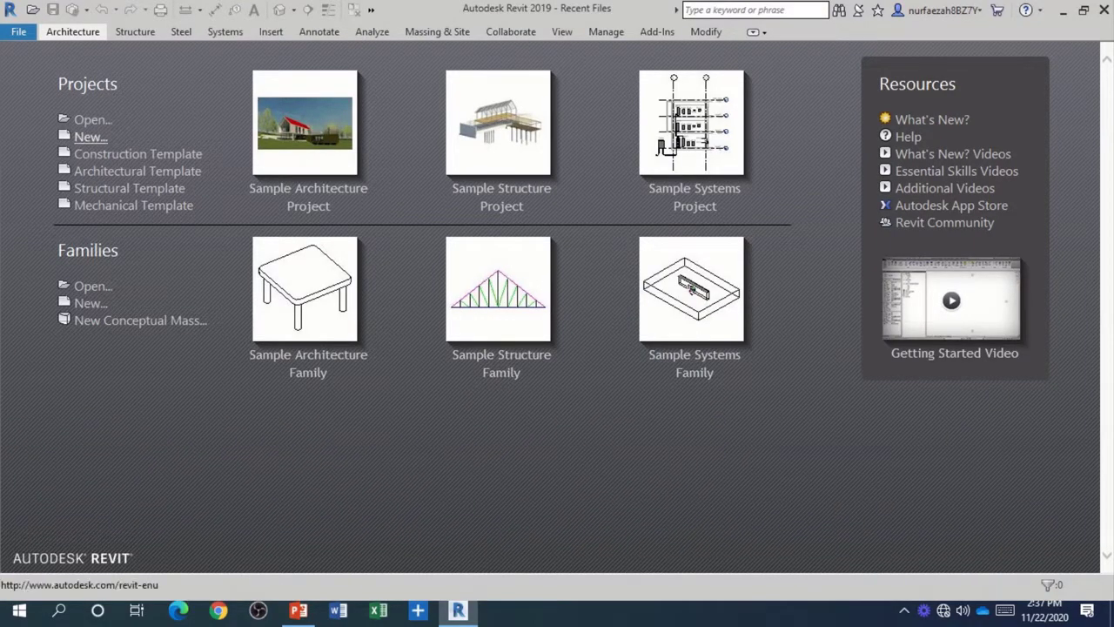
- Create a new project using the Structural Template from the template file list
{"action": "left_click", "coordinate": [90, 137]}
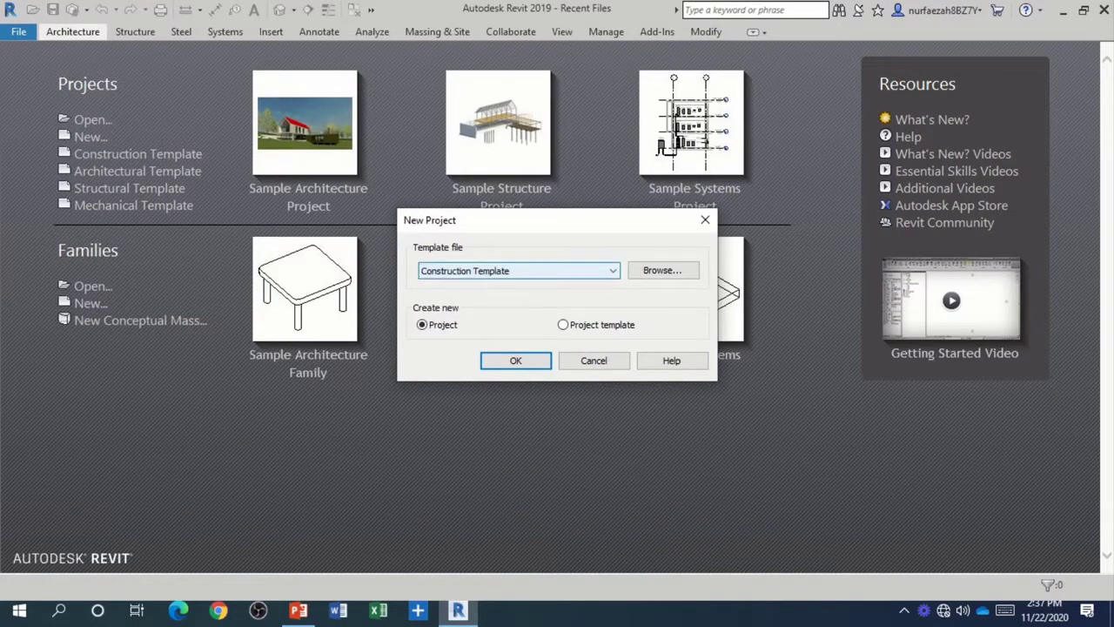
{"action": "left_click", "coordinate": [519, 271]}
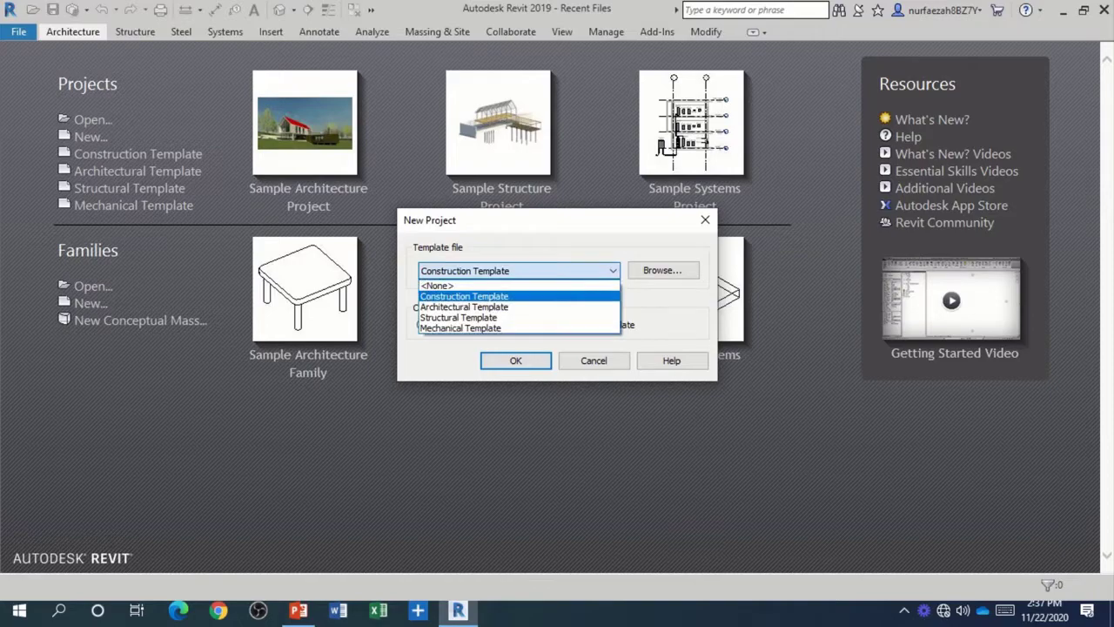
{"action": "left_click", "coordinate": [519, 271]}
{"action": "left_click", "coordinate": [518, 271]}
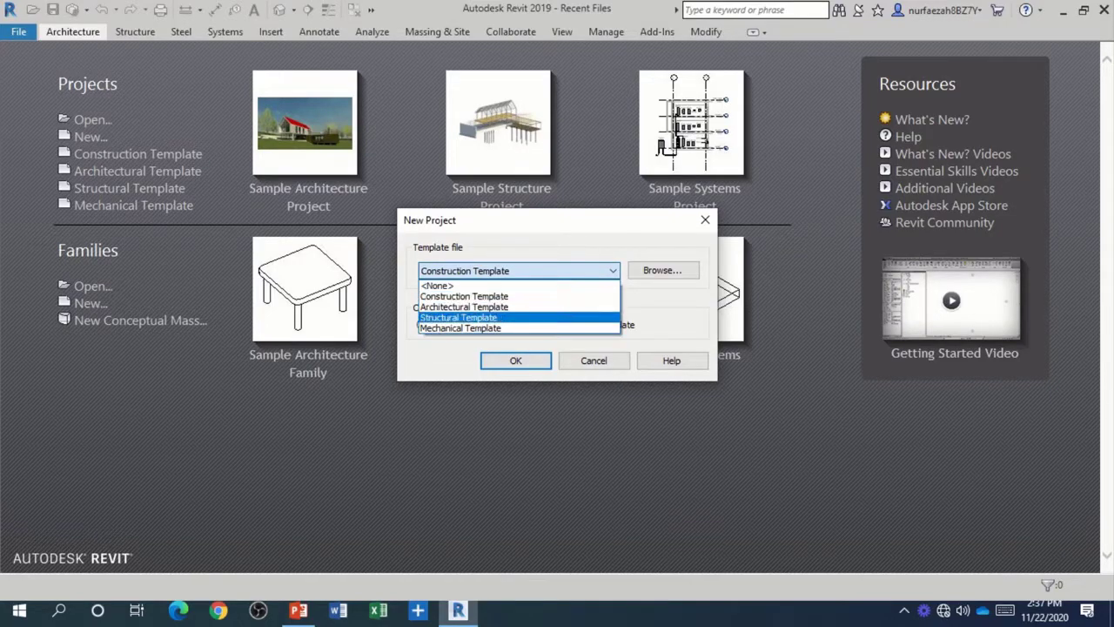
{"action": "left_click", "coordinate": [458, 317]}
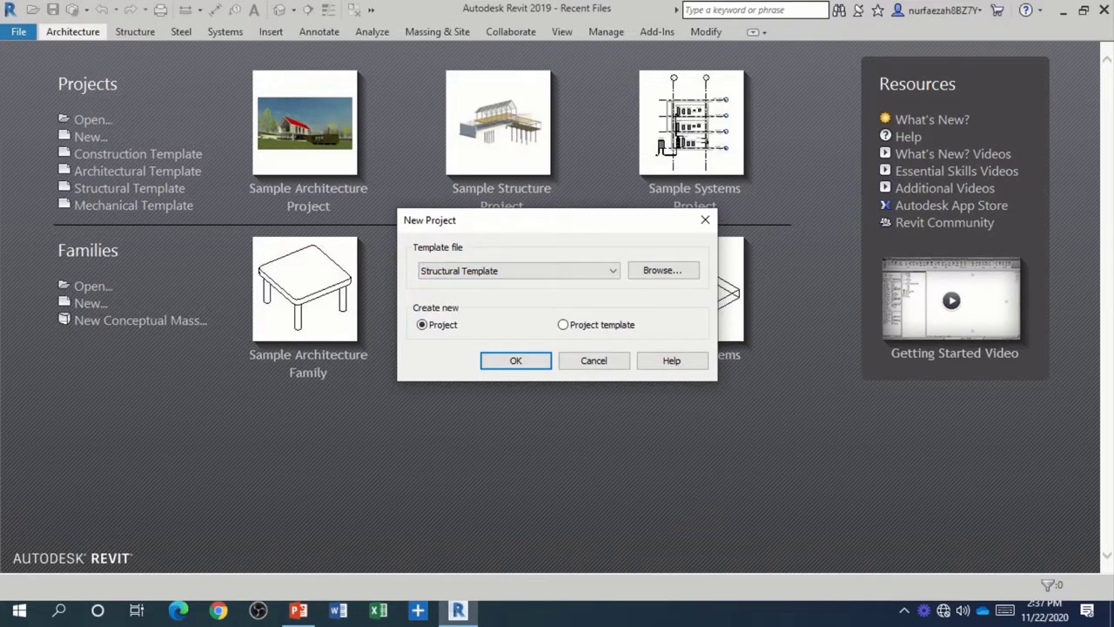
{"action": "key", "text": "Return"}
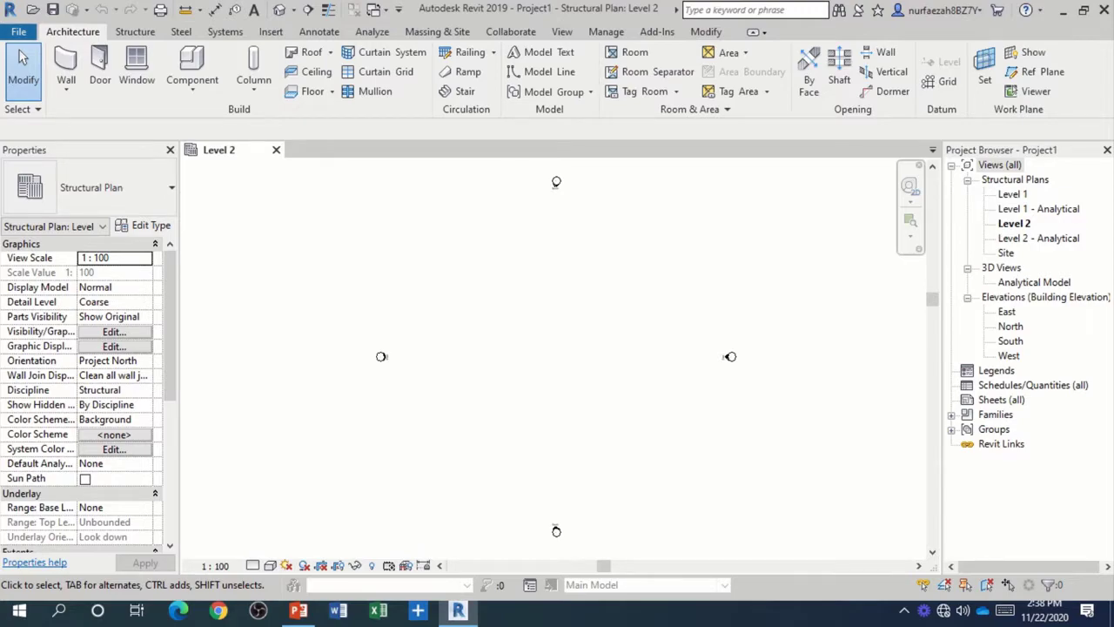
- Save the project as 'Project 1' in the desktop folder Revit Structure Sem 1 2021
{"action": "left_click", "coordinate": [18, 31]}
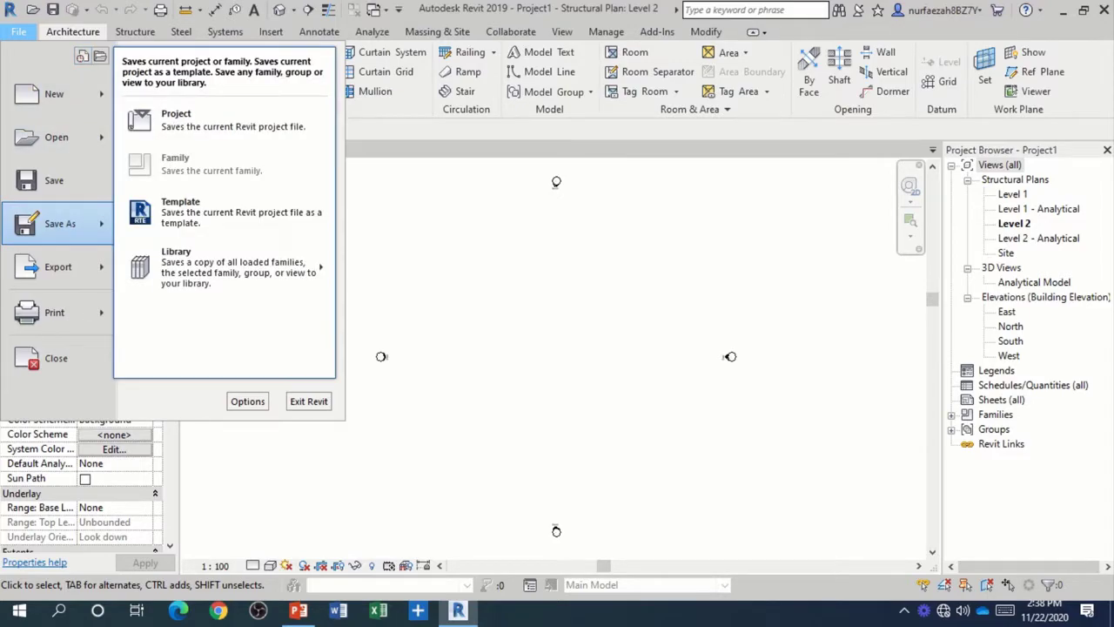
{"action": "left_click", "coordinate": [218, 120]}
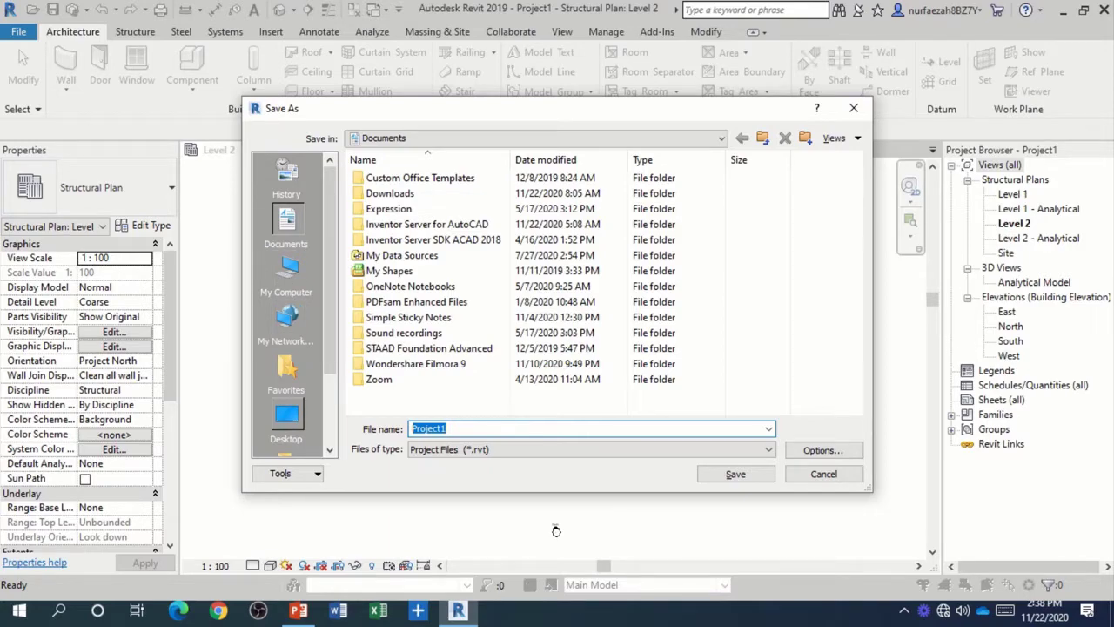
{"action": "left_click", "coordinate": [286, 416]}
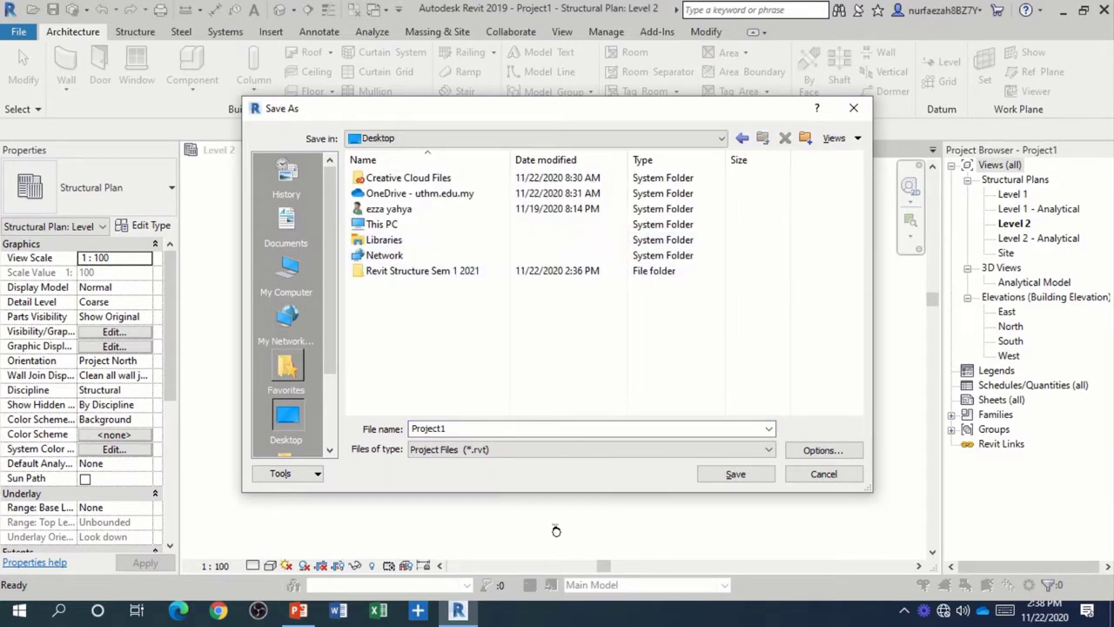
{"action": "left_click", "coordinate": [422, 270]}
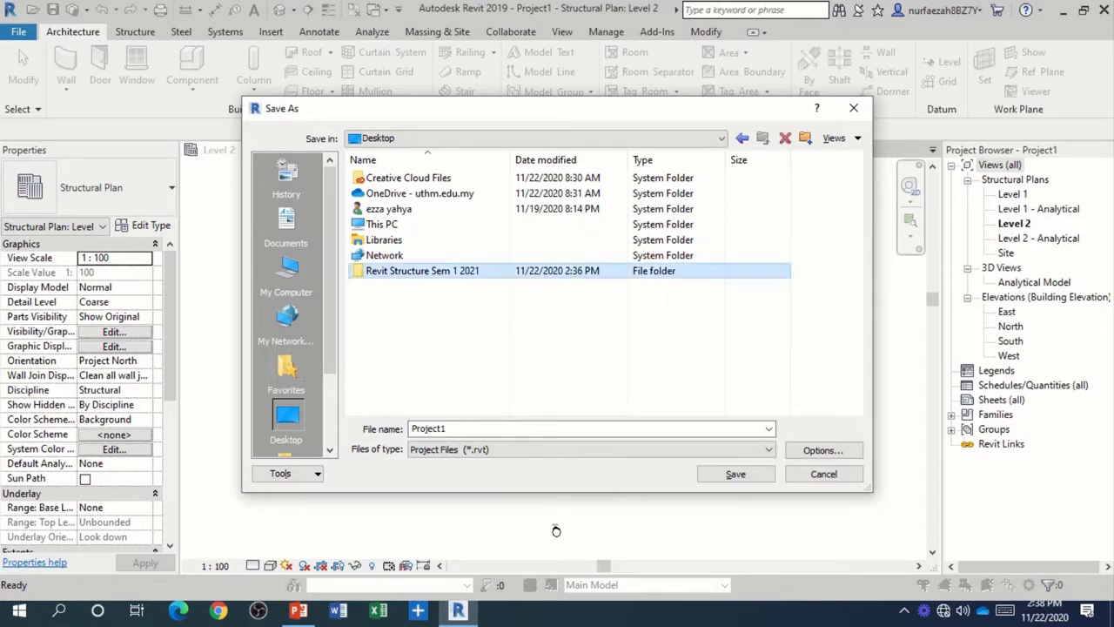
{"action": "key", "text": "Return"}
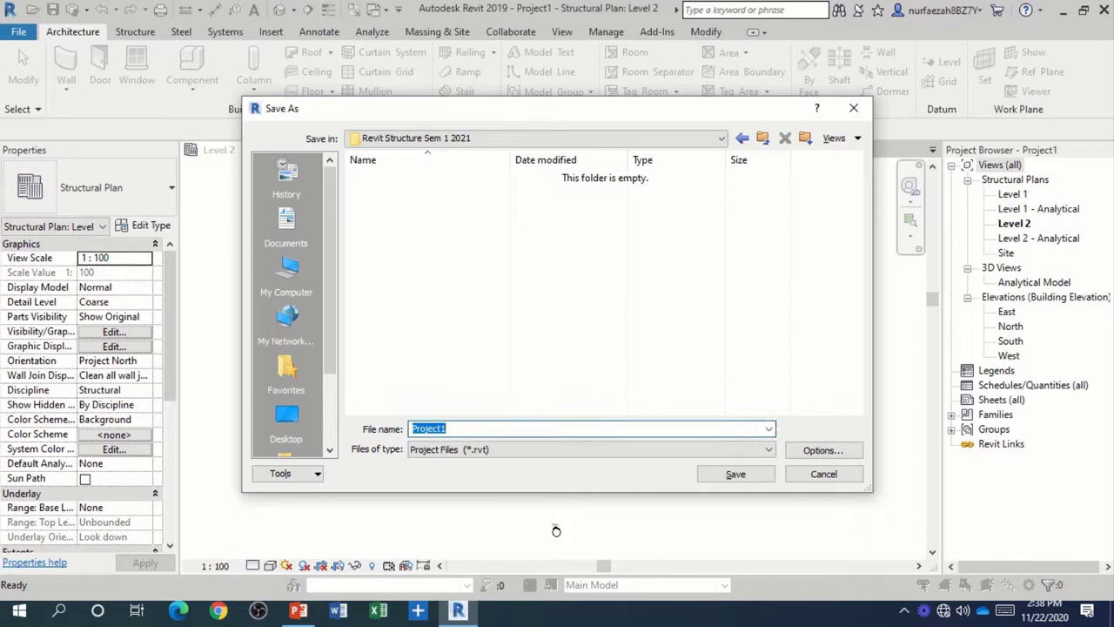
{"action": "type", "text": "Project 1"}
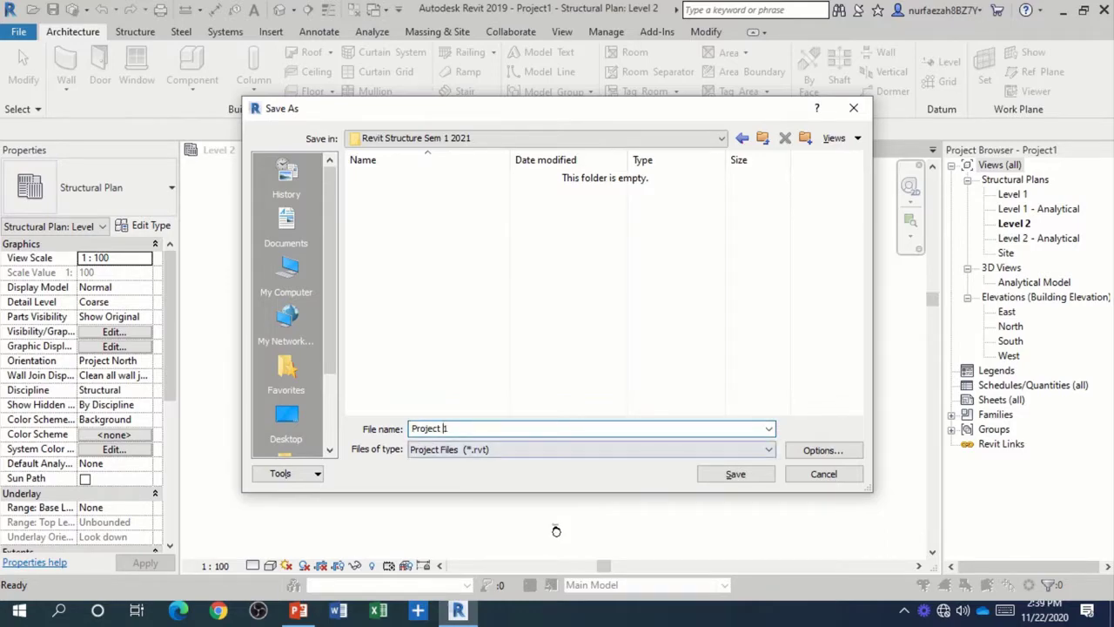
{"action": "key", "text": "Tab"}
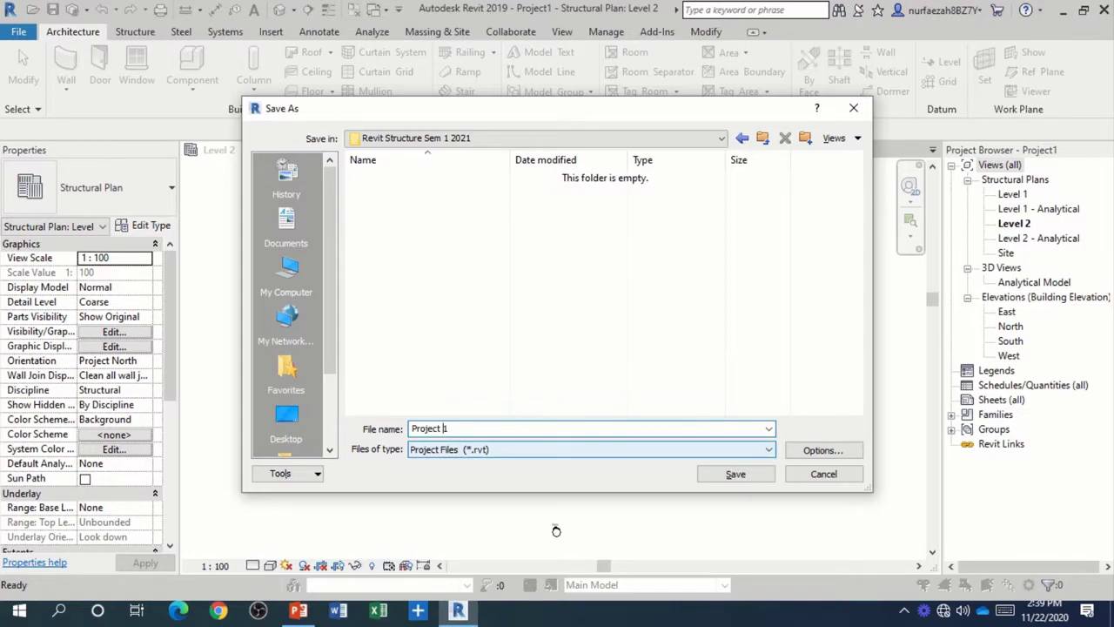
{"action": "key", "text": "Tab"}
{"action": "key", "text": "Tab"}
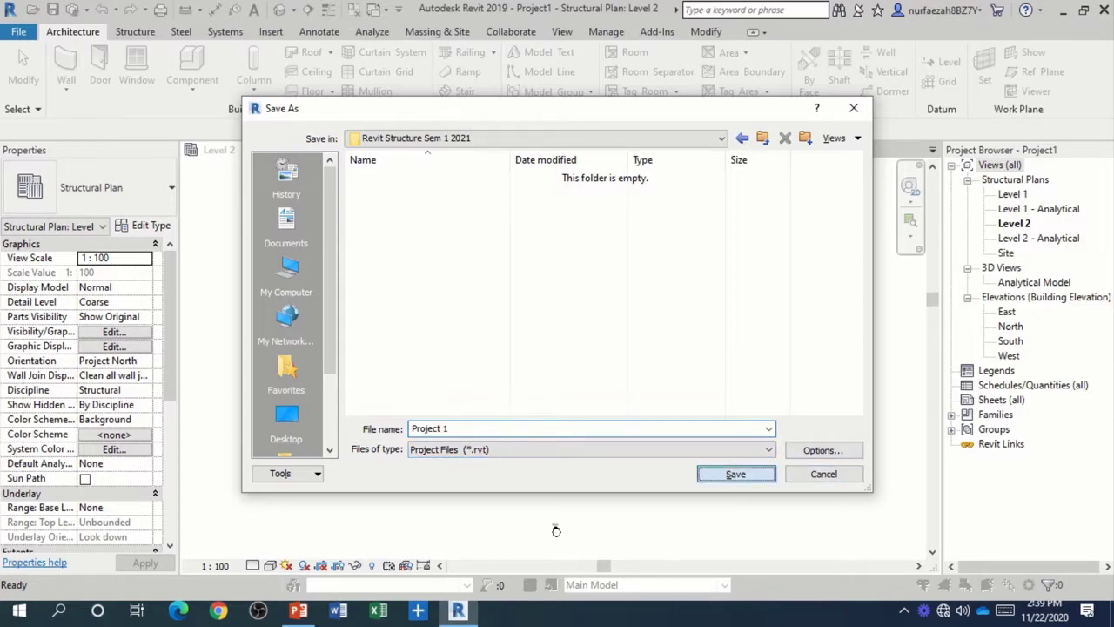
{"action": "key", "text": "Return"}
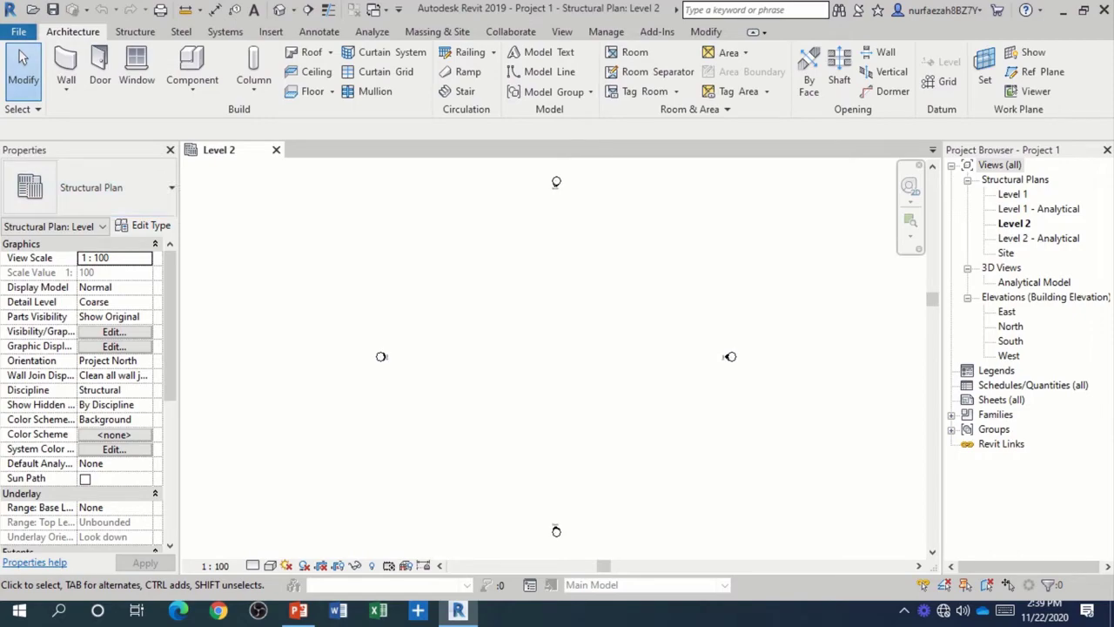
- Open Revit Options and leave the save reminder interval at 30 minutes
{"action": "left_click", "coordinate": [18, 31]}
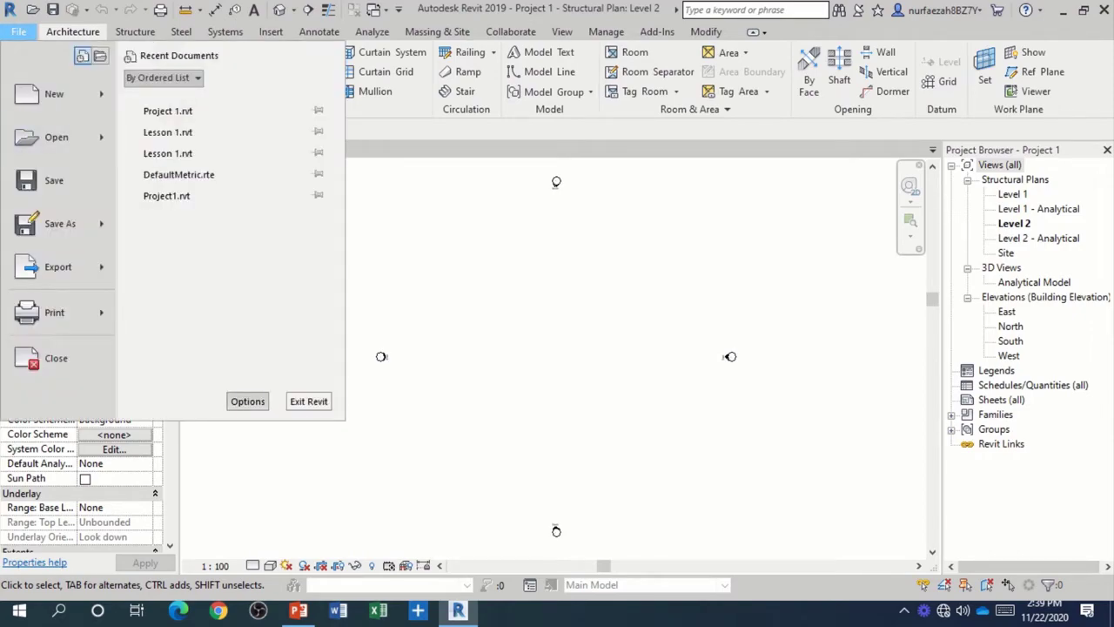
{"action": "left_click", "coordinate": [247, 400]}
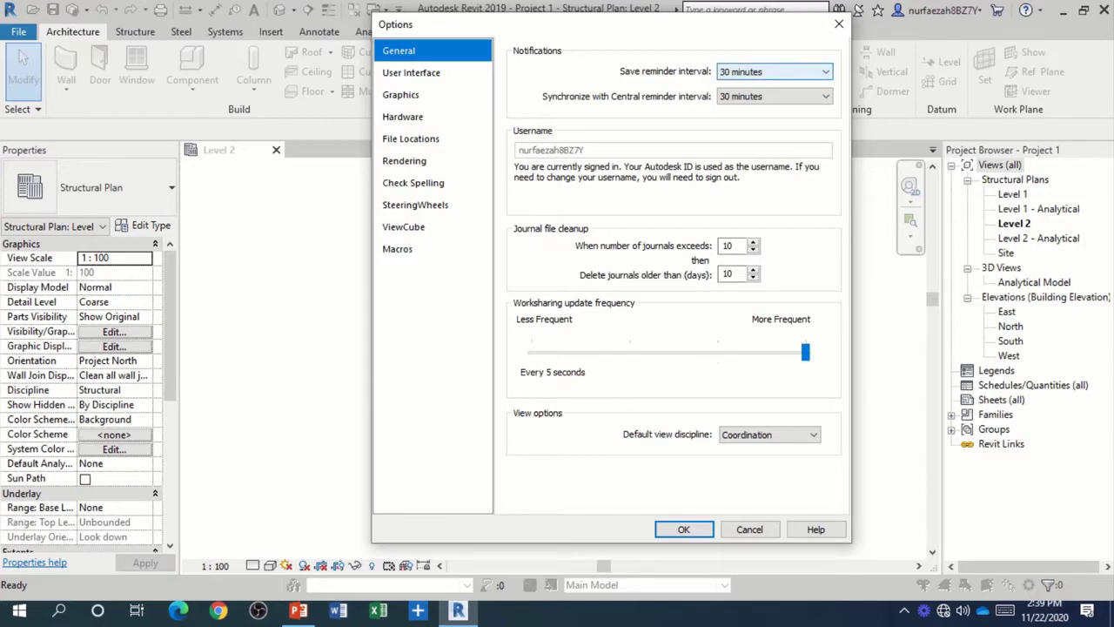
{"action": "left_click", "coordinate": [774, 72]}
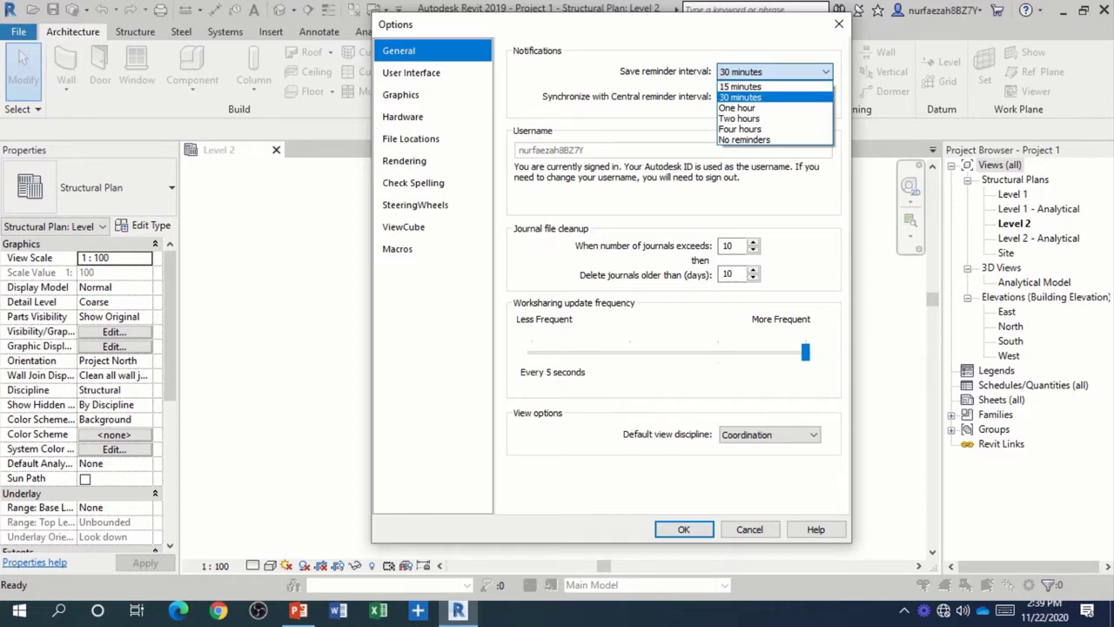
{"action": "left_click", "coordinate": [757, 97]}
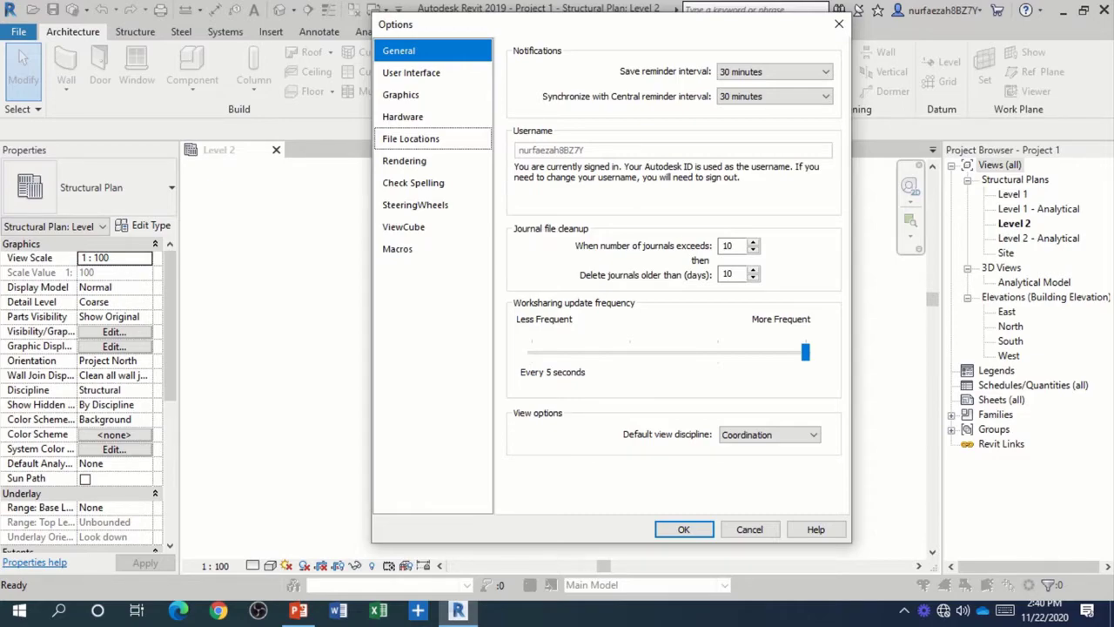
- Set the Structural Template path to US Metric Structural Analysis-DefaultMetric and apply Options
{"action": "left_click", "coordinate": [411, 138]}
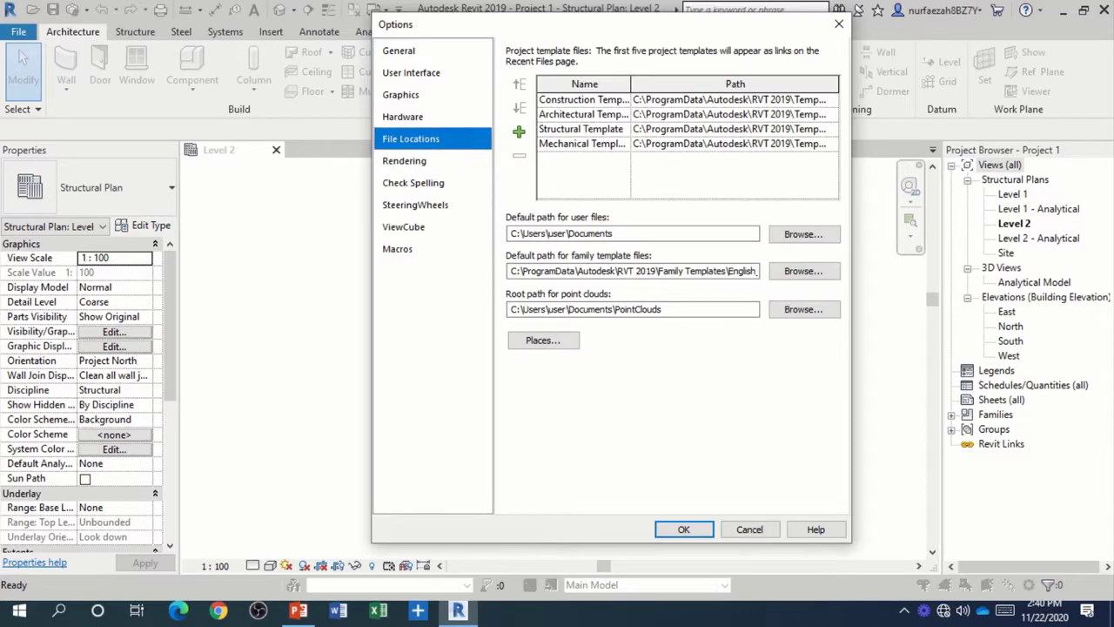
{"action": "left_click", "coordinate": [563, 128]}
{"action": "left_click", "coordinate": [671, 129]}
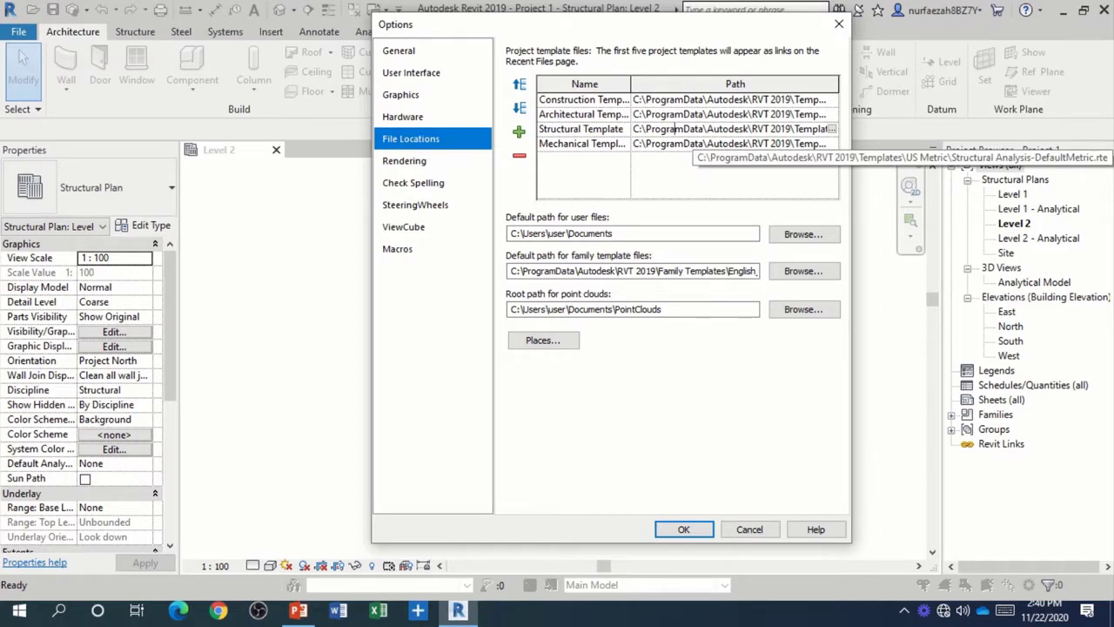
{"action": "left_click", "coordinate": [831, 129]}
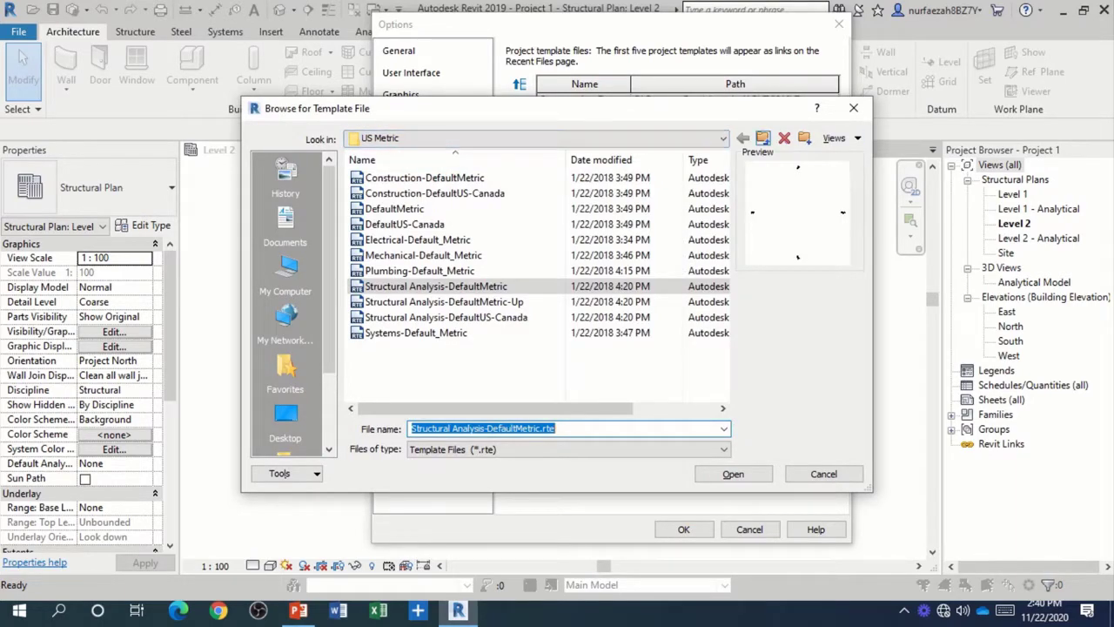
{"action": "left_click", "coordinate": [762, 138]}
{"action": "double_click", "coordinate": [389, 193]}
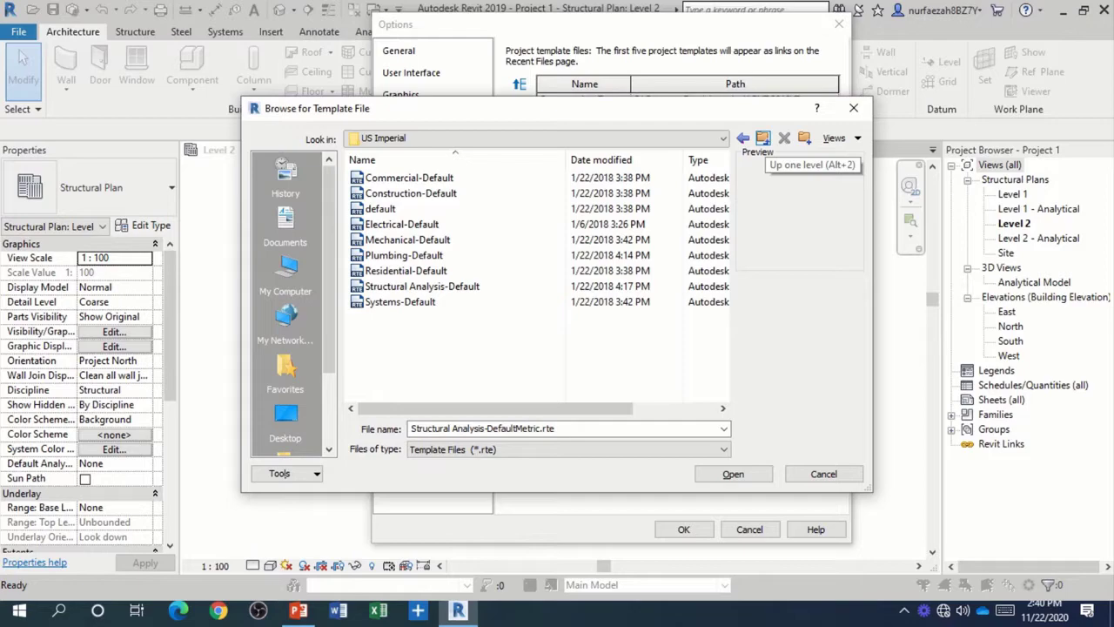
{"action": "left_click", "coordinate": [763, 139]}
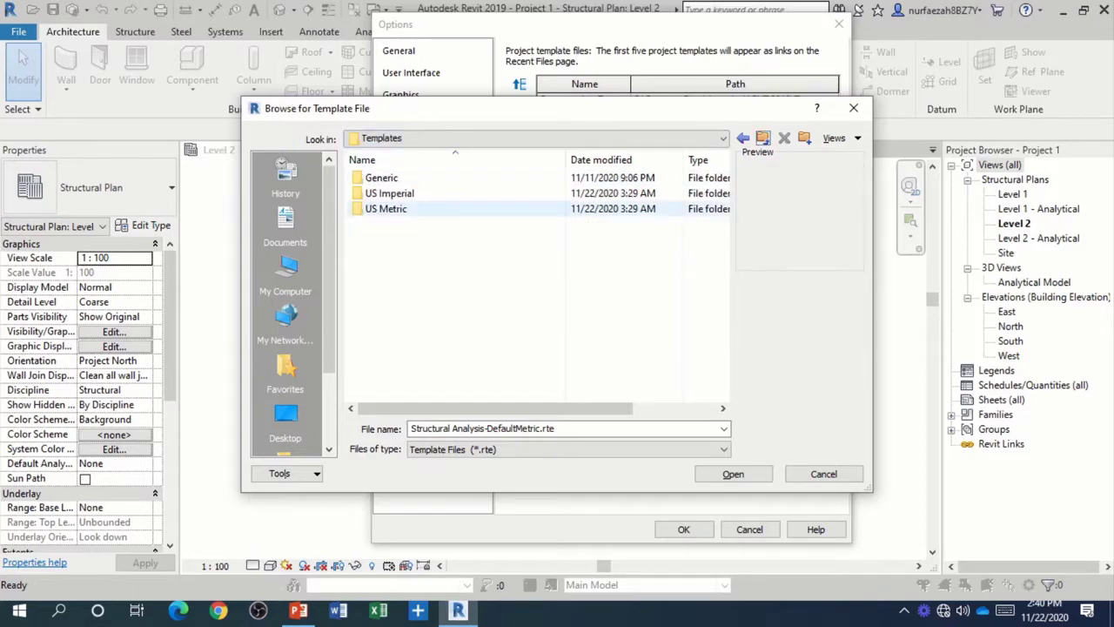
{"action": "double_click", "coordinate": [387, 209]}
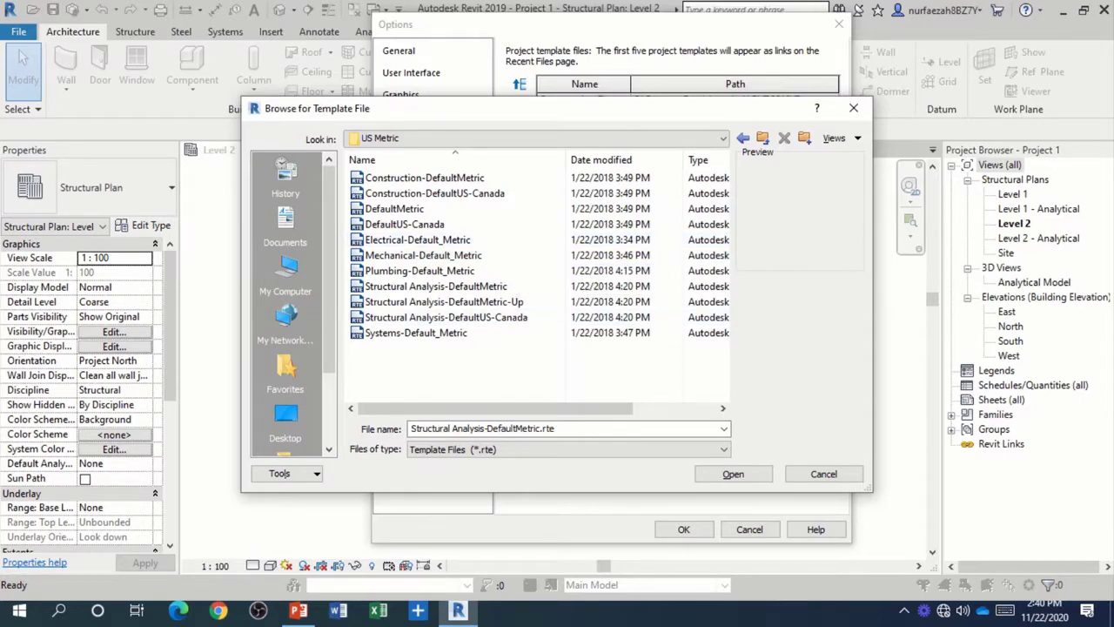
{"action": "left_click", "coordinate": [435, 286]}
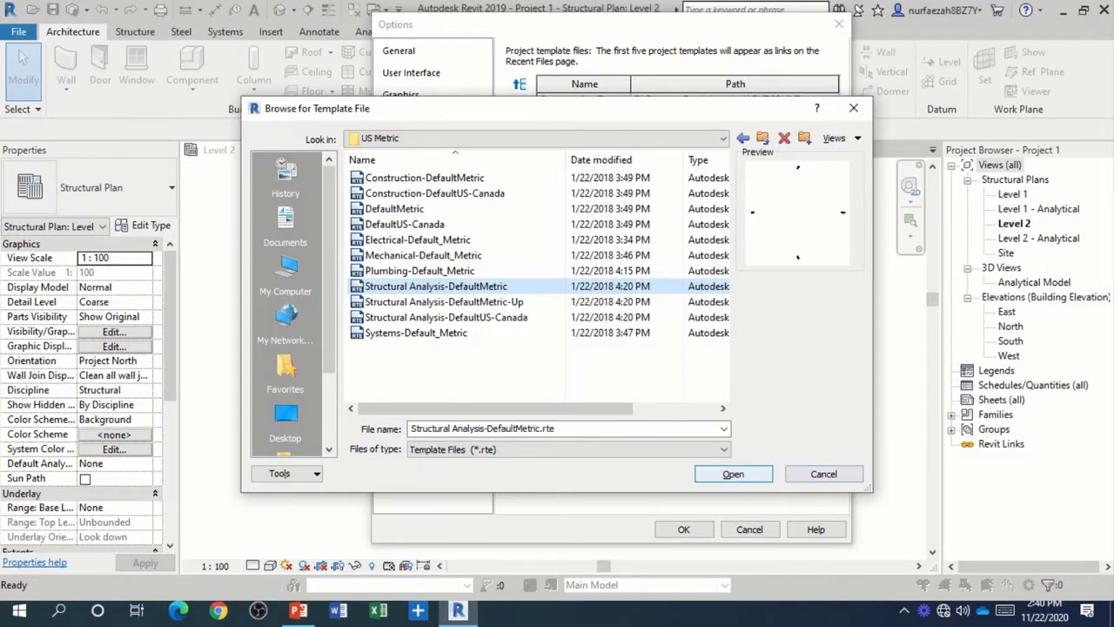
{"action": "left_click", "coordinate": [733, 473]}
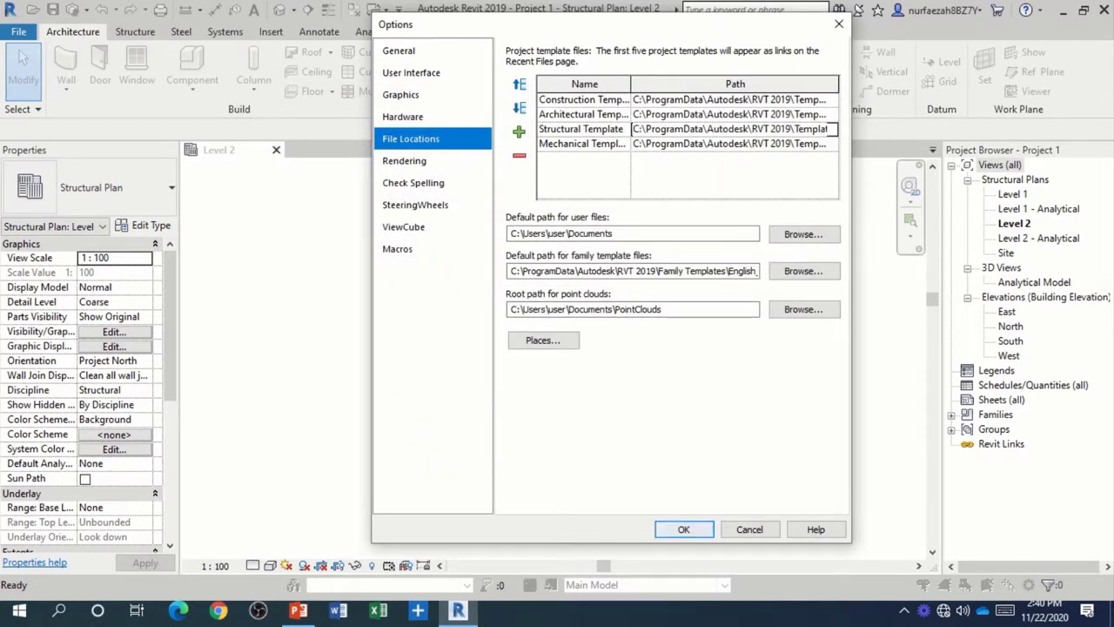
{"action": "left_click", "coordinate": [684, 529]}
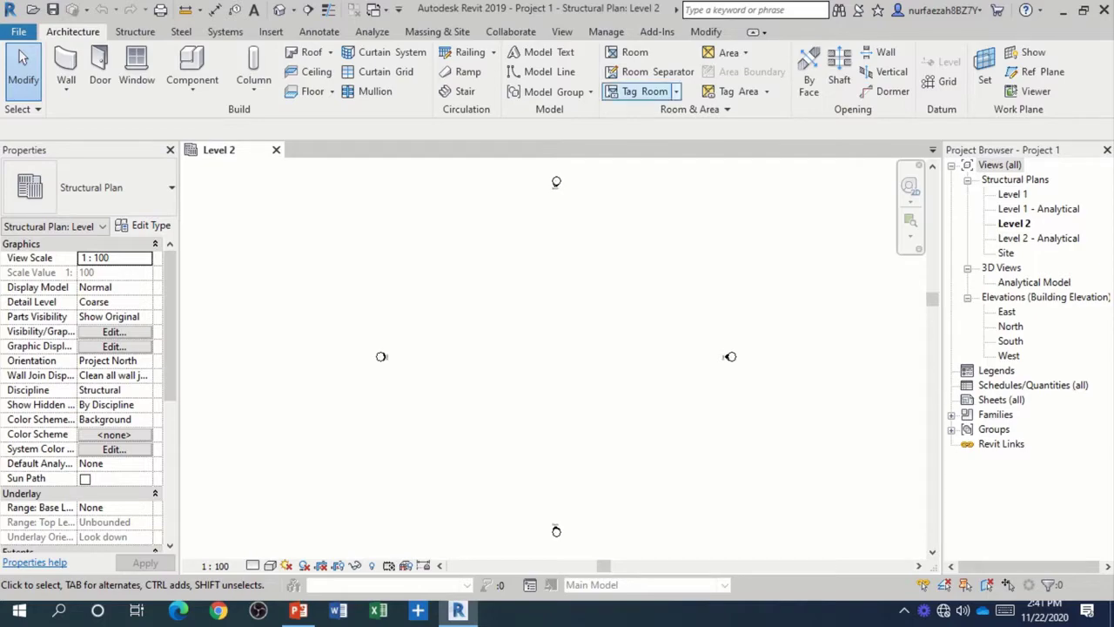
- Switch the ribbon to the Manage tools
{"action": "left_click", "coordinate": [606, 32]}
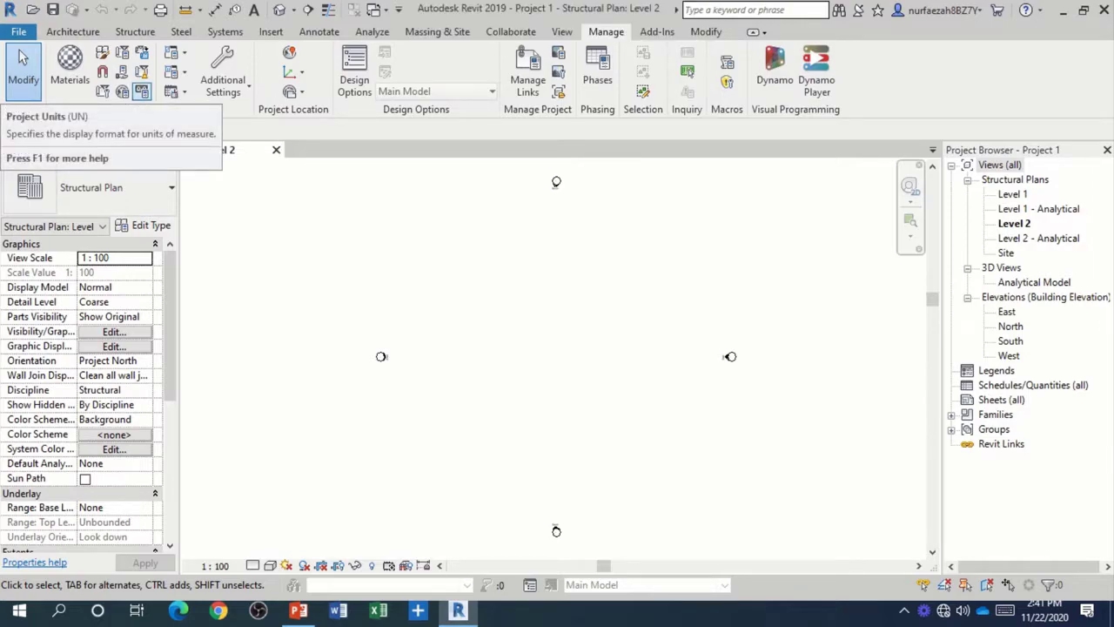
{"action": "left_click", "coordinate": [142, 92]}
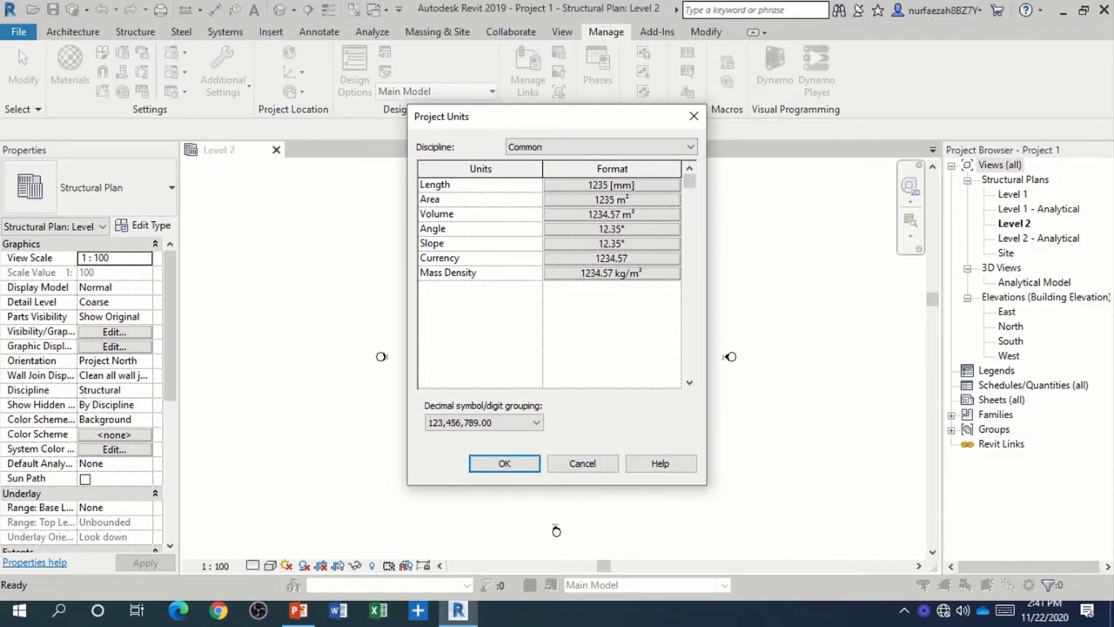
{"action": "left_click", "coordinate": [611, 184]}
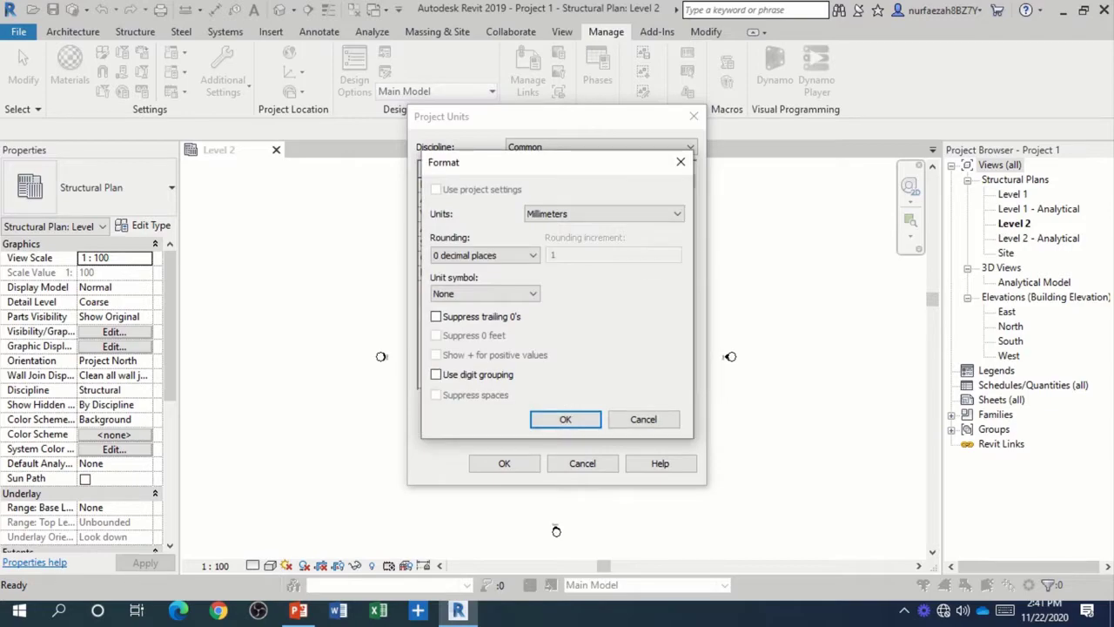
{"action": "left_click", "coordinate": [604, 213]}
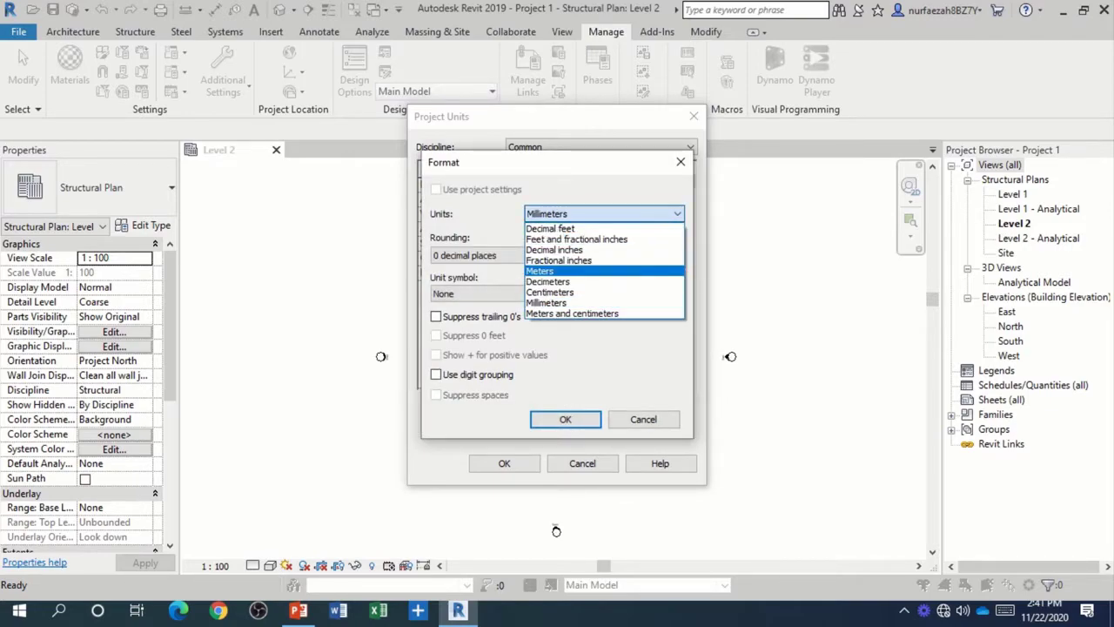
{"action": "left_click", "coordinate": [539, 270]}
{"action": "left_click", "coordinate": [485, 293]}
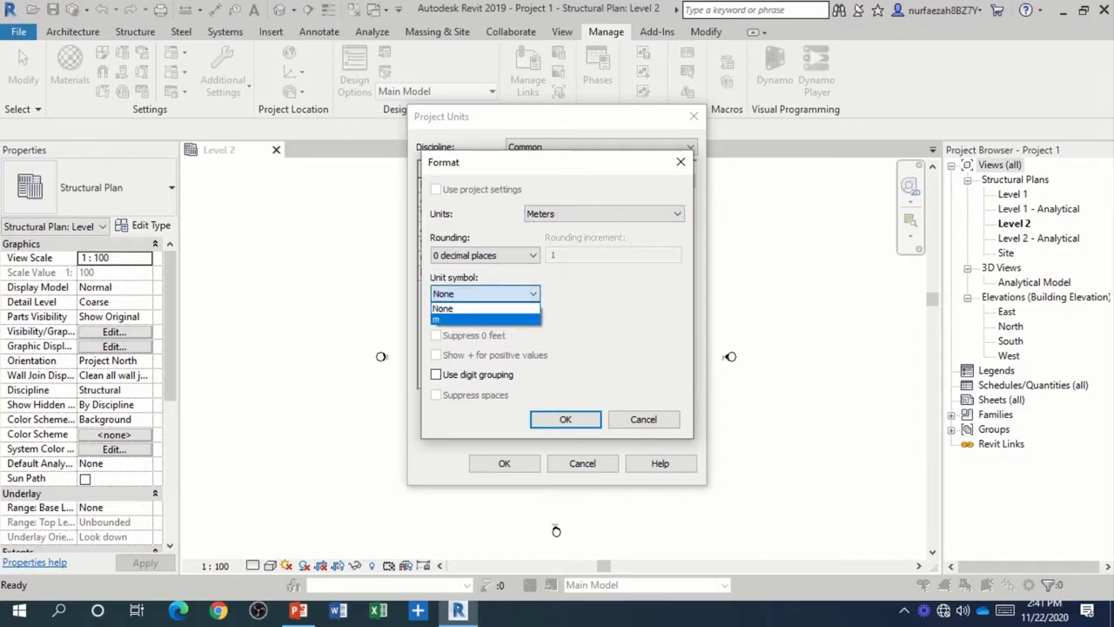
{"action": "left_click", "coordinate": [484, 320]}
{"action": "left_click", "coordinate": [564, 419]}
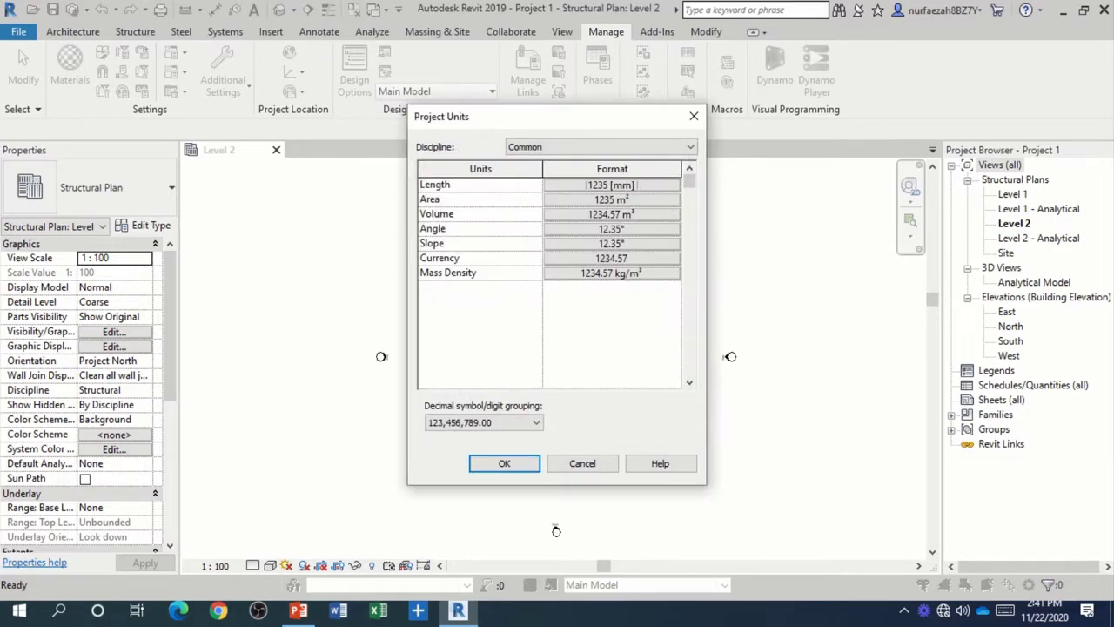
{"action": "left_click", "coordinate": [583, 463]}
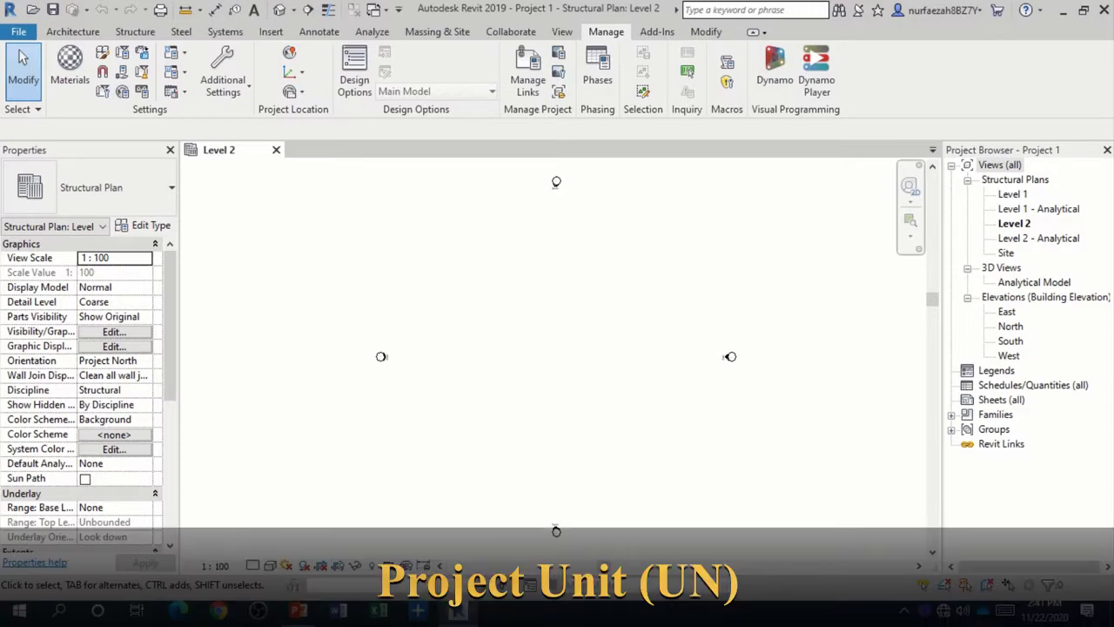
{"action": "key", "text": "u"}
{"action": "key", "text": "n"}
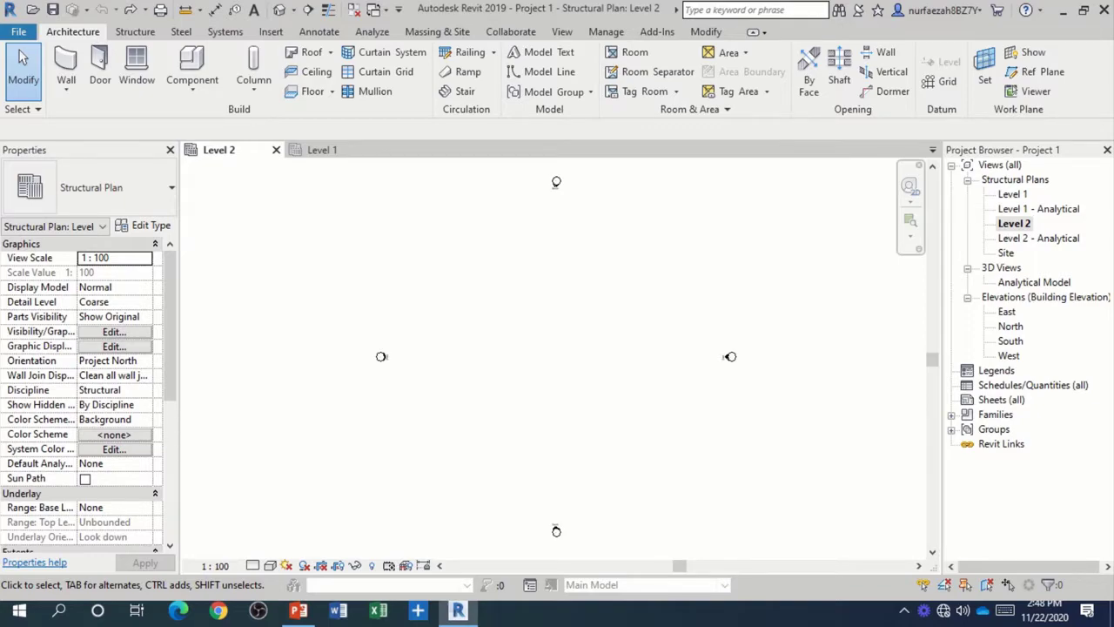
- Open the Level 1 structural plan from the Project Browser
{"action": "double_click", "coordinate": [1013, 194]}
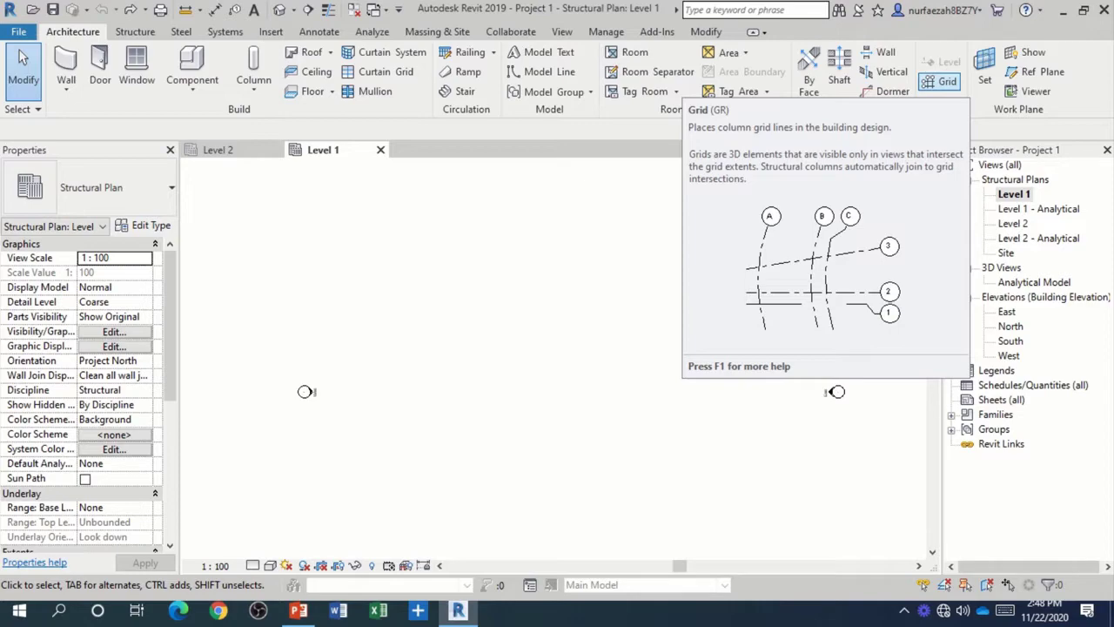
- Draw vertical grid line 1 on Level 1 and select the Offset value for editing
{"action": "left_click", "coordinate": [940, 81]}
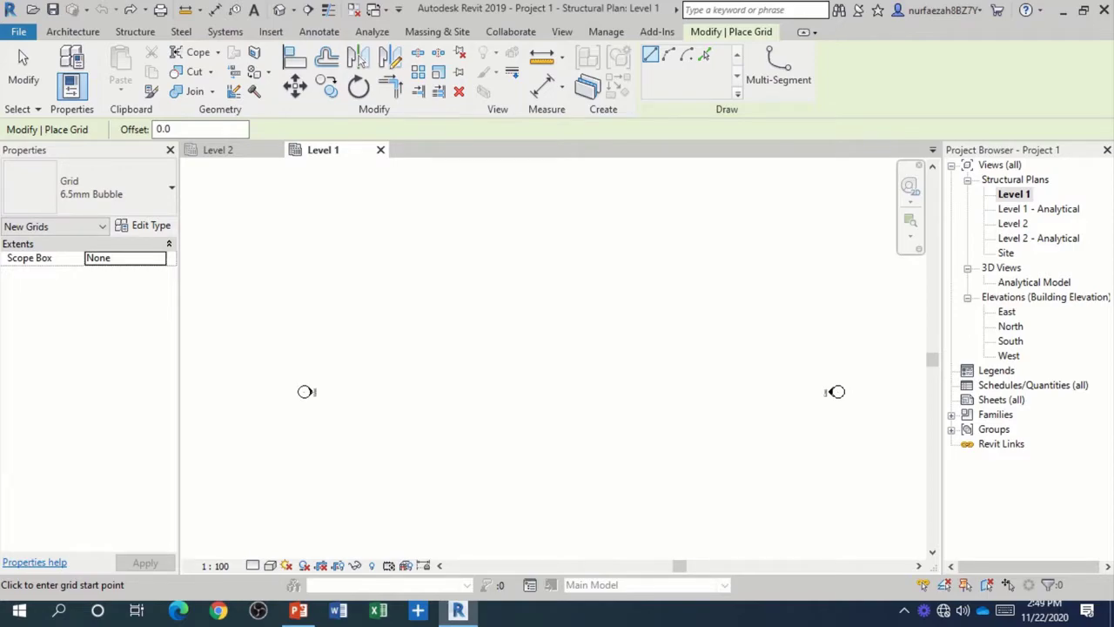
{"action": "left_click", "coordinate": [396, 265]}
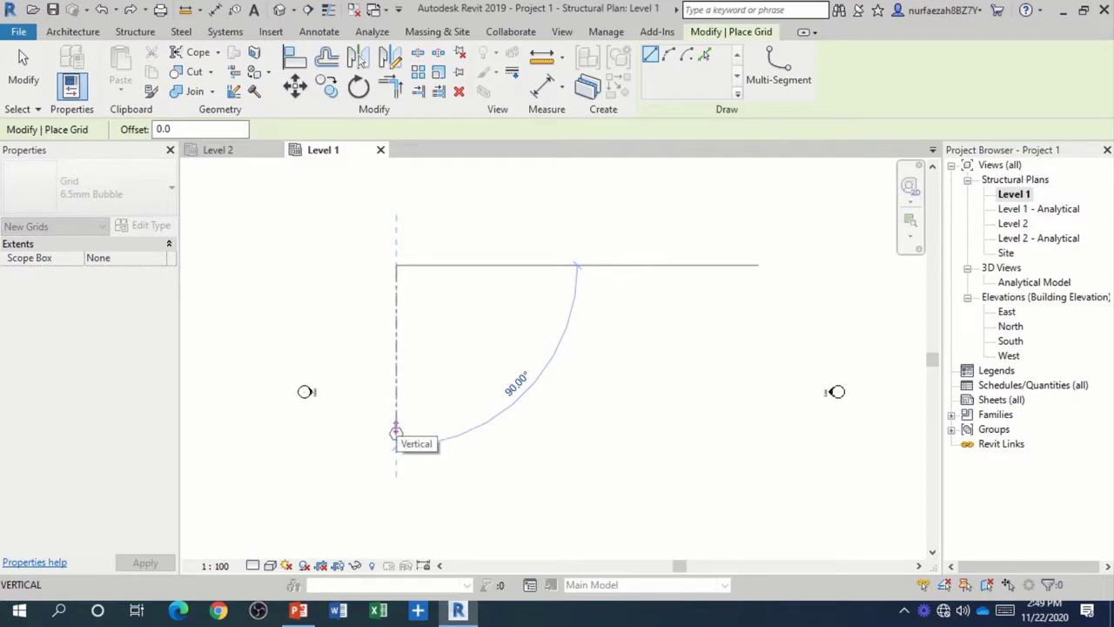
{"action": "left_click", "coordinate": [396, 432]}
{"action": "scroll", "coordinate": [419, 425], "scroll_direction": "up", "scroll_amount": 1}
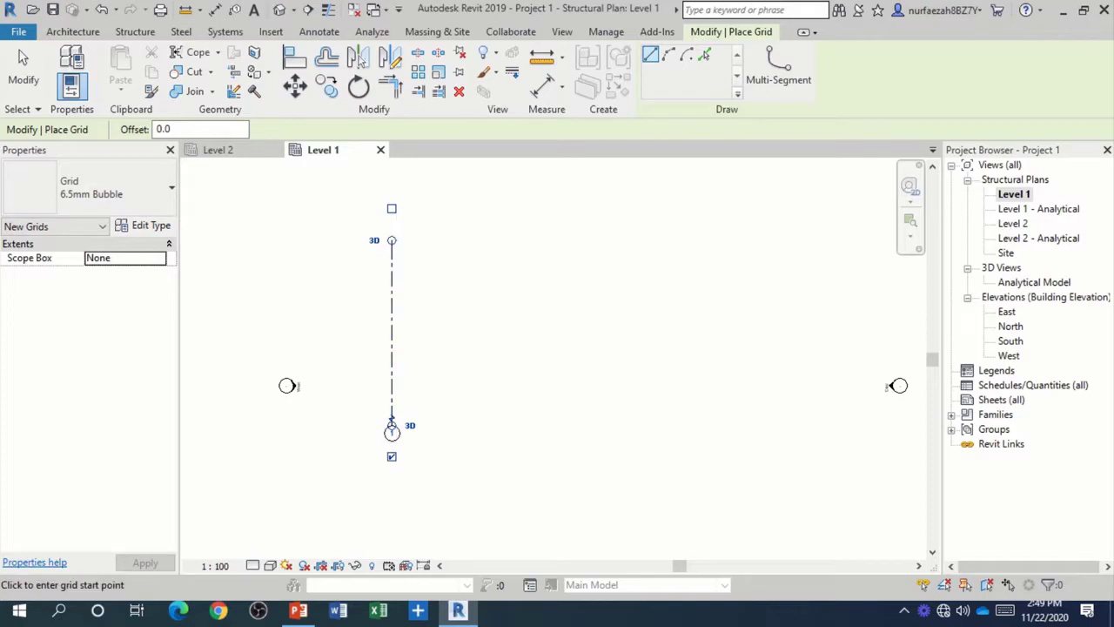
{"action": "scroll", "coordinate": [427, 459], "scroll_direction": "up", "scroll_amount": 1}
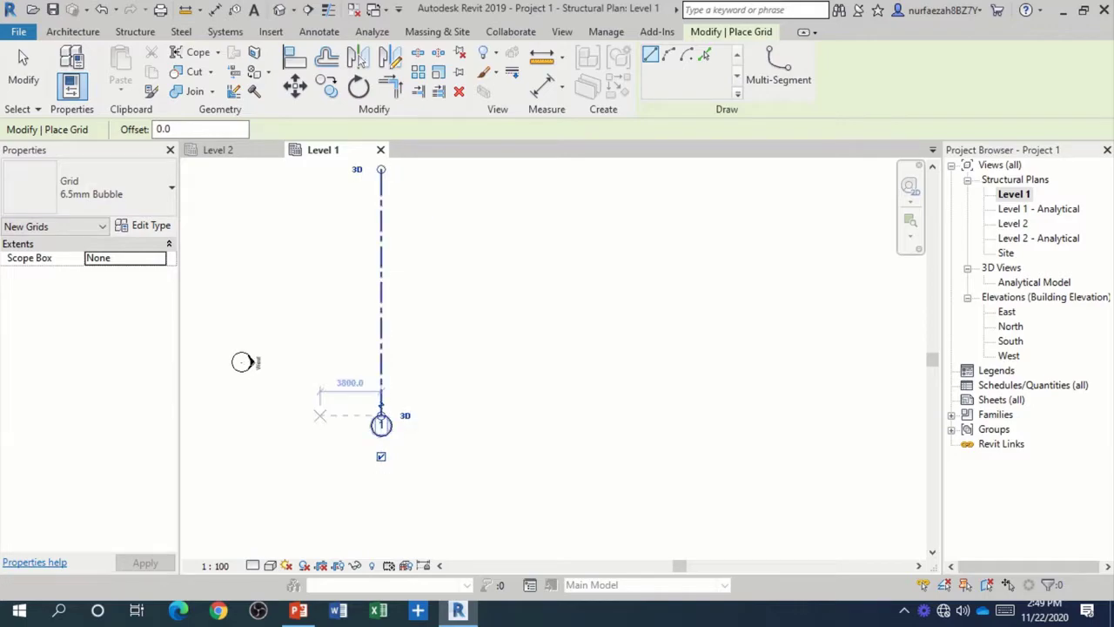
{"action": "scroll", "coordinate": [453, 433], "scroll_direction": "down", "scroll_amount": 1}
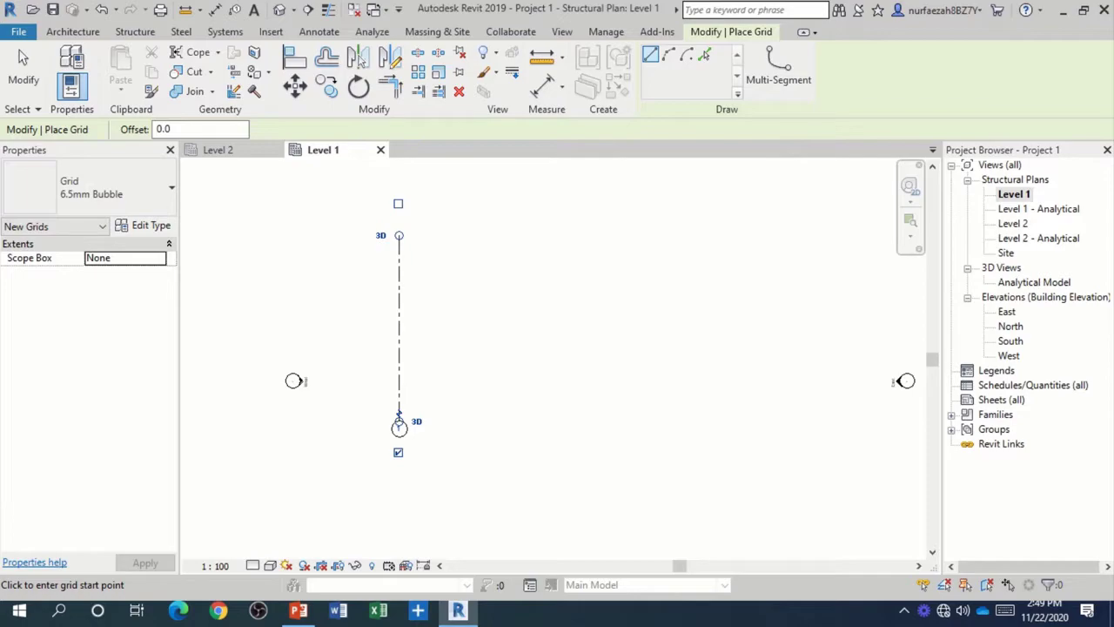
{"action": "left_click", "coordinate": [171, 129]}
{"action": "double_click", "coordinate": [164, 129]}
- Set a 6000 offset and pick lines to add grids 2, 3 and 4 successively
{"action": "type", "text": "6"}
{"action": "type", "text": "000"}
{"action": "key", "text": "Return"}
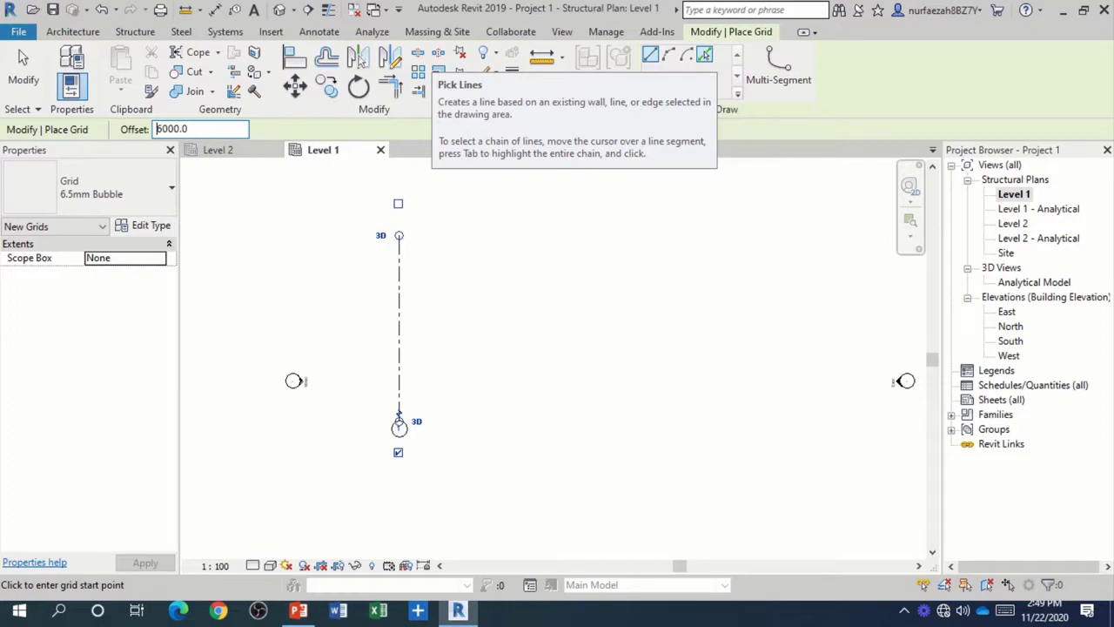
{"action": "left_click", "coordinate": [704, 54]}
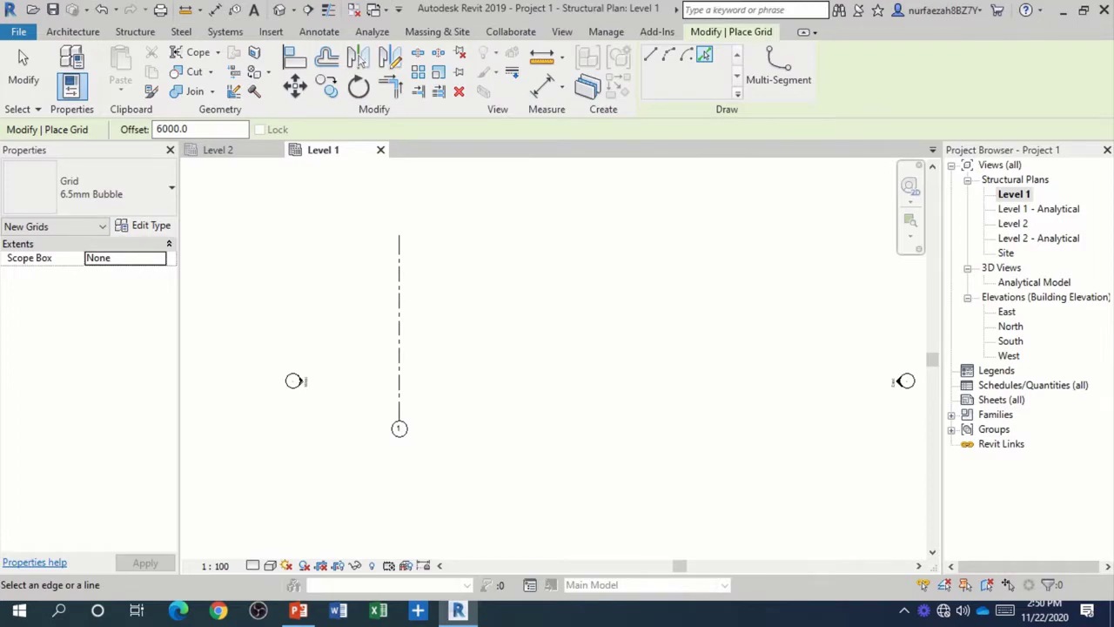
{"action": "scroll", "coordinate": [400, 360], "scroll_direction": "up", "scroll_amount": 2}
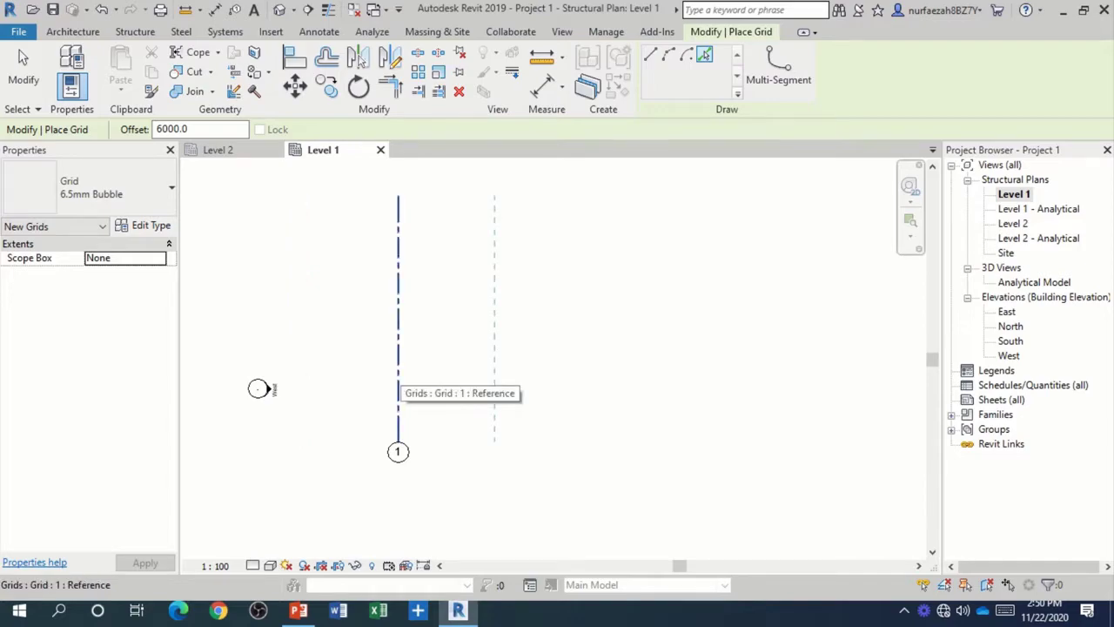
{"action": "left_click", "coordinate": [399, 383]}
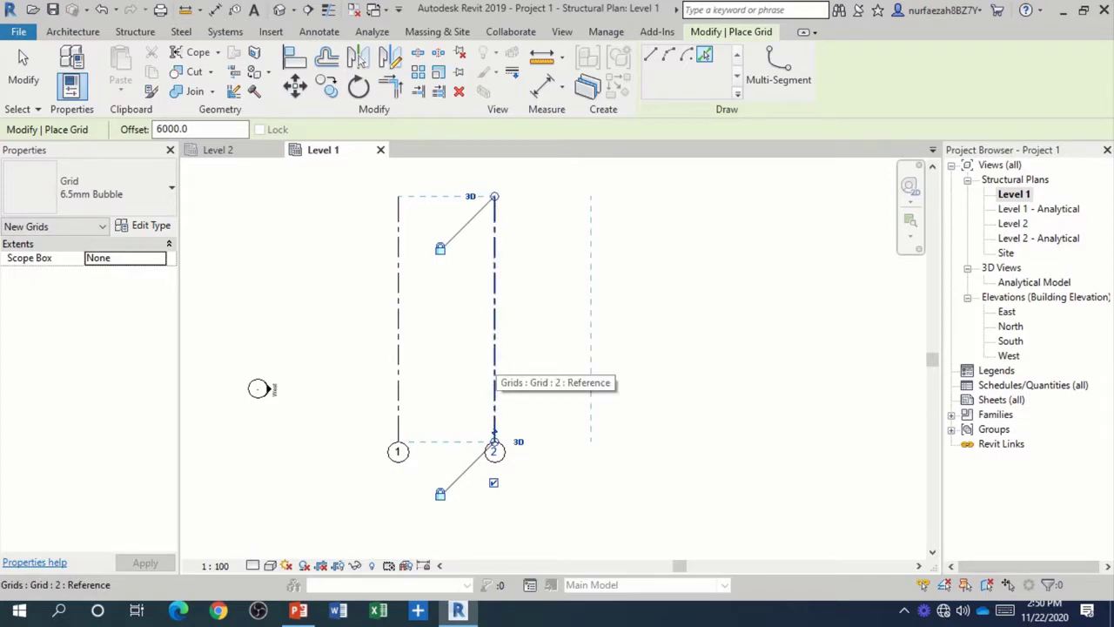
{"action": "left_click", "coordinate": [494, 383]}
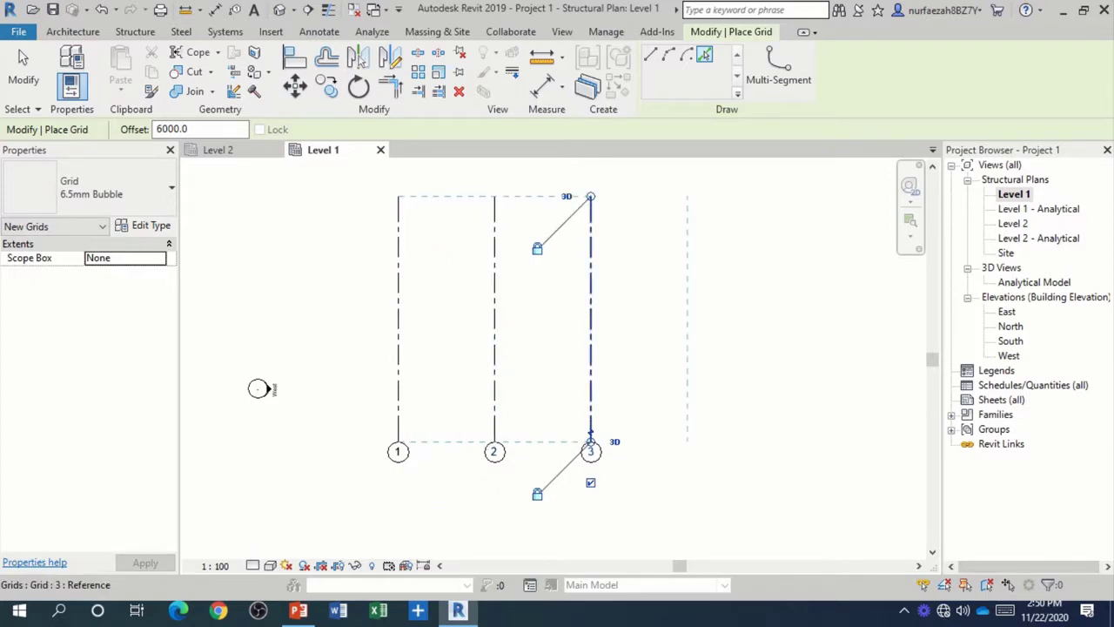
{"action": "left_click", "coordinate": [591, 383]}
{"action": "scroll", "coordinate": [428, 308], "scroll_direction": "down", "scroll_amount": 2}
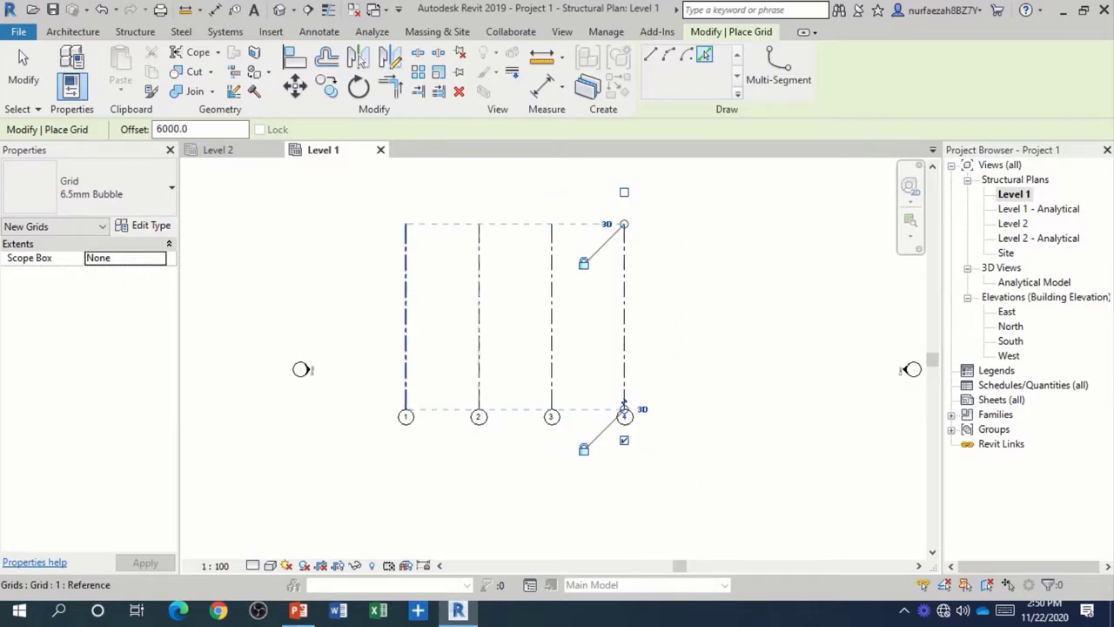
{"action": "key", "text": "Escape"}
{"action": "key", "text": "Escape"}
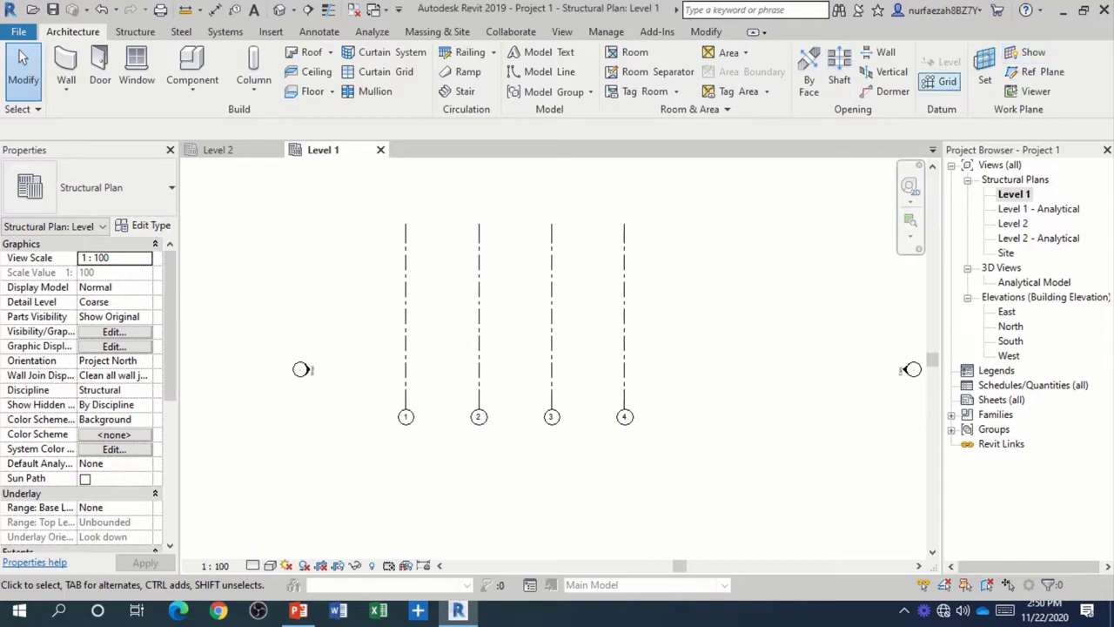
- Draw a horizontal grid across the vertical grids and rename its label from 5 to A
{"action": "left_click", "coordinate": [947, 80]}
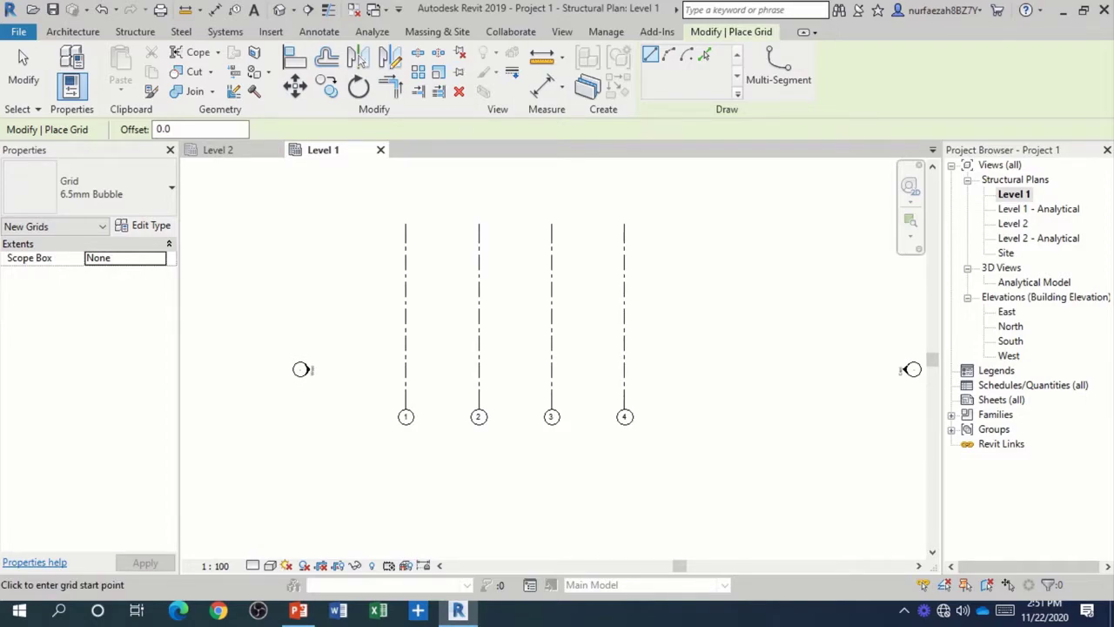
{"action": "left_click", "coordinate": [644, 239]}
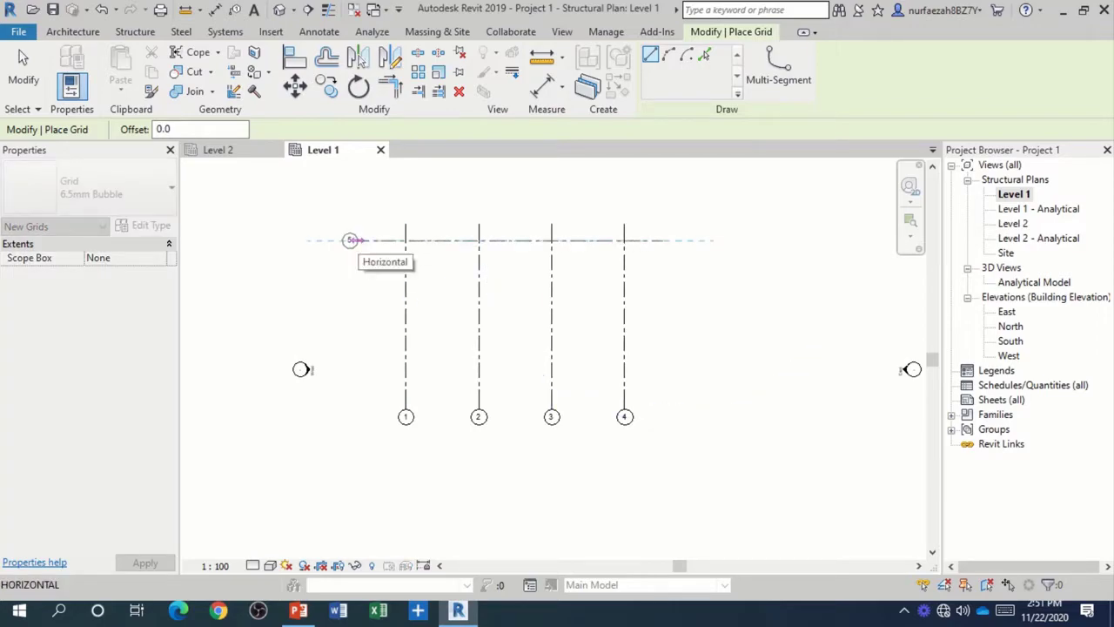
{"action": "left_click", "coordinate": [350, 240]}
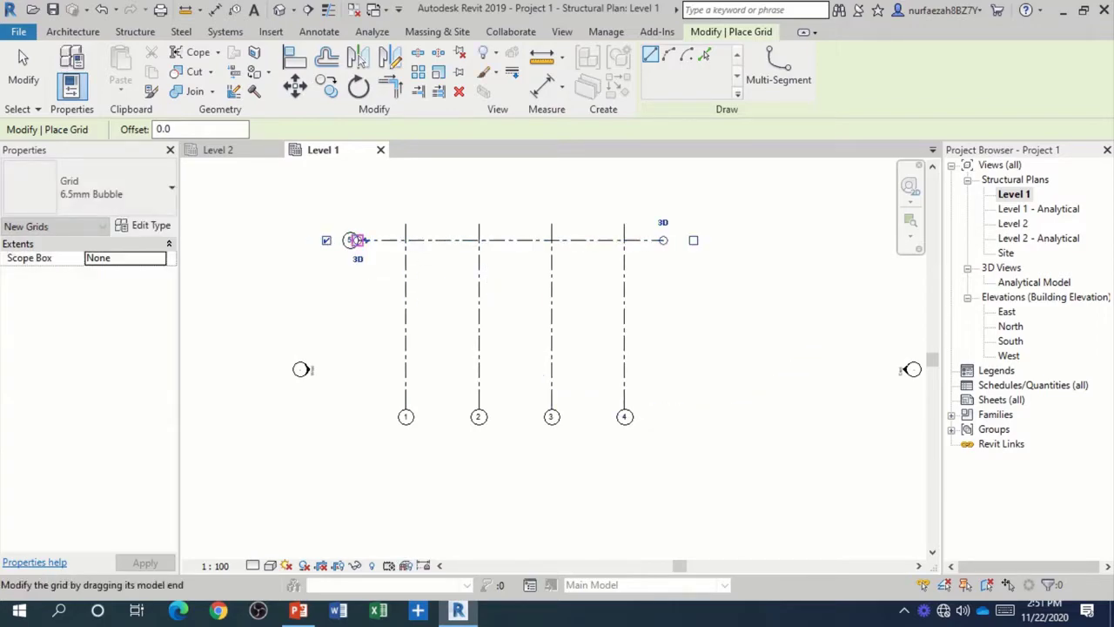
{"action": "scroll", "coordinate": [348, 261], "scroll_direction": "up", "scroll_amount": 1}
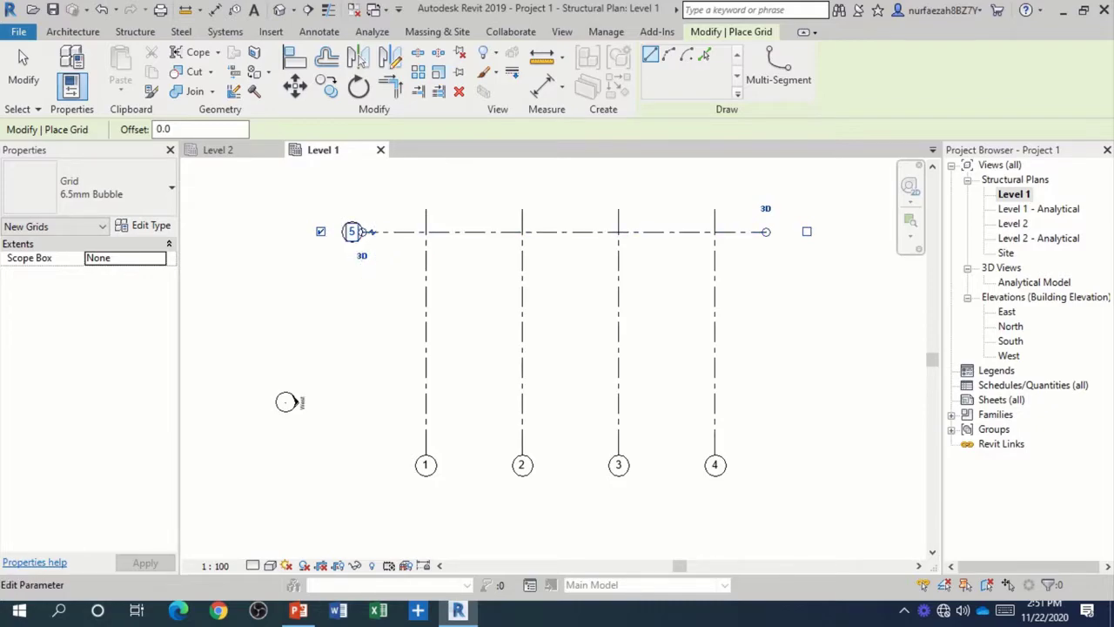
{"action": "left_click", "coordinate": [353, 231]}
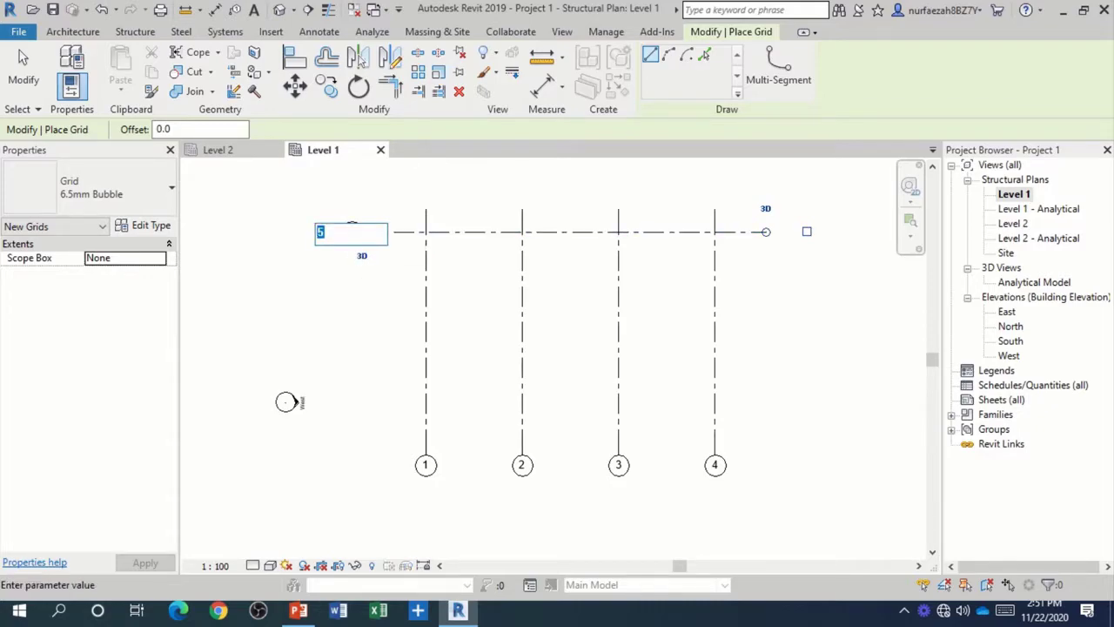
{"action": "type", "text": "A"}
{"action": "key", "text": "Return"}
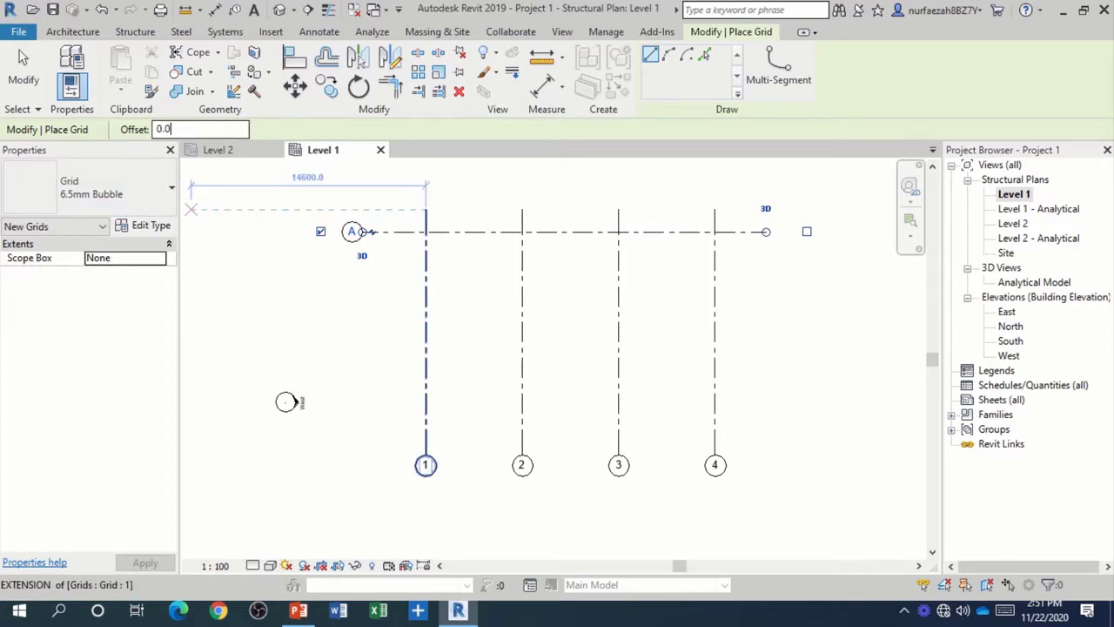
- Create grids B and C at 6000 offsets, each below the previous grid
{"action": "type", "text": "60"}
{"action": "type", "text": "00"}
{"action": "key", "text": "Return"}
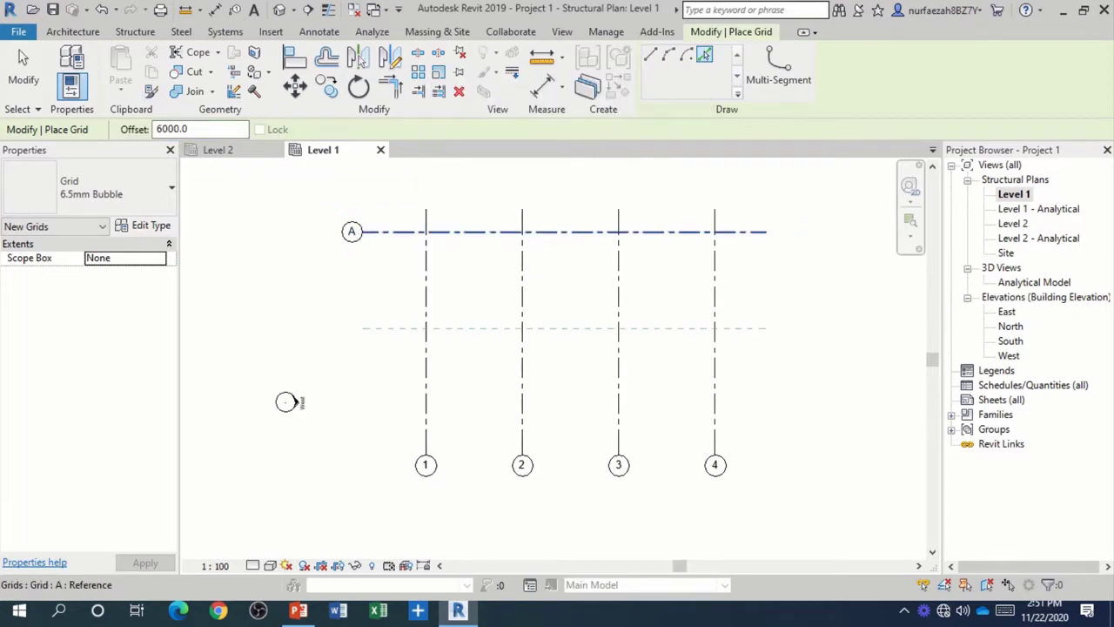
{"action": "left_click", "coordinate": [452, 232]}
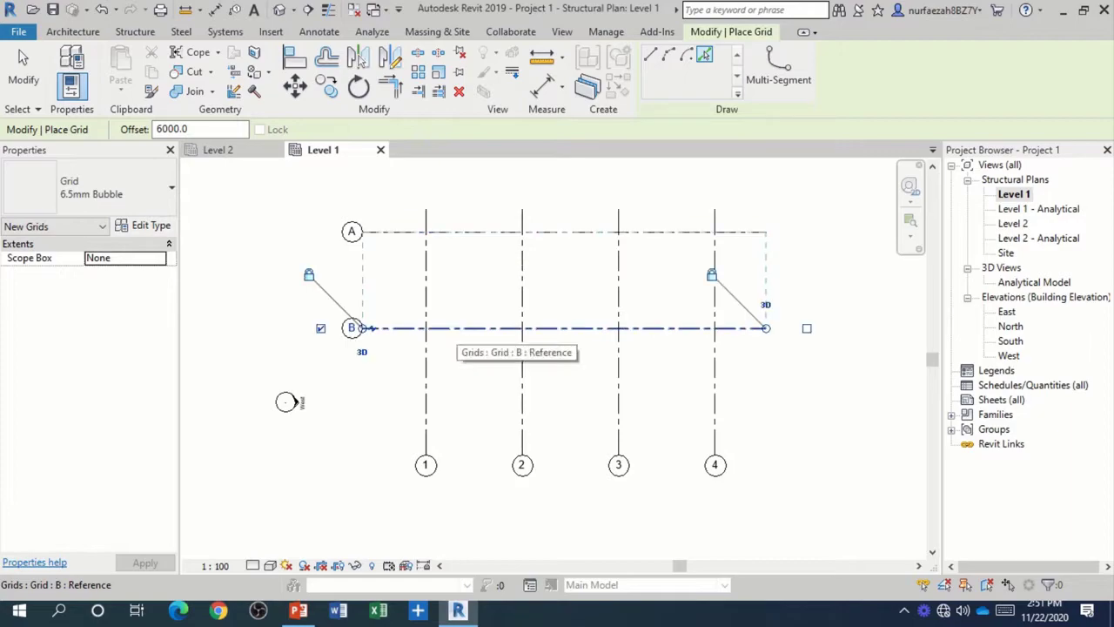
{"action": "left_click", "coordinate": [453, 331]}
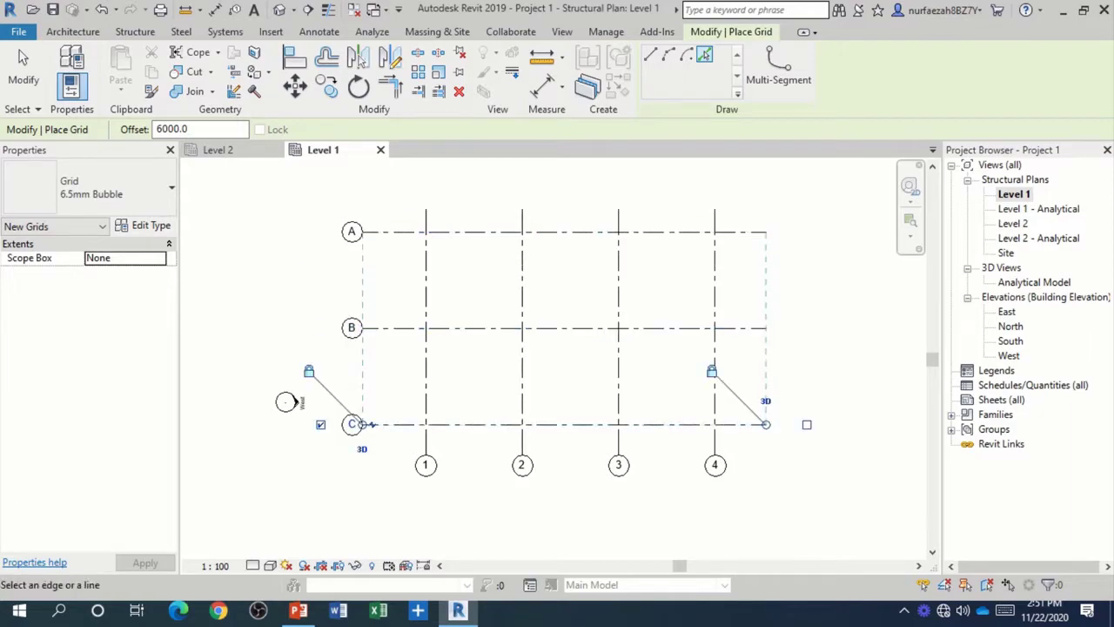
{"action": "scroll", "coordinate": [312, 285], "scroll_direction": "down", "scroll_amount": 2}
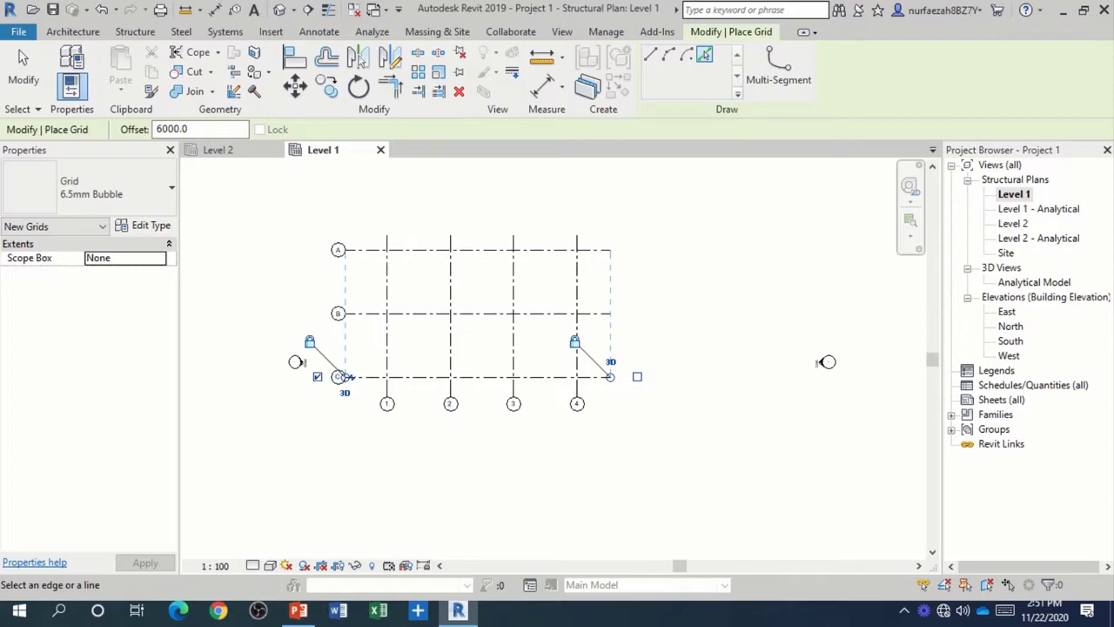
{"action": "key", "text": "Escape"}
{"action": "key", "text": "Escape"}
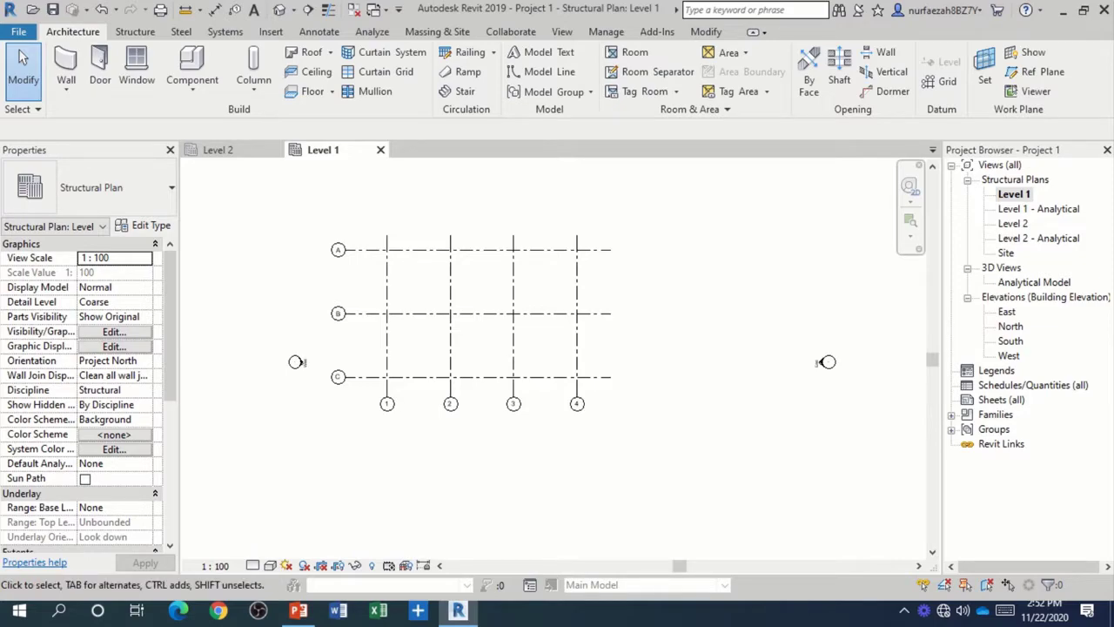
- Move grid 1's bubble from its bottom end to its top end
{"action": "scroll", "coordinate": [383, 405], "scroll_direction": "up", "scroll_amount": 2}
{"action": "scroll", "coordinate": [388, 396], "scroll_direction": "down", "scroll_amount": 1}
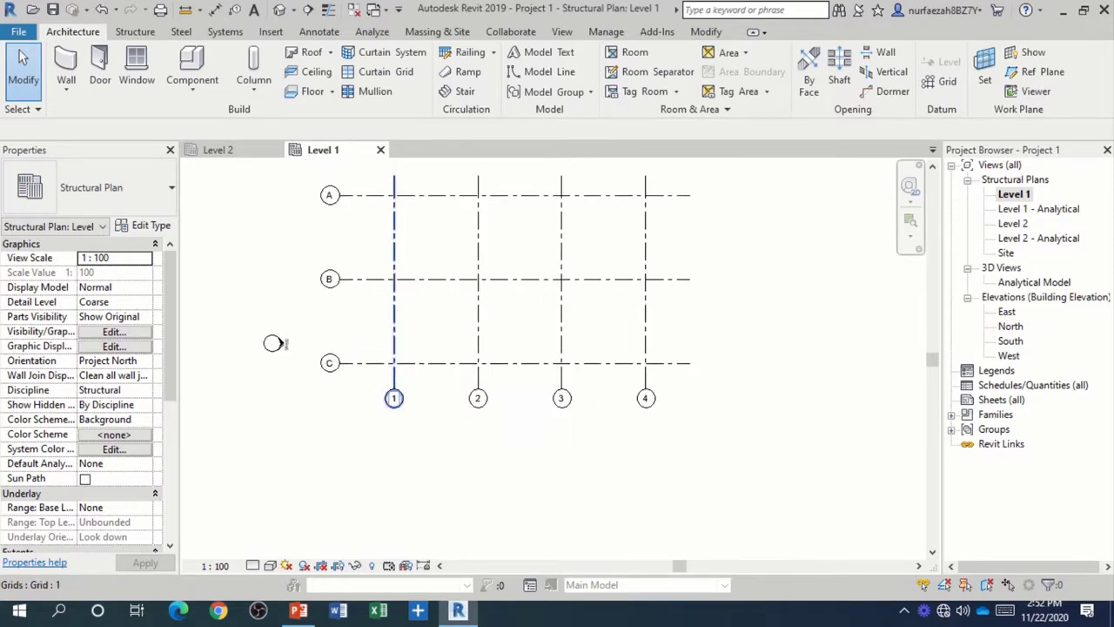
{"action": "left_click", "coordinate": [393, 383]}
{"action": "scroll", "coordinate": [486, 475], "scroll_direction": "down", "scroll_amount": 1}
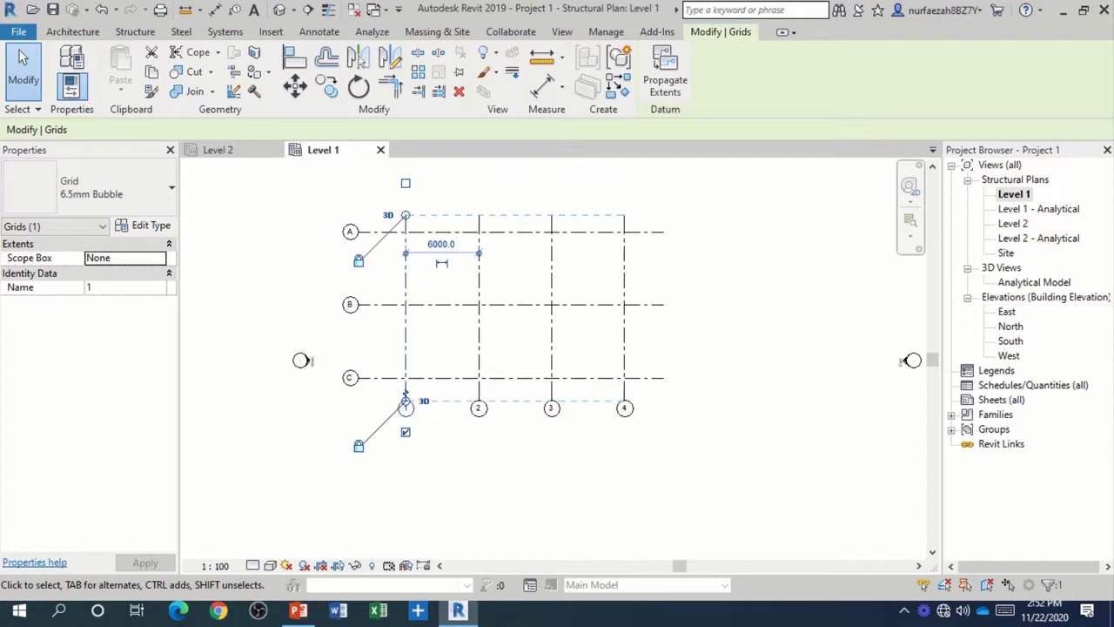
{"action": "scroll", "coordinate": [404, 394], "scroll_direction": "up", "scroll_amount": 1}
{"action": "scroll", "coordinate": [409, 383], "scroll_direction": "up", "scroll_amount": 1}
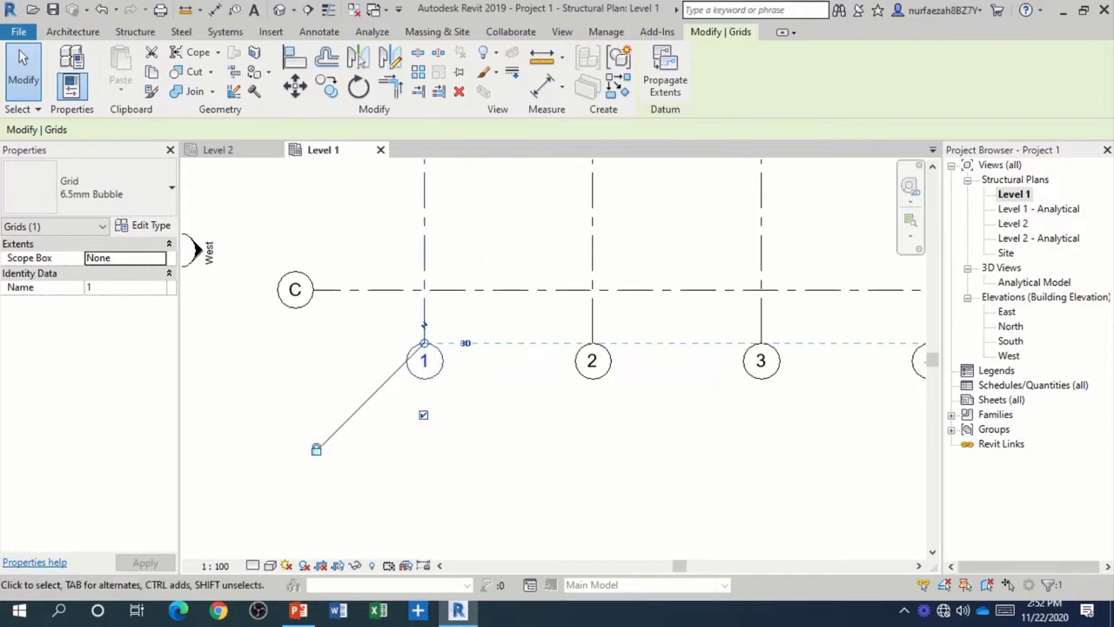
{"action": "scroll", "coordinate": [425, 394], "scroll_direction": "up", "scroll_amount": 1}
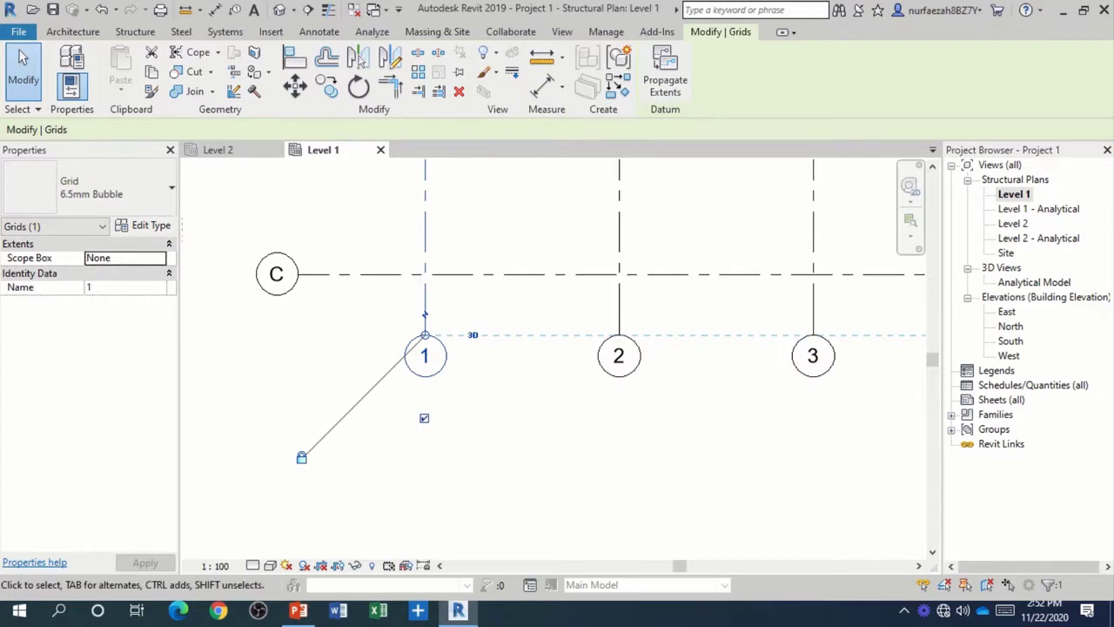
{"action": "left_click", "coordinate": [424, 417]}
{"action": "scroll", "coordinate": [453, 461], "scroll_direction": "down", "scroll_amount": 2}
{"action": "scroll", "coordinate": [435, 348], "scroll_direction": "down", "scroll_amount": 2}
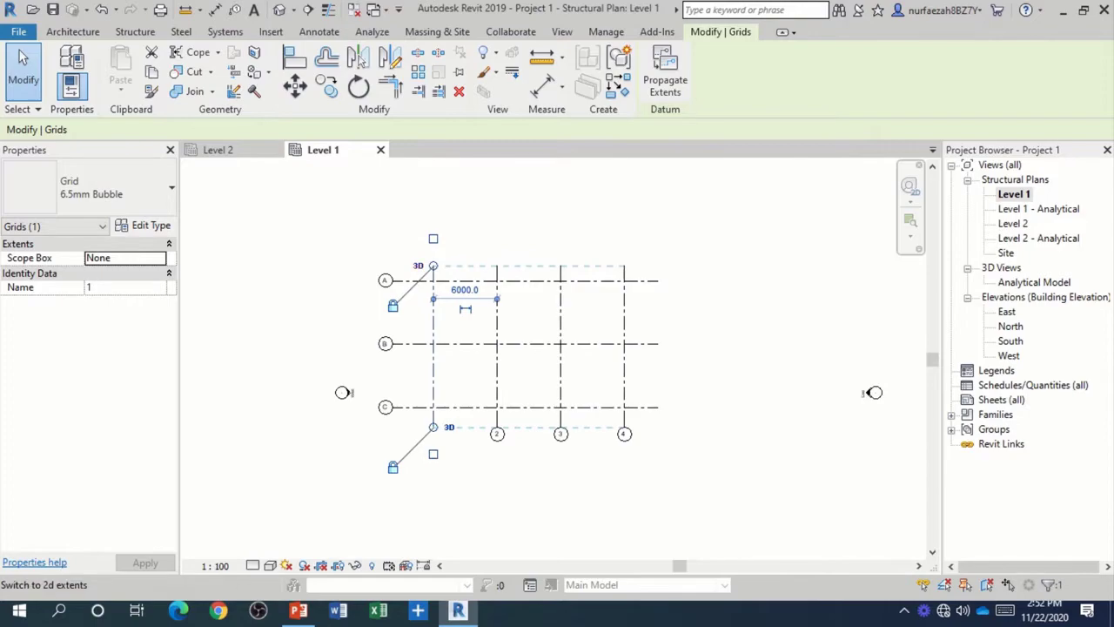
{"action": "scroll", "coordinate": [430, 248], "scroll_direction": "up", "scroll_amount": 2}
{"action": "scroll", "coordinate": [431, 248], "scroll_direction": "up", "scroll_amount": 2}
{"action": "left_click", "coordinate": [446, 227]}
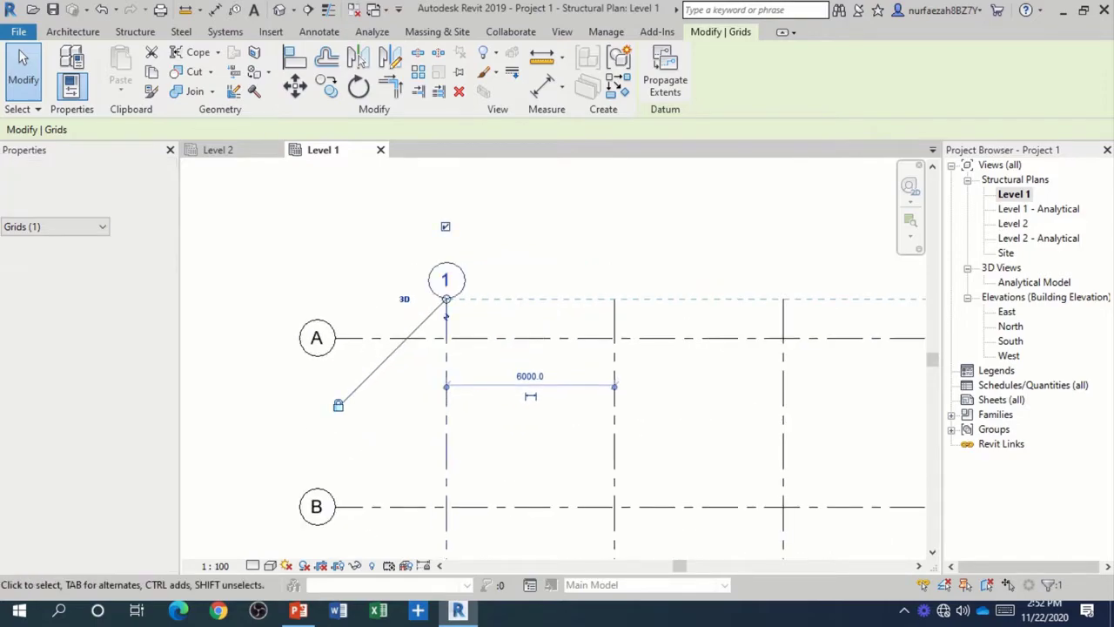
{"action": "scroll", "coordinate": [535, 261], "scroll_direction": "down", "scroll_amount": 1}
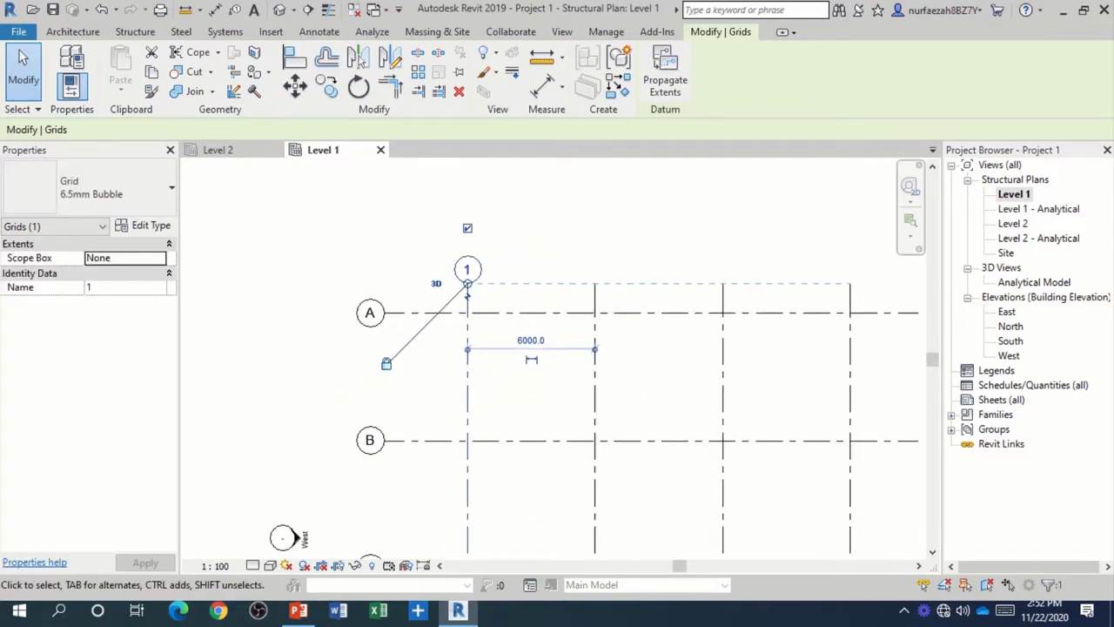
{"action": "scroll", "coordinate": [368, 235], "scroll_direction": "down", "scroll_amount": 1}
- Move the bubbles of grids 2, 3 and 4 from their bottom ends to their top ends
{"action": "left_click", "coordinate": [497, 451]}
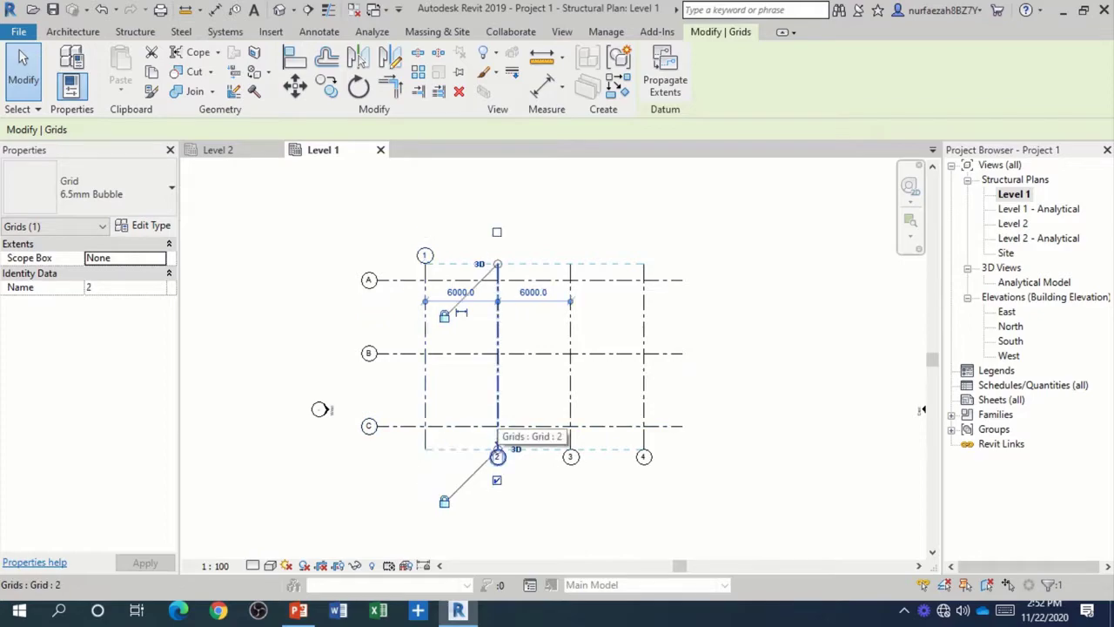
{"action": "left_click", "coordinate": [496, 480]}
{"action": "left_click", "coordinate": [497, 232]}
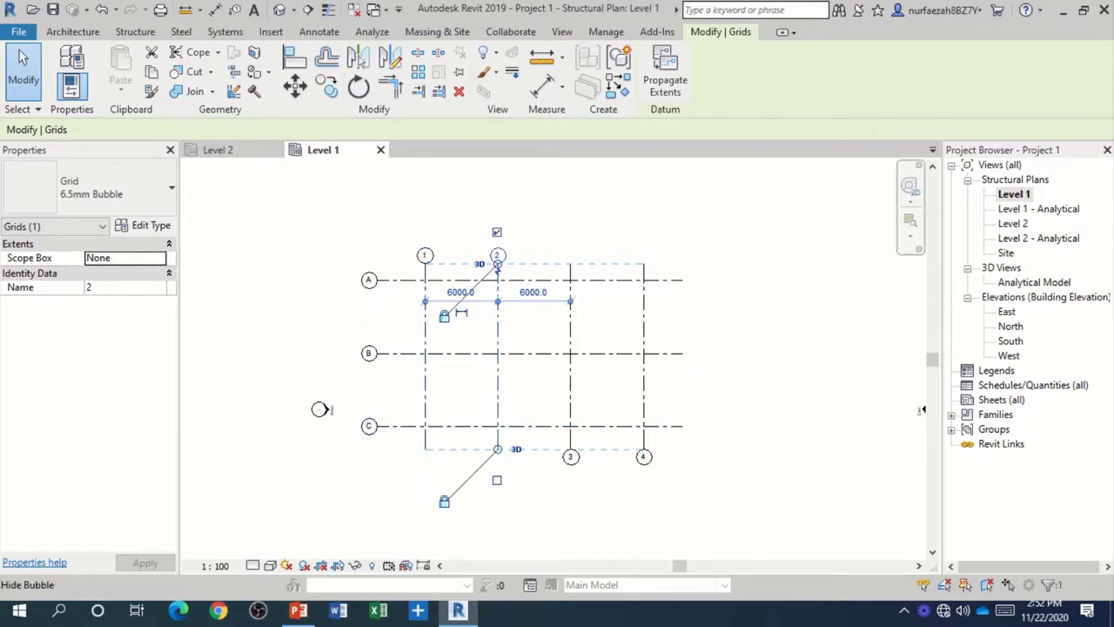
{"action": "left_click", "coordinate": [569, 442]}
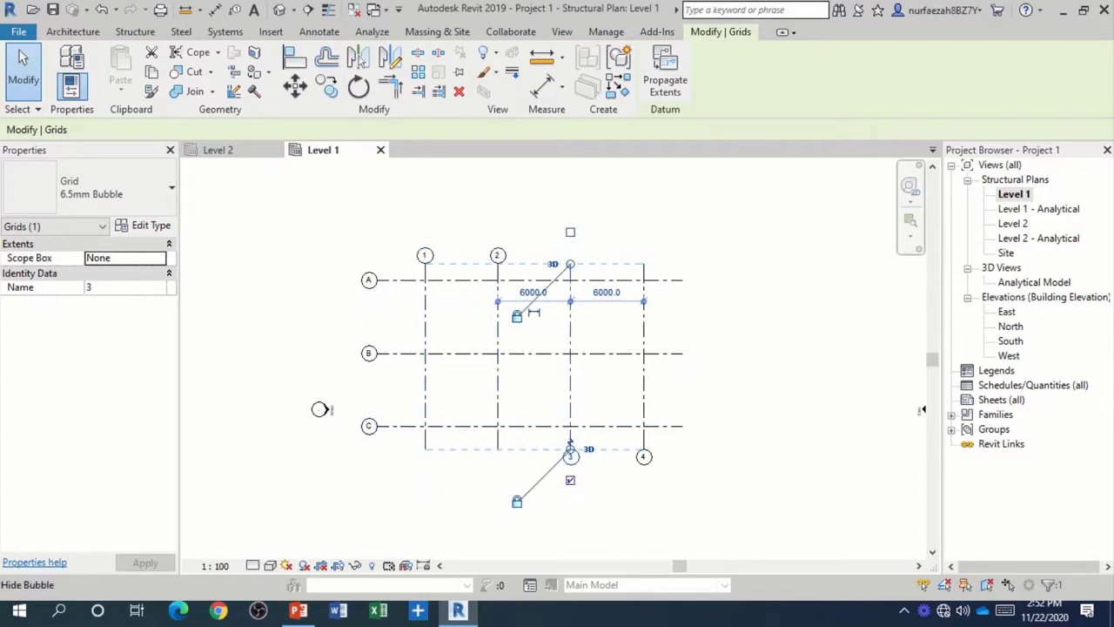
{"action": "left_click", "coordinate": [570, 479]}
{"action": "left_click", "coordinate": [569, 232]}
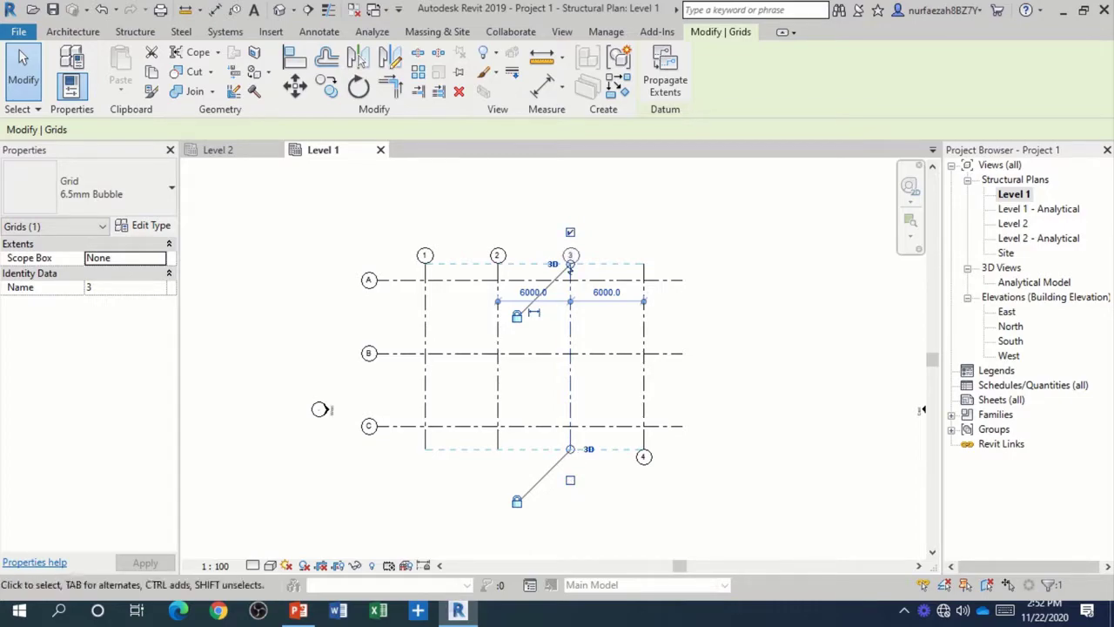
{"action": "left_click", "coordinate": [643, 452]}
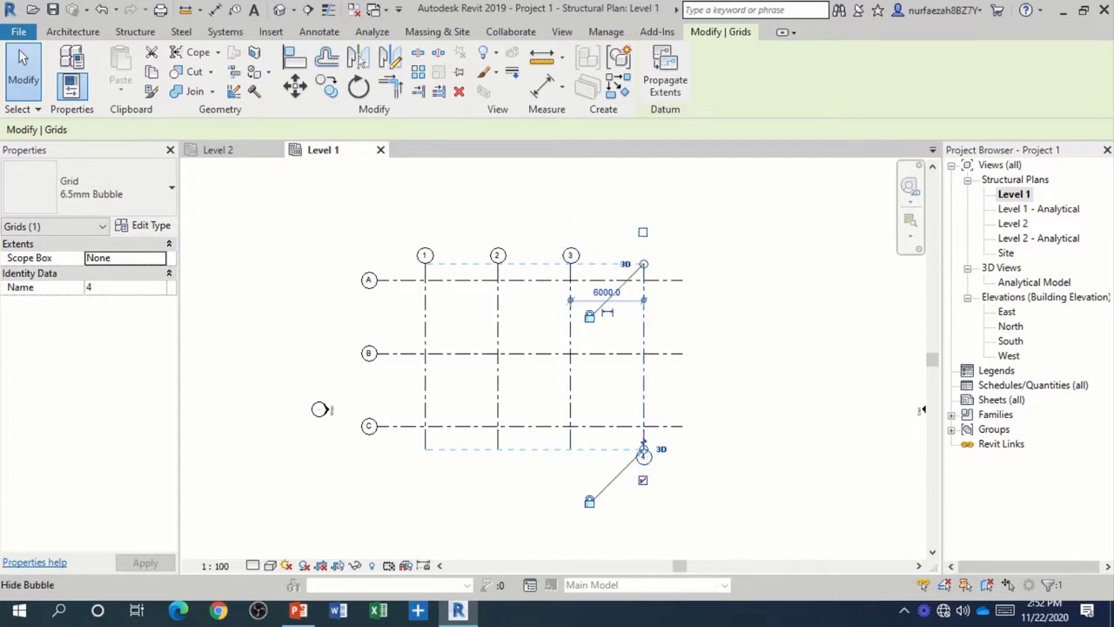
{"action": "left_click", "coordinate": [642, 480]}
{"action": "left_click", "coordinate": [642, 232]}
{"action": "key", "text": "Escape"}
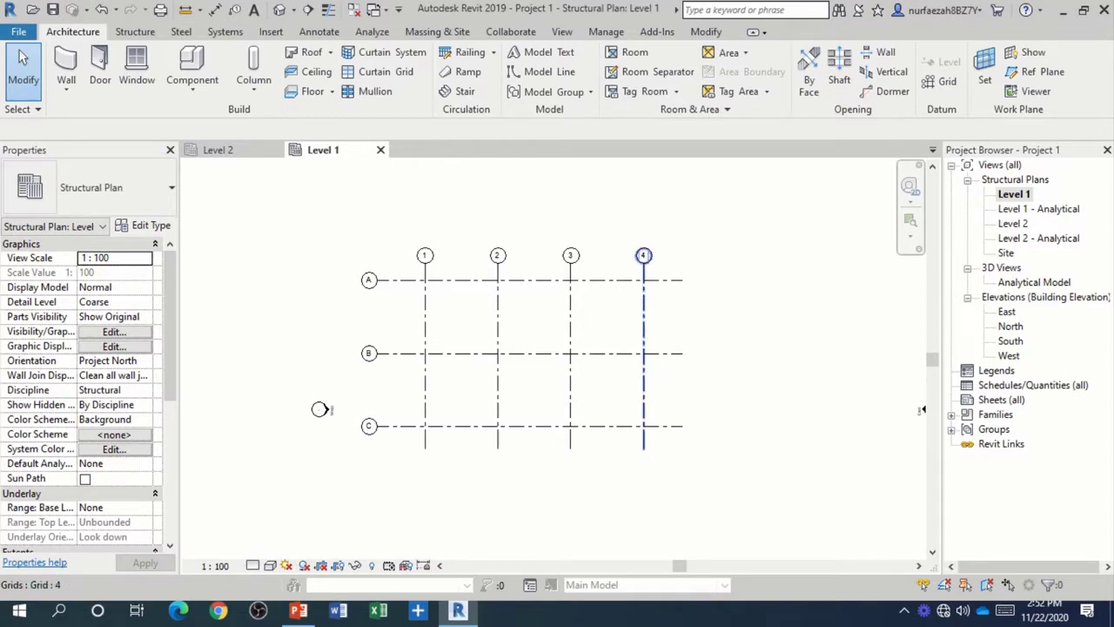
- Lengthen grids 1–4 at both ends and extend grids A–C further to the right
{"action": "left_click", "coordinate": [643, 261]}
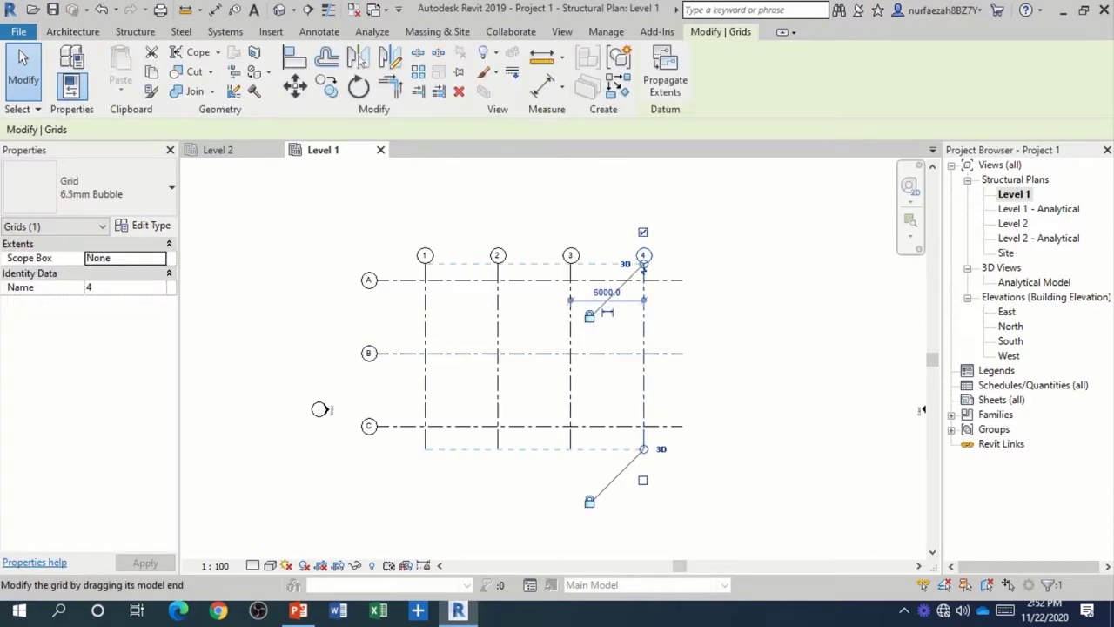
{"action": "left_click_drag", "start_coordinate": [643, 448], "coordinate": [643, 477]}
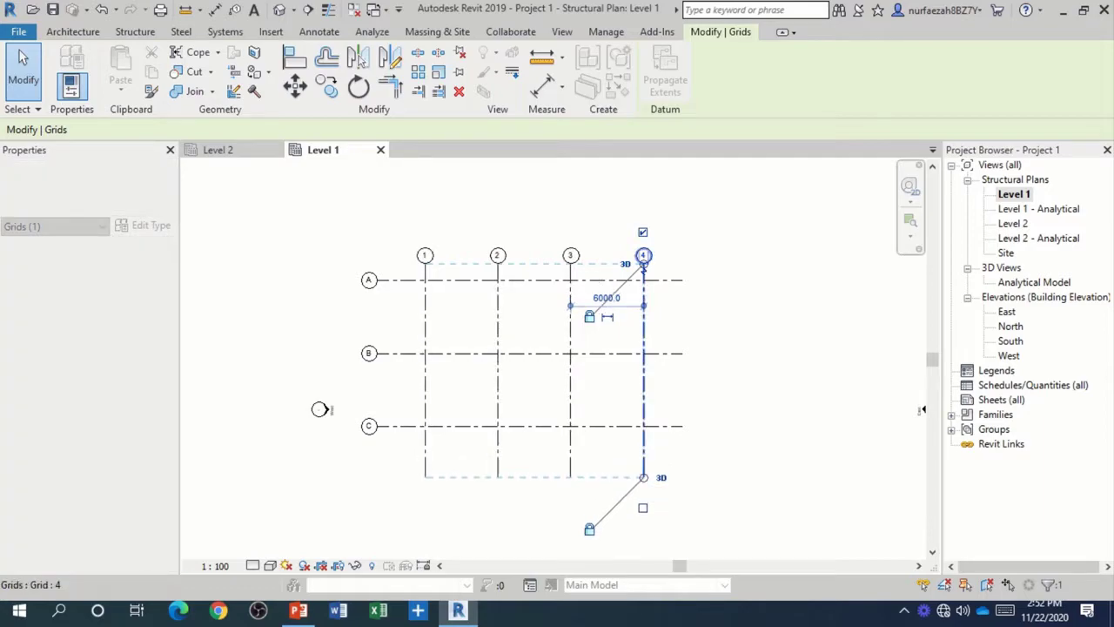
{"action": "left_click_drag", "start_coordinate": [643, 264], "coordinate": [643, 245]}
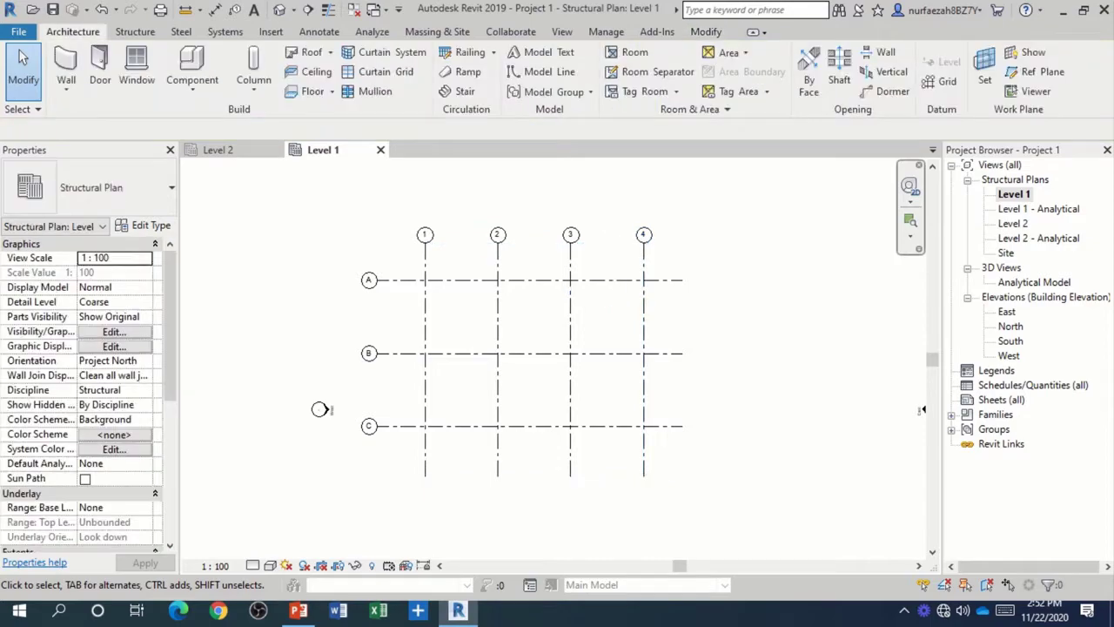
{"action": "key", "text": "Escape"}
{"action": "left_click", "coordinate": [379, 279]}
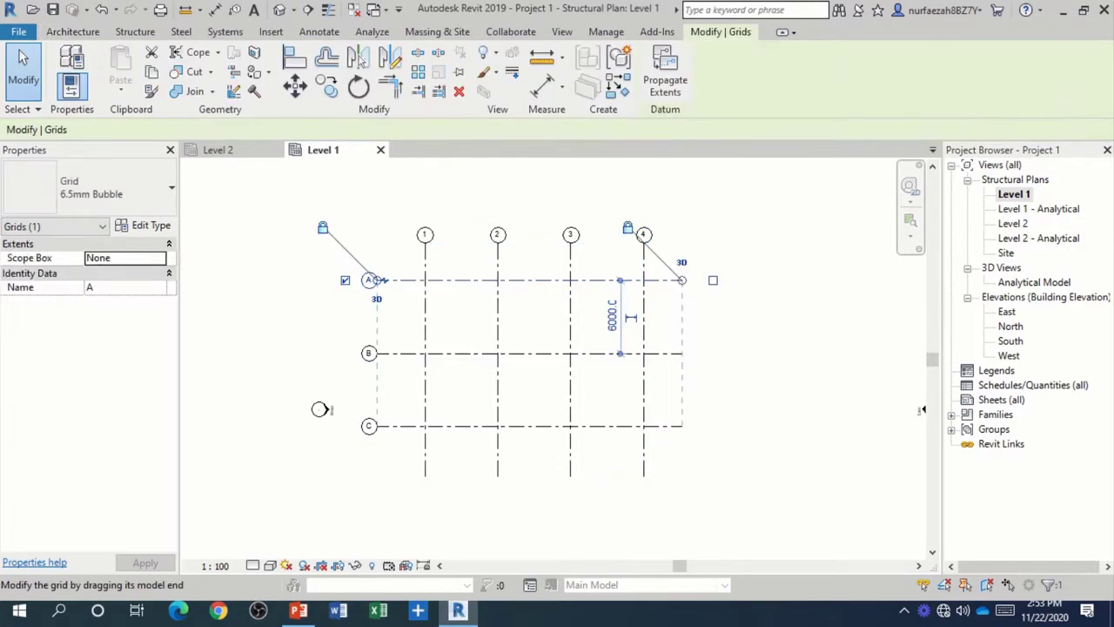
{"action": "left_click_drag", "start_coordinate": [681, 280], "coordinate": [704, 280]}
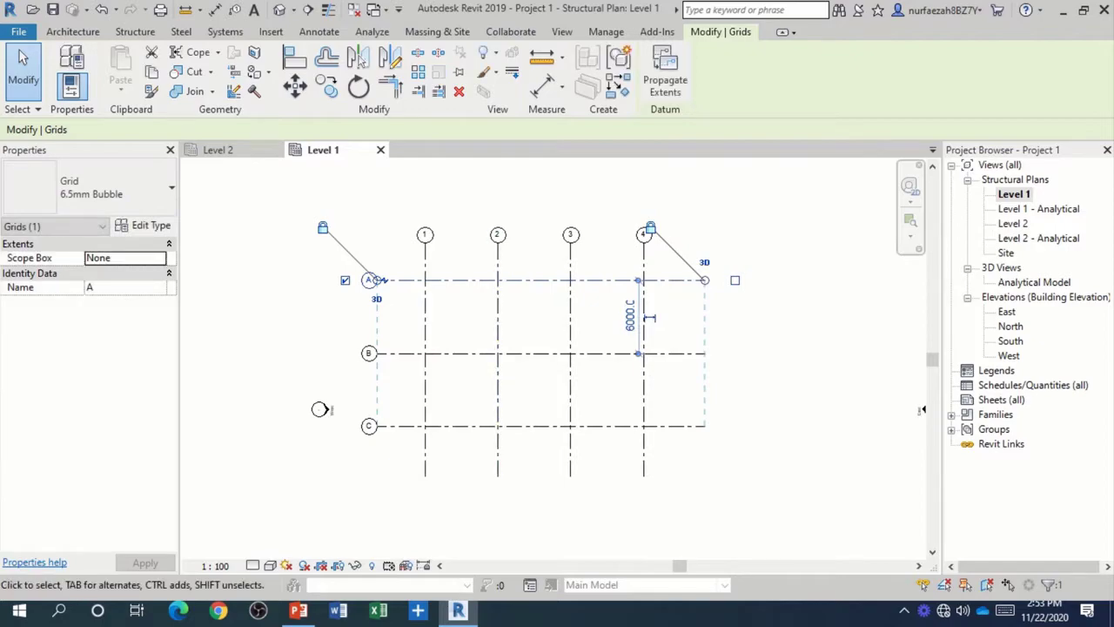
{"action": "key", "text": "Escape"}
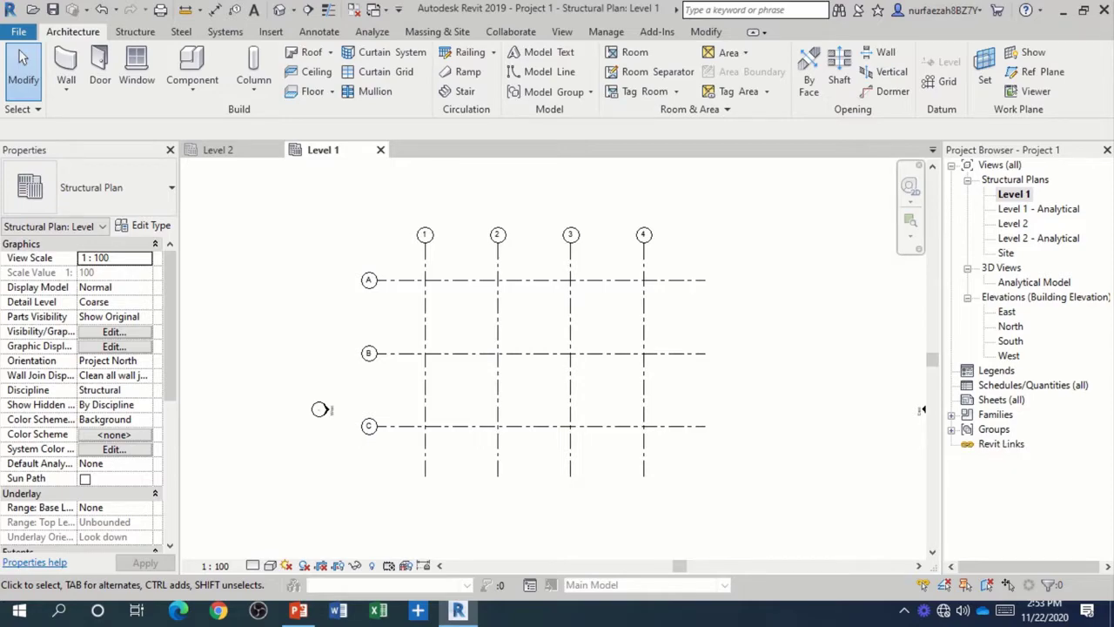
- Window-select all seven grids and move them to the right and slightly up
{"action": "scroll", "coordinate": [416, 270], "scroll_direction": "down", "scroll_amount": 2}
{"action": "scroll", "coordinate": [383, 348], "scroll_direction": "down", "scroll_amount": 1}
{"action": "scroll", "coordinate": [383, 348], "scroll_direction": "down", "scroll_amount": 1}
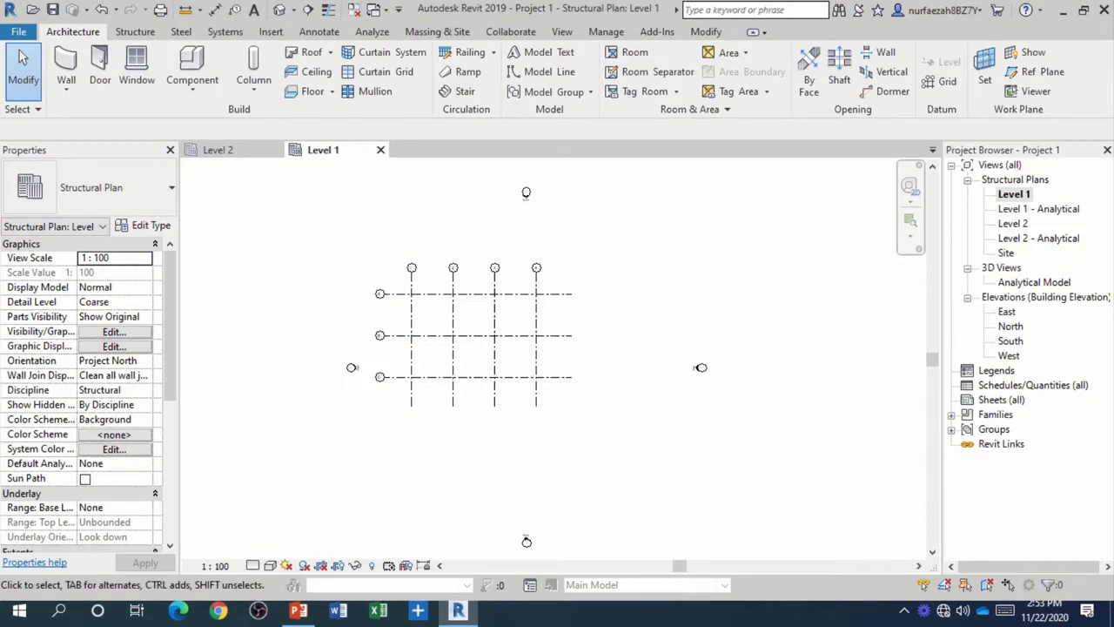
{"action": "left_click_drag", "start_coordinate": [338, 233], "coordinate": [616, 458]}
{"action": "key", "text": "Escape"}
{"action": "left_click_drag", "start_coordinate": [358, 240], "coordinate": [613, 463]}
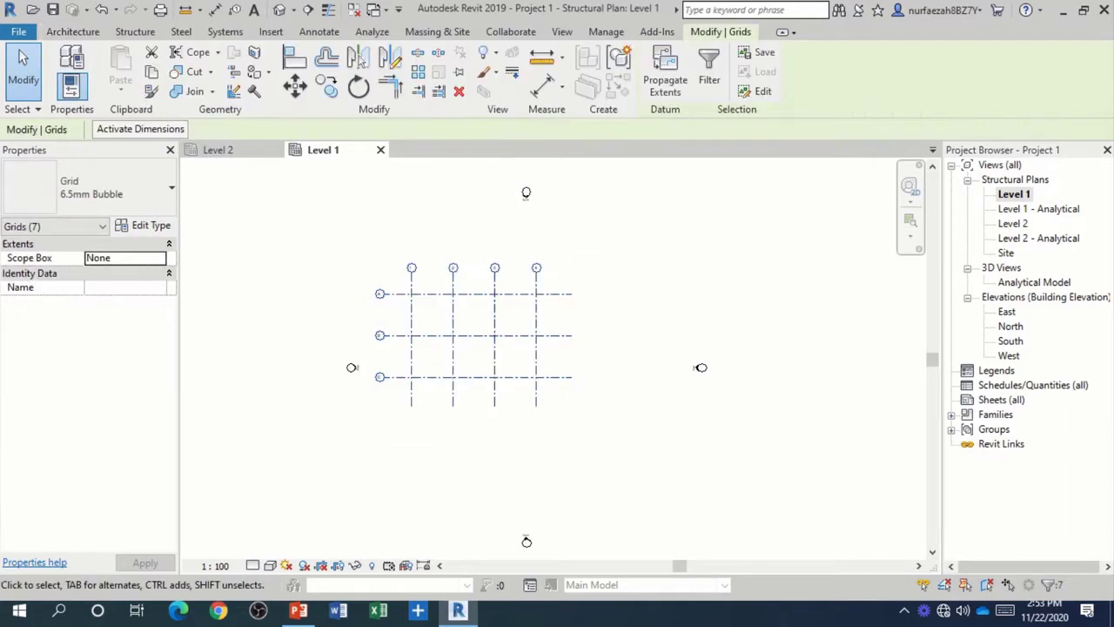
{"action": "scroll", "coordinate": [463, 329], "scroll_direction": "up", "scroll_amount": 1}
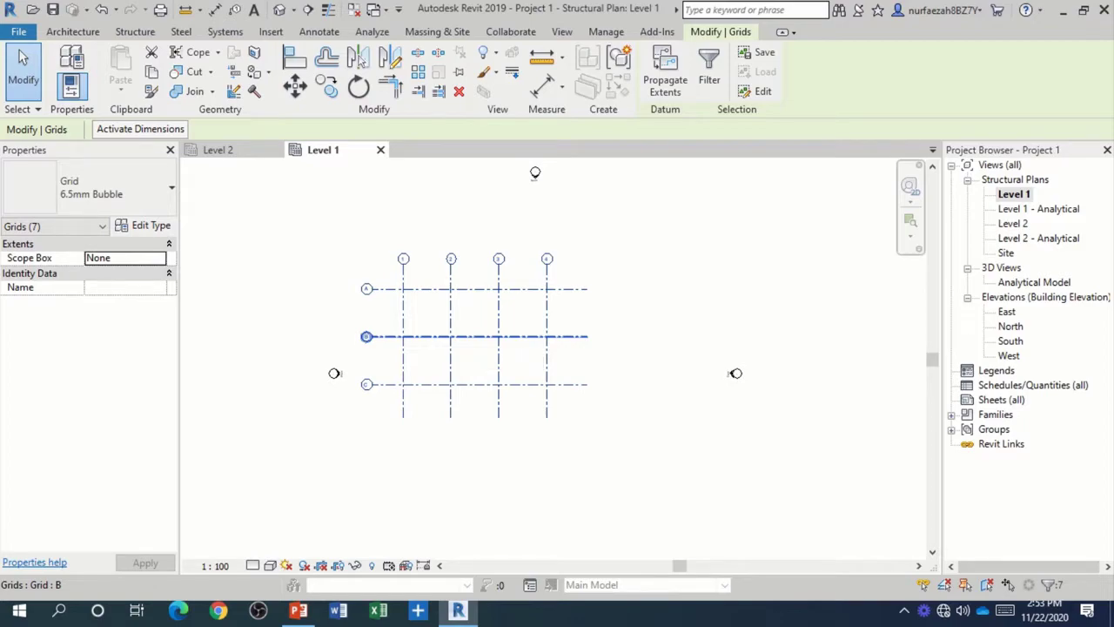
{"action": "left_click_drag", "start_coordinate": [475, 336], "coordinate": [549, 324]}
{"action": "key", "text": "Escape"}
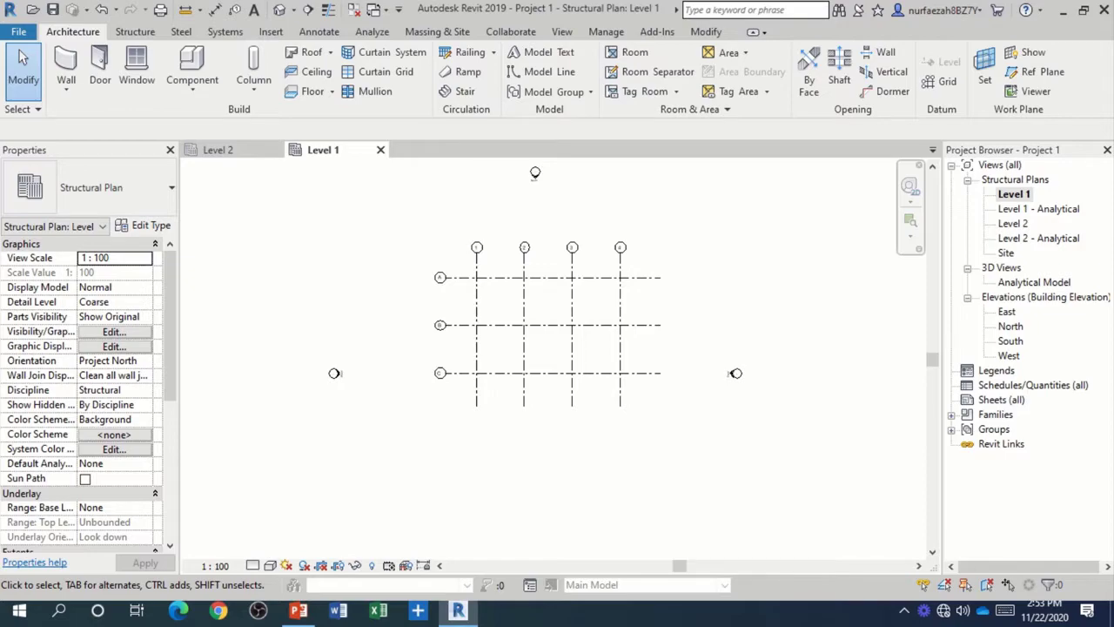
- Open the South elevation view
{"action": "double_click", "coordinate": [1010, 340]}
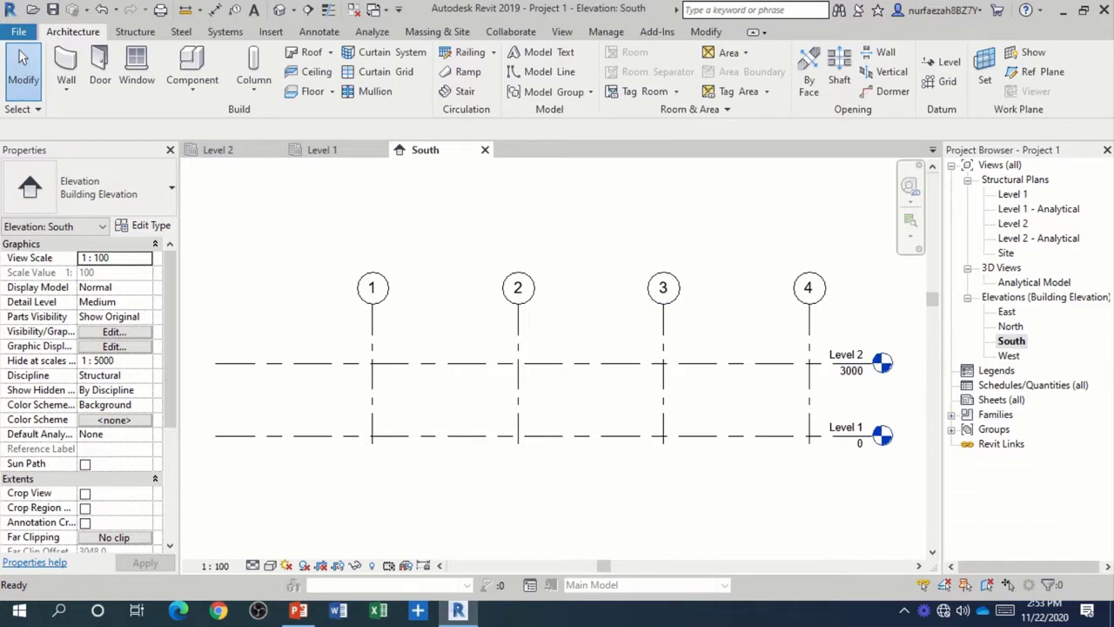
{"action": "scroll", "coordinate": [783, 362], "scroll_direction": "down", "scroll_amount": 1}
{"action": "scroll", "coordinate": [566, 366], "scroll_direction": "down", "scroll_amount": 1}
{"action": "scroll", "coordinate": [866, 374], "scroll_direction": "up", "scroll_amount": 1}
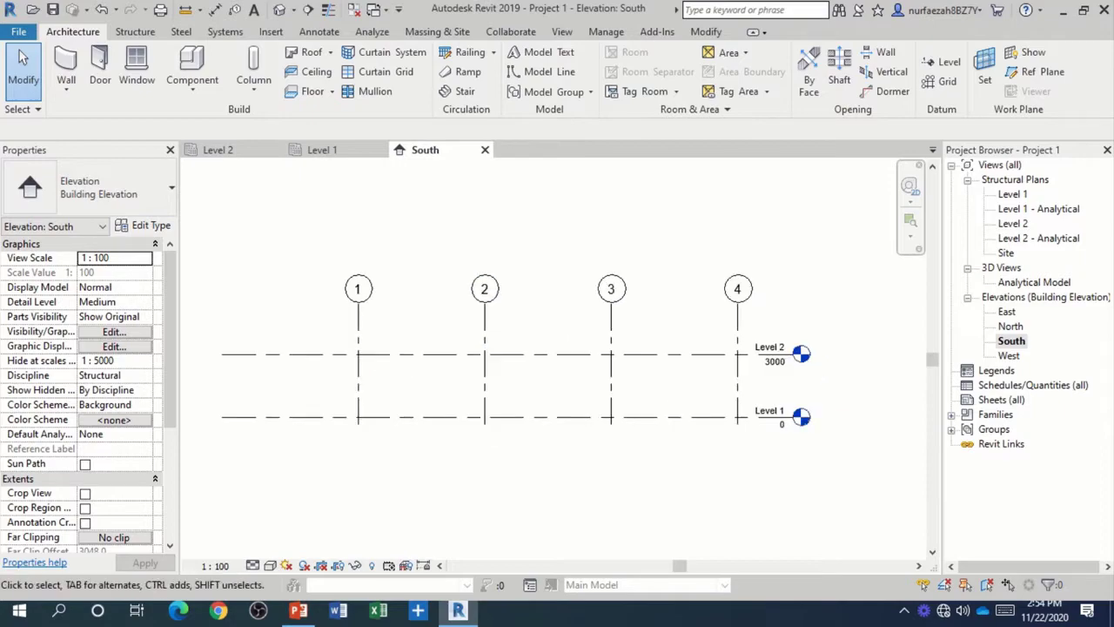
{"action": "scroll", "coordinate": [707, 391], "scroll_direction": "down", "scroll_amount": 1}
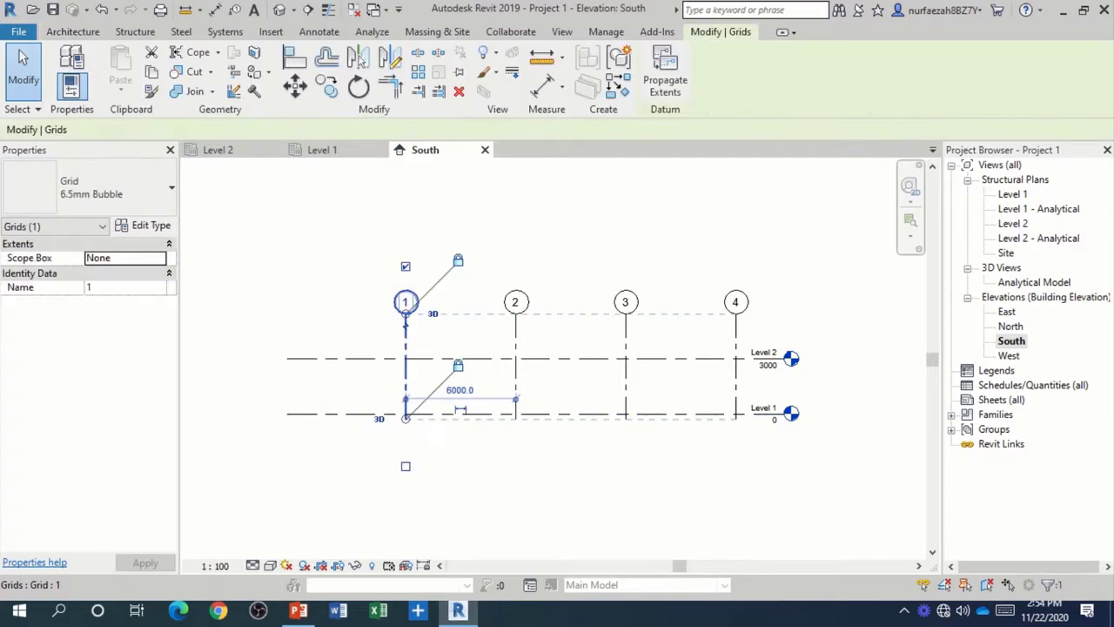
- Extend grids 1–4 upward past Level 2 and downward below Level 1
{"action": "left_click", "coordinate": [405, 348]}
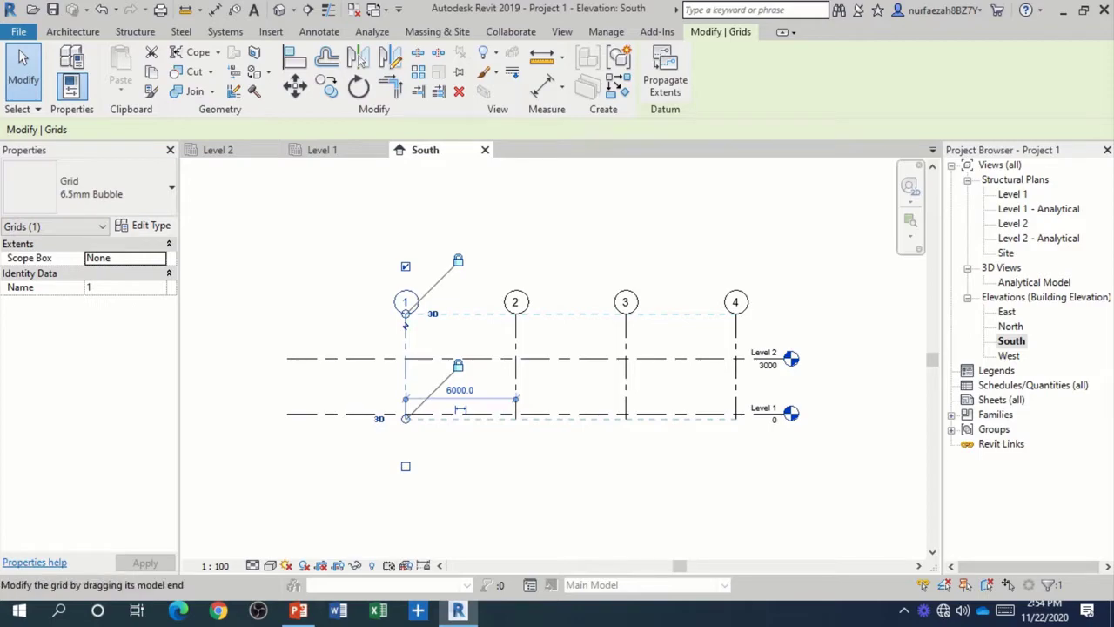
{"action": "scroll", "coordinate": [404, 325], "scroll_direction": "up", "scroll_amount": 2}
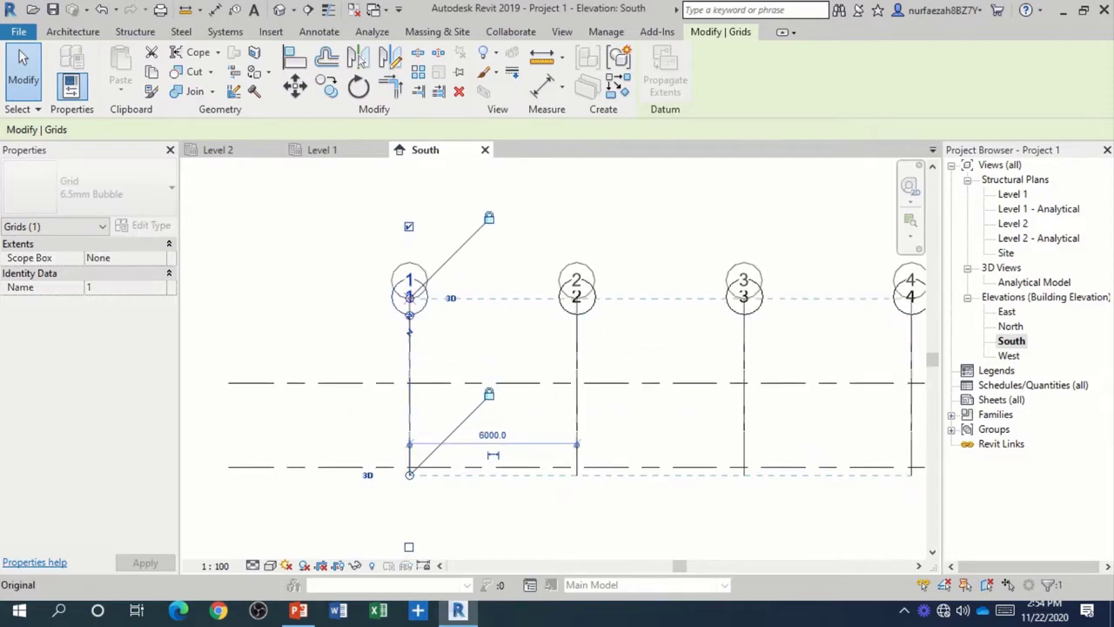
{"action": "left_click_drag", "start_coordinate": [409, 331], "coordinate": [409, 244]}
{"action": "scroll", "coordinate": [411, 255], "scroll_direction": "down", "scroll_amount": 2}
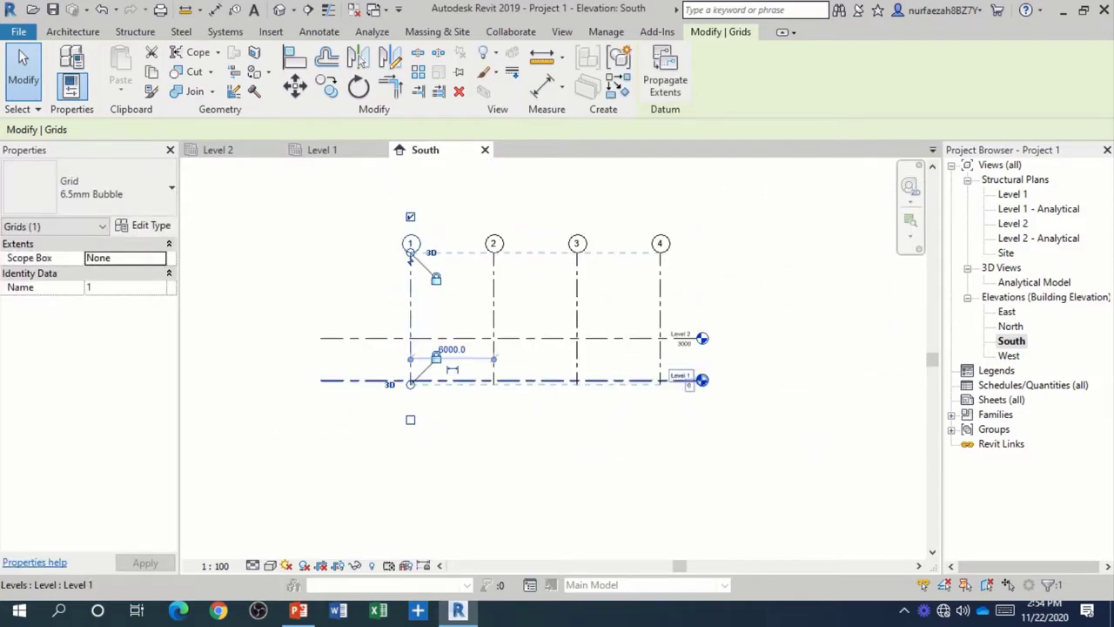
{"action": "left_click_drag", "start_coordinate": [410, 384], "coordinate": [410, 434]}
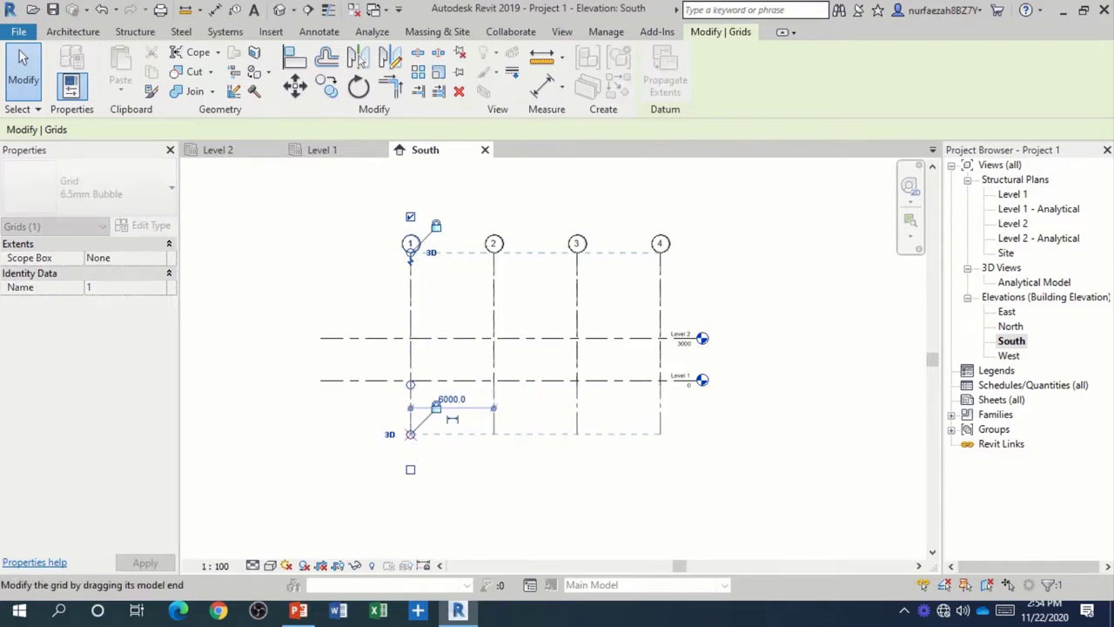
{"action": "key", "text": "Escape"}
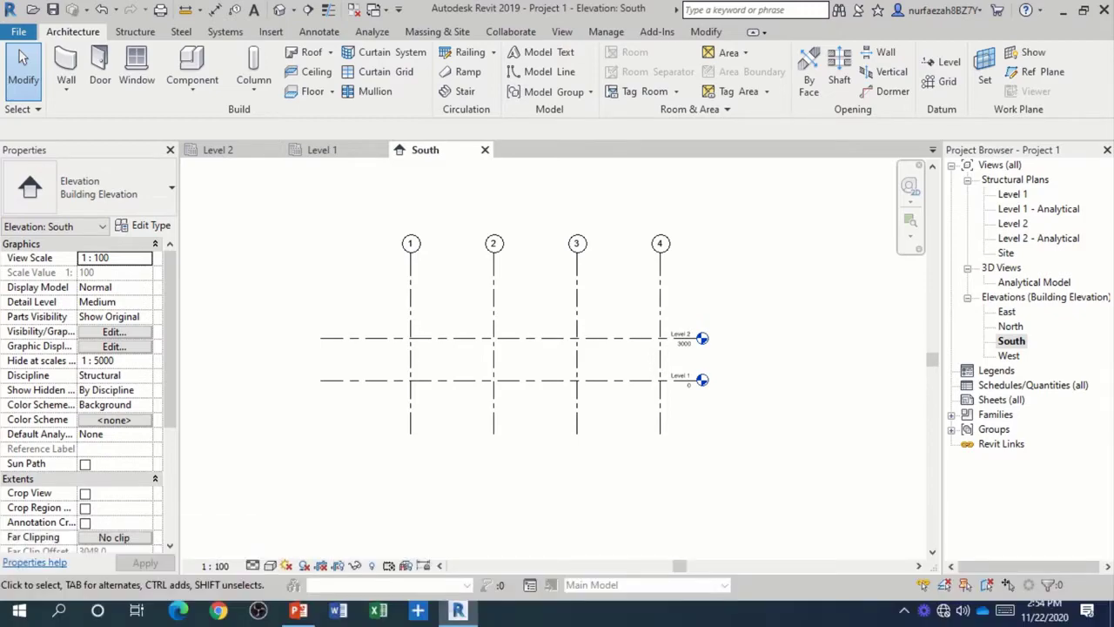
{"action": "key", "text": "l"}
{"action": "key", "text": "l"}
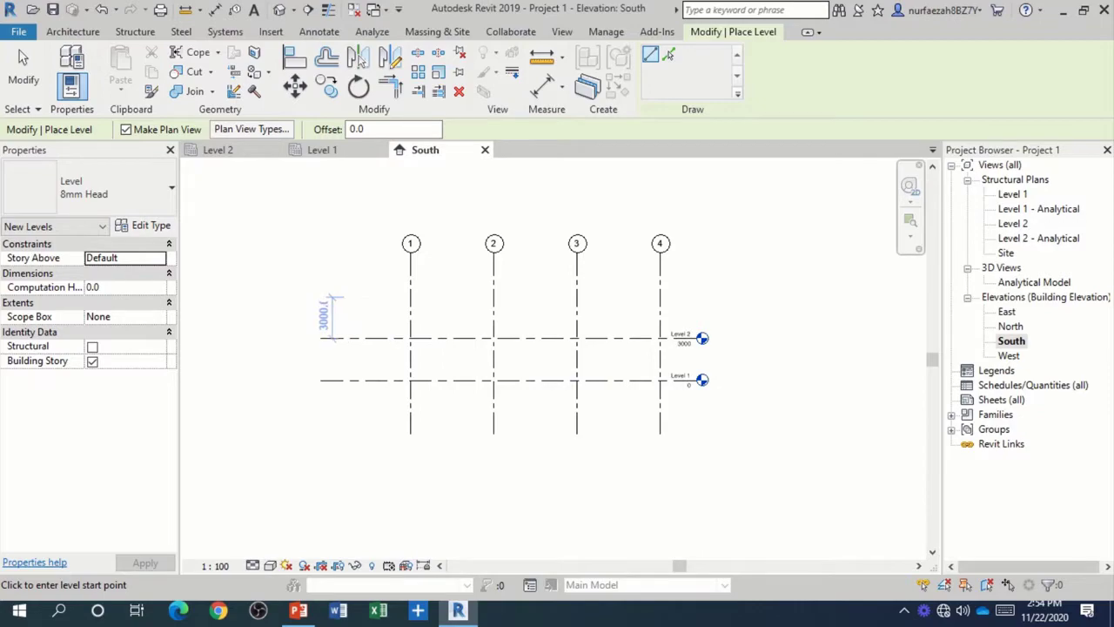
- Add Level 3 at 7000, 4000 above Level 2
{"action": "scroll", "coordinate": [322, 338], "scroll_direction": "up", "scroll_amount": 2}
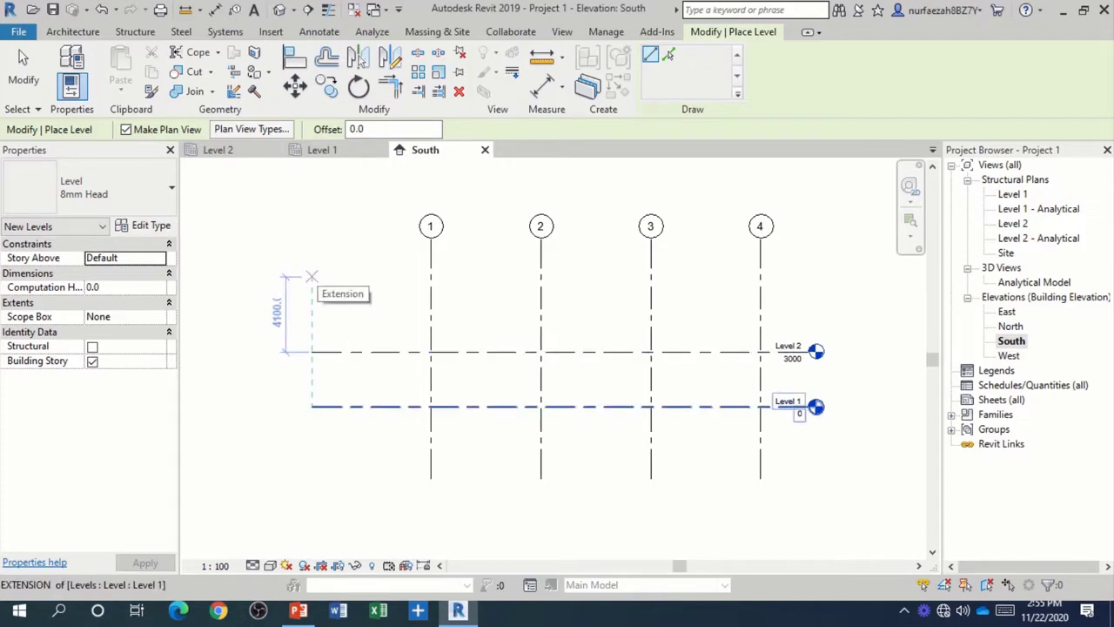
{"action": "type", "text": "4000"}
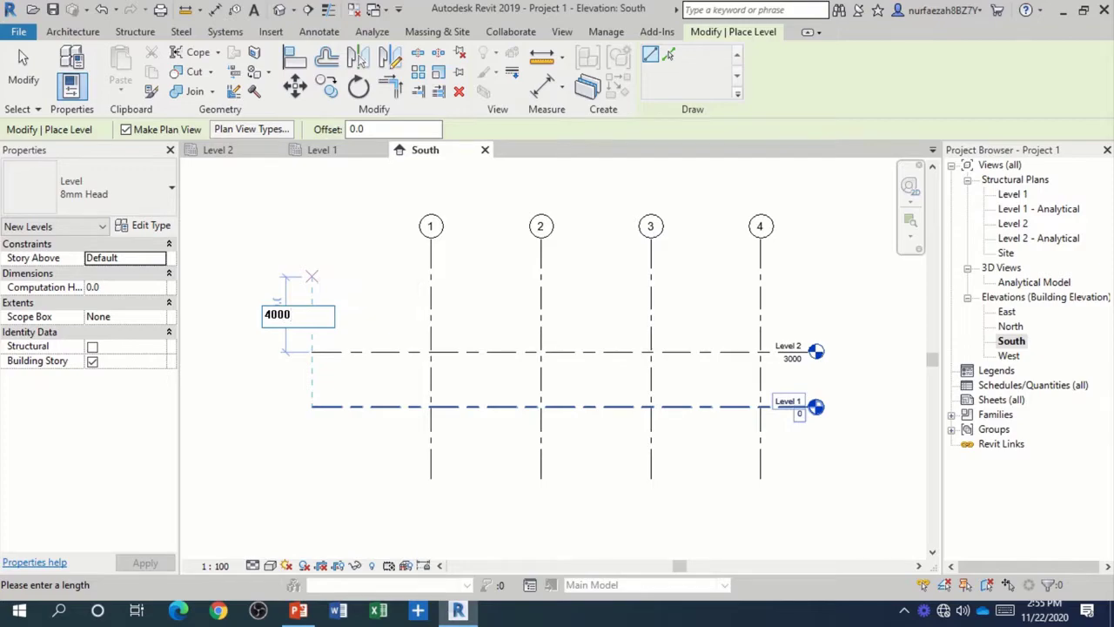
{"action": "key", "text": "Return"}
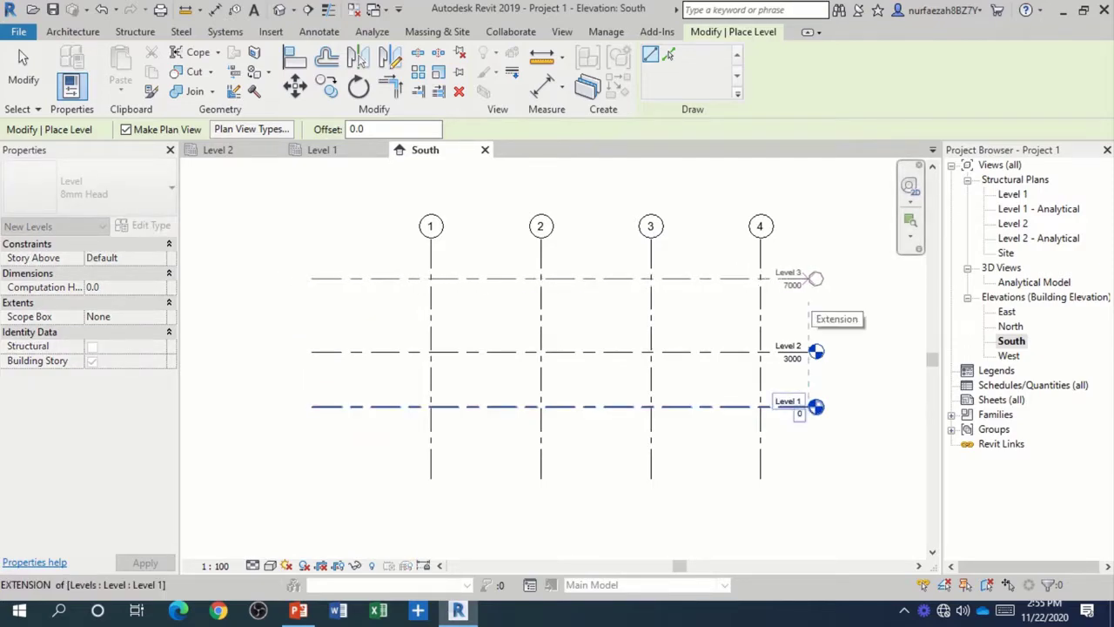
{"action": "left_click", "coordinate": [811, 279]}
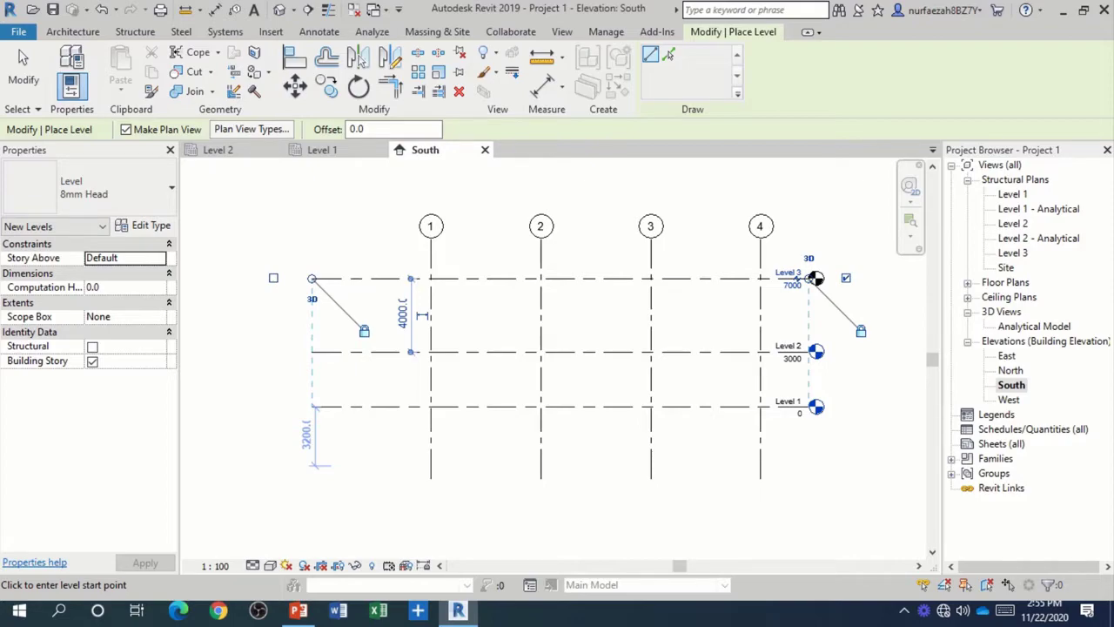
- Add Level 4 at -2500, 2500 below Level 1
{"action": "type", "text": "2500"}
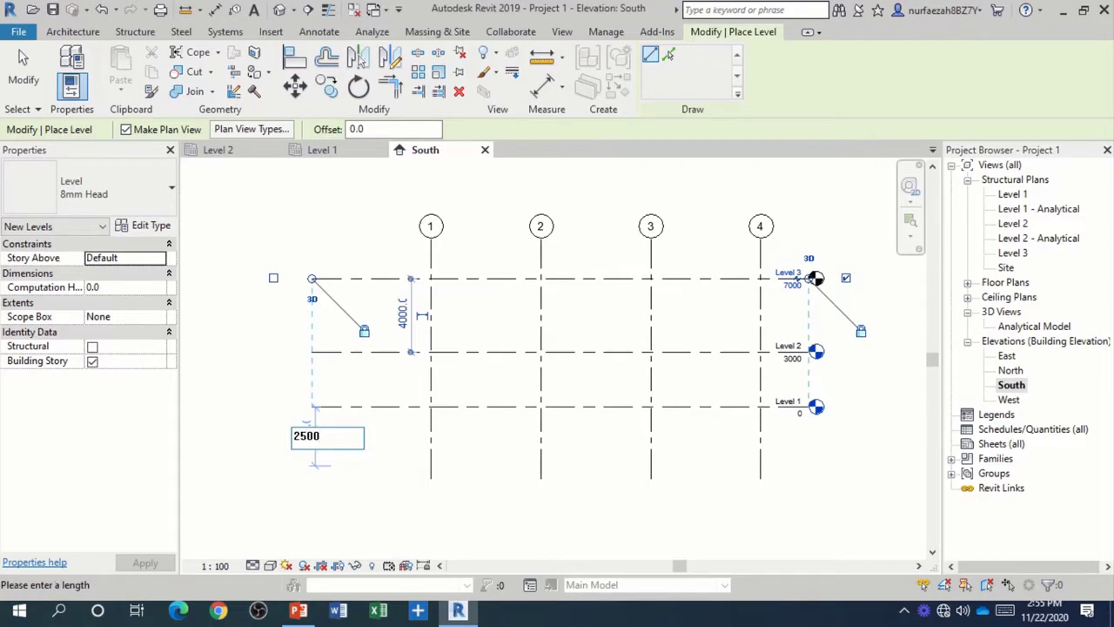
{"action": "key", "text": "Return"}
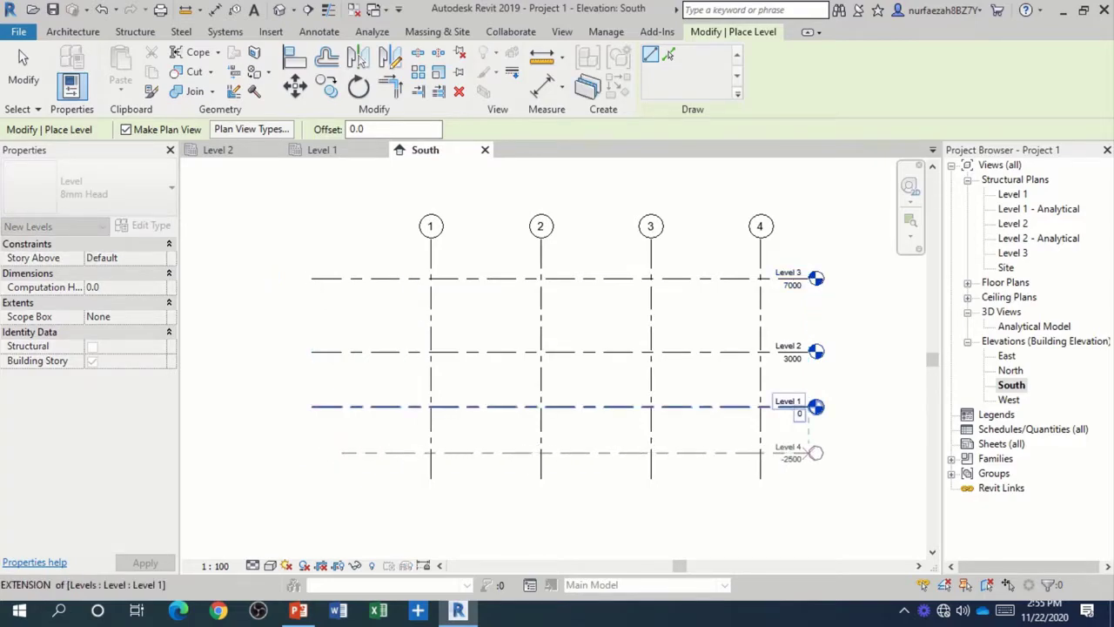
{"action": "left_click", "coordinate": [809, 452]}
{"action": "left_click", "coordinate": [814, 452]}
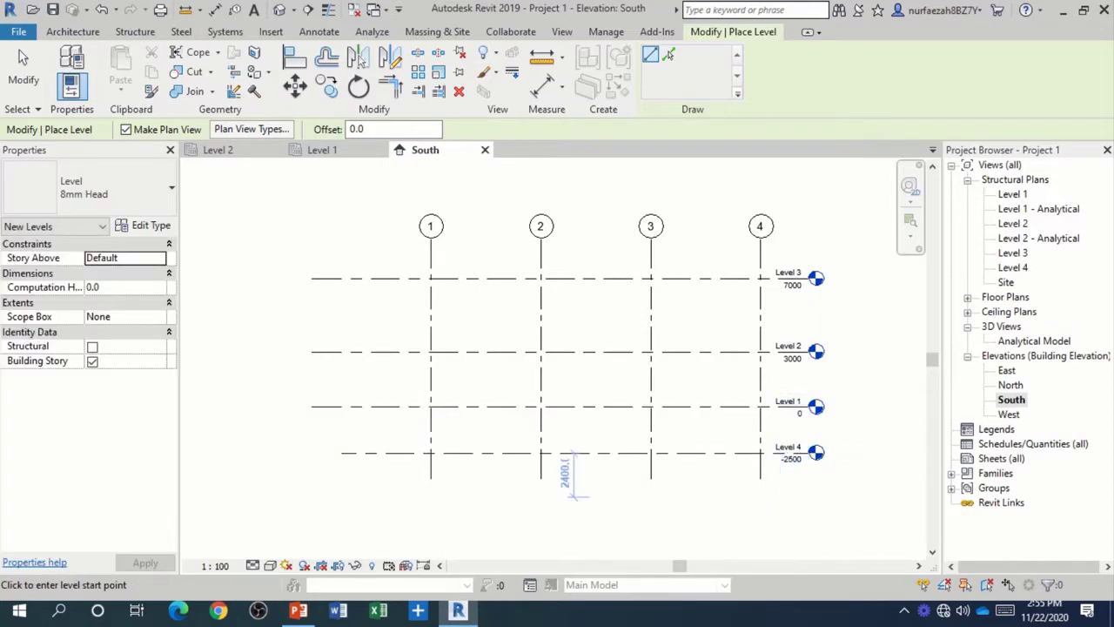
{"action": "key", "text": "Escape"}
{"action": "key", "text": "Escape"}
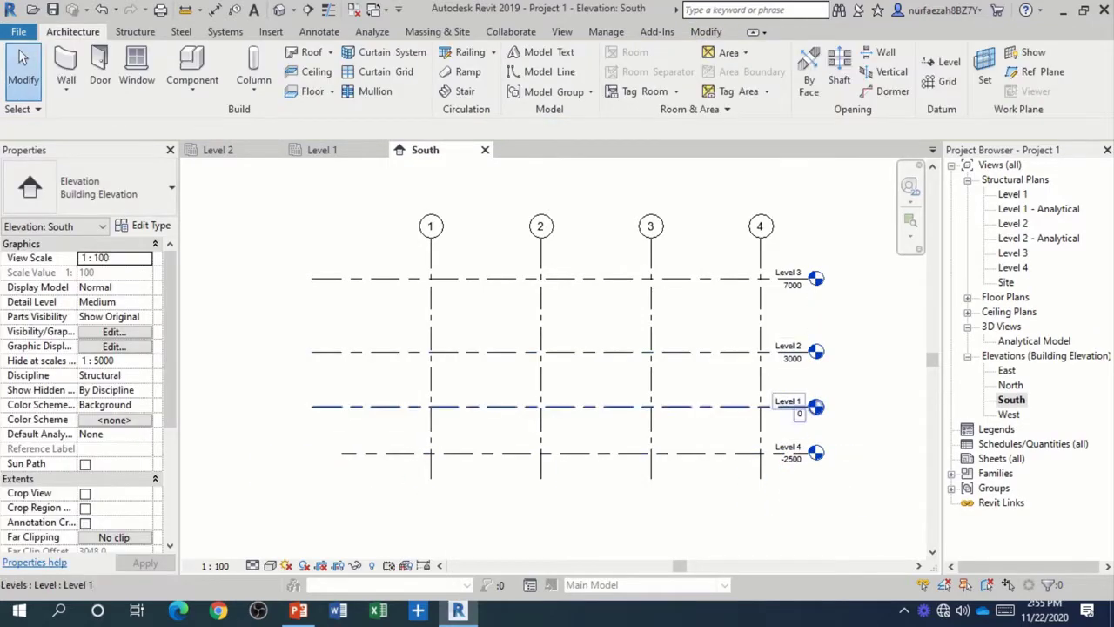
{"action": "left_click", "coordinate": [790, 453]}
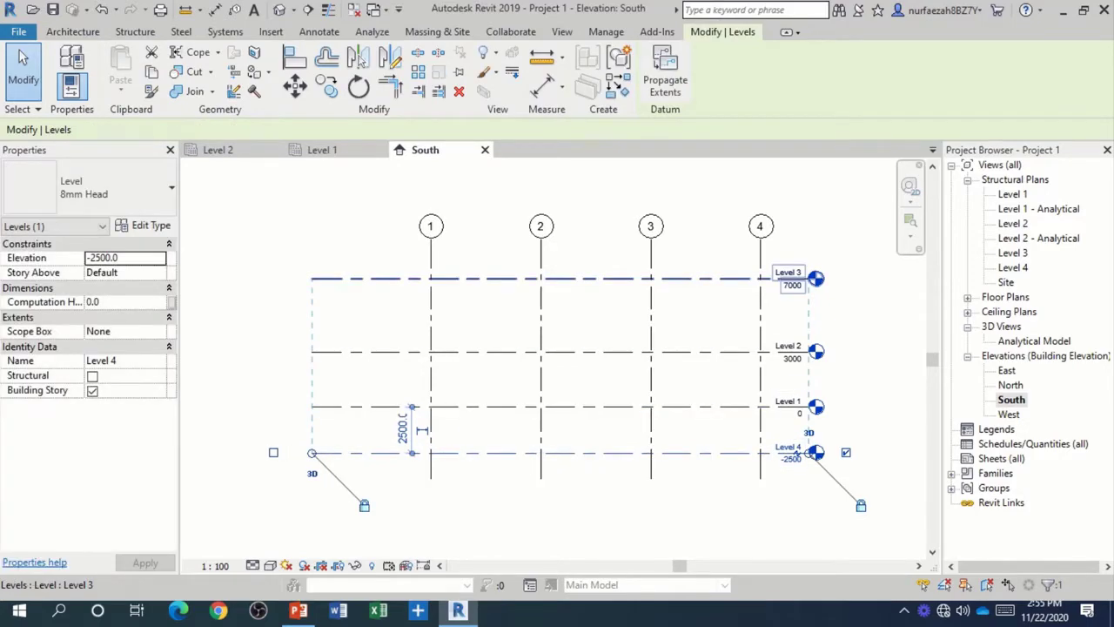
{"action": "left_click", "coordinate": [790, 278]}
{"action": "key", "text": "Escape"}
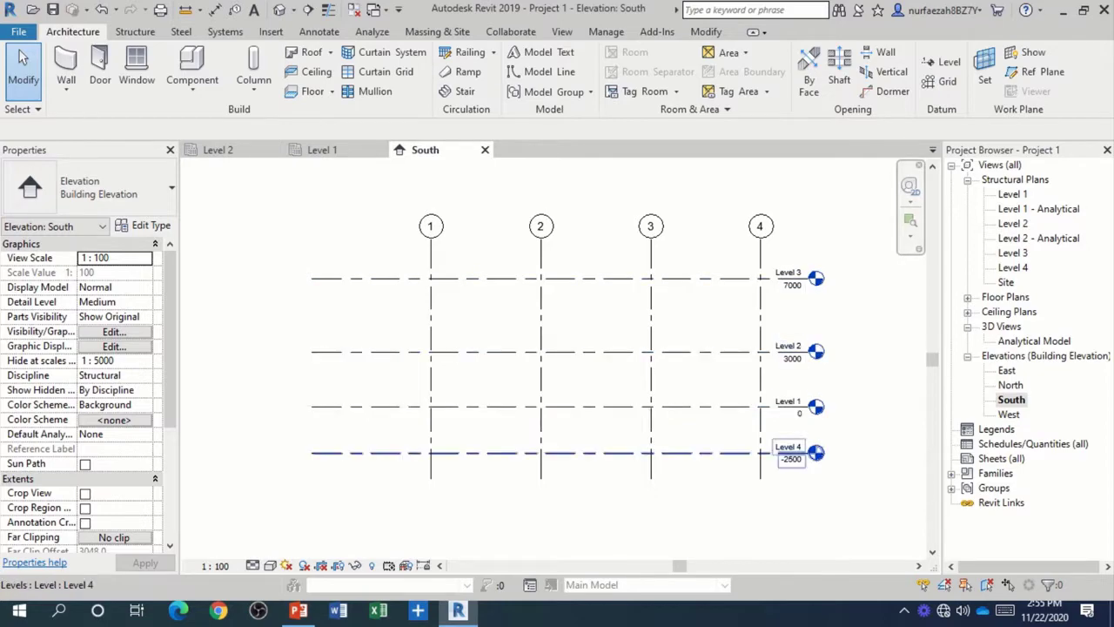
{"action": "left_click", "coordinate": [787, 455]}
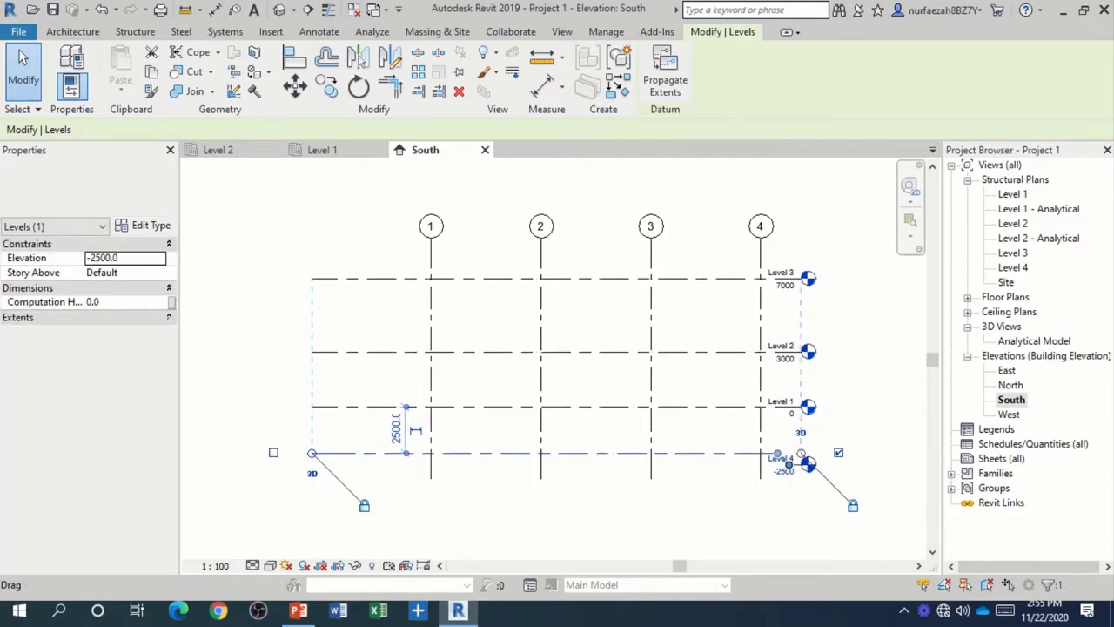
{"action": "key", "text": "Escape"}
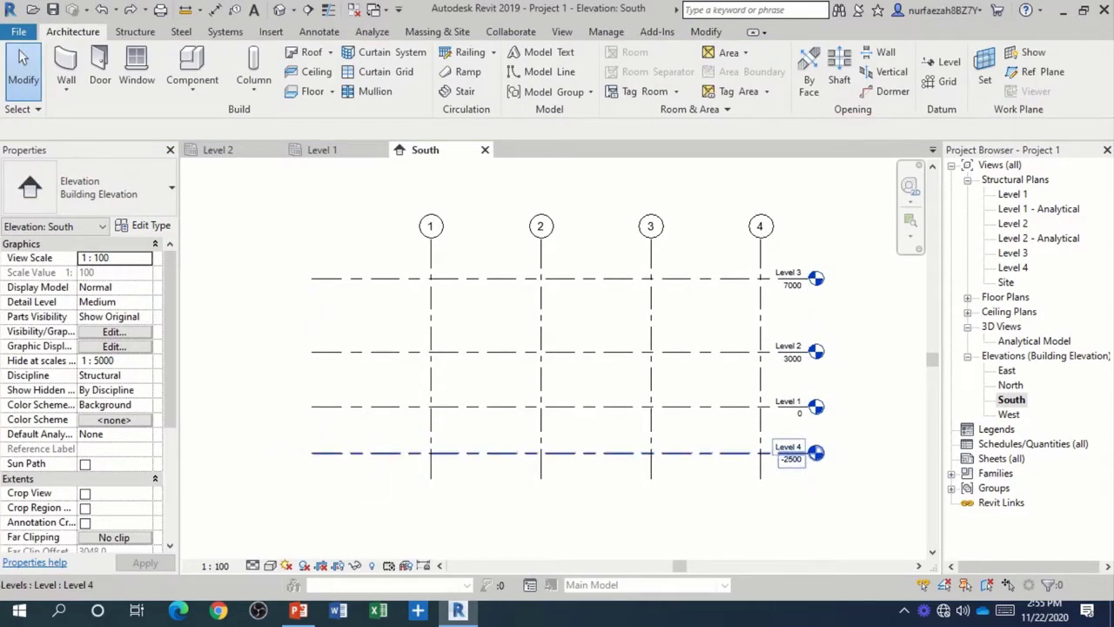
{"action": "left_click", "coordinate": [797, 453]}
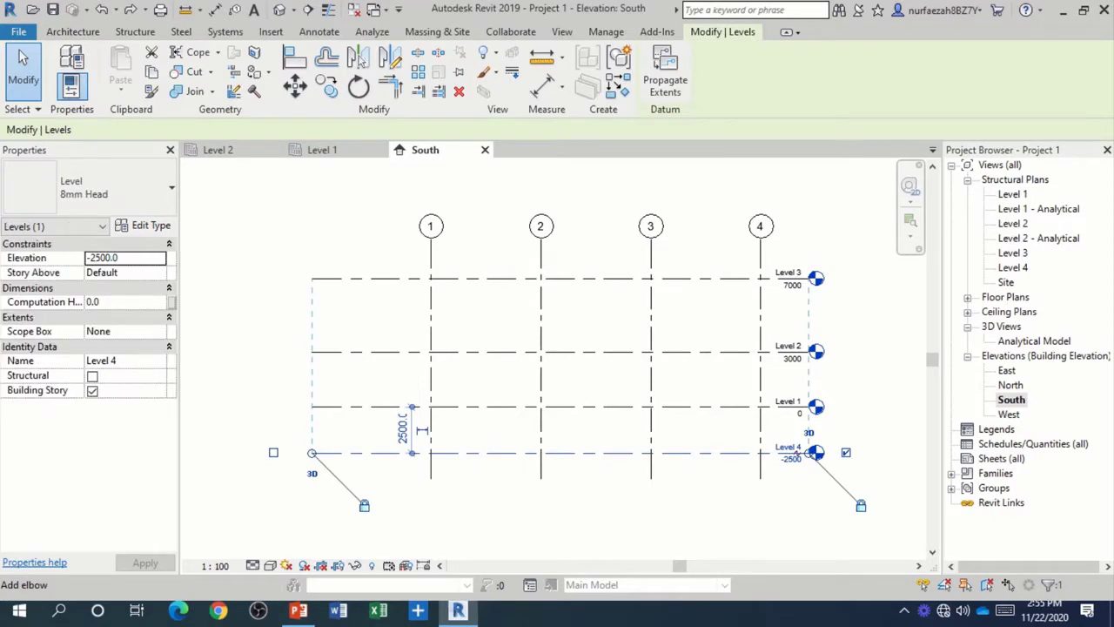
- Rename the -2500 level from Level 4 to Level 0 and rename its matching views as well
{"action": "key", "text": "Escape"}
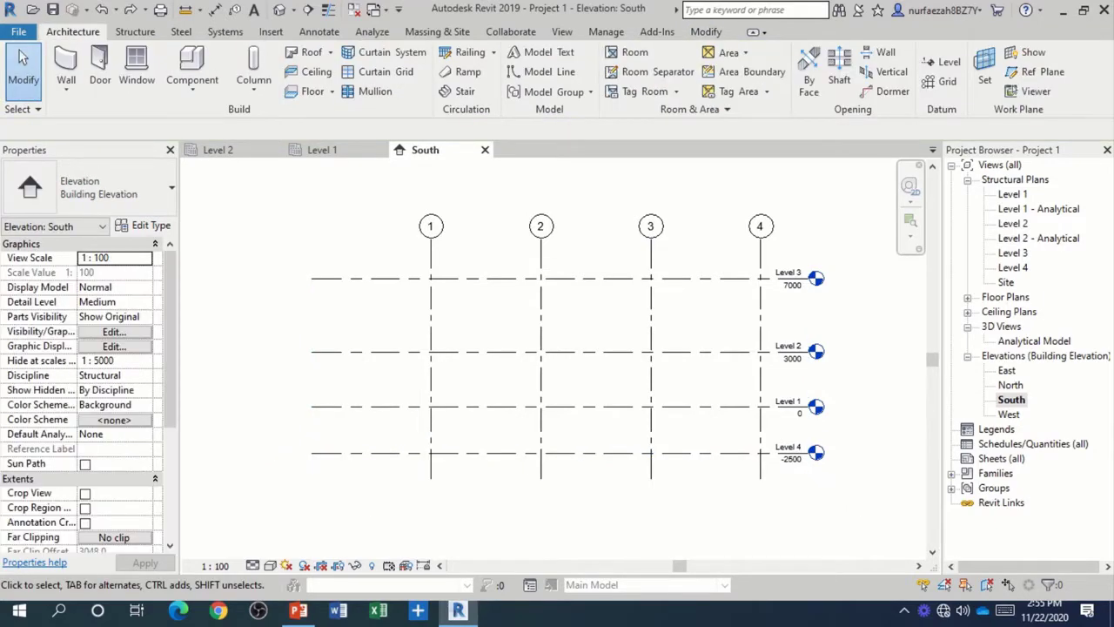
{"action": "scroll", "coordinate": [805, 461], "scroll_direction": "up", "scroll_amount": 3}
{"action": "scroll", "coordinate": [805, 461], "scroll_direction": "up", "scroll_amount": 2}
{"action": "left_click", "coordinate": [812, 435]}
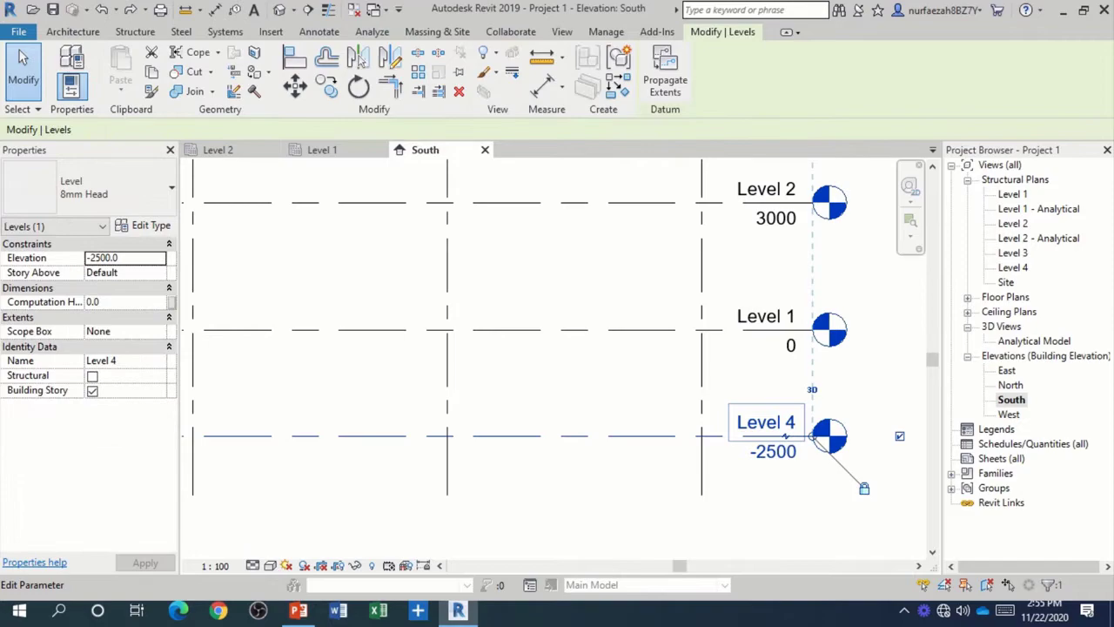
{"action": "left_click", "coordinate": [768, 423]}
{"action": "left_click", "coordinate": [768, 422]}
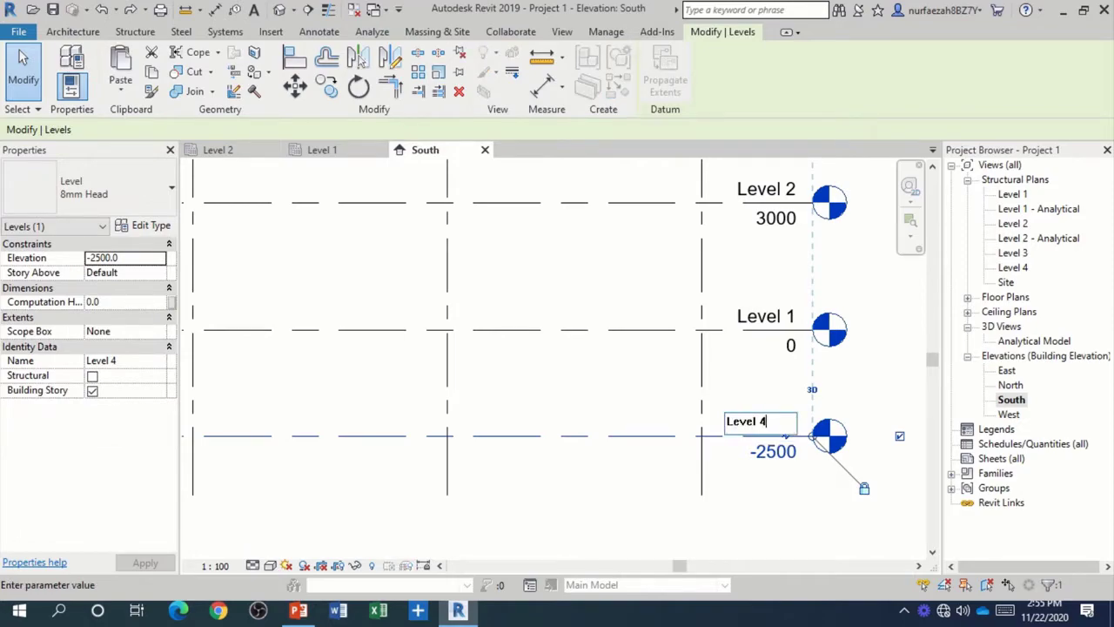
{"action": "key", "text": "BackSpace"}
{"action": "type", "text": "0"}
{"action": "key", "text": "Return"}
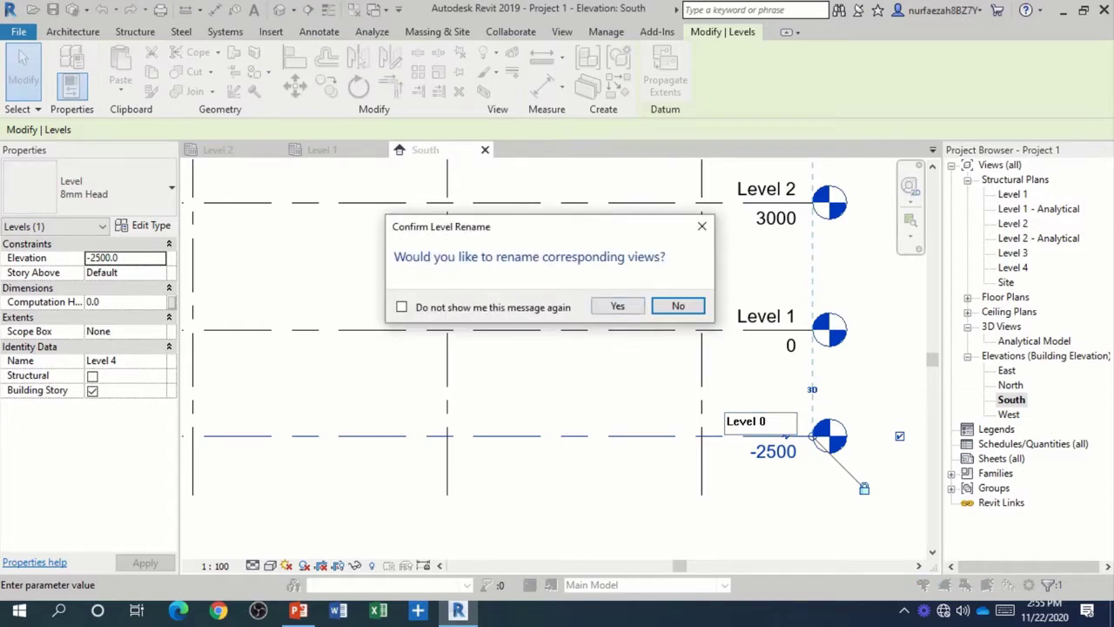
{"action": "key", "text": "Return"}
{"action": "scroll", "coordinate": [776, 435], "scroll_direction": "down", "scroll_amount": 2}
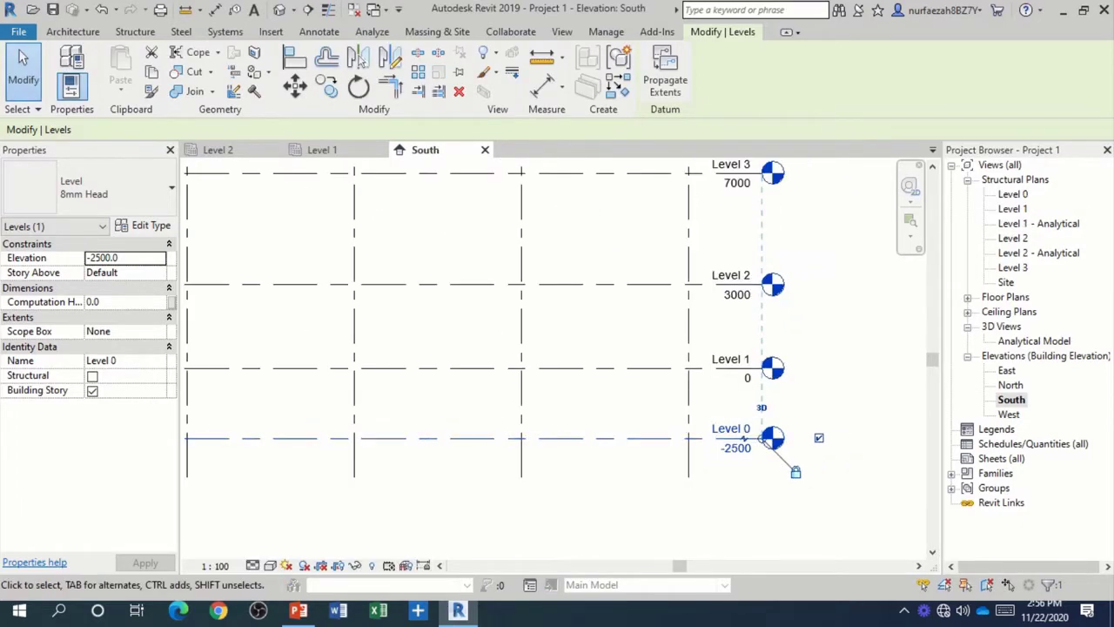
{"action": "scroll", "coordinate": [777, 435], "scroll_direction": "down", "scroll_amount": 2}
{"action": "scroll", "coordinate": [849, 402], "scroll_direction": "up", "scroll_amount": 2}
{"action": "scroll", "coordinate": [848, 402], "scroll_direction": "up", "scroll_amount": 1}
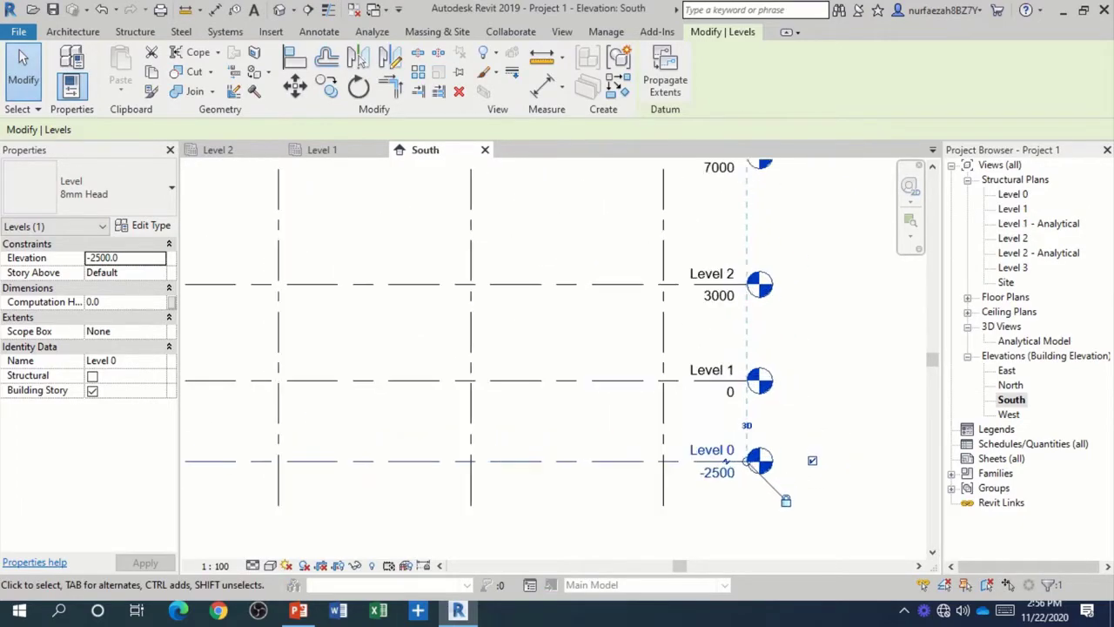
{"action": "key", "text": "Escape"}
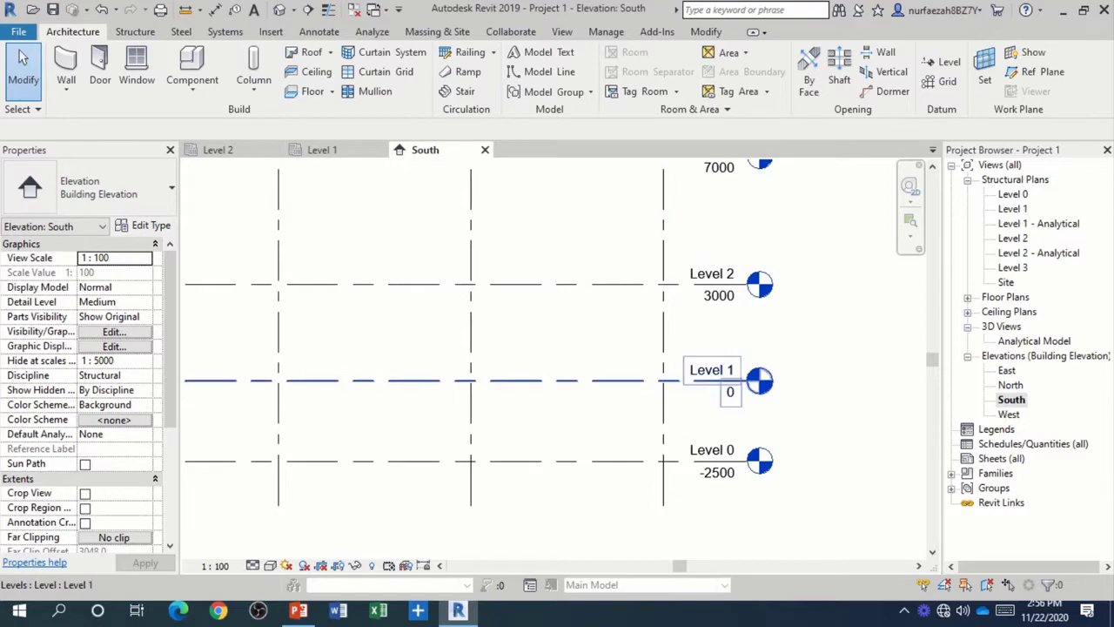
- Drag the Level 0 head back in line with its -2500 level line, then zoom out to show all levels
{"action": "left_click", "coordinate": [731, 380]}
{"action": "scroll", "coordinate": [731, 387], "scroll_direction": "up", "scroll_amount": 2}
{"action": "scroll", "coordinate": [731, 387], "scroll_direction": "up", "scroll_amount": 2}
{"action": "scroll", "coordinate": [731, 387], "scroll_direction": "up", "scroll_amount": 2}
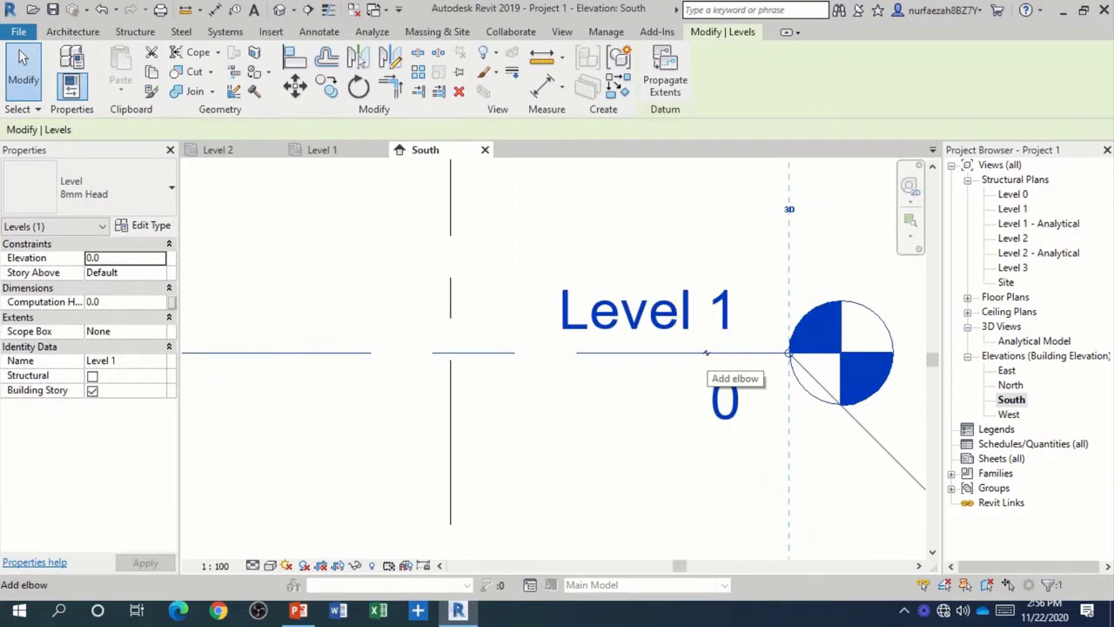
{"action": "scroll", "coordinate": [706, 352], "scroll_direction": "down", "scroll_amount": 2}
{"action": "scroll", "coordinate": [707, 352], "scroll_direction": "down", "scroll_amount": 1}
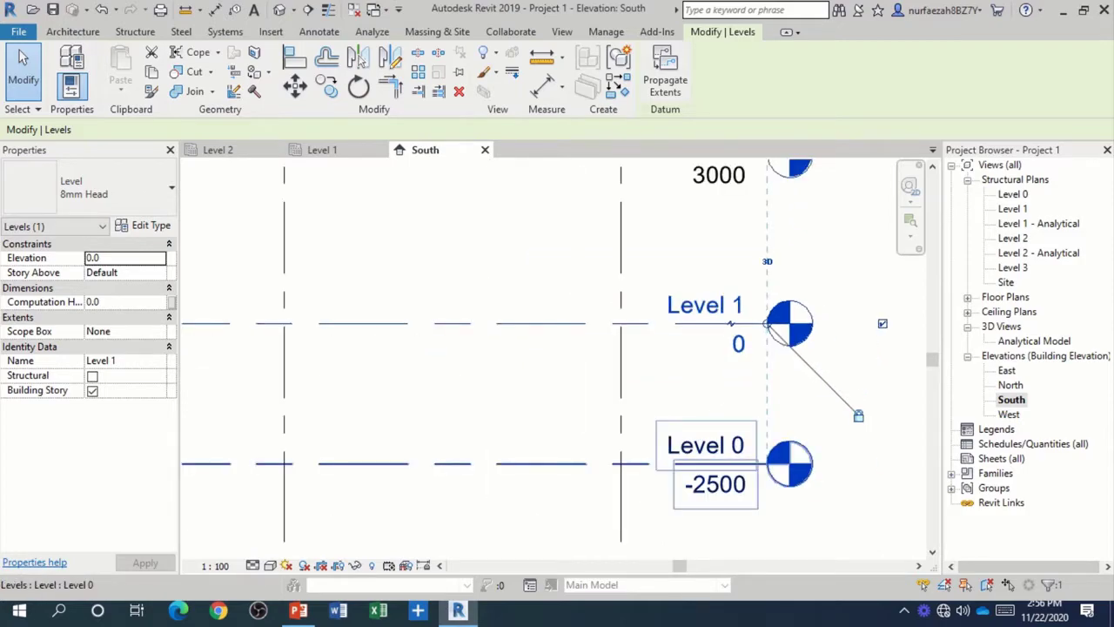
{"action": "left_click", "coordinate": [707, 453]}
{"action": "scroll", "coordinate": [707, 418], "scroll_direction": "up", "scroll_amount": 2}
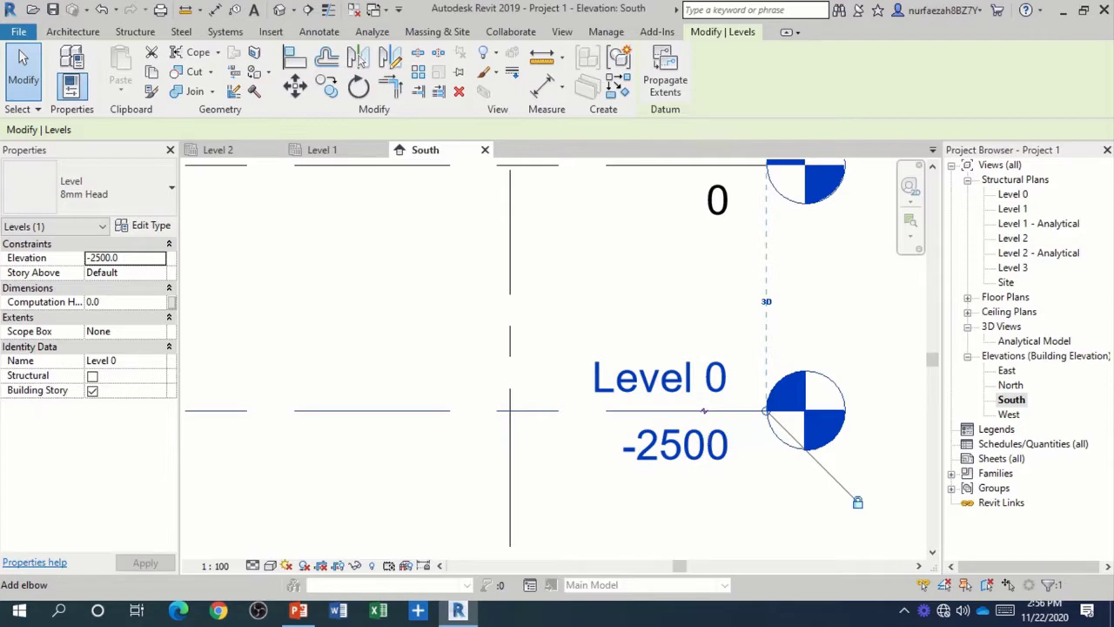
{"action": "left_click", "coordinate": [703, 409]}
{"action": "scroll", "coordinate": [705, 435], "scroll_direction": "down", "scroll_amount": 2}
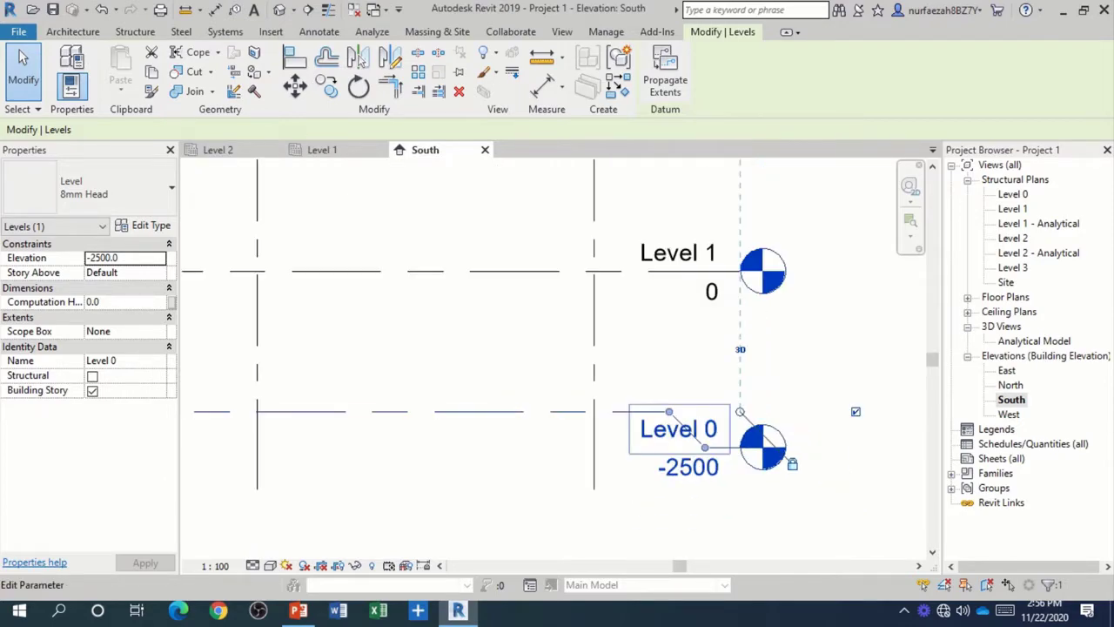
{"action": "left_click_drag", "start_coordinate": [705, 447], "coordinate": [724, 506]}
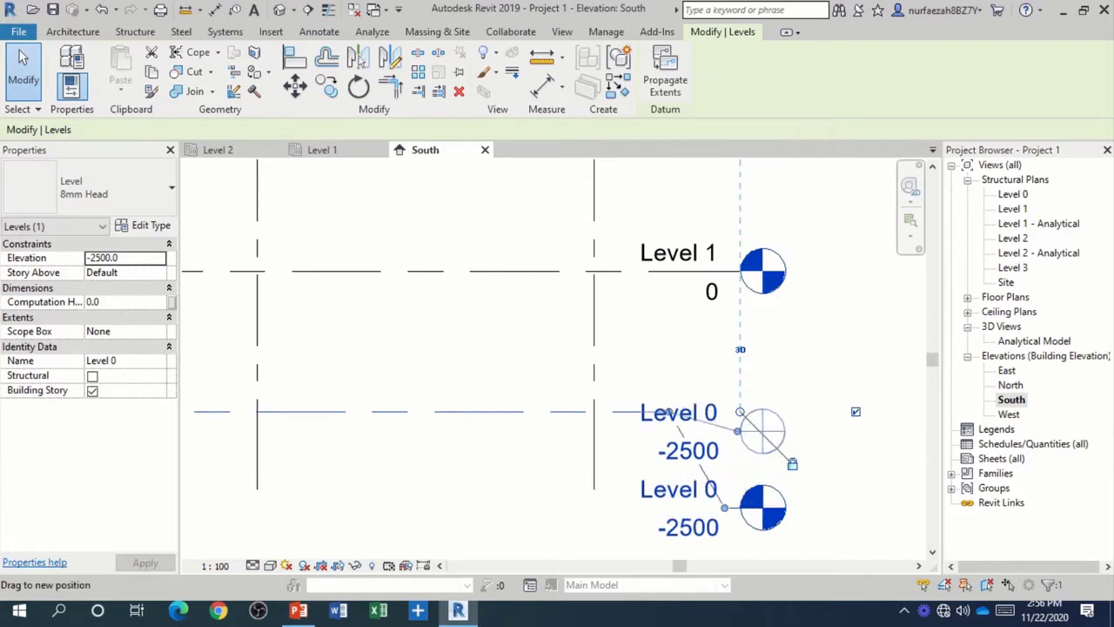
{"action": "left_click_drag", "start_coordinate": [724, 506], "coordinate": [740, 412]}
{"action": "key", "text": "Escape"}
{"action": "scroll", "coordinate": [783, 392], "scroll_direction": "down", "scroll_amount": 2}
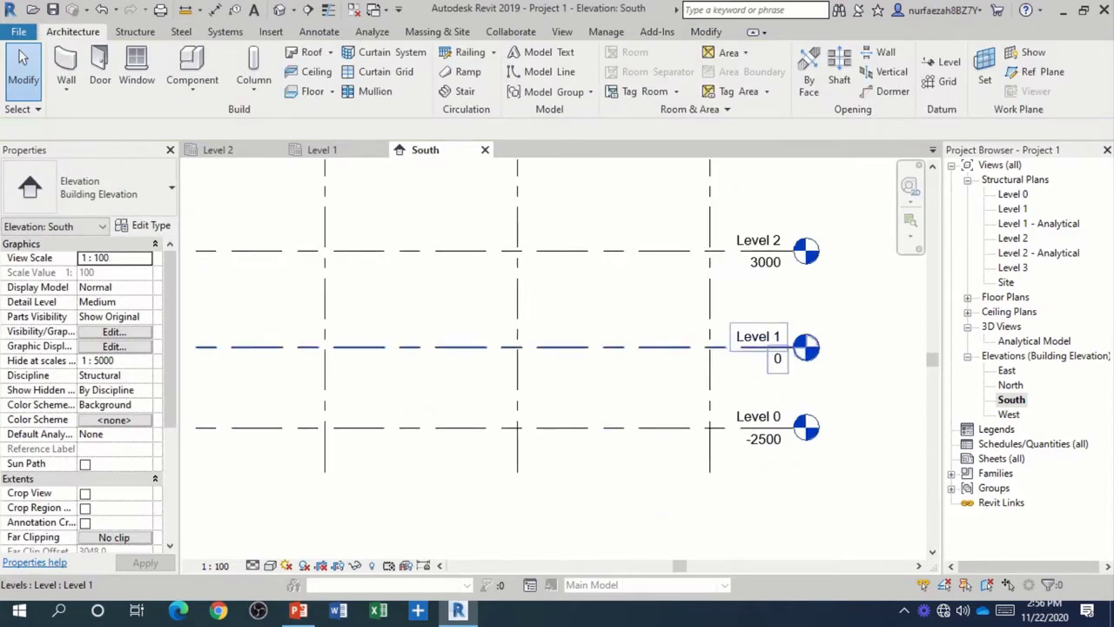
{"action": "scroll", "coordinate": [696, 366], "scroll_direction": "down", "scroll_amount": 2}
{"action": "scroll", "coordinate": [783, 365], "scroll_direction": "down", "scroll_amount": 2}
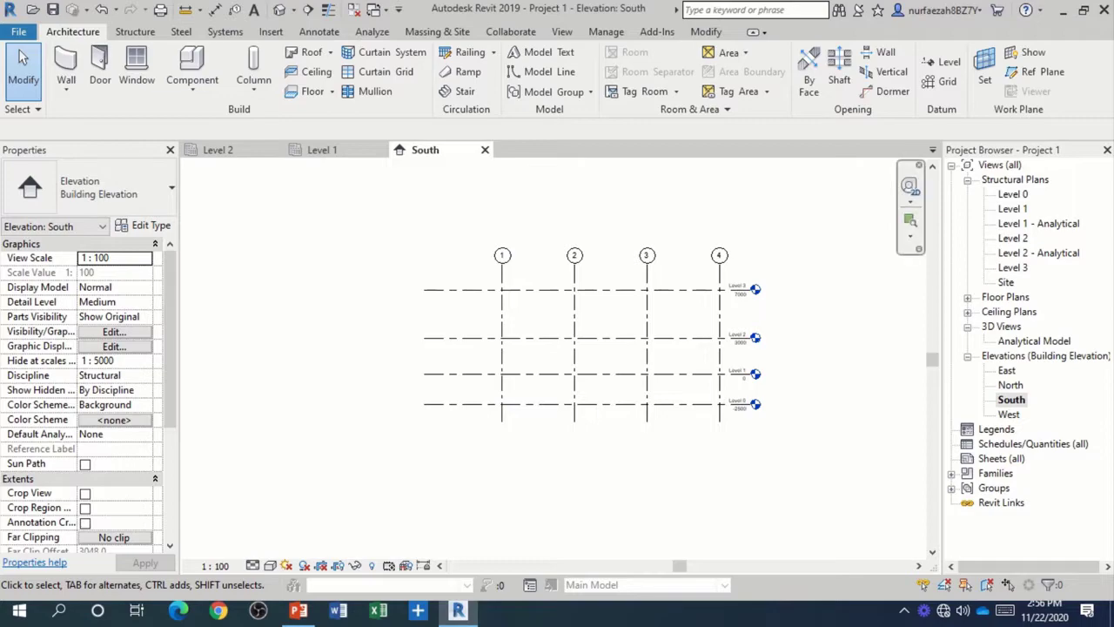
- Open the Level 1 structural plan and switch to the Annotate tools
{"action": "scroll", "coordinate": [784, 366], "scroll_direction": "up", "scroll_amount": 1}
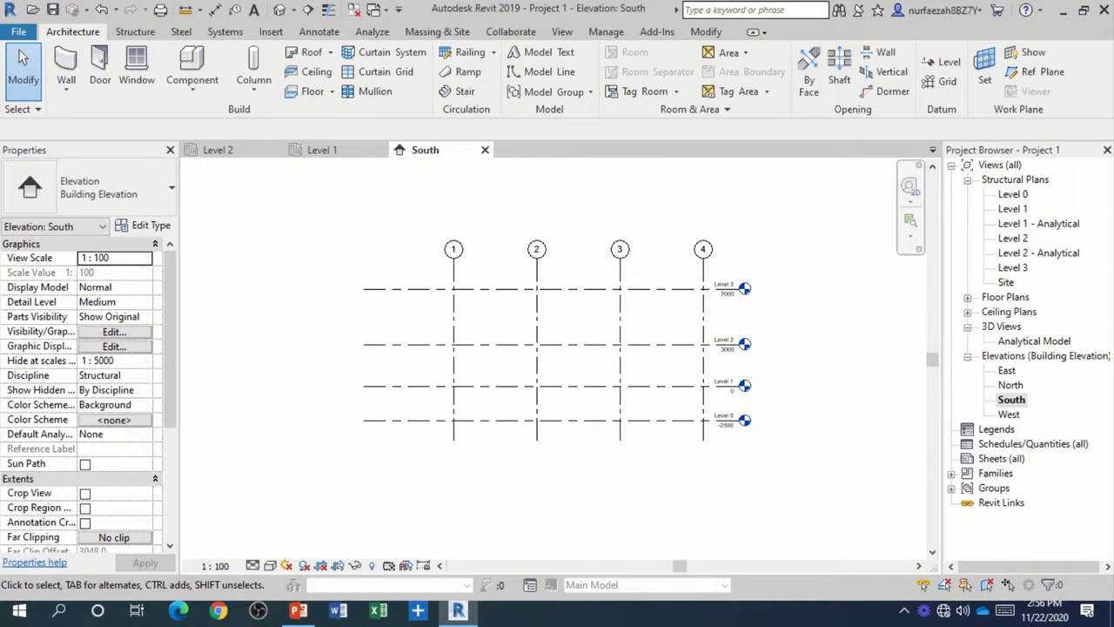
{"action": "double_click", "coordinate": [1012, 209]}
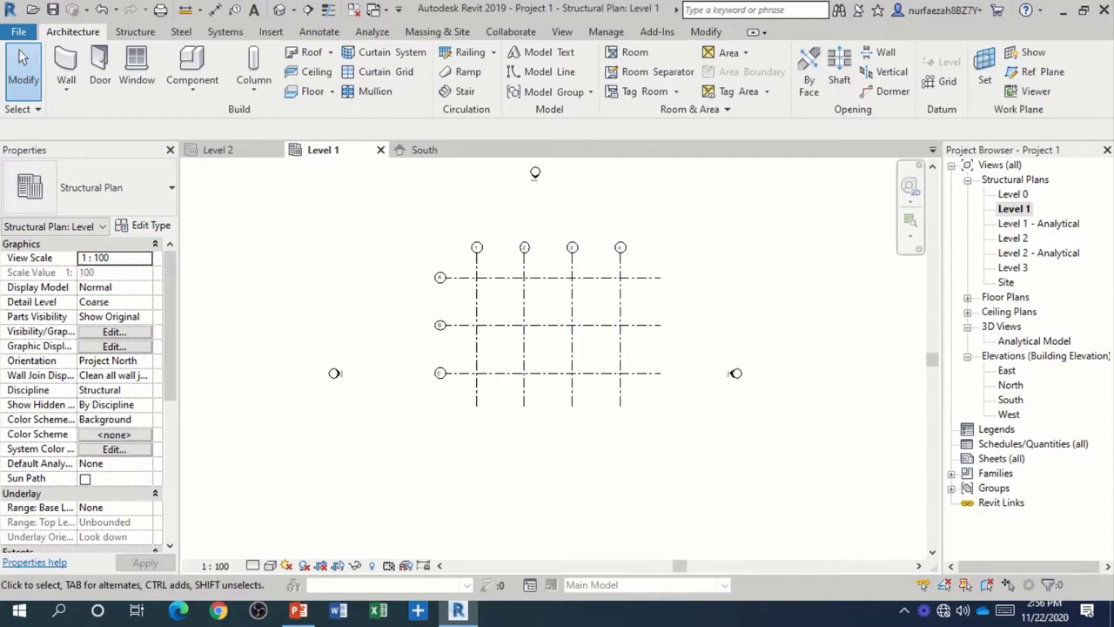
{"action": "scroll", "coordinate": [729, 222], "scroll_direction": "up", "scroll_amount": 1}
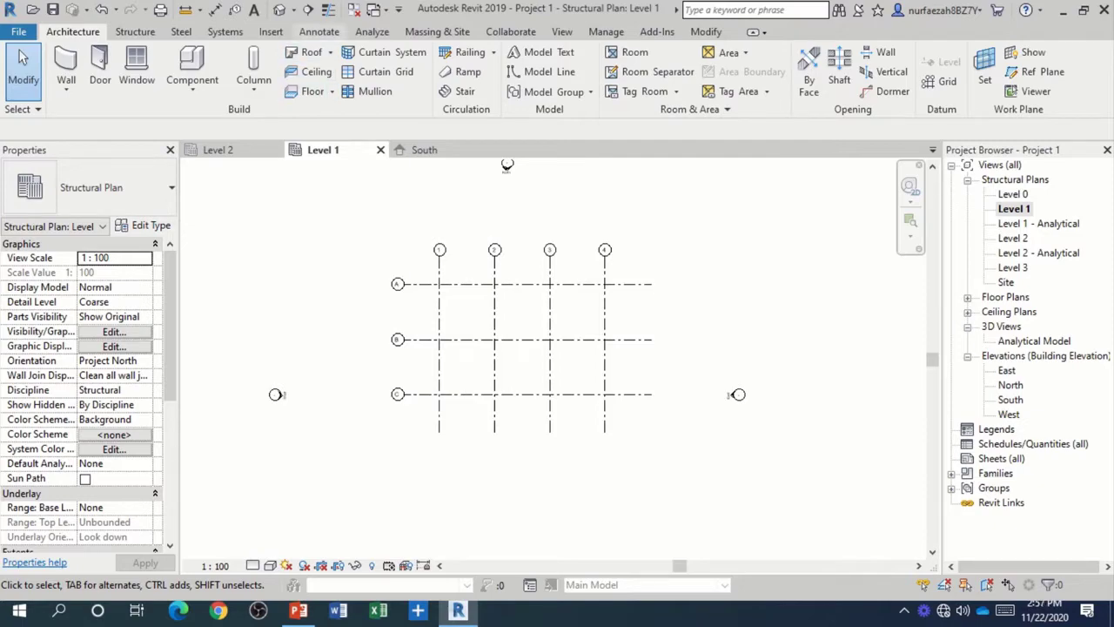
{"action": "left_click", "coordinate": [319, 31]}
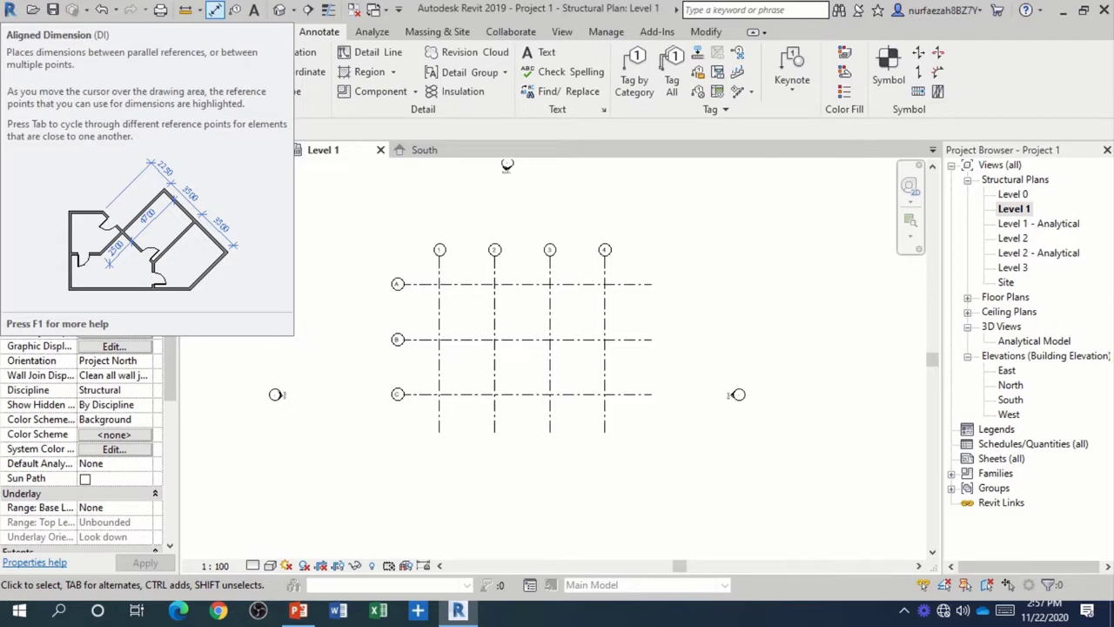
- Add aligned dimensions between grids 1–2 and 2–3 (6000 each) and grids 3–4
{"action": "left_click", "coordinate": [215, 10]}
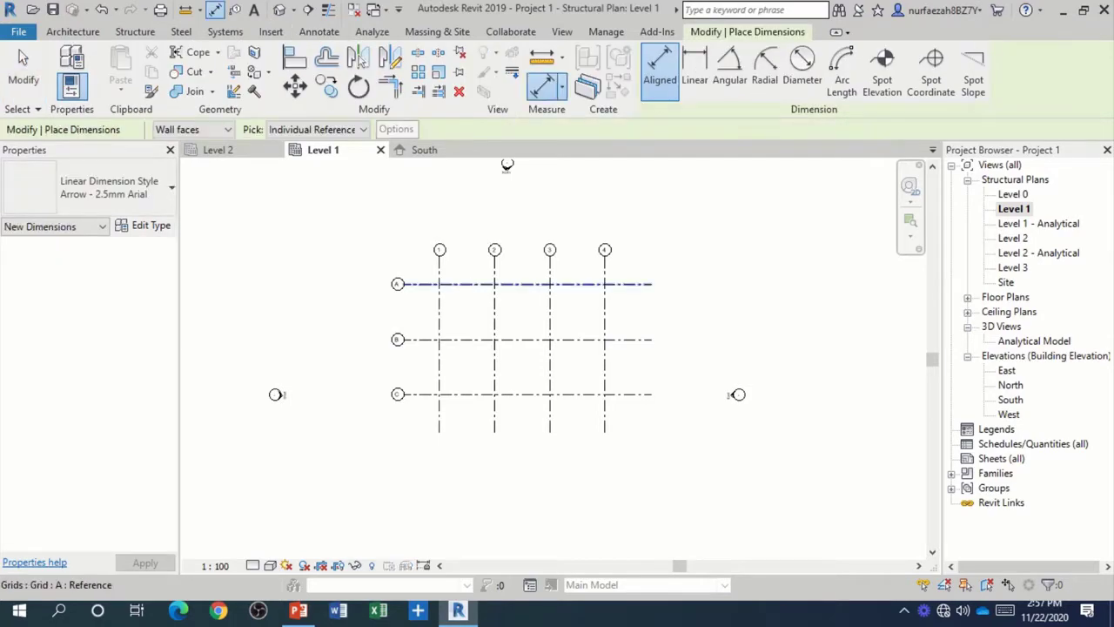
{"action": "scroll", "coordinate": [458, 274], "scroll_direction": "up", "scroll_amount": 1}
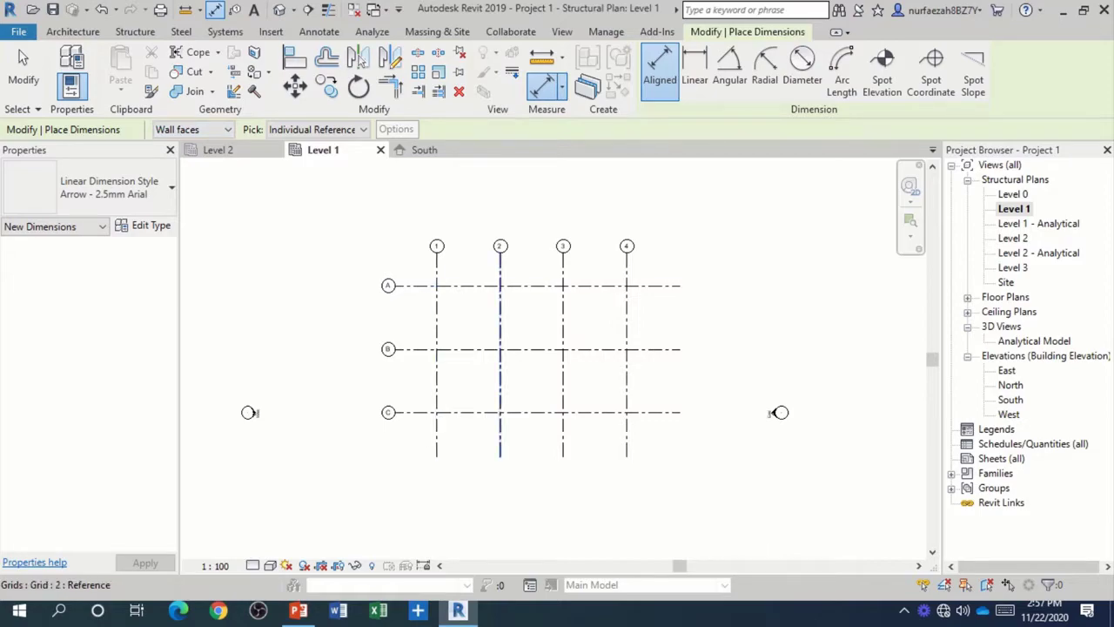
{"action": "left_click", "coordinate": [437, 383]}
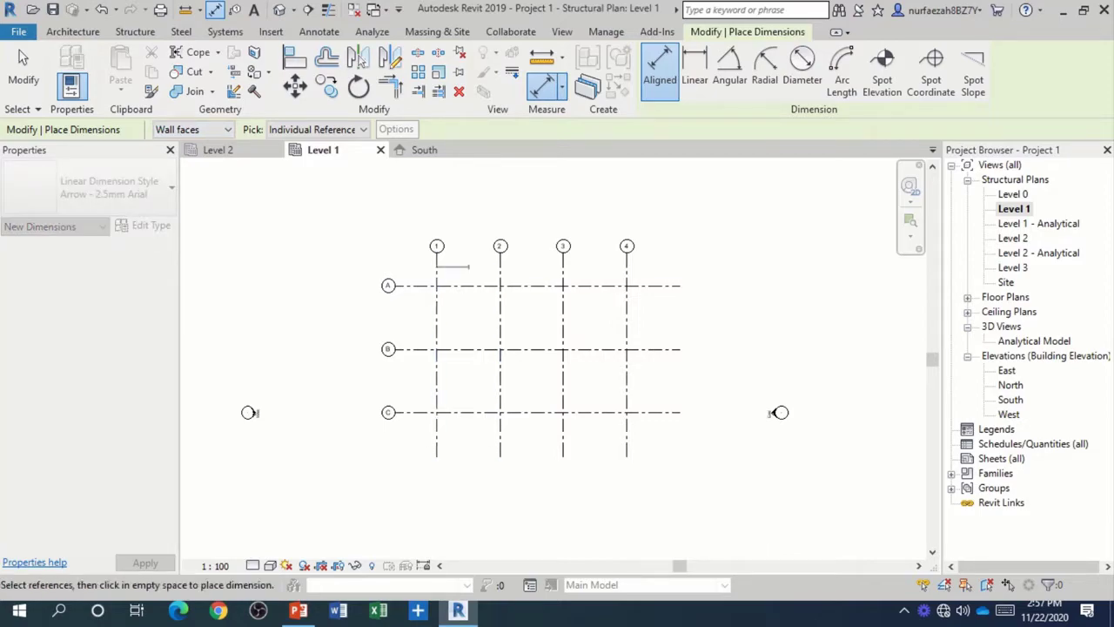
{"action": "scroll", "coordinate": [483, 265], "scroll_direction": "up", "scroll_amount": 2}
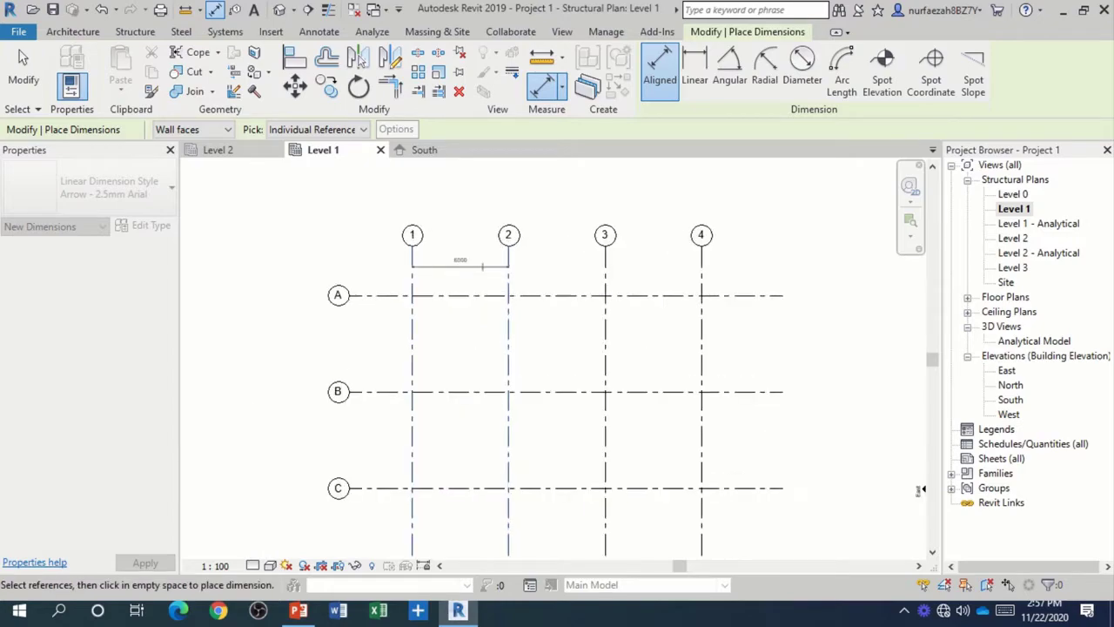
{"action": "scroll", "coordinate": [446, 266], "scroll_direction": "up", "scroll_amount": 3}
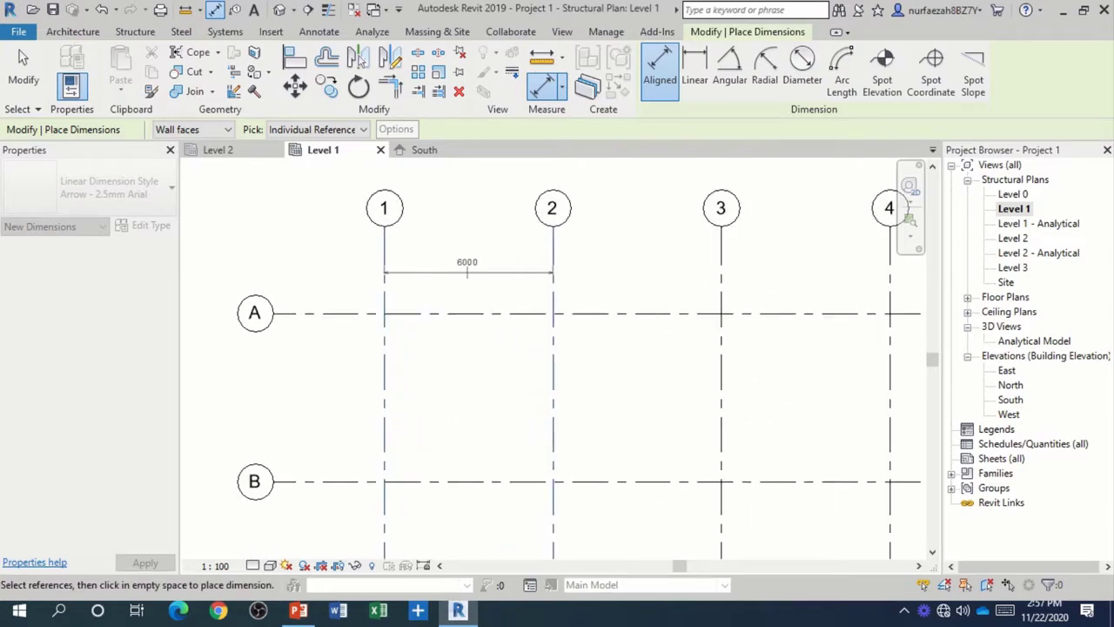
{"action": "scroll", "coordinate": [446, 266], "scroll_direction": "up", "scroll_amount": 1}
{"action": "scroll", "coordinate": [447, 266], "scroll_direction": "up", "scroll_amount": 1}
{"action": "scroll", "coordinate": [447, 266], "scroll_direction": "down", "scroll_amount": 1}
{"action": "scroll", "coordinate": [464, 274], "scroll_direction": "up", "scroll_amount": 1}
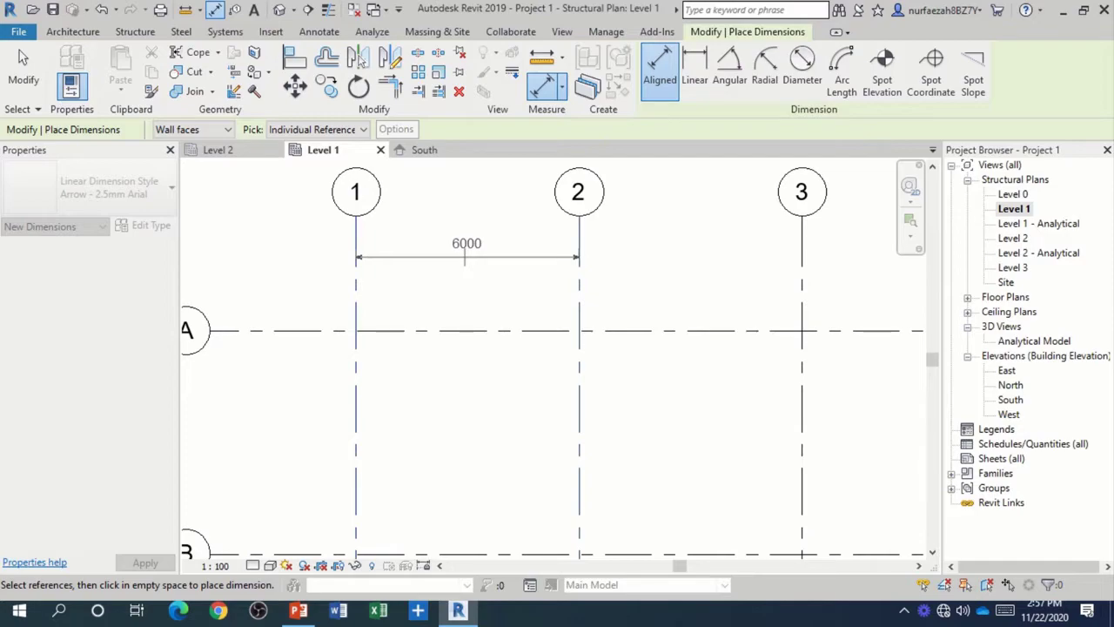
{"action": "left_click", "coordinate": [466, 261]}
{"action": "scroll", "coordinate": [302, 239], "scroll_direction": "down", "scroll_amount": 2}
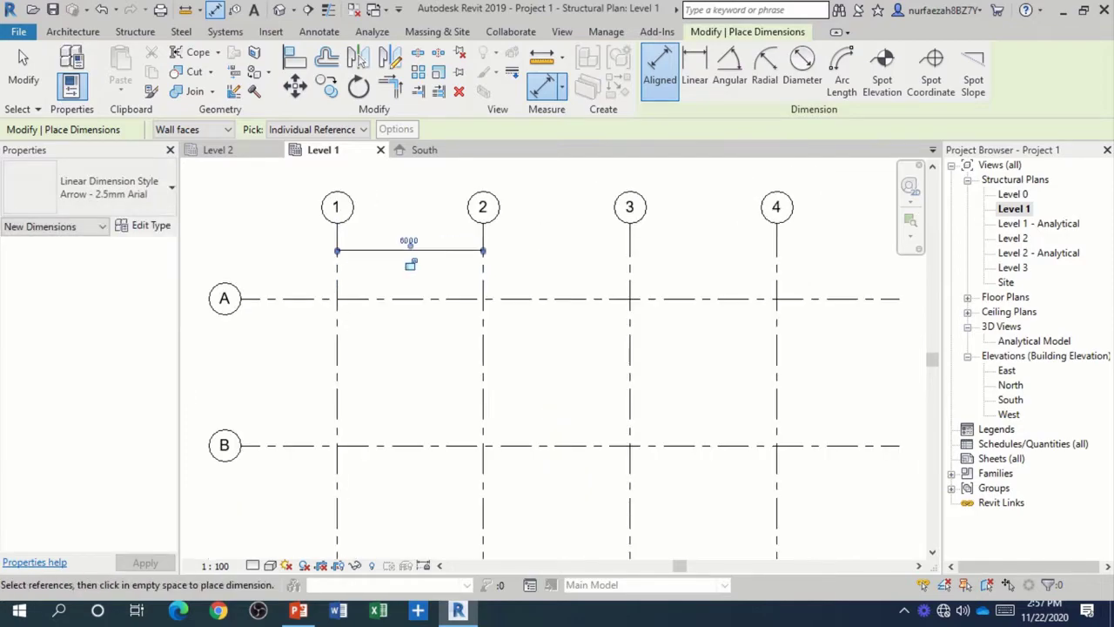
{"action": "left_click", "coordinate": [482, 274]}
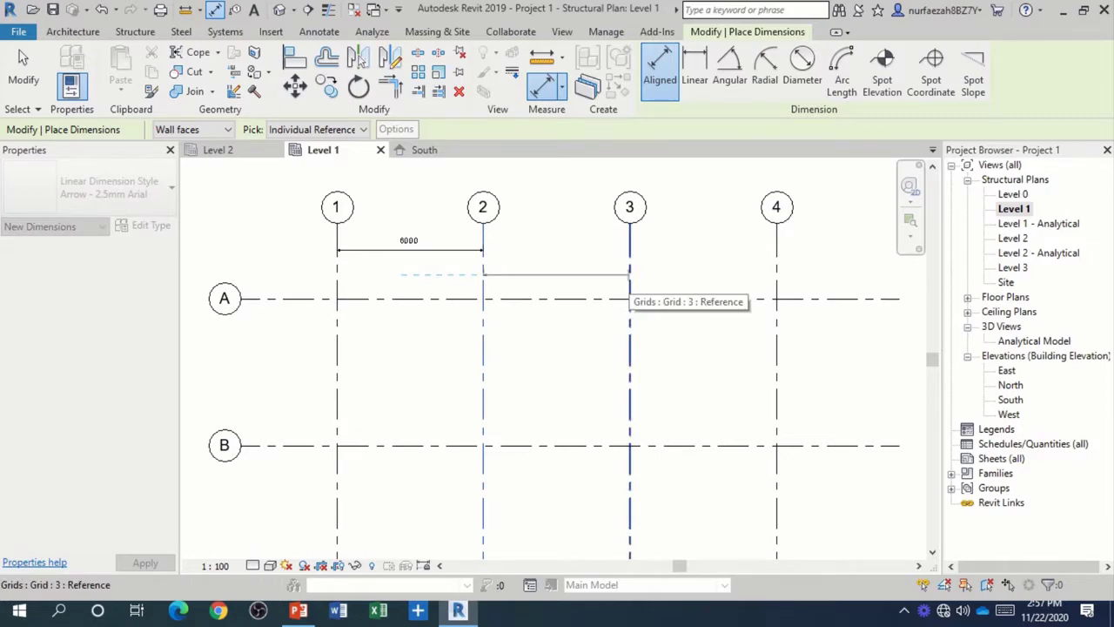
{"action": "left_click", "coordinate": [629, 275]}
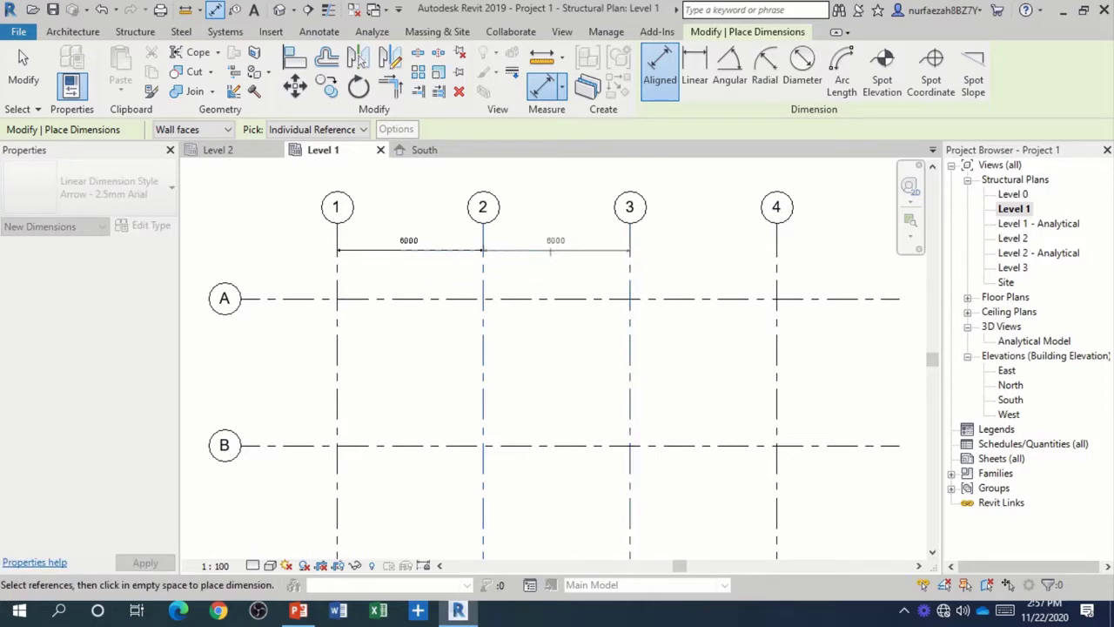
{"action": "left_click", "coordinate": [555, 252]}
{"action": "scroll", "coordinate": [758, 429], "scroll_direction": "down", "scroll_amount": 3}
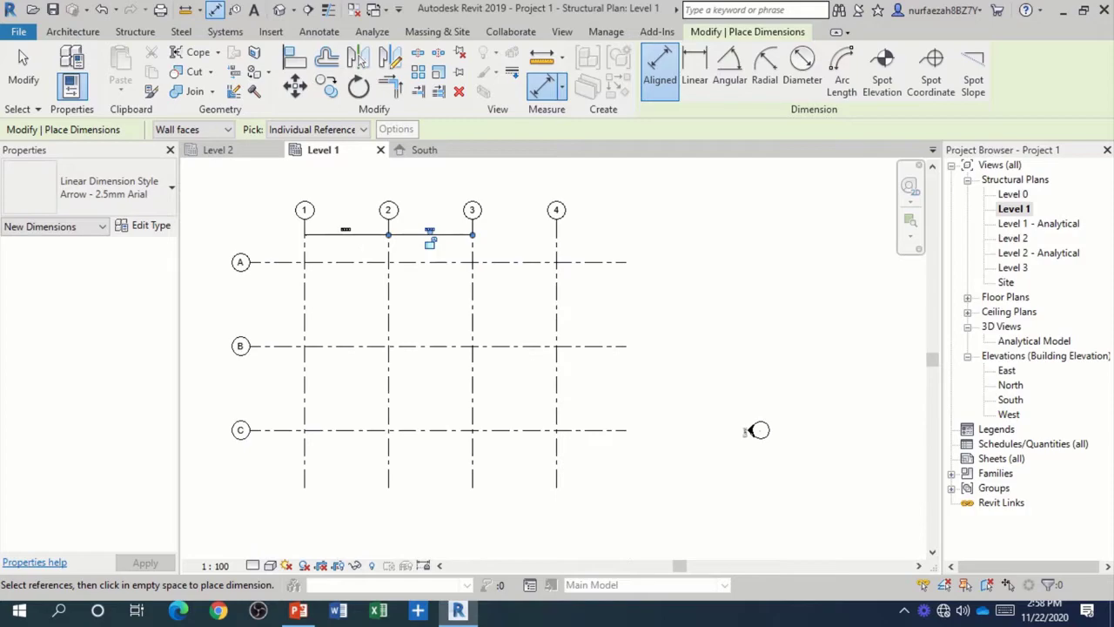
{"action": "left_click", "coordinate": [472, 248]}
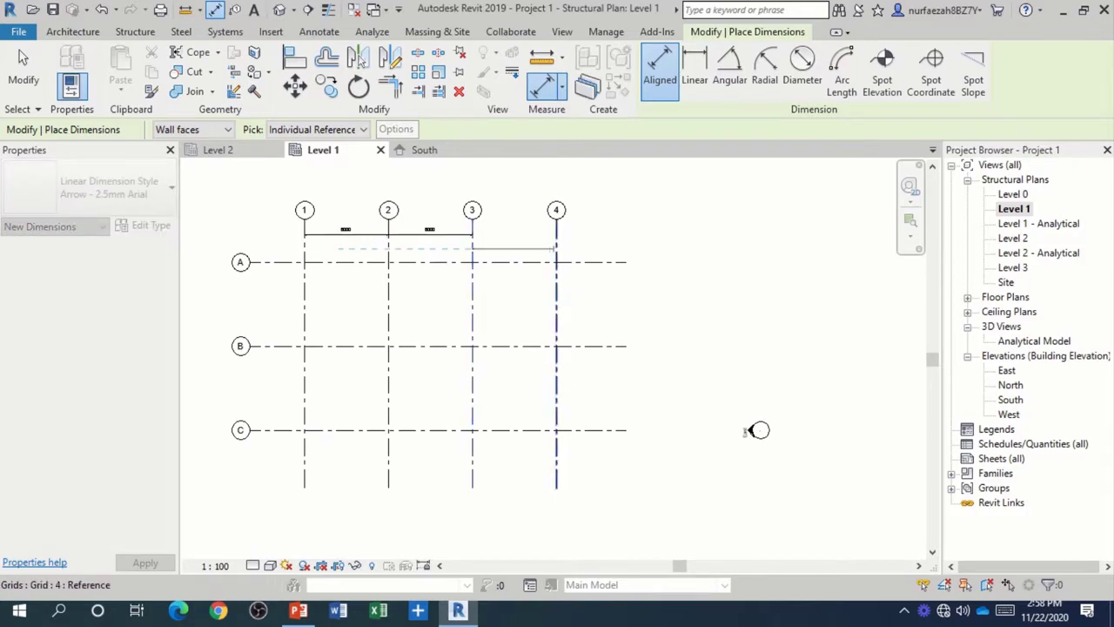
{"action": "left_click", "coordinate": [556, 248]}
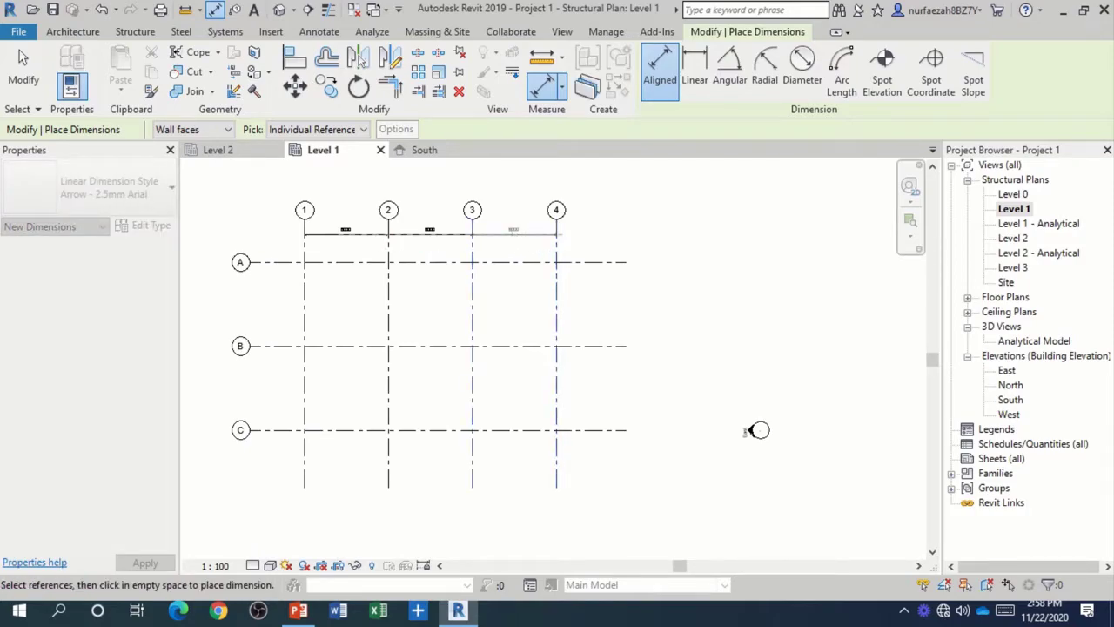
{"action": "left_click", "coordinate": [759, 430]}
- Dimension the spacings between grids A–B and B–C, then zoom to fit the plan
{"action": "left_click", "coordinate": [283, 262]}
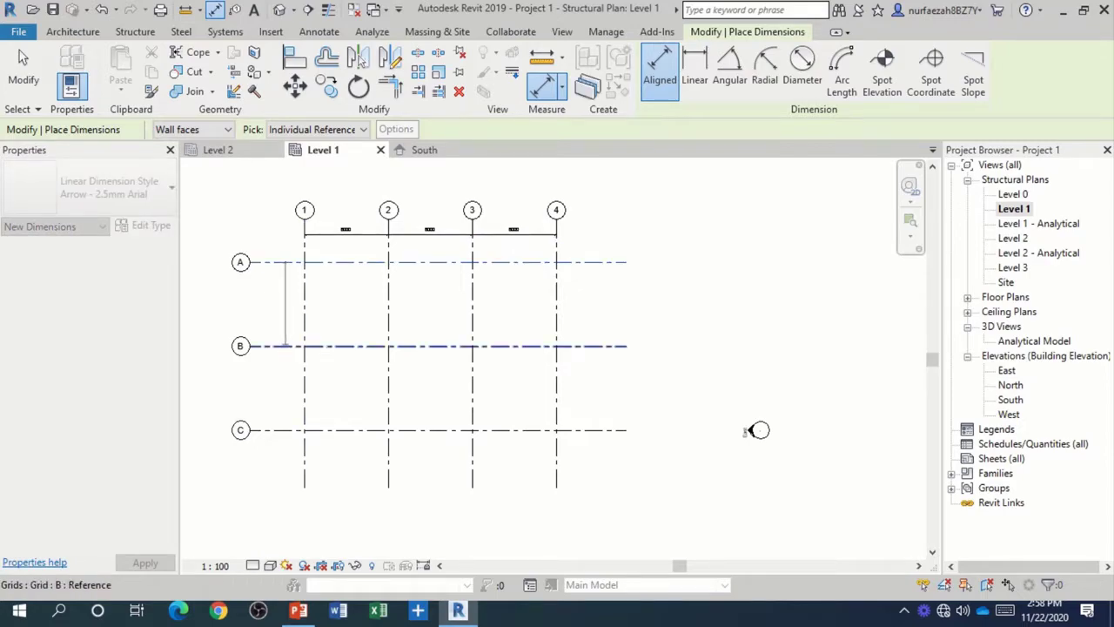
{"action": "left_click", "coordinate": [281, 345]}
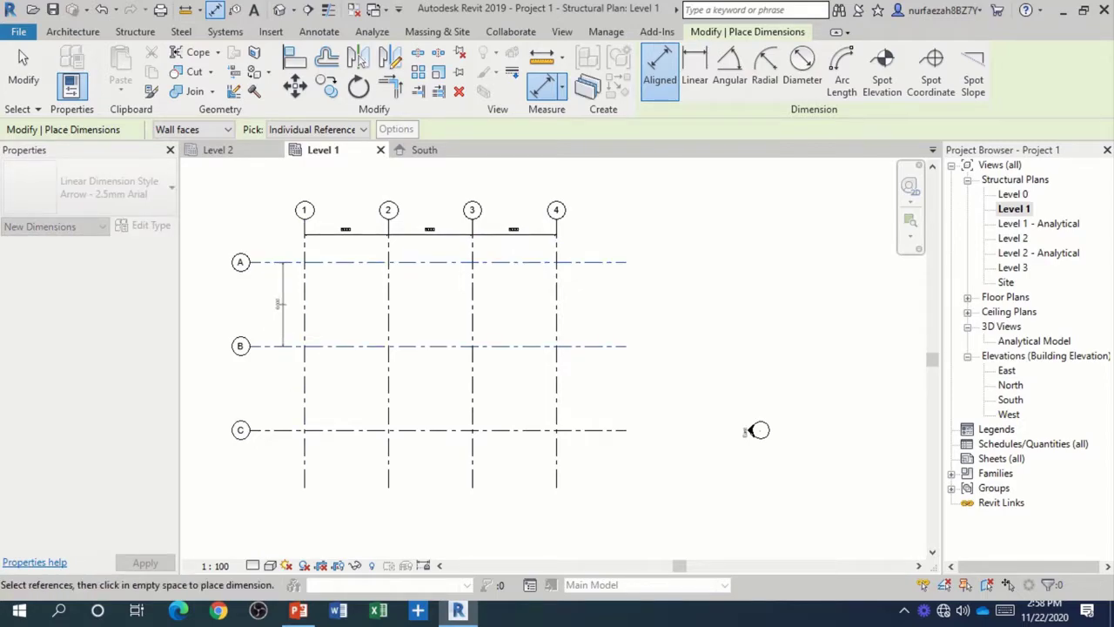
{"action": "left_click", "coordinate": [759, 430]}
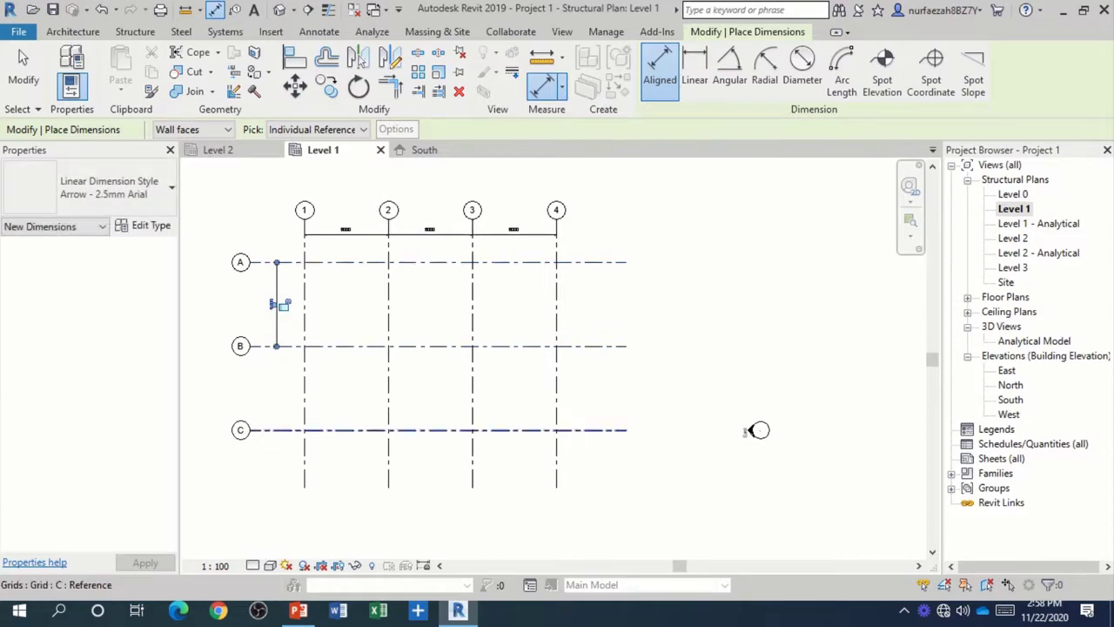
{"action": "left_click", "coordinate": [759, 430]}
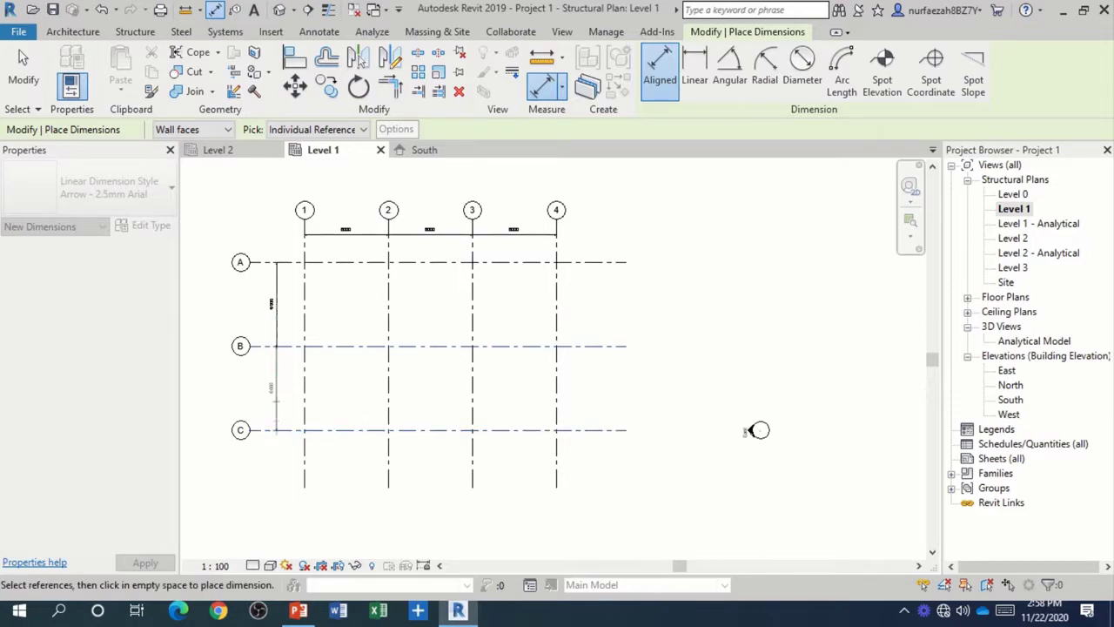
{"action": "left_click", "coordinate": [759, 430]}
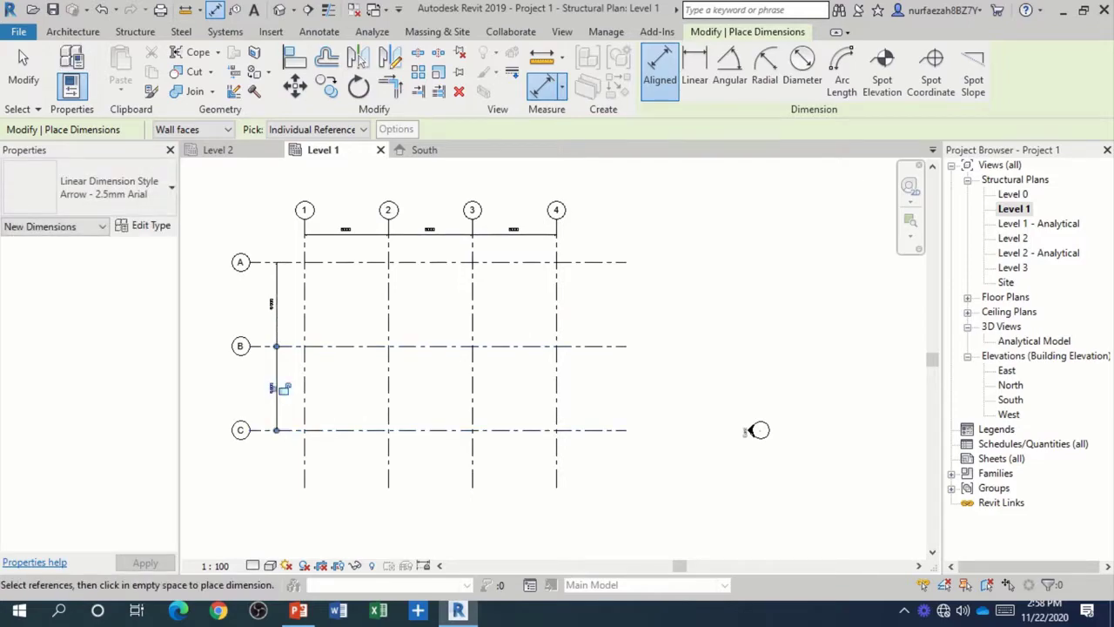
{"action": "key", "text": "Escape"}
{"action": "key", "text": "Escape"}
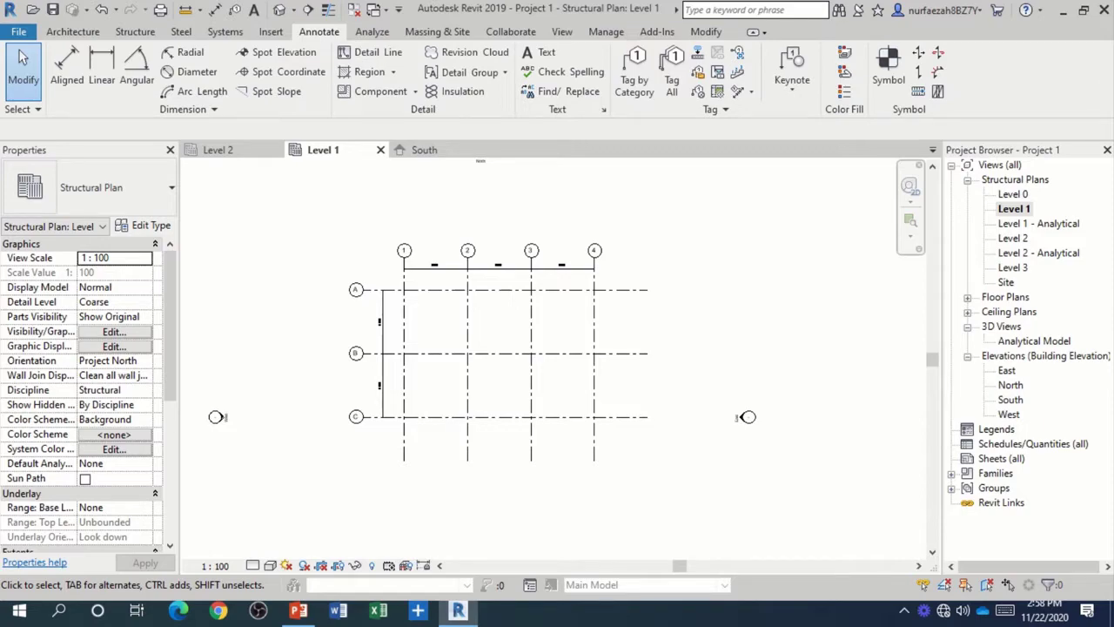
{"action": "key", "text": "z"}
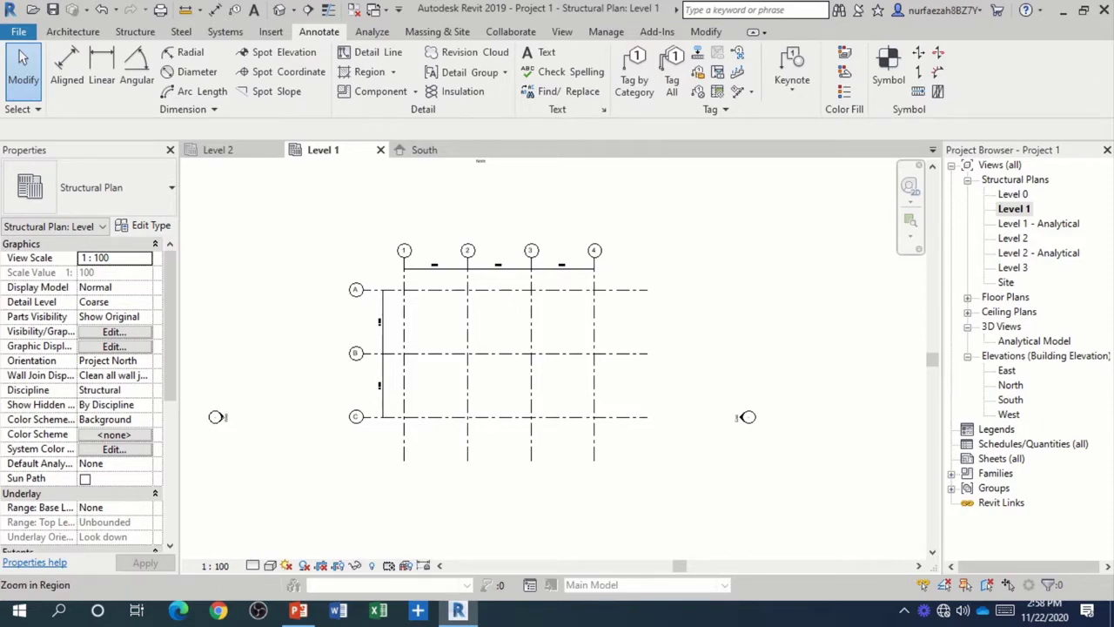
{"action": "key", "text": "f"}
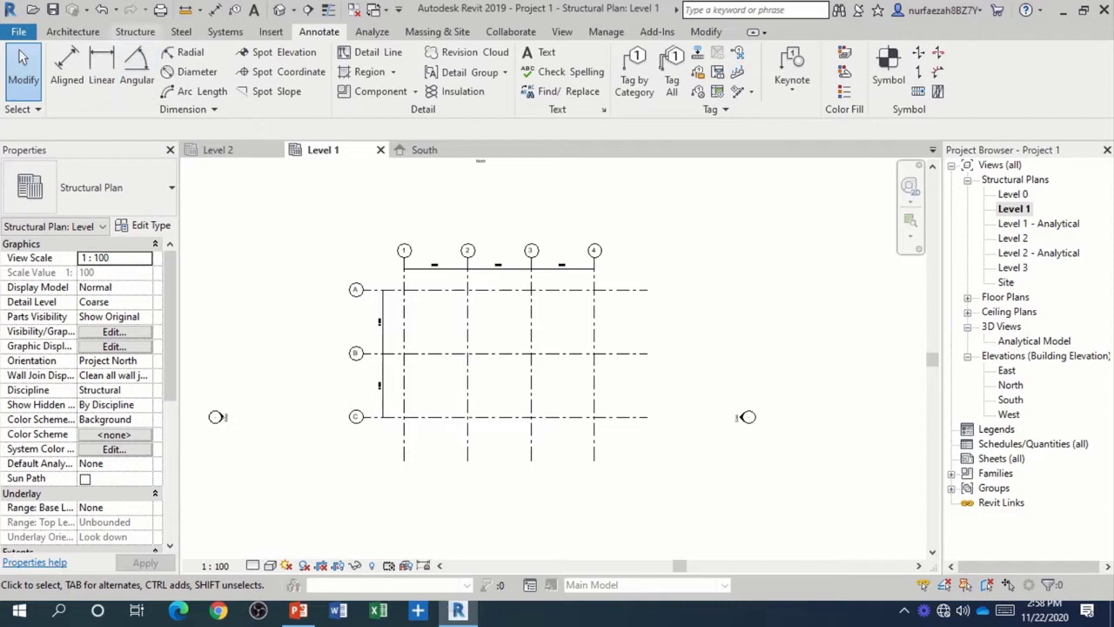
- Start a structural wall and set its type to Generic - 300mm
{"action": "left_click", "coordinate": [135, 31]}
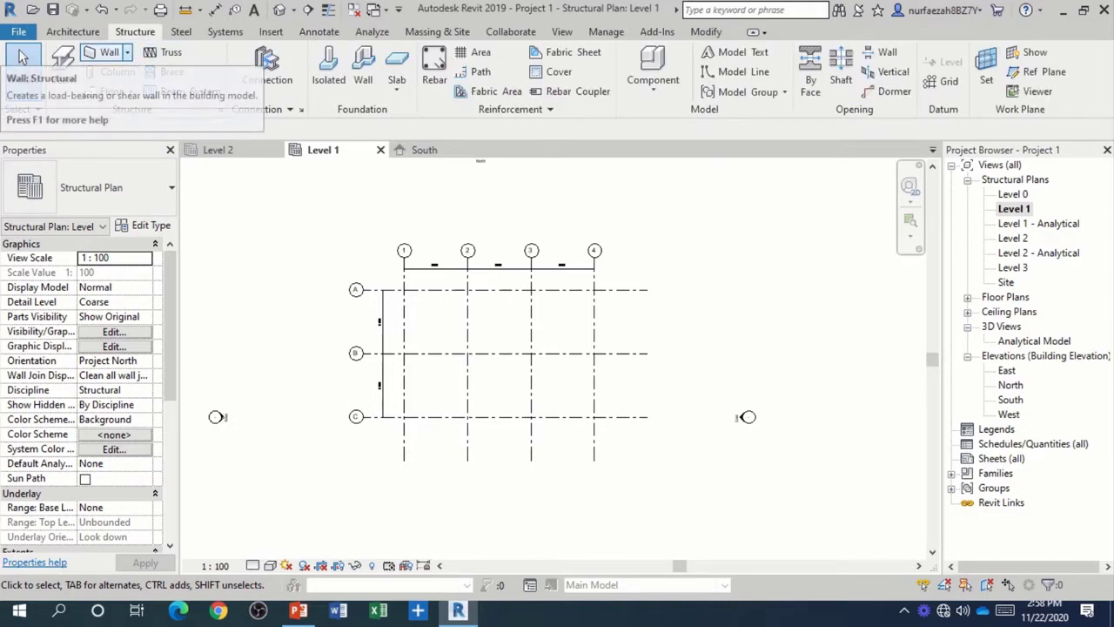
{"action": "left_click", "coordinate": [127, 52]}
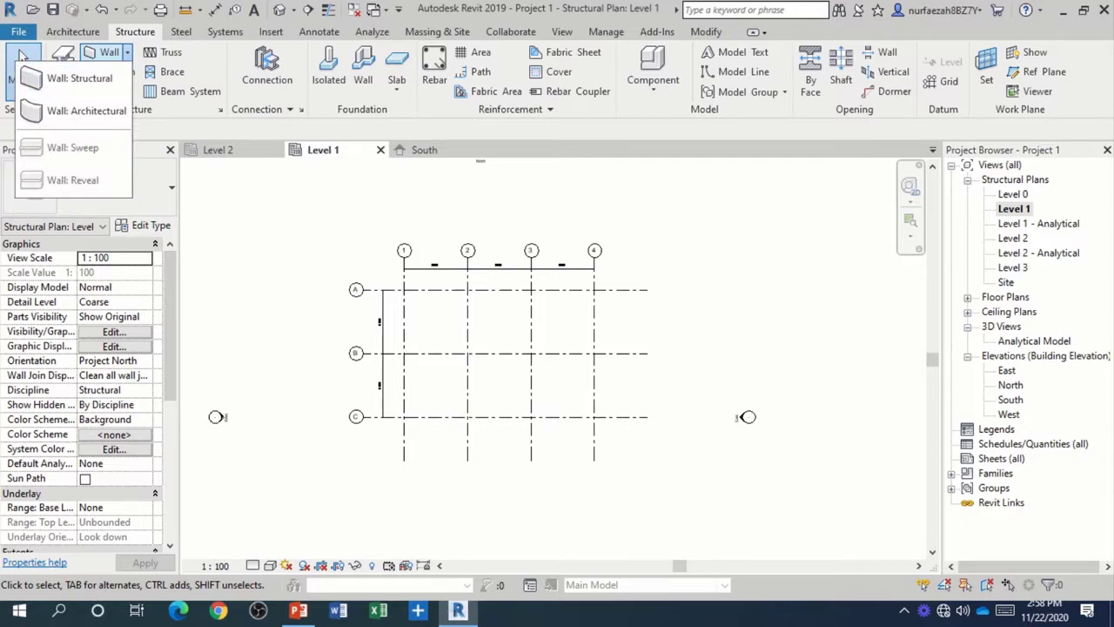
{"action": "left_click", "coordinate": [23, 56]}
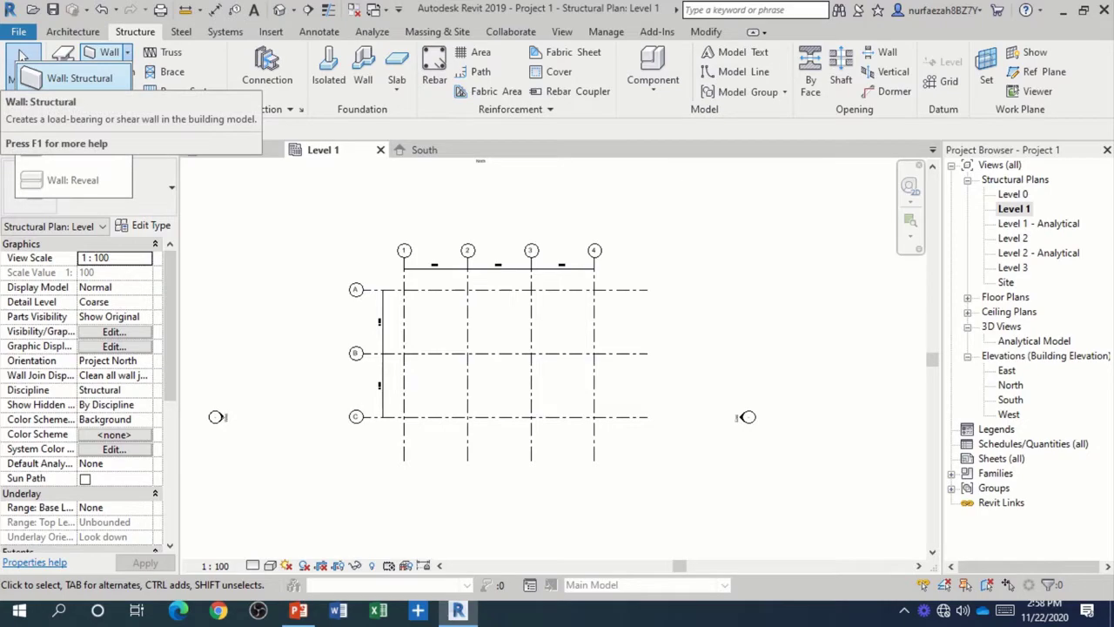
{"action": "left_click", "coordinate": [79, 77]}
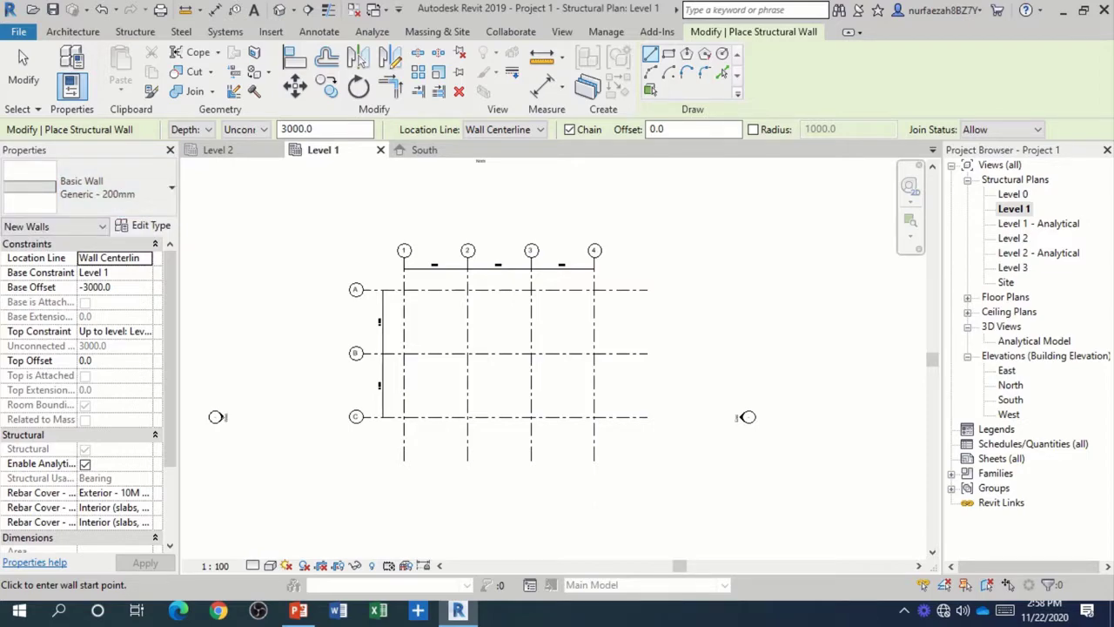
{"action": "left_click", "coordinate": [113, 187]}
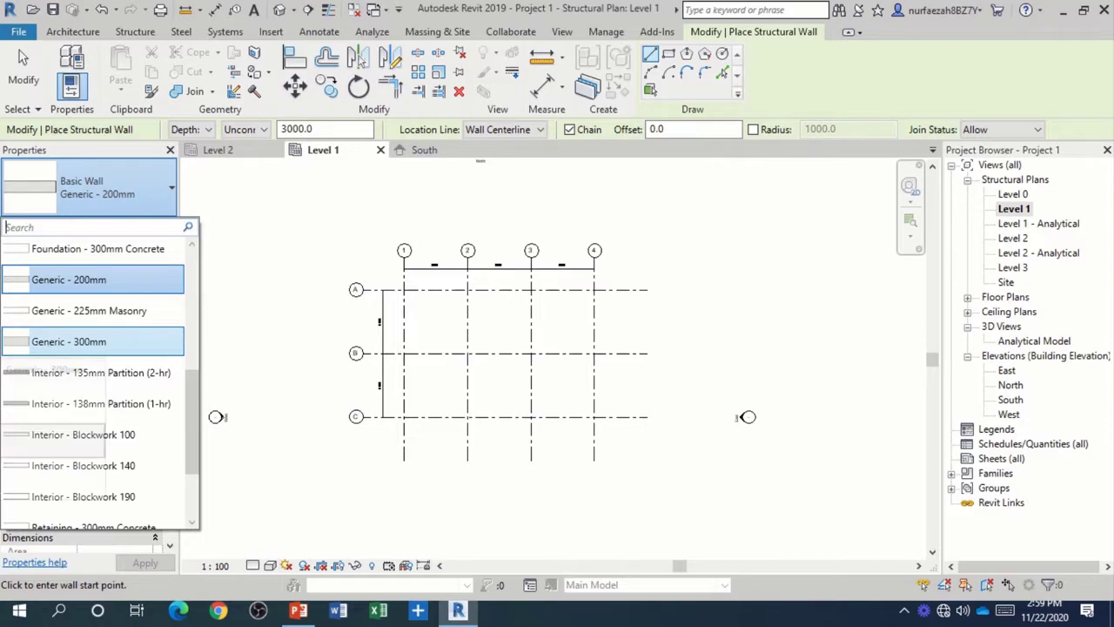
{"action": "left_click", "coordinate": [68, 341]}
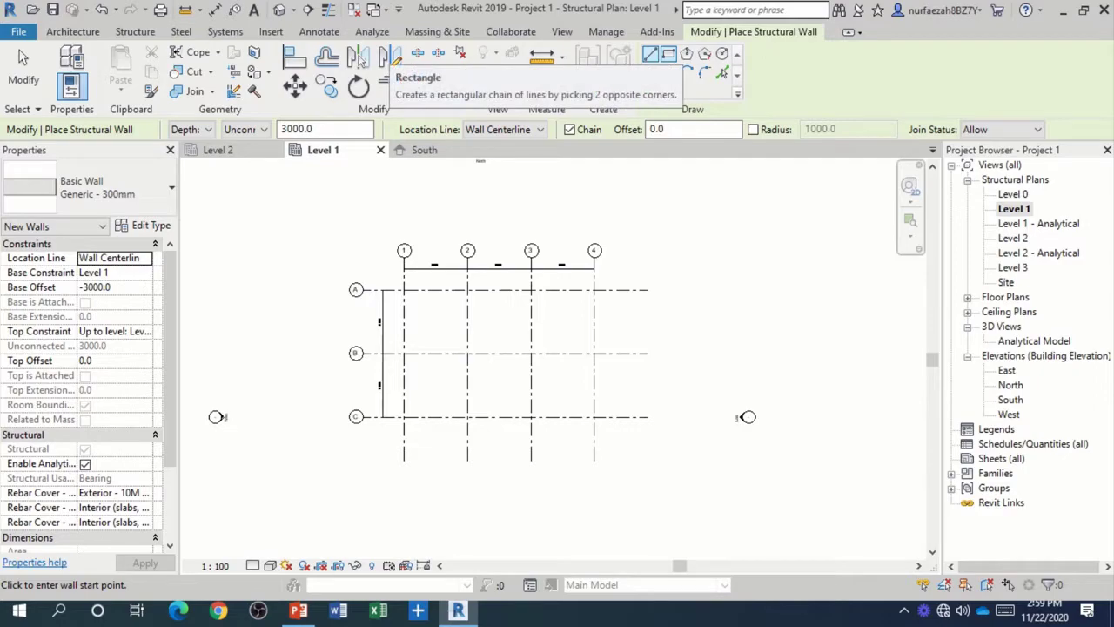
- Draw a rectangular wall box from grid B/1 to grid C/2
{"action": "left_click", "coordinate": [669, 54]}
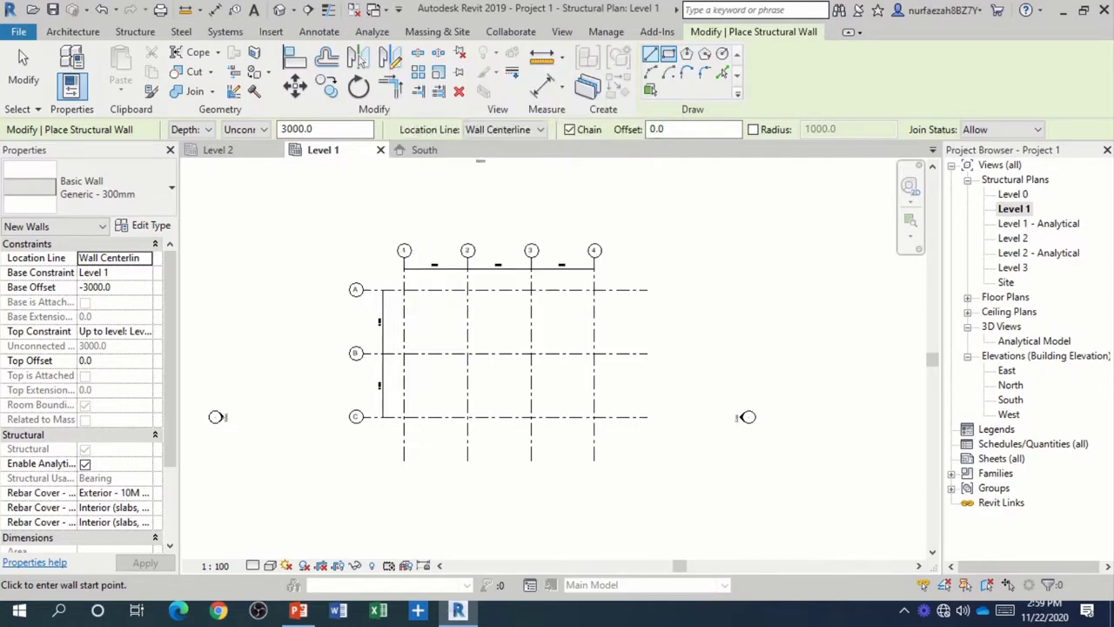
{"action": "scroll", "coordinate": [405, 356], "scroll_direction": "up", "scroll_amount": 2}
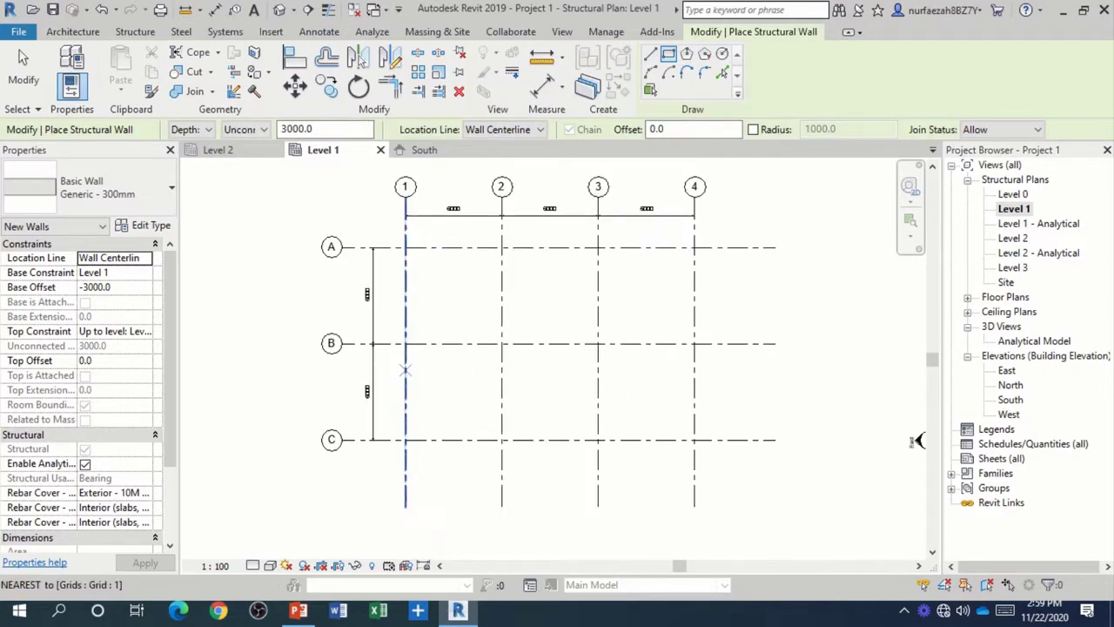
{"action": "left_click", "coordinate": [406, 344]}
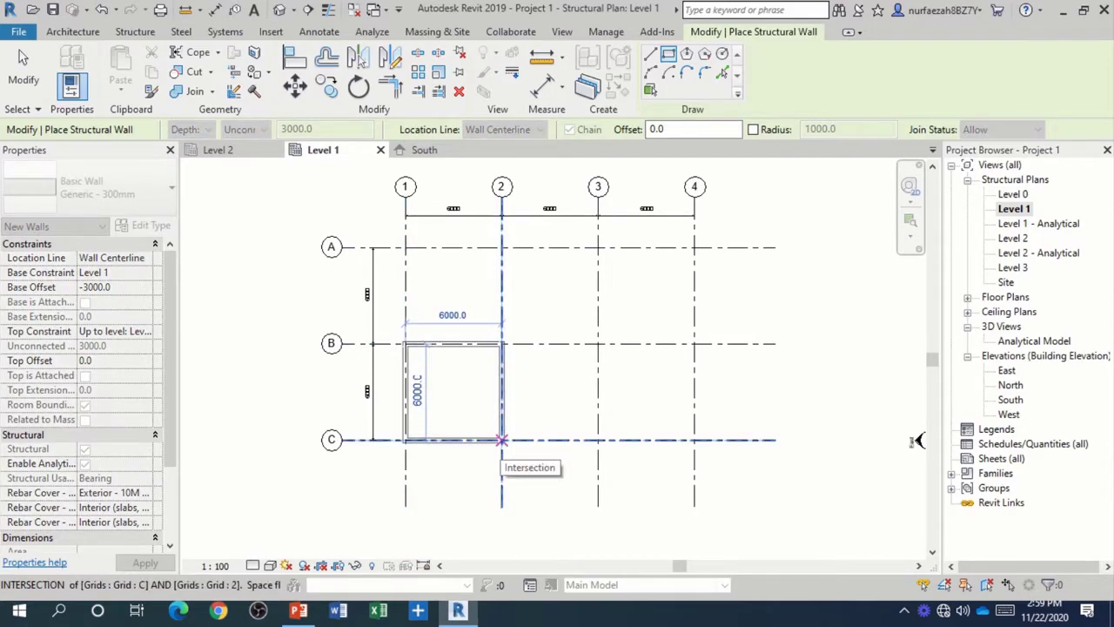
{"action": "left_click", "coordinate": [502, 439]}
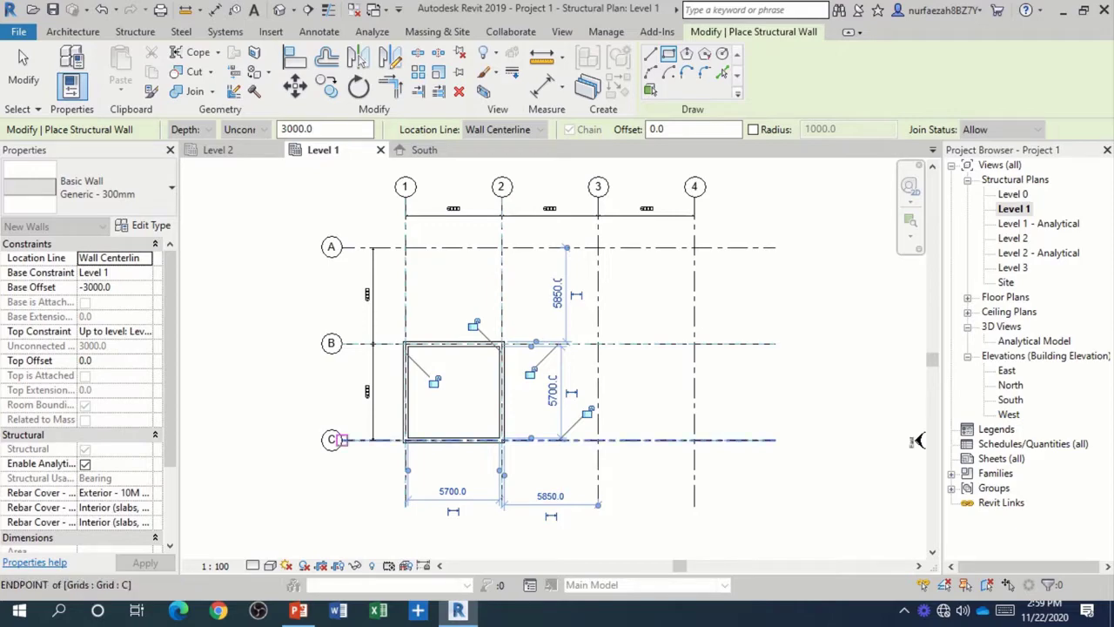
{"action": "key", "text": "Escape"}
{"action": "key", "text": "Escape"}
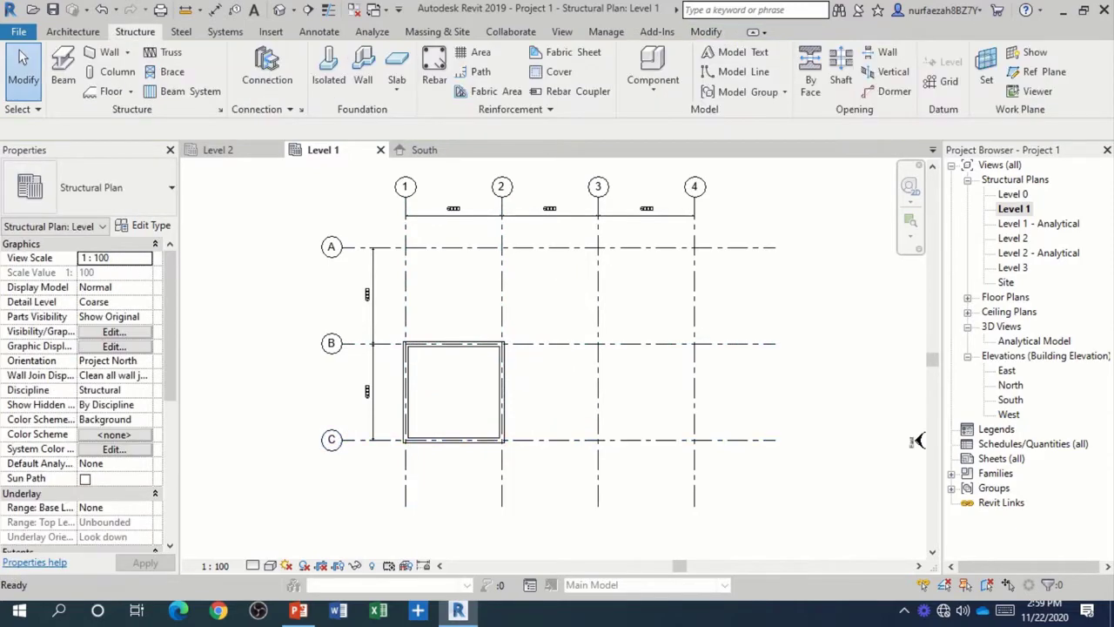
- Change the Top Constraint of all four box walls to a different level
{"action": "left_click_drag", "start_coordinate": [390, 326], "coordinate": [513, 450]}
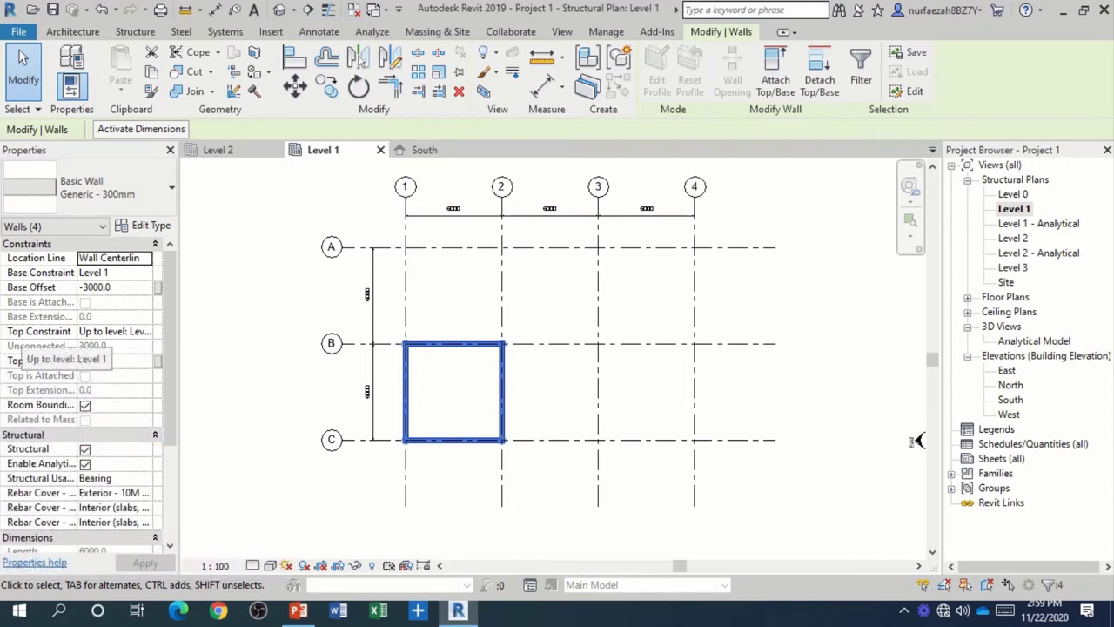
{"action": "left_click", "coordinate": [113, 330]}
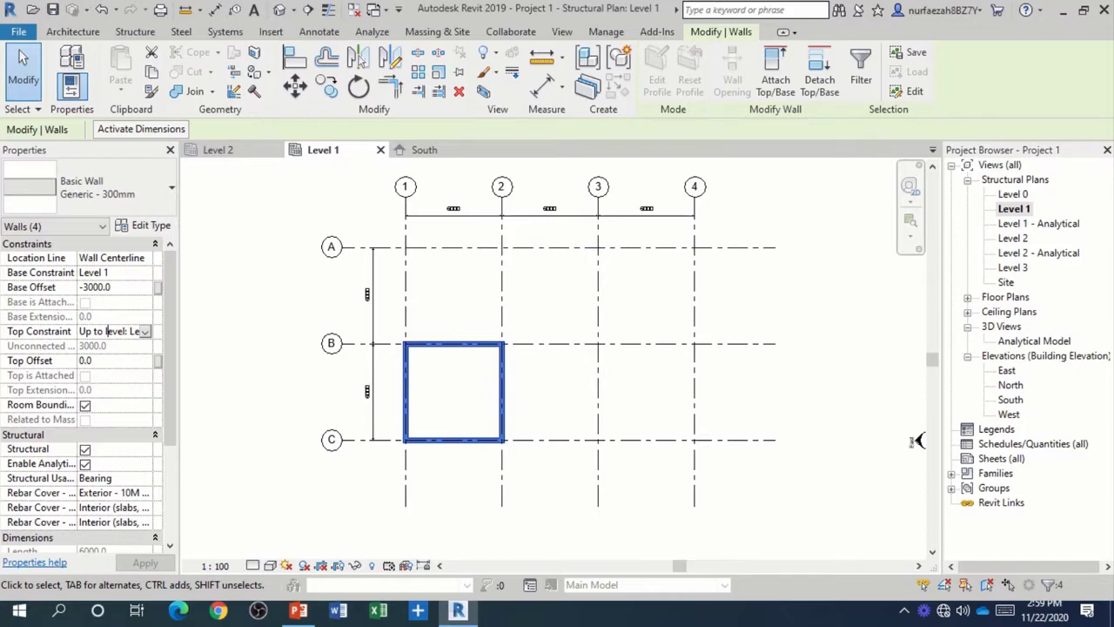
{"action": "left_click", "coordinate": [145, 332]}
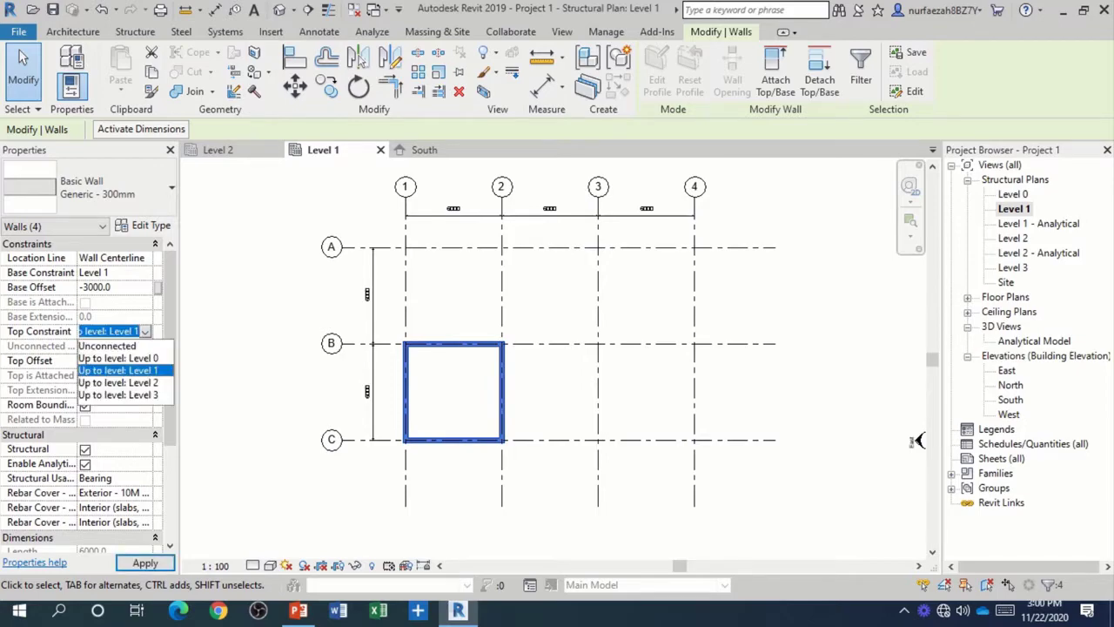
{"action": "left_click", "coordinate": [118, 370]}
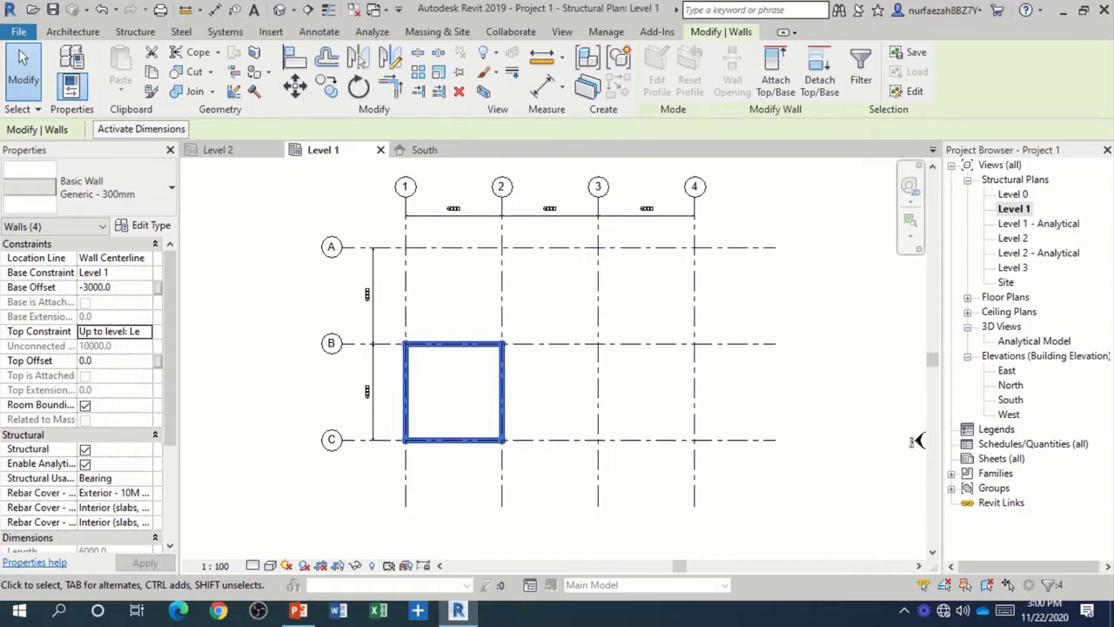
{"action": "key", "text": "Escape"}
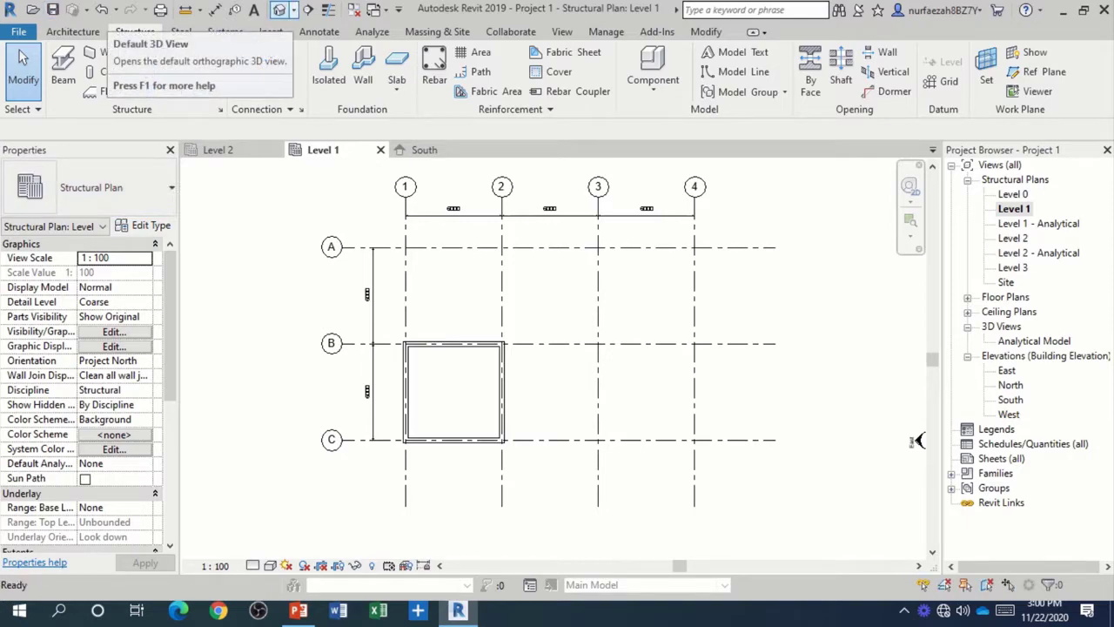
- Inspect the Generic - 300mm wall box in the Default 3D View, zooming and orbiting around it
{"action": "left_click", "coordinate": [278, 10]}
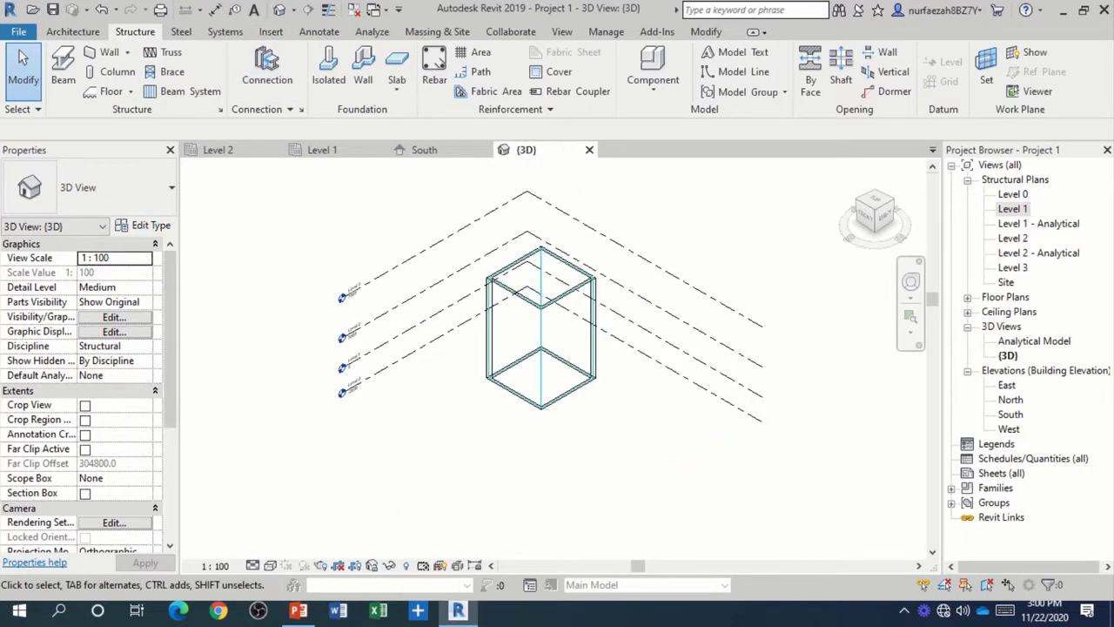
{"action": "scroll", "coordinate": [611, 362], "scroll_direction": "up", "scroll_amount": 2}
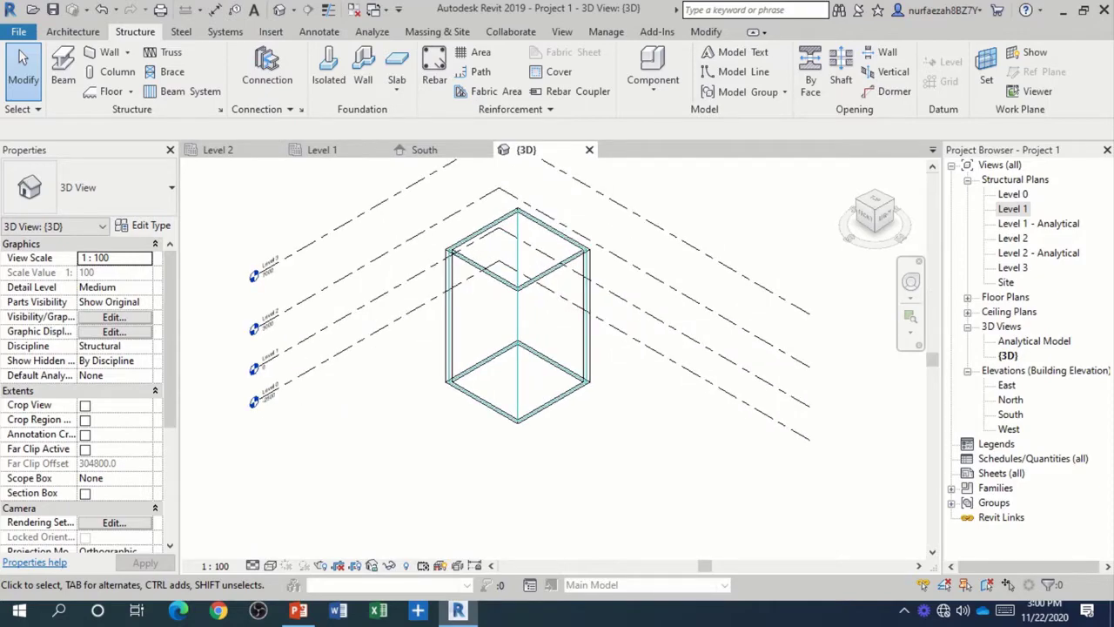
{"action": "middle_click_drag", "start_coordinate": [533, 357], "coordinate": [533, 357], "text": "shift"}
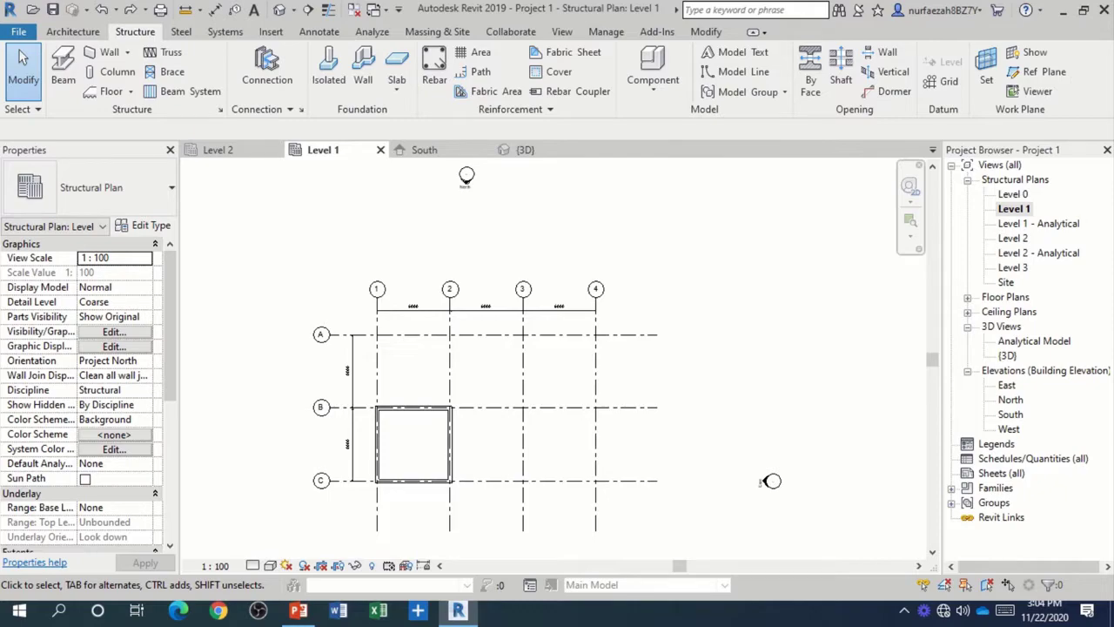
- Start structural column placement and browse the Load Family dialog to the US Metric library
{"action": "left_click", "coordinate": [112, 71]}
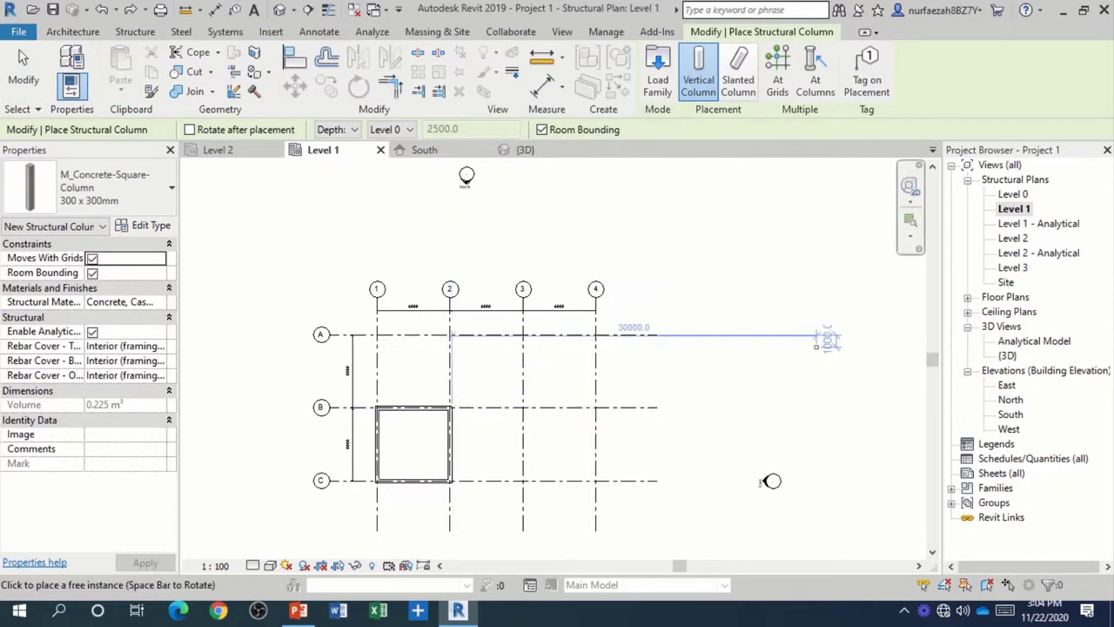
{"action": "left_click", "coordinate": [657, 74]}
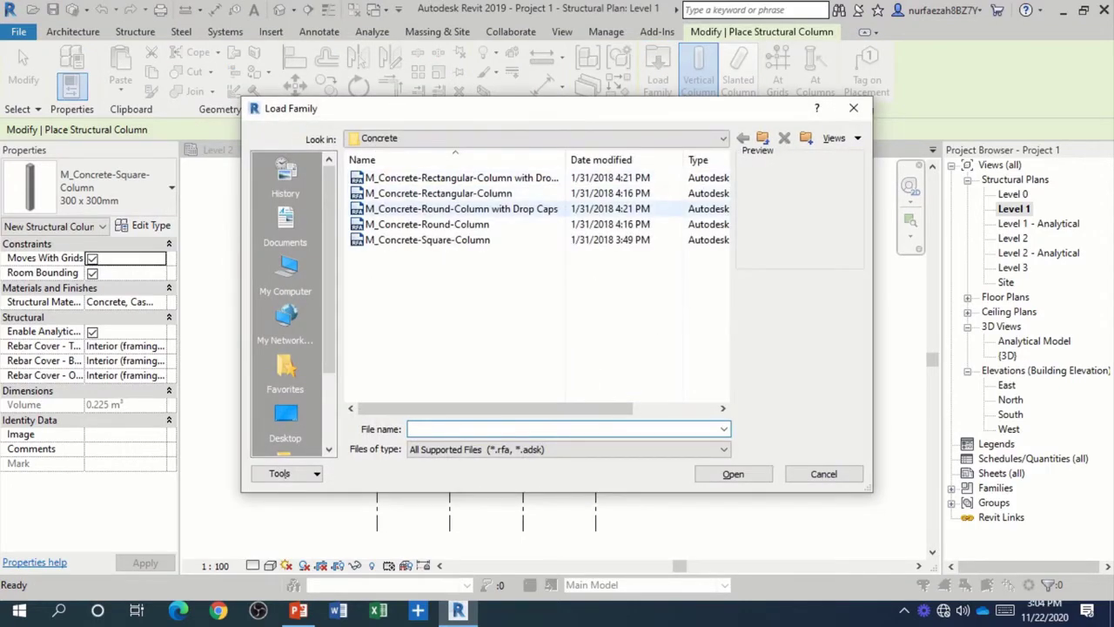
{"action": "left_click", "coordinate": [762, 138]}
{"action": "left_click", "coordinate": [762, 137]}
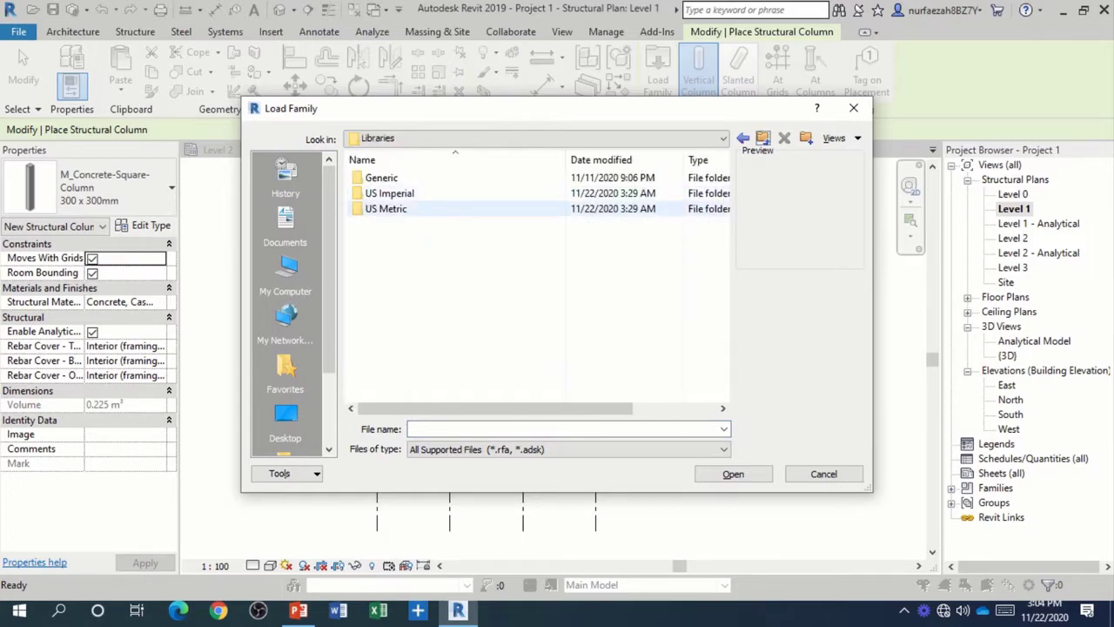
{"action": "double_click", "coordinate": [385, 209]}
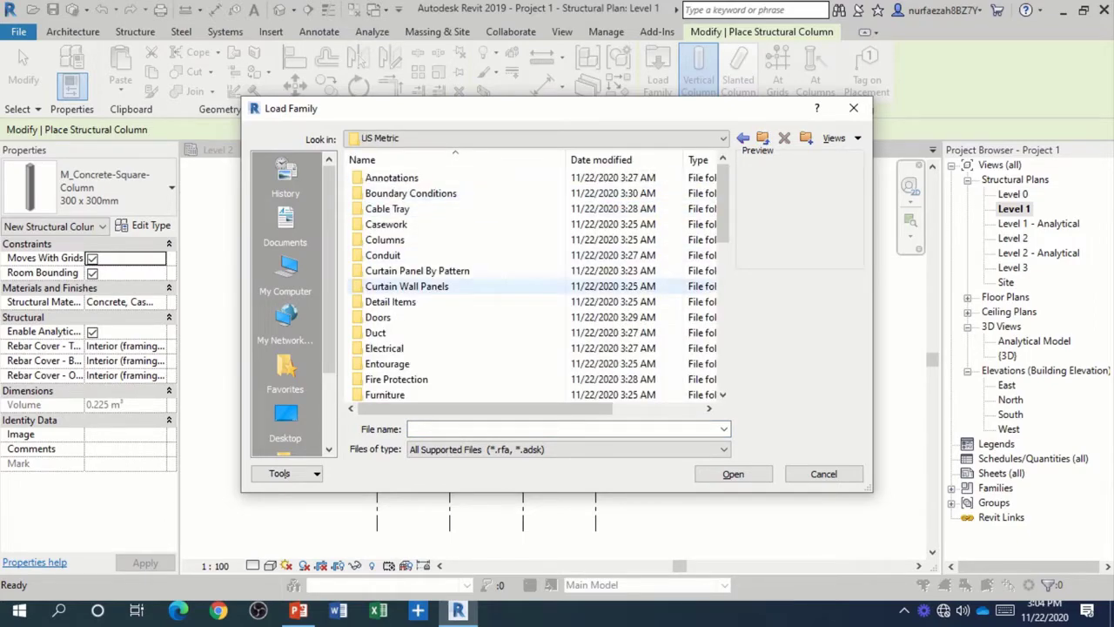
- Load M_Concrete-Square-Column from Structural Columns > Concrete
{"action": "scroll", "coordinate": [418, 301], "scroll_direction": "down", "scroll_amount": 2}
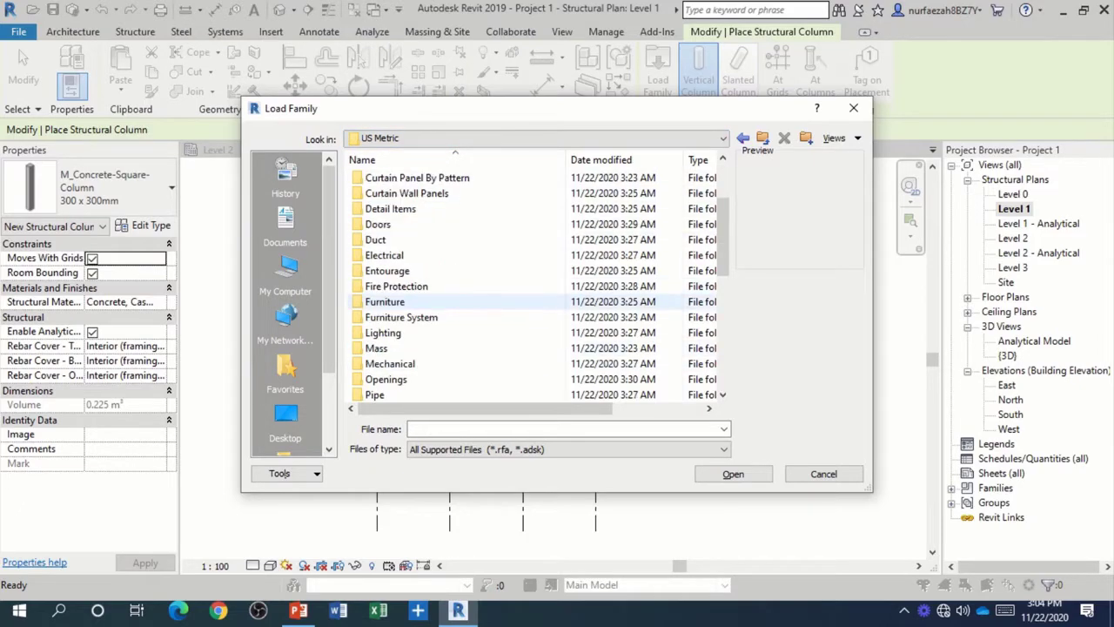
{"action": "scroll", "coordinate": [418, 301], "scroll_direction": "down", "scroll_amount": 1}
{"action": "scroll", "coordinate": [418, 301], "scroll_direction": "down", "scroll_amount": 1}
{"action": "scroll", "coordinate": [418, 301], "scroll_direction": "down", "scroll_amount": 3}
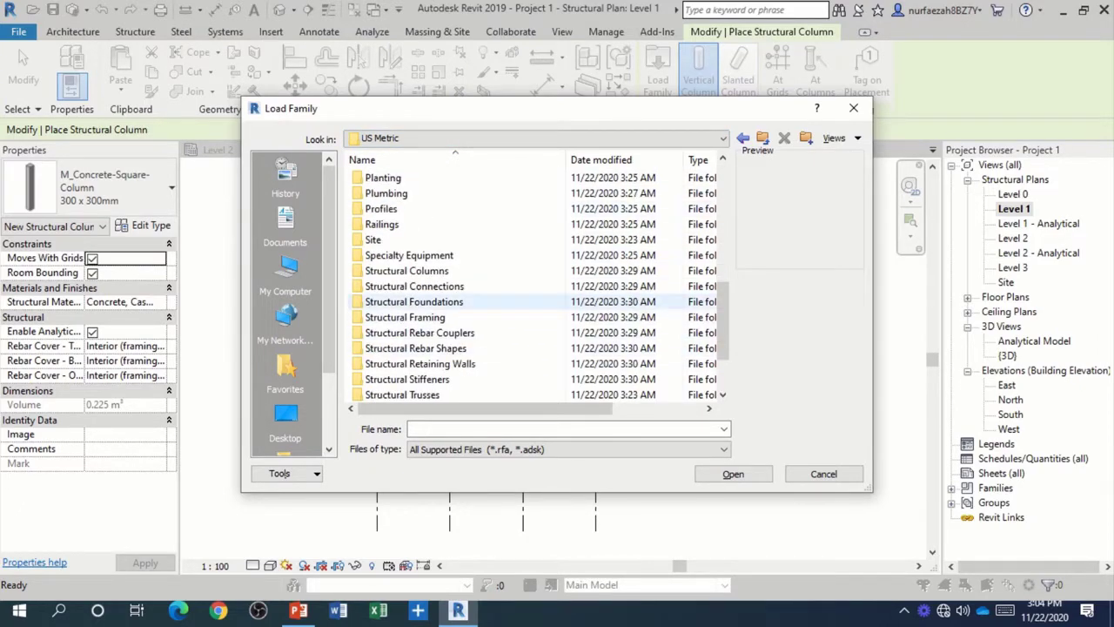
{"action": "left_click", "coordinate": [406, 271]}
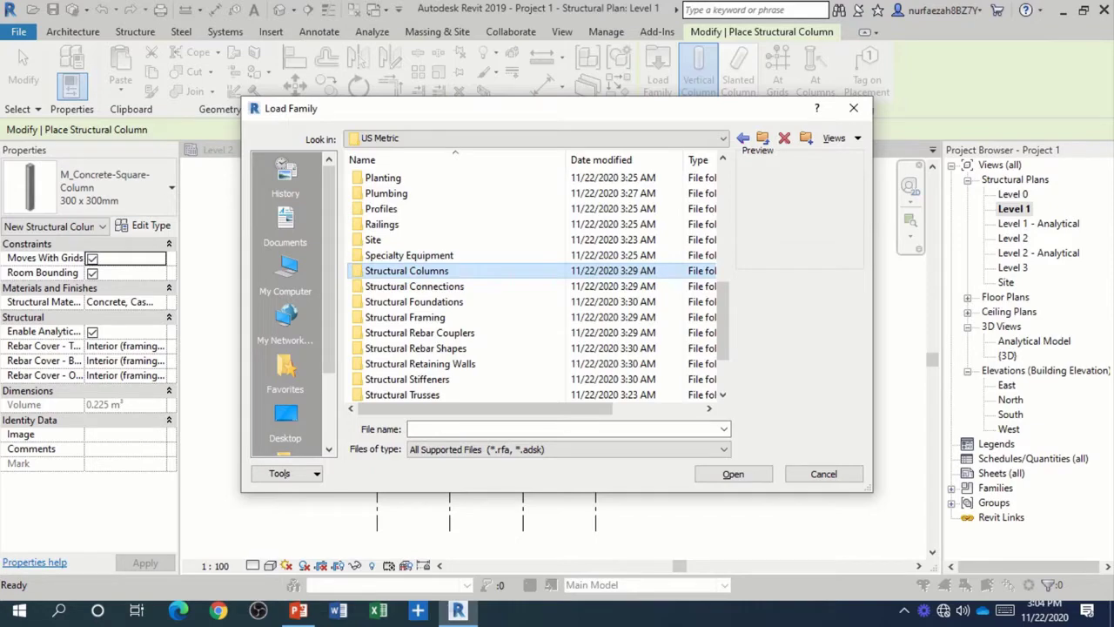
{"action": "double_click", "coordinate": [407, 271]}
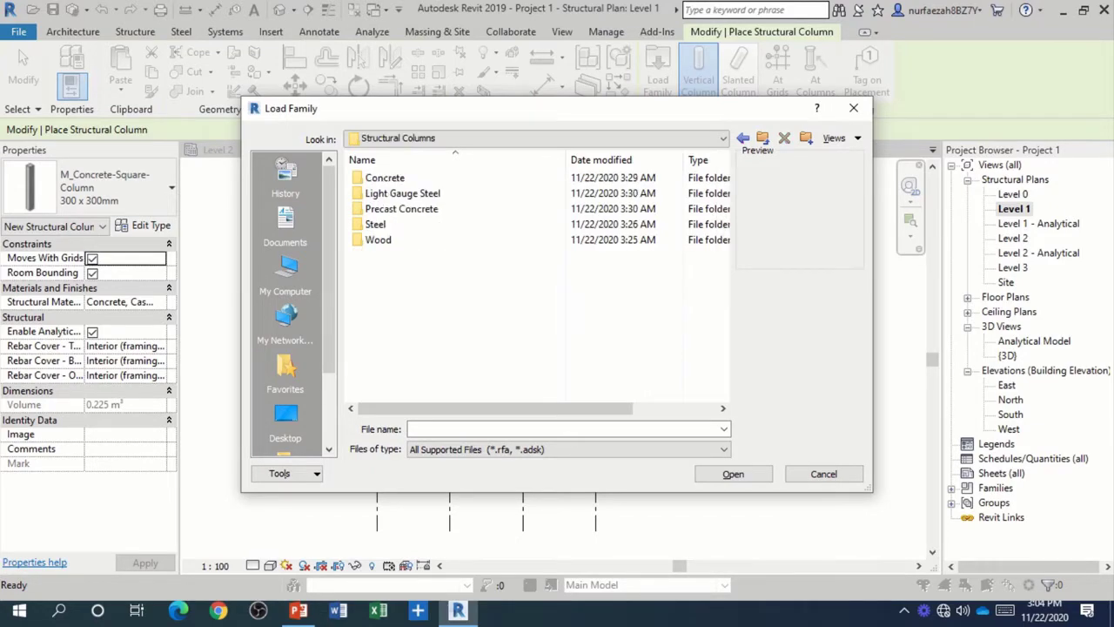
{"action": "double_click", "coordinate": [383, 178]}
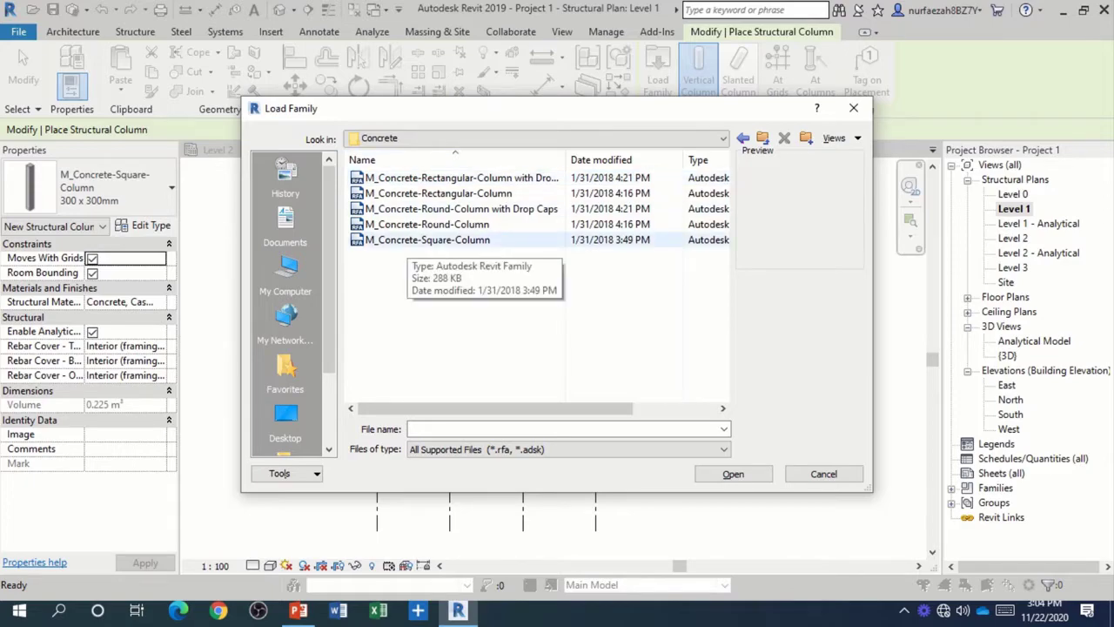
{"action": "double_click", "coordinate": [417, 240]}
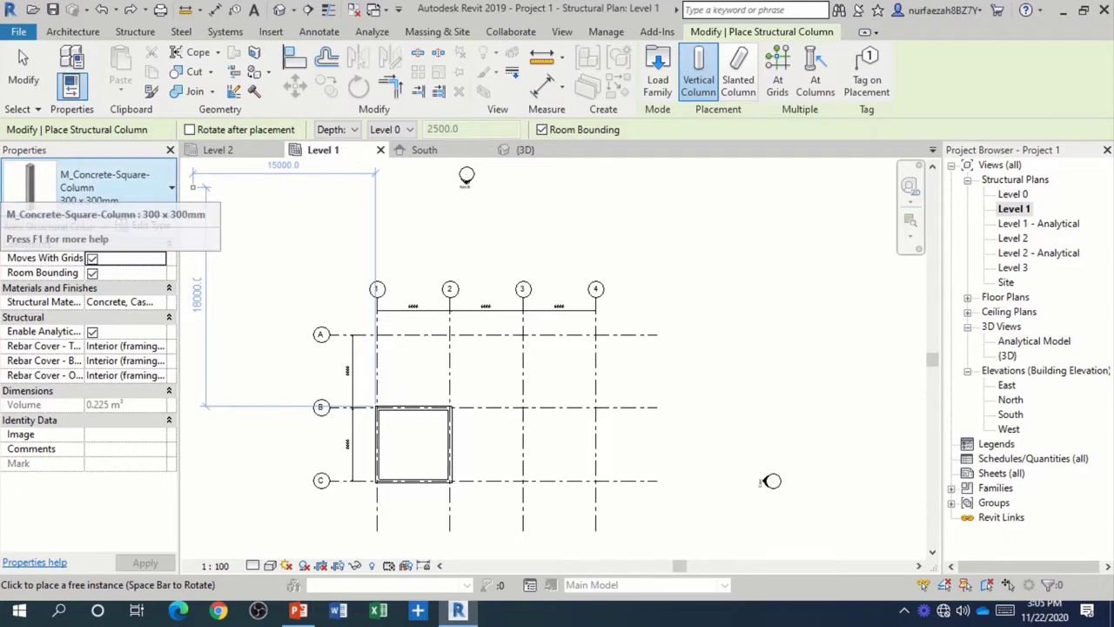
- Set column placement to Height with the top at Level 3 instead of Depth
{"action": "left_click", "coordinate": [96, 187]}
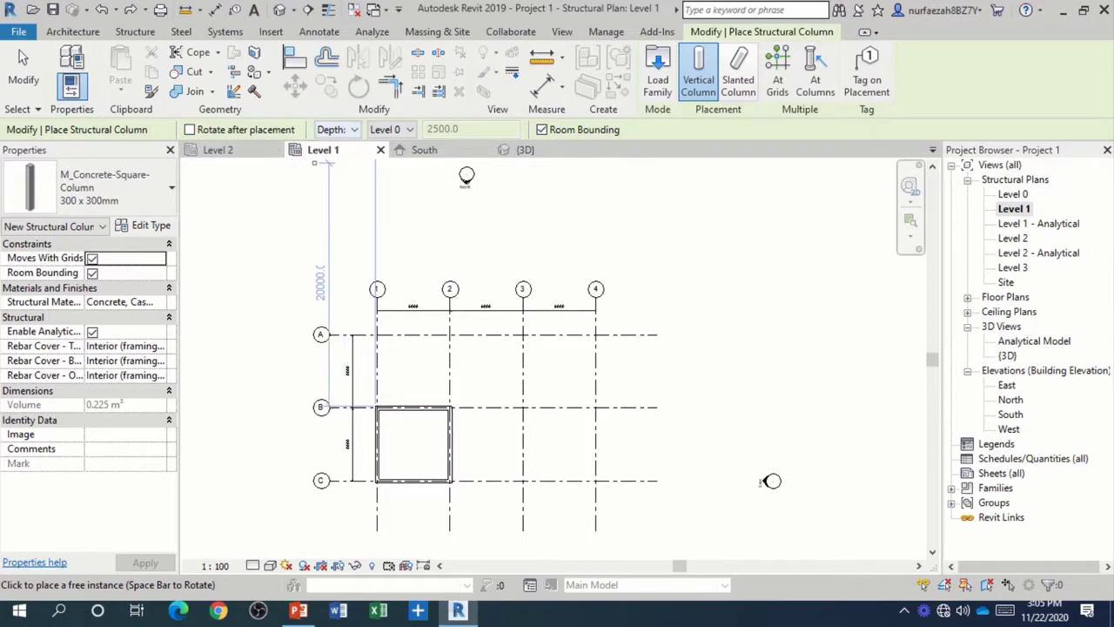
{"action": "left_click", "coordinate": [343, 129]}
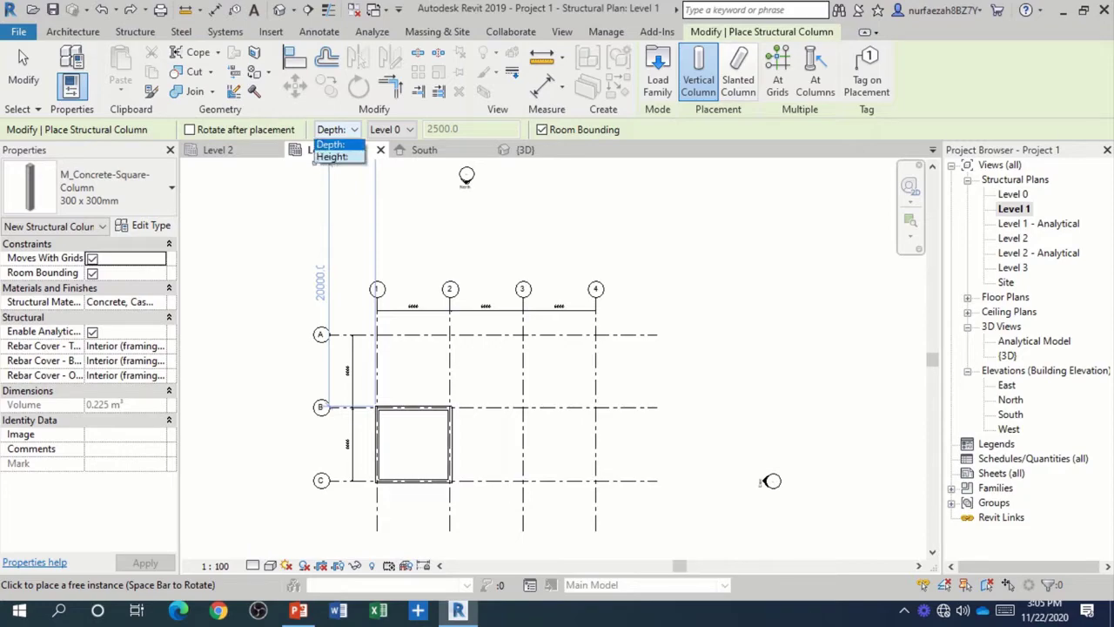
{"action": "left_click", "coordinate": [341, 157]}
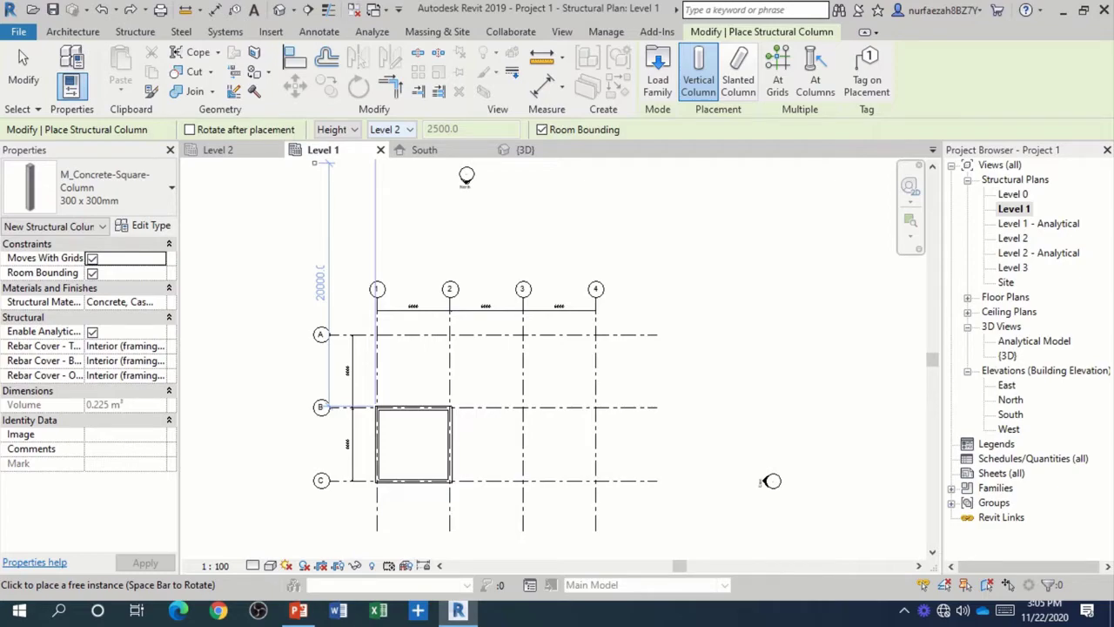
{"action": "left_click", "coordinate": [337, 128]}
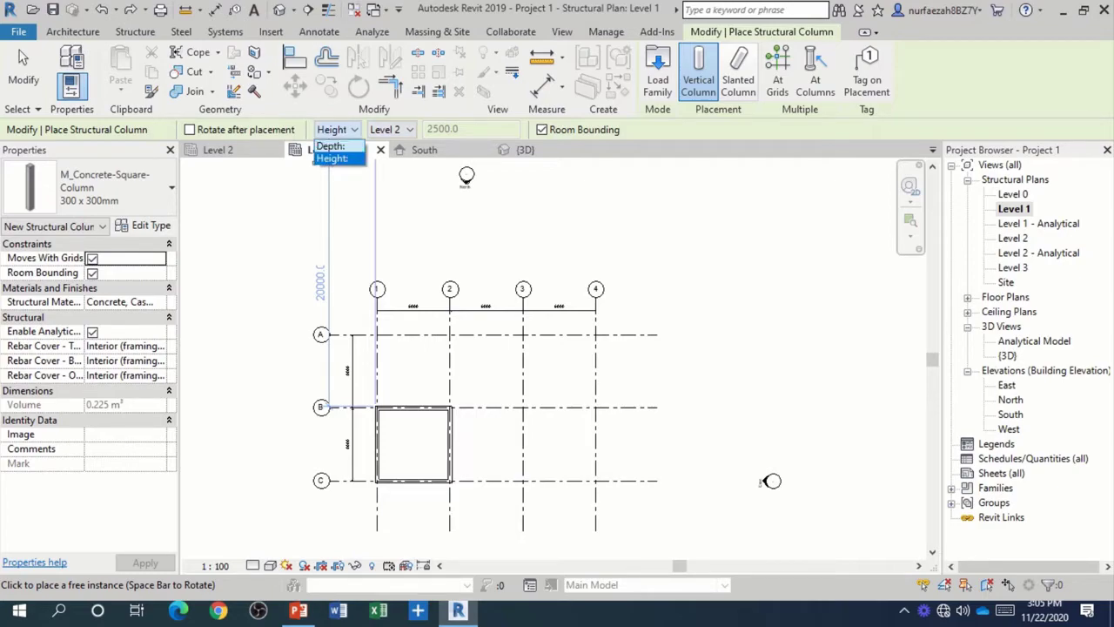
{"action": "left_click", "coordinate": [331, 144]}
{"action": "left_click", "coordinate": [338, 128]}
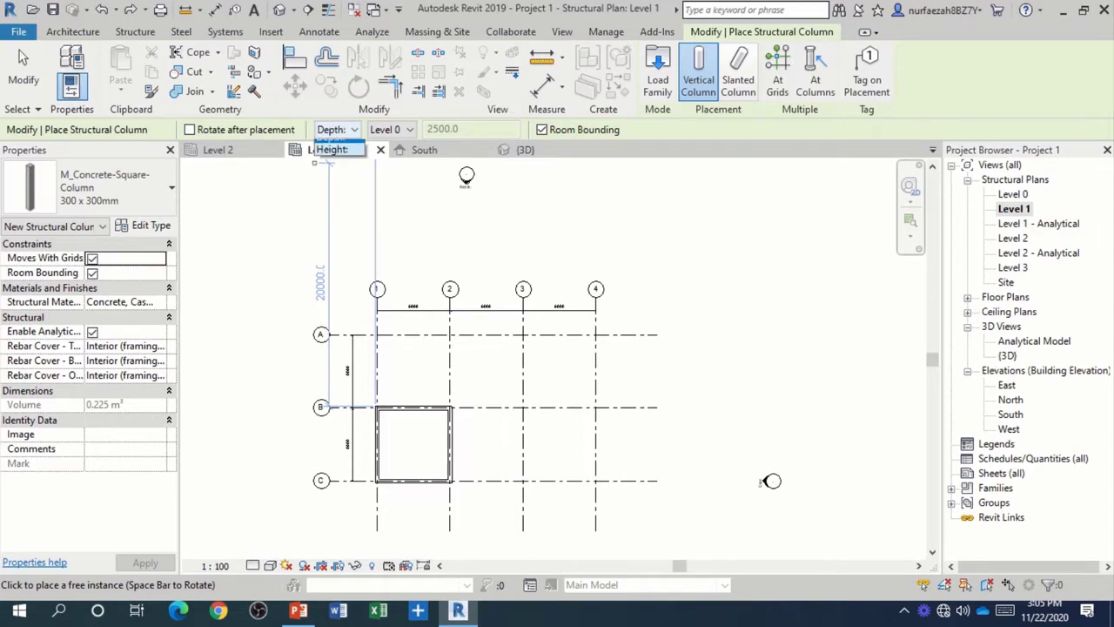
{"action": "left_click", "coordinate": [331, 160]}
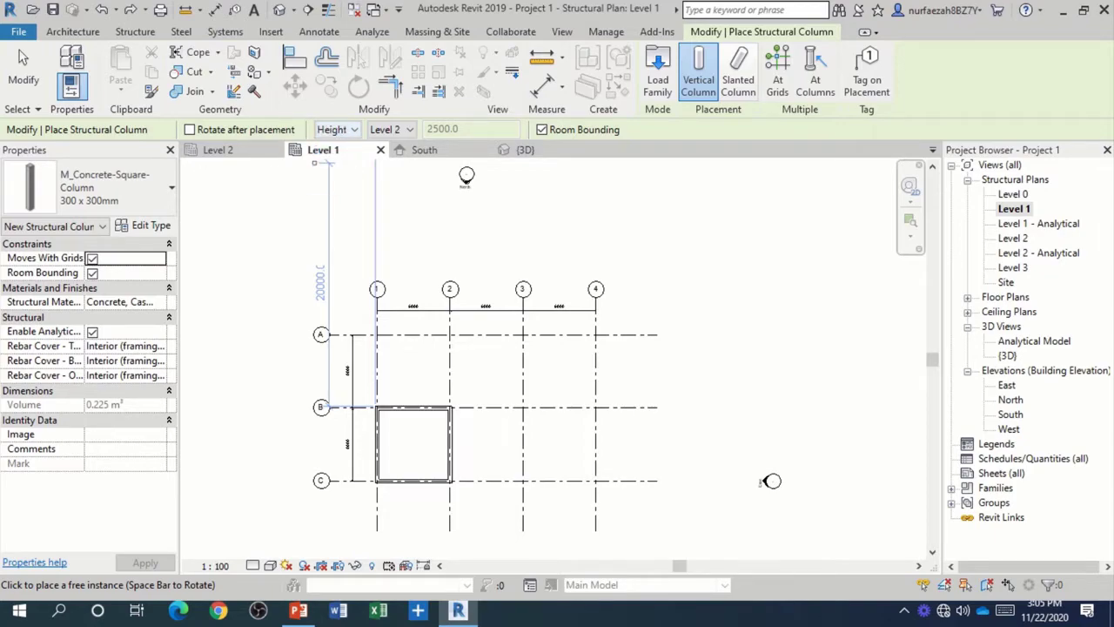
{"action": "left_click", "coordinate": [338, 128]}
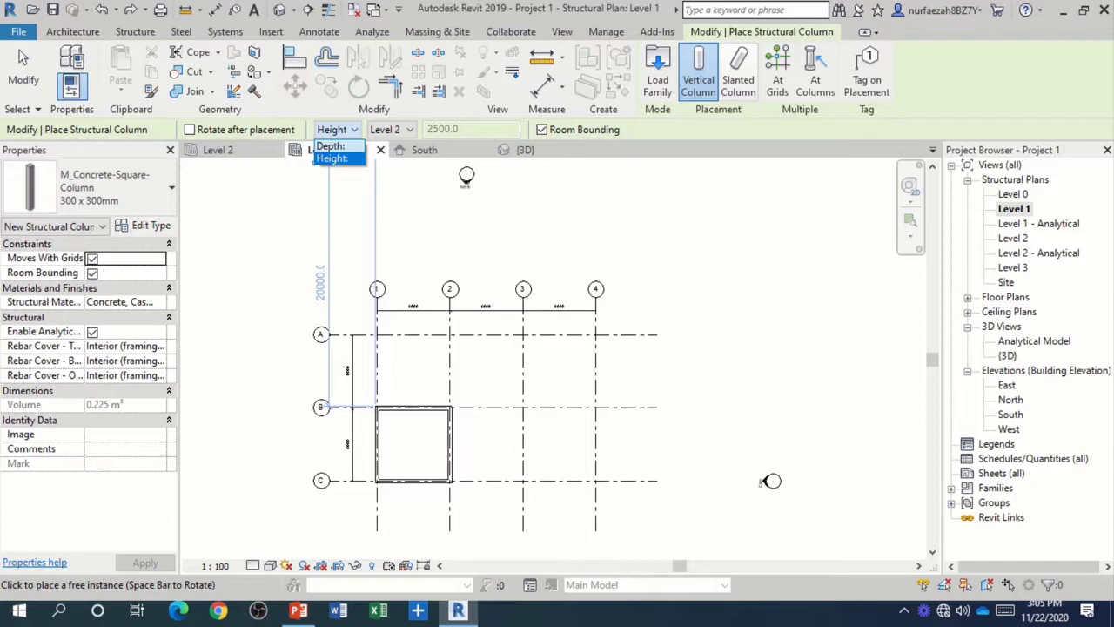
{"action": "left_click", "coordinate": [330, 159]}
{"action": "left_click", "coordinate": [390, 129]}
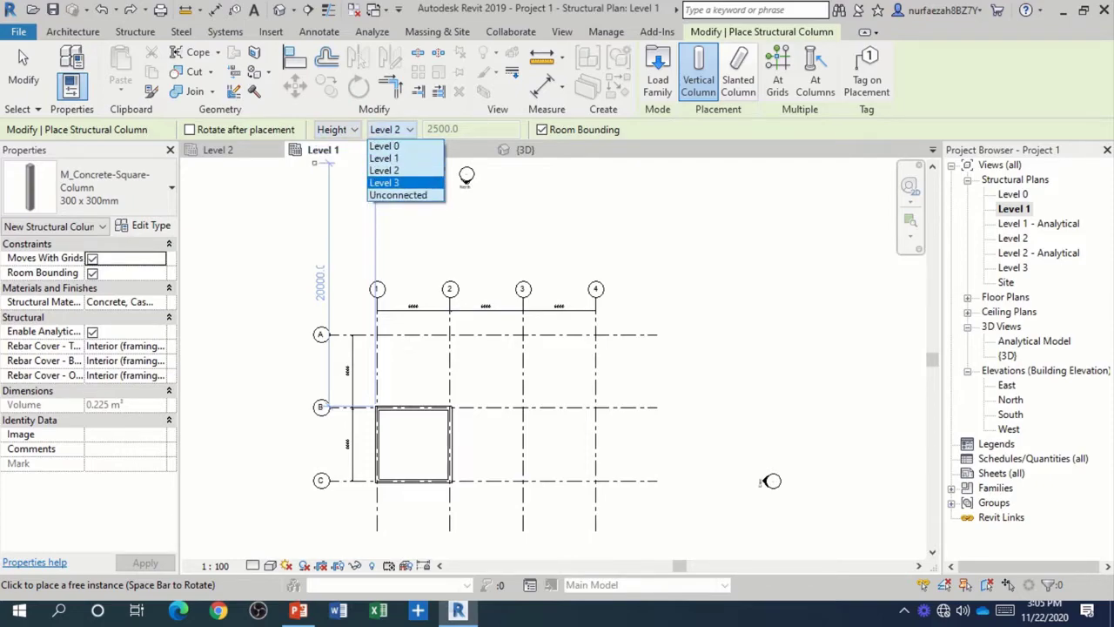
{"action": "left_click", "coordinate": [384, 183]}
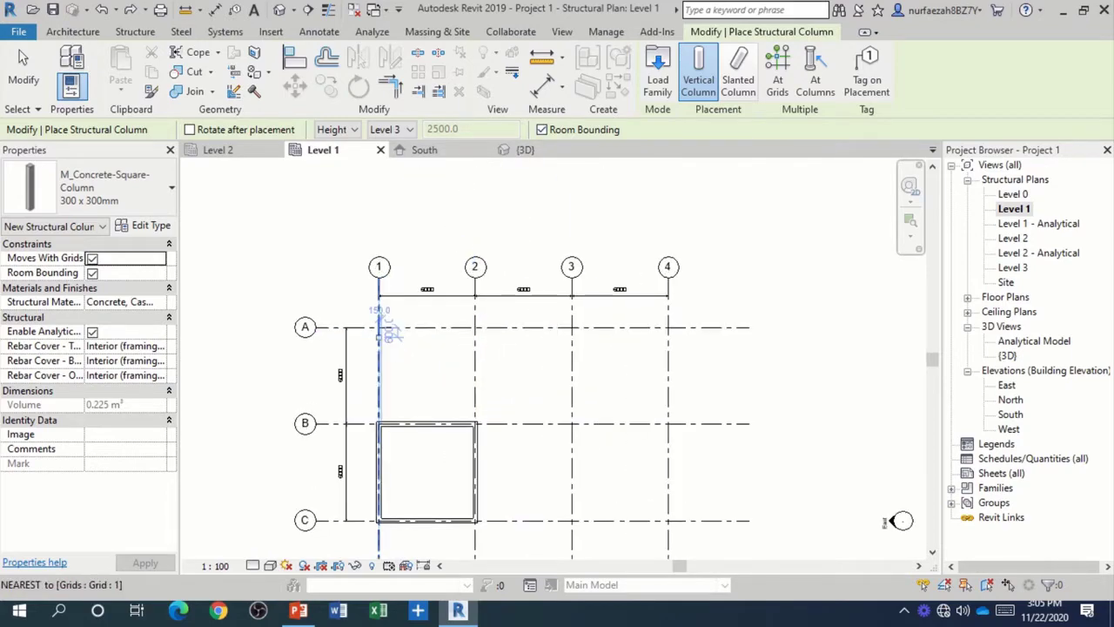
- Place concrete square columns at the grid A/1 and A/2 intersections
{"action": "scroll", "coordinate": [383, 338], "scroll_direction": "up", "scroll_amount": 3}
{"action": "scroll", "coordinate": [365, 324], "scroll_direction": "up", "scroll_amount": 1}
{"action": "scroll", "coordinate": [356, 321], "scroll_direction": "up", "scroll_amount": 1}
{"action": "scroll", "coordinate": [356, 320], "scroll_direction": "up", "scroll_amount": 1}
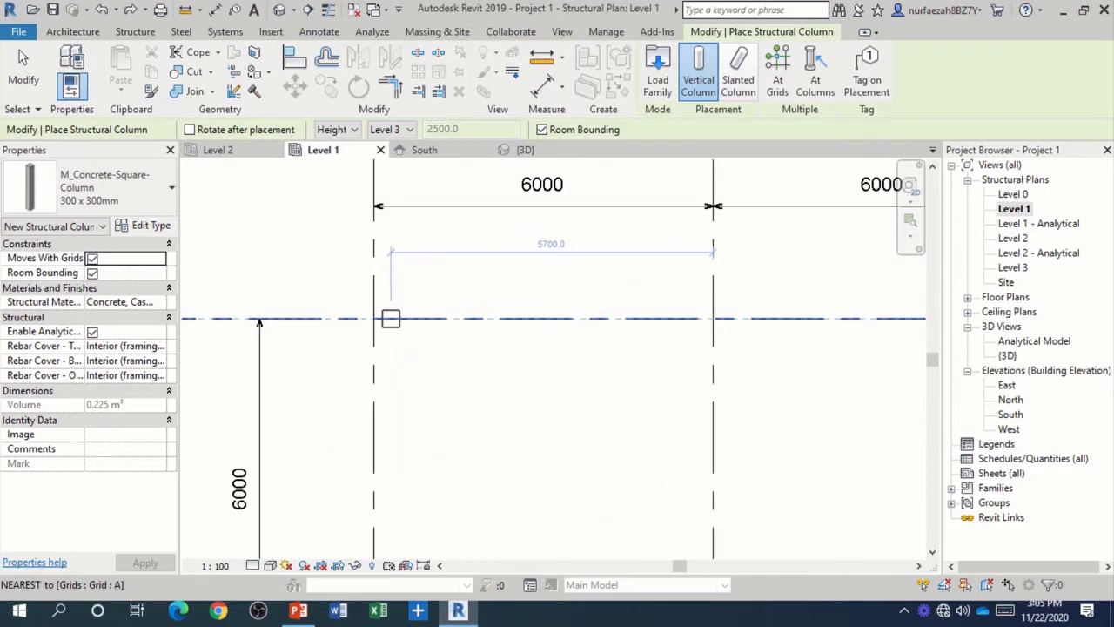
{"action": "scroll", "coordinate": [391, 316], "scroll_direction": "down", "scroll_amount": 1}
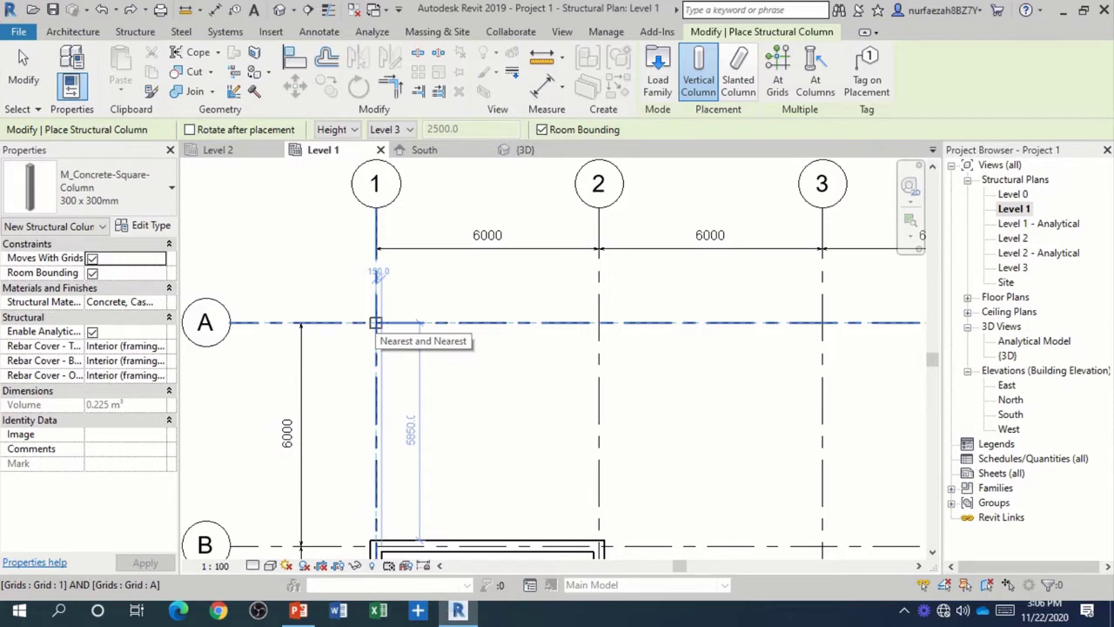
{"action": "left_click", "coordinate": [376, 323]}
{"action": "scroll", "coordinate": [344, 277], "scroll_direction": "down", "scroll_amount": 1}
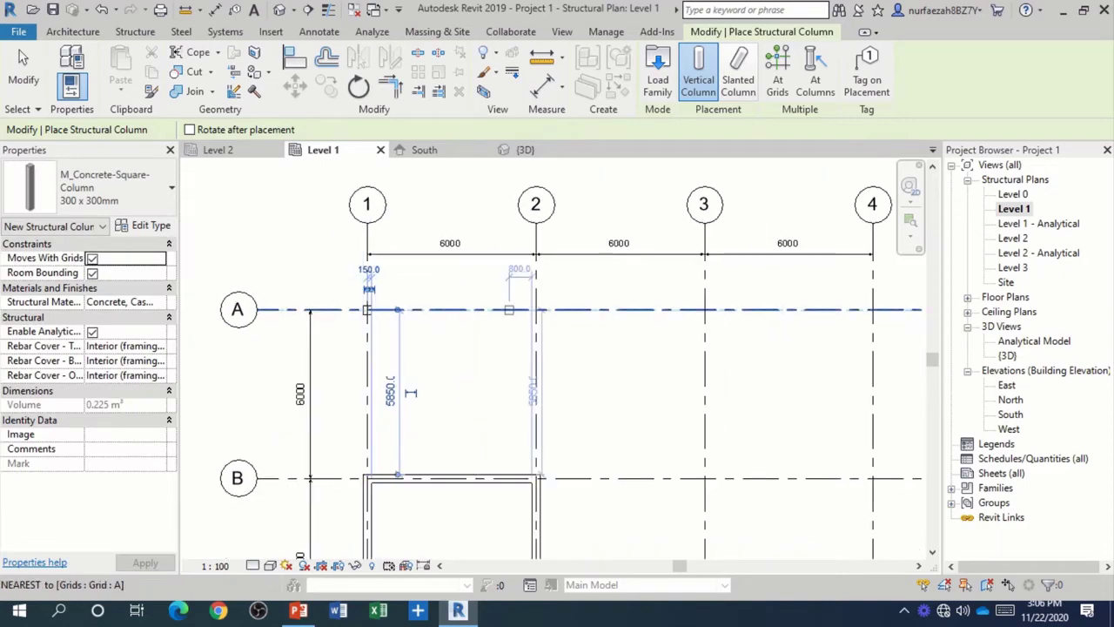
{"action": "scroll", "coordinate": [500, 326], "scroll_direction": "up", "scroll_amount": 1}
{"action": "scroll", "coordinate": [535, 318], "scroll_direction": "up", "scroll_amount": 1}
{"action": "left_click", "coordinate": [536, 305]}
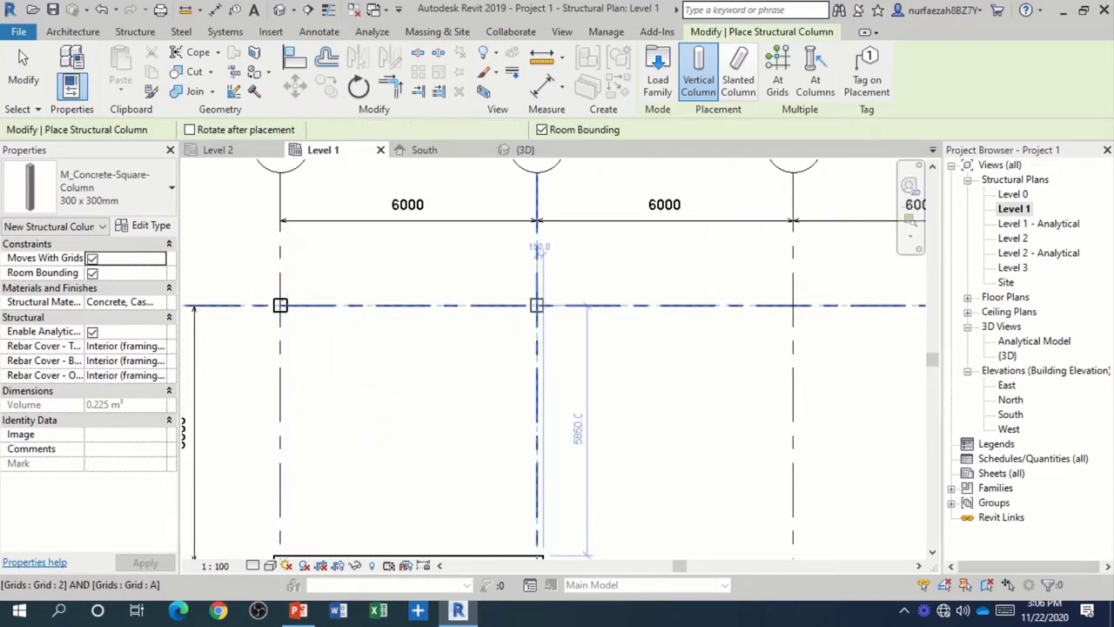
{"action": "scroll", "coordinate": [374, 287], "scroll_direction": "down", "scroll_amount": 1}
{"action": "scroll", "coordinate": [291, 272], "scroll_direction": "down", "scroll_amount": 1}
{"action": "scroll", "coordinate": [290, 272], "scroll_direction": "down", "scroll_amount": 1}
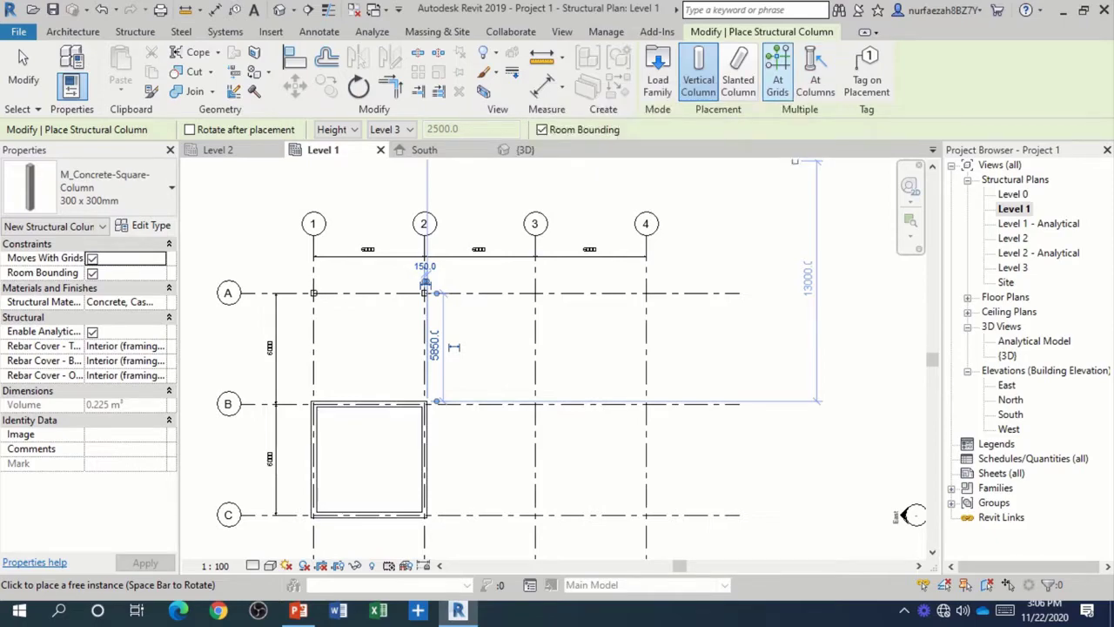
- Use At Grids to place columns at every intersection of grids 1–4 and A–C
{"action": "left_click", "coordinate": [777, 74]}
{"action": "scroll", "coordinate": [766, 392], "scroll_direction": "down", "scroll_amount": 3}
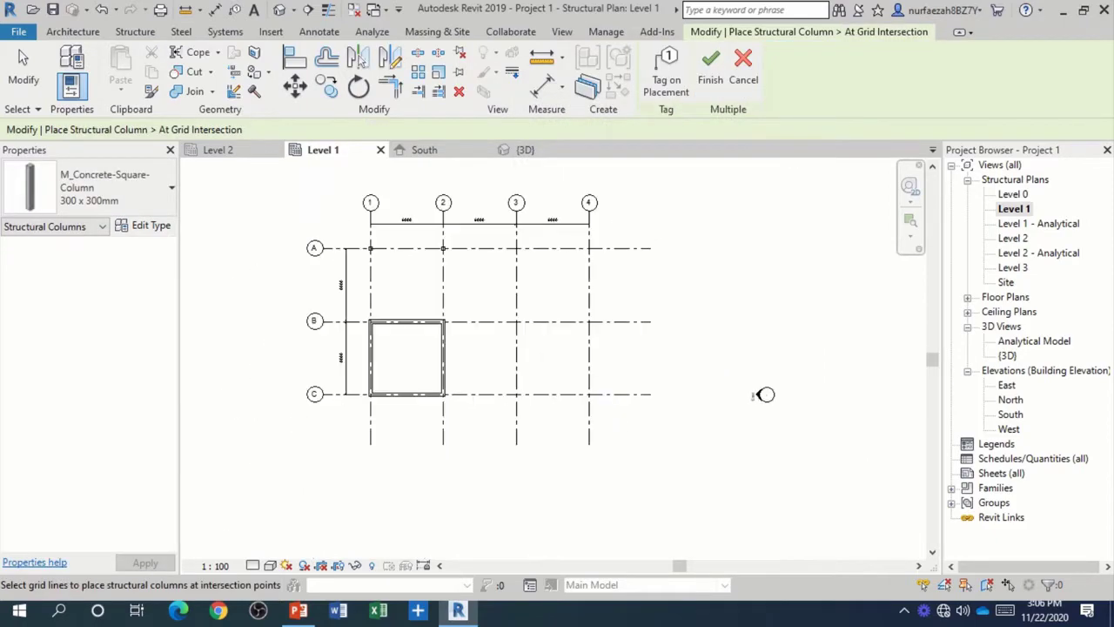
{"action": "scroll", "coordinate": [795, 406], "scroll_direction": "up", "scroll_amount": 1}
{"action": "scroll", "coordinate": [828, 416], "scroll_direction": "up", "scroll_amount": 1}
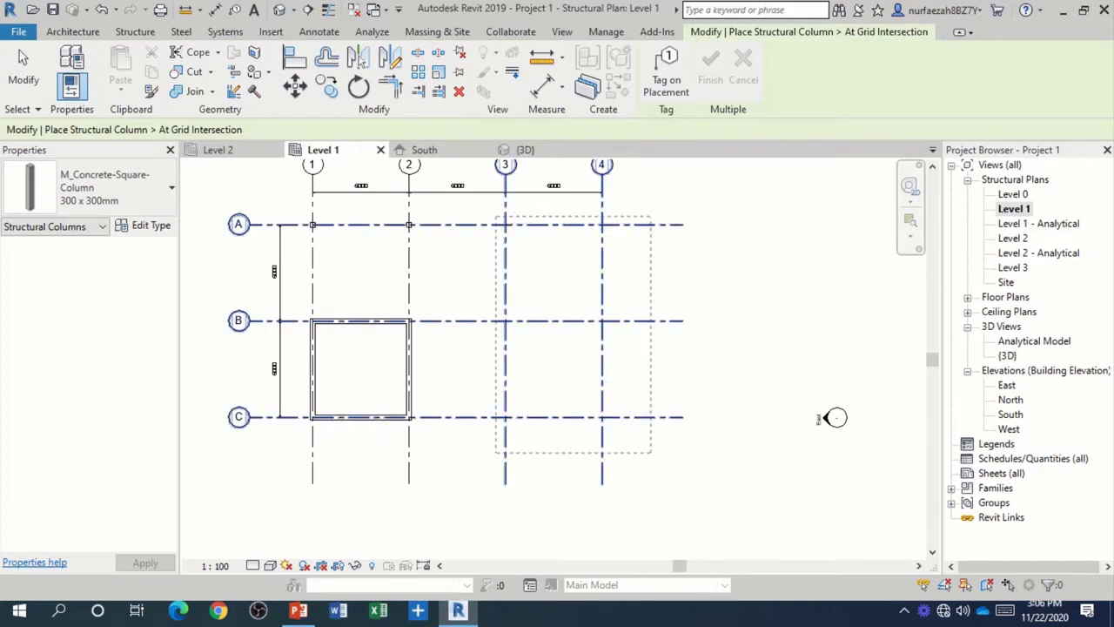
{"action": "key", "text": "Return"}
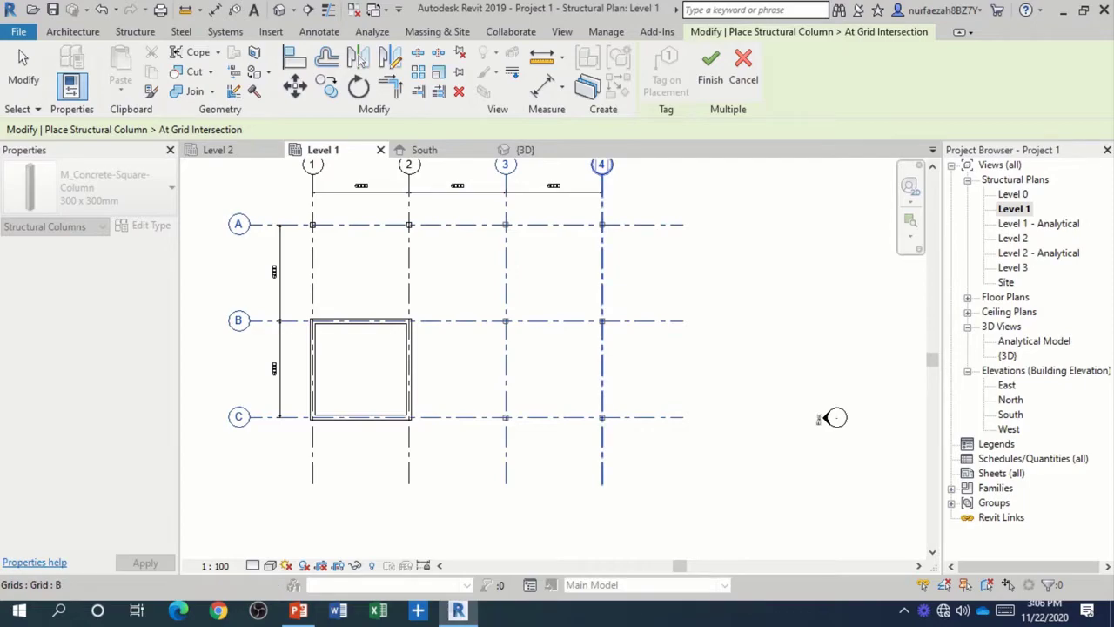
{"action": "scroll", "coordinate": [828, 415], "scroll_direction": "up", "scroll_amount": 1}
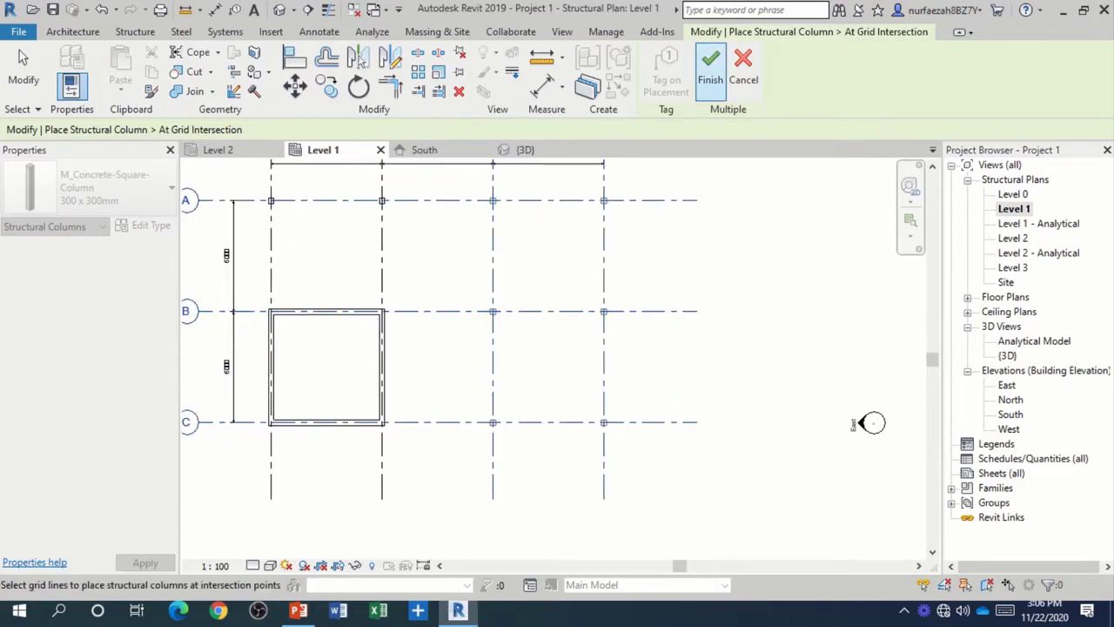
{"action": "left_click", "coordinate": [711, 69]}
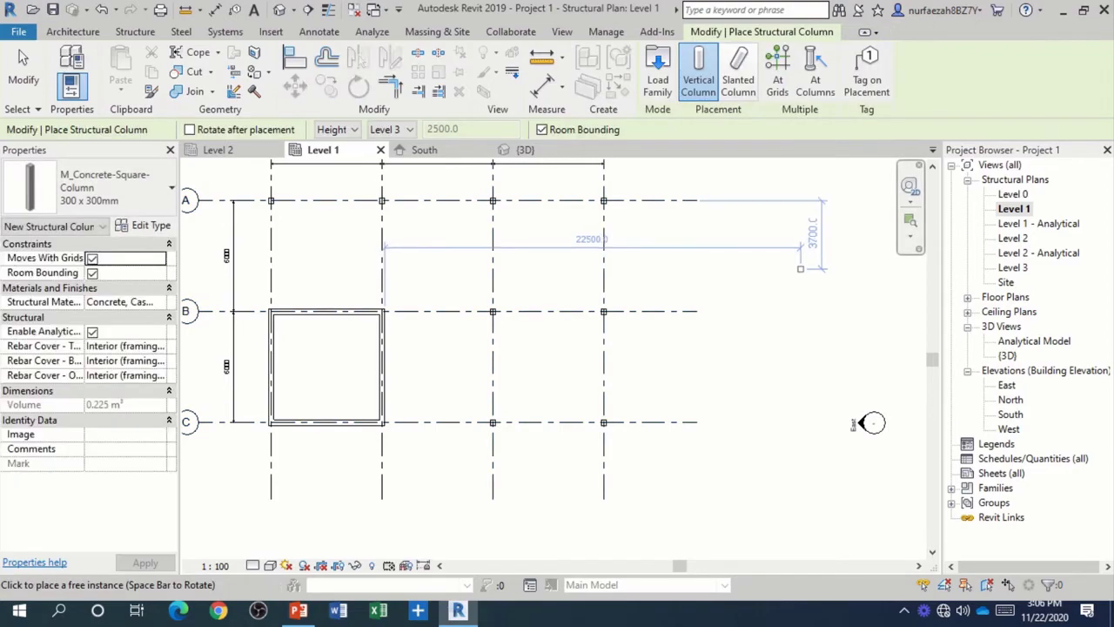
{"action": "scroll", "coordinate": [870, 423], "scroll_direction": "down", "scroll_amount": 2}
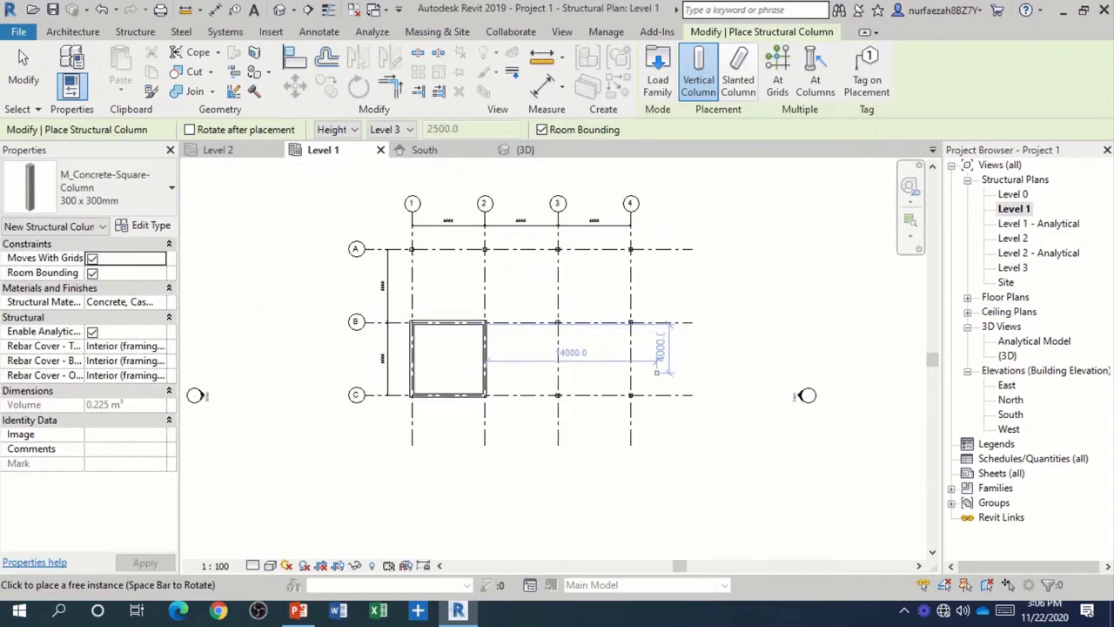
{"action": "key", "text": "Escape"}
{"action": "key", "text": "Escape"}
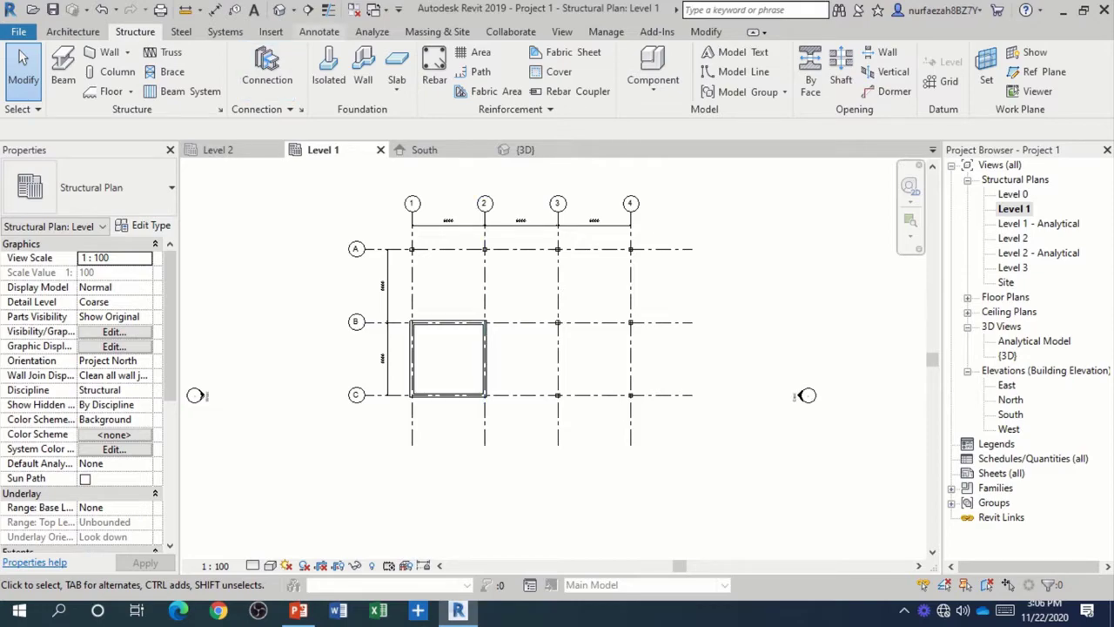
- In the 3D view, window-select the wall box together with all the columns
{"action": "left_click", "coordinate": [278, 10]}
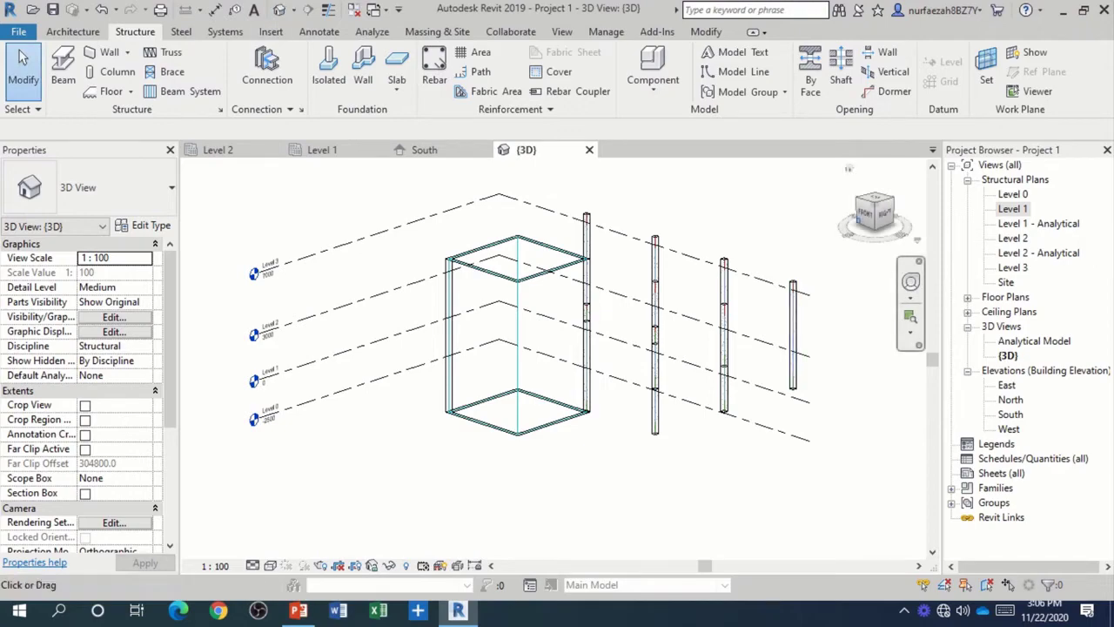
{"action": "left_click_drag", "start_coordinate": [875, 214], "coordinate": [866, 217]}
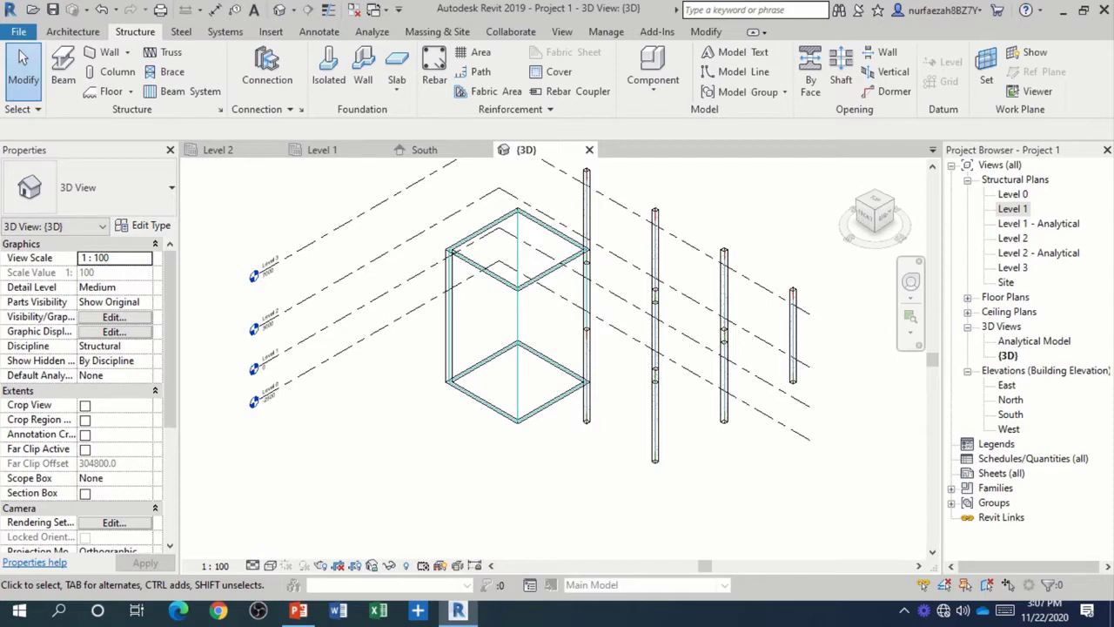
{"action": "scroll", "coordinate": [668, 350], "scroll_direction": "down", "scroll_amount": 1}
{"action": "scroll", "coordinate": [667, 351], "scroll_direction": "down", "scroll_amount": 1}
{"action": "scroll", "coordinate": [667, 350], "scroll_direction": "down", "scroll_amount": 1}
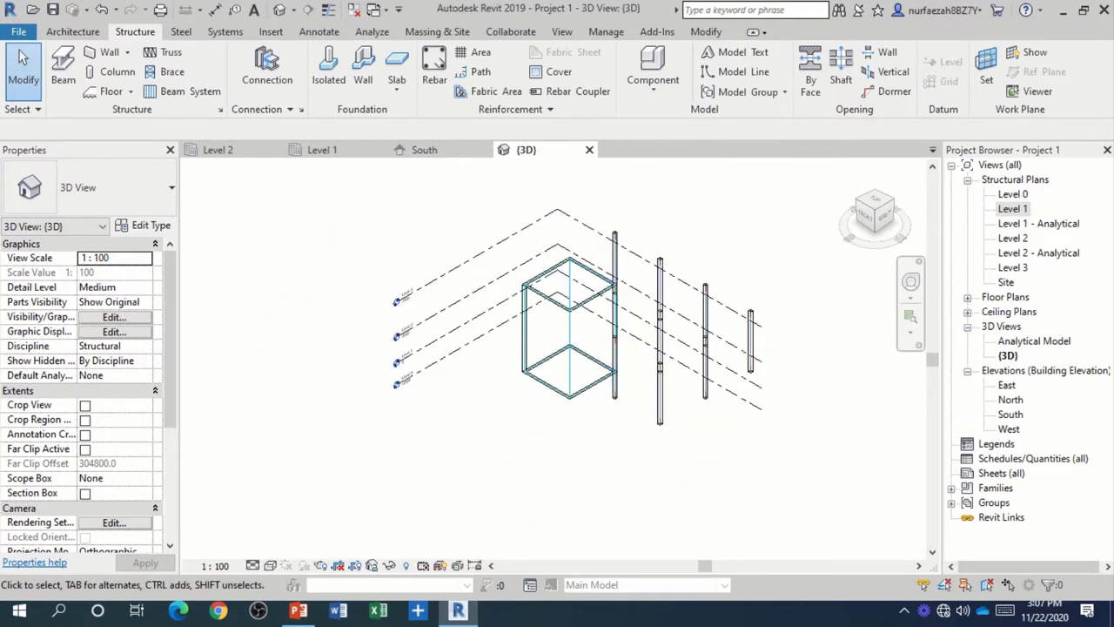
{"action": "left_click_drag", "start_coordinate": [487, 192], "coordinate": [766, 458]}
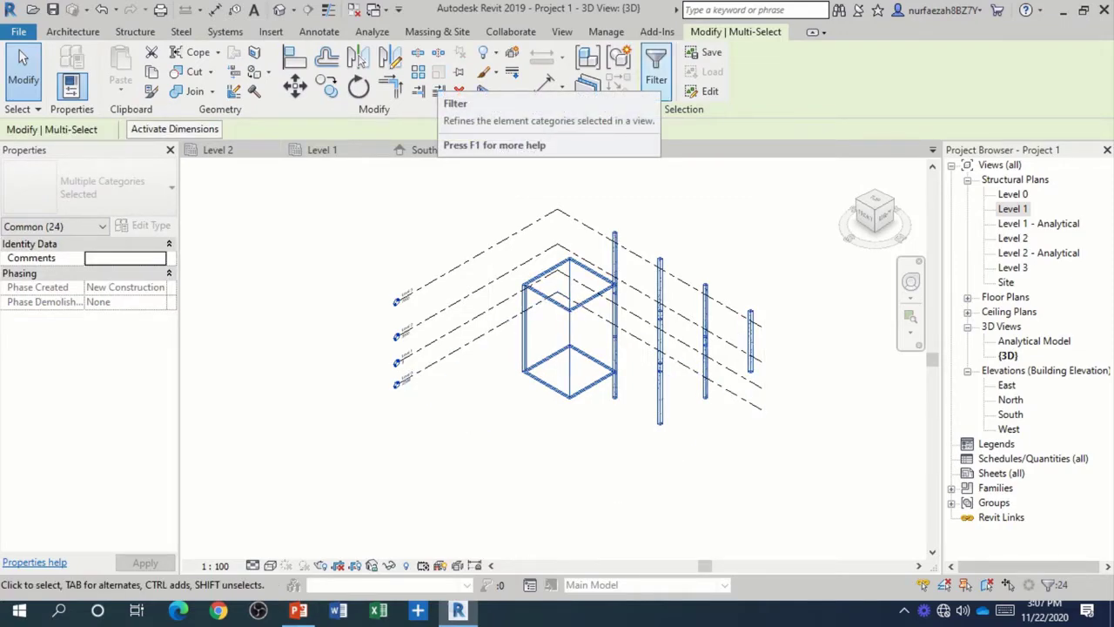
- Filter out Analytical Columns, Analytical Walls and Walls, keeping only the 8 structural columns
{"action": "left_click", "coordinate": [657, 65]}
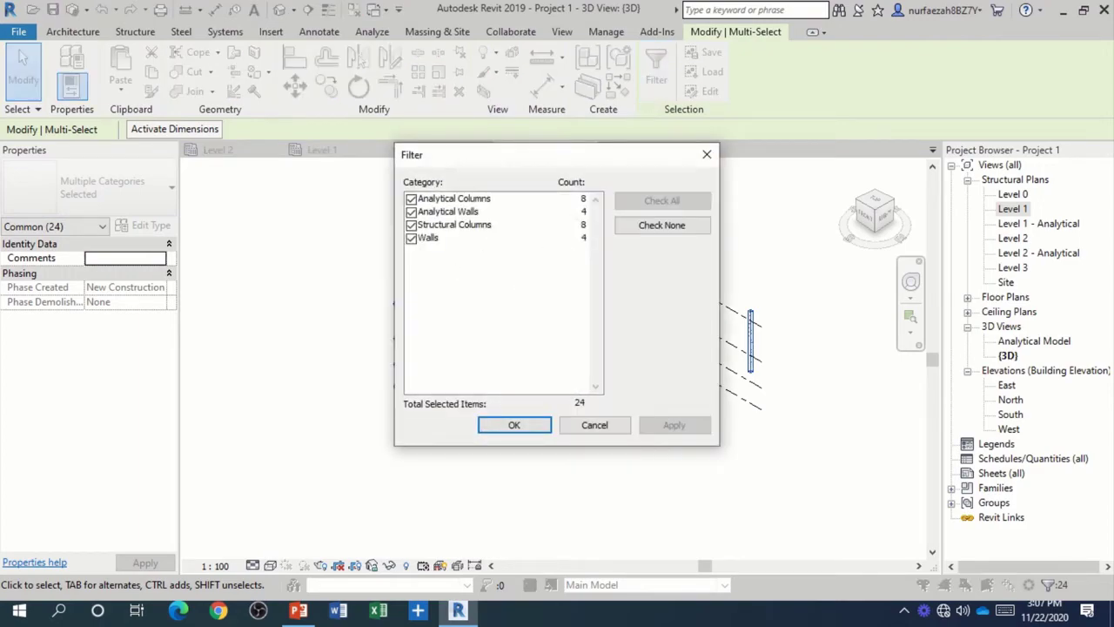
{"action": "left_click", "coordinate": [410, 199]}
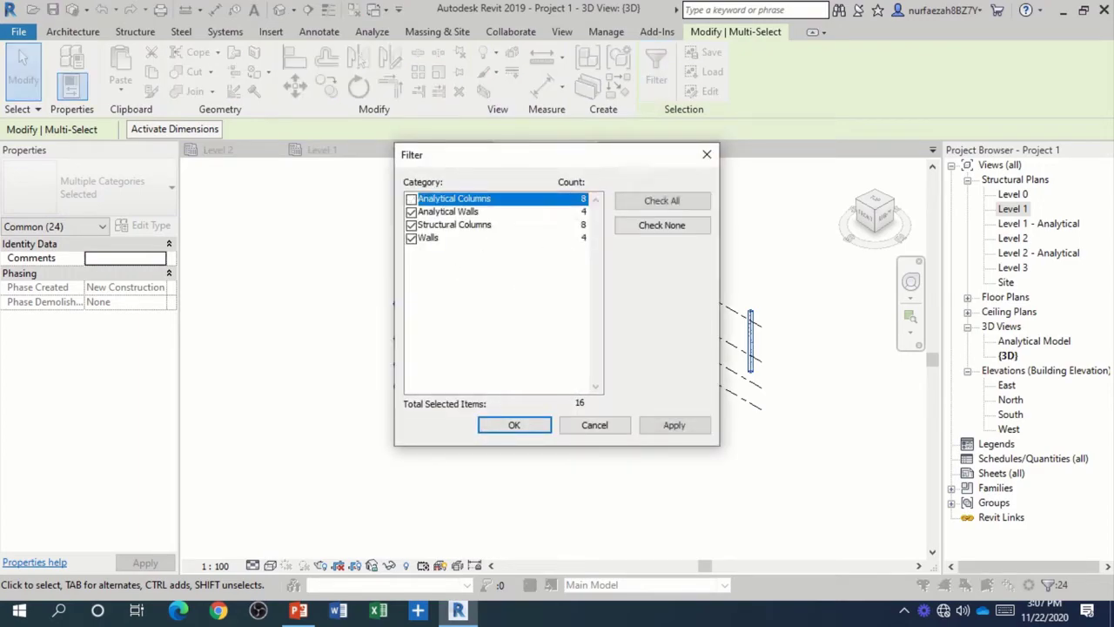
{"action": "left_click", "coordinate": [411, 212]}
{"action": "left_click", "coordinate": [411, 238]}
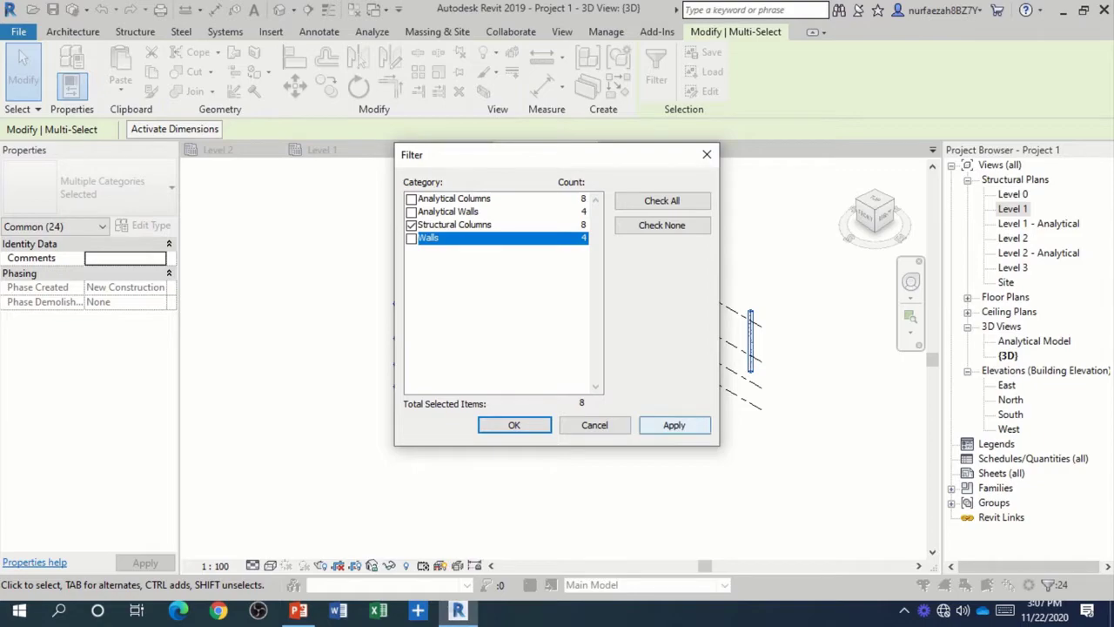
{"action": "left_click", "coordinate": [674, 425]}
{"action": "left_click", "coordinate": [514, 425]}
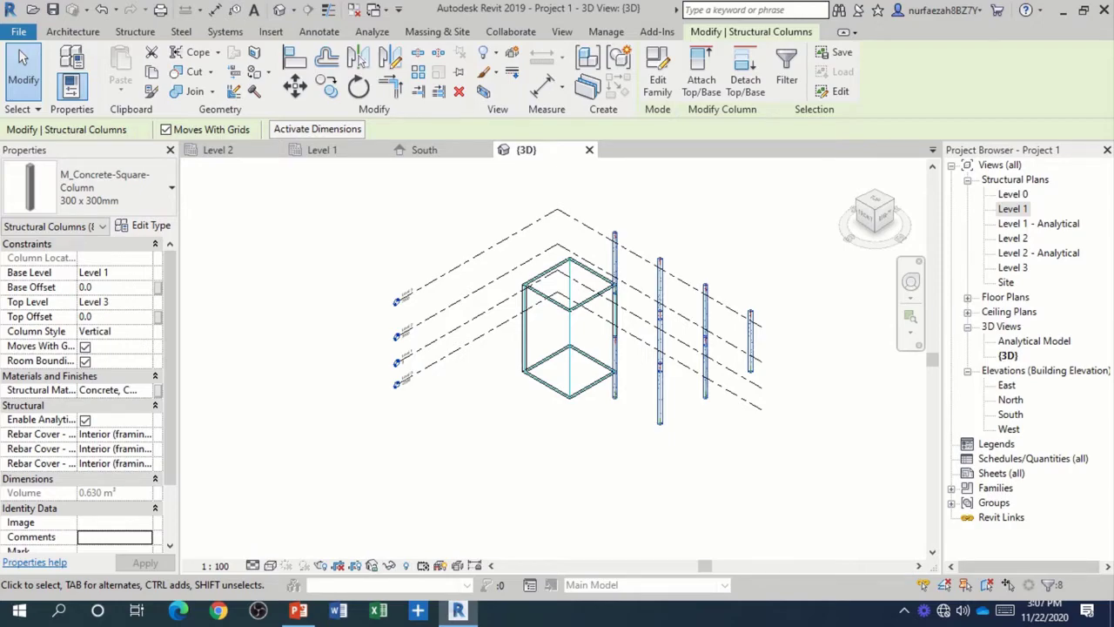
- Set the selected columns' Base Level to Level 0 and orbit to check them
{"action": "left_click", "coordinate": [108, 273]}
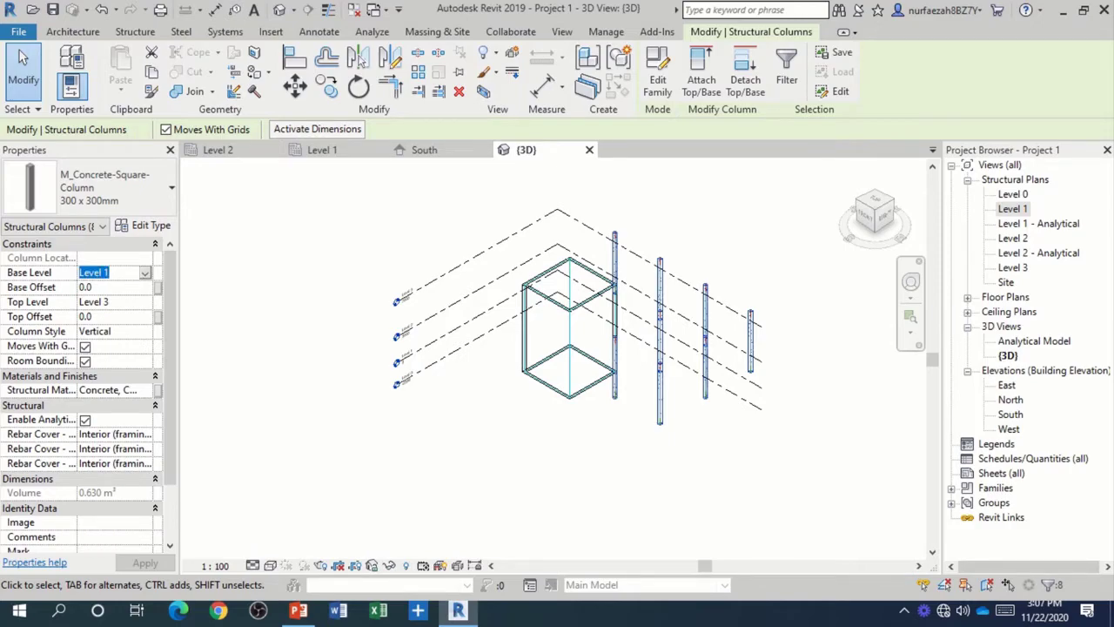
{"action": "left_click", "coordinate": [145, 272]}
{"action": "left_click", "coordinate": [104, 287]}
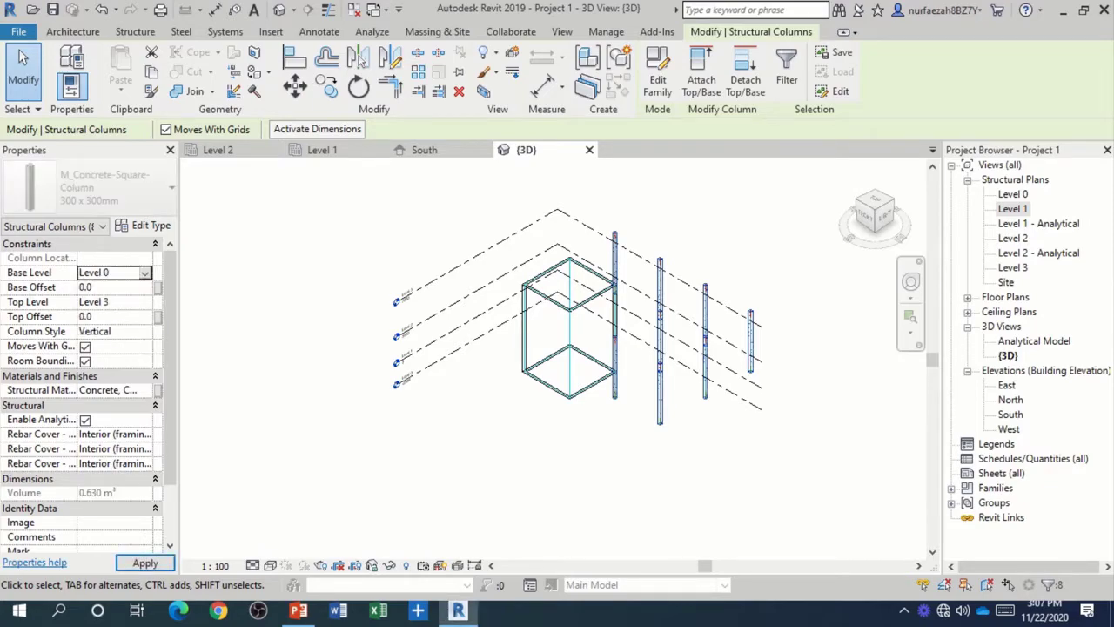
{"action": "left_click", "coordinate": [146, 563]}
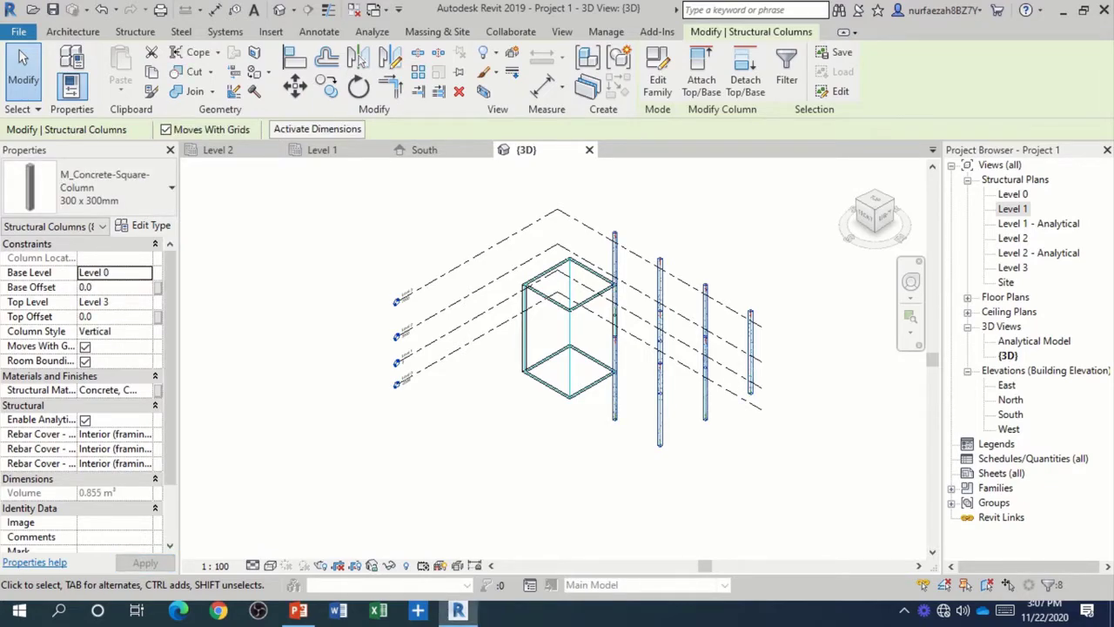
{"action": "key", "text": "Escape"}
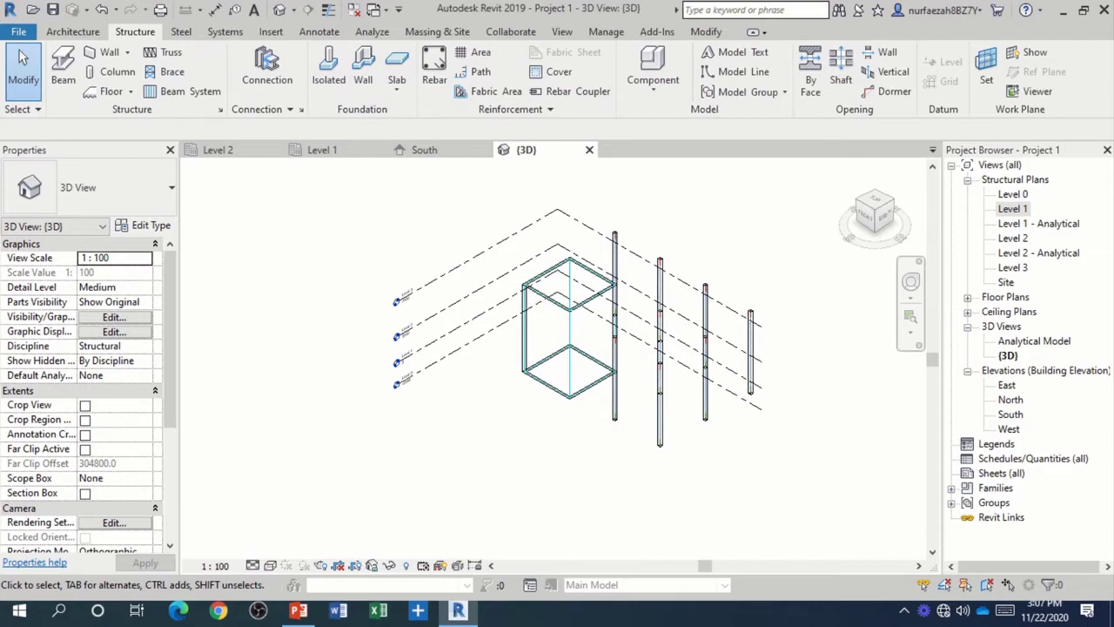
{"action": "scroll", "coordinate": [640, 435], "scroll_direction": "up", "scroll_amount": 2}
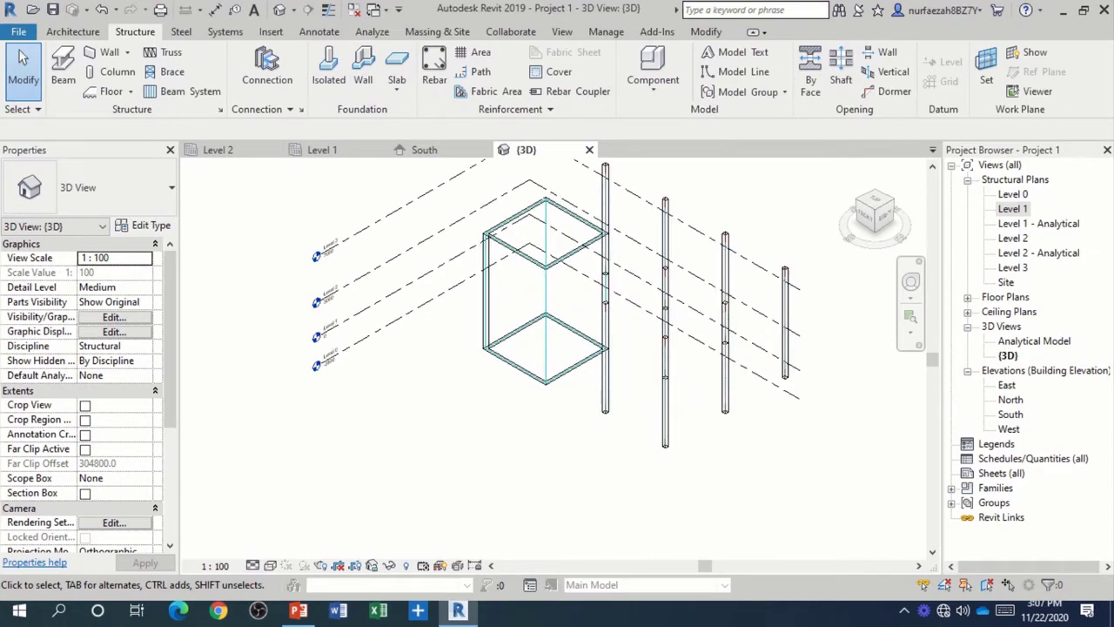
{"action": "middle_click_drag", "start_coordinate": [557, 348], "coordinate": [540, 348], "text": "shift"}
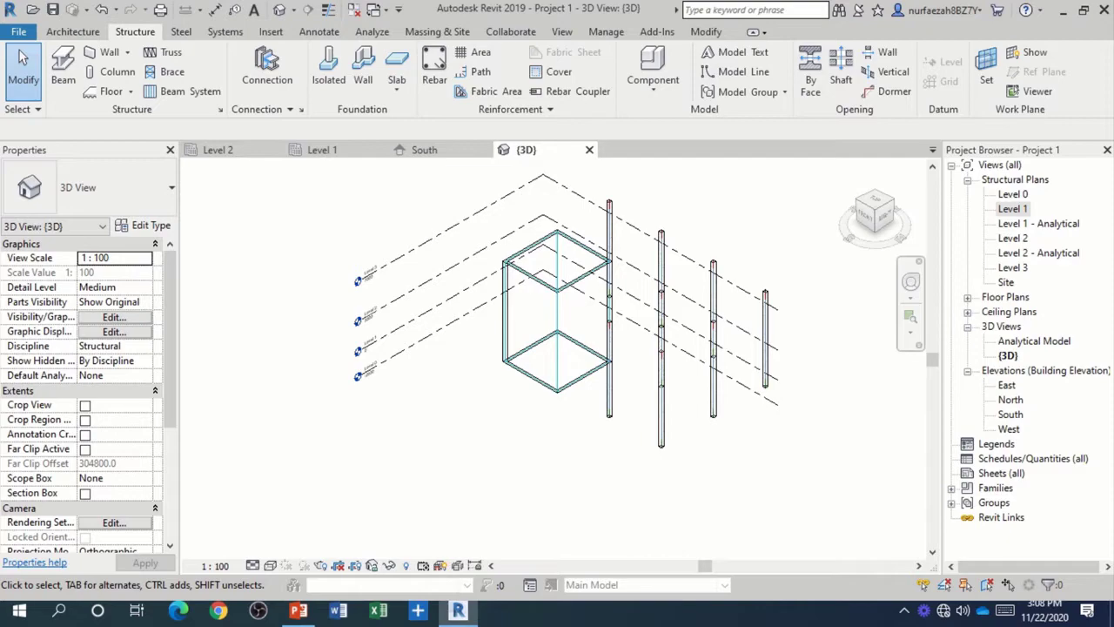
- Open the Level 1 plan and start a beam using M_Concrete-Rectangular Beam 300 x 600mm
{"action": "double_click", "coordinate": [1012, 209]}
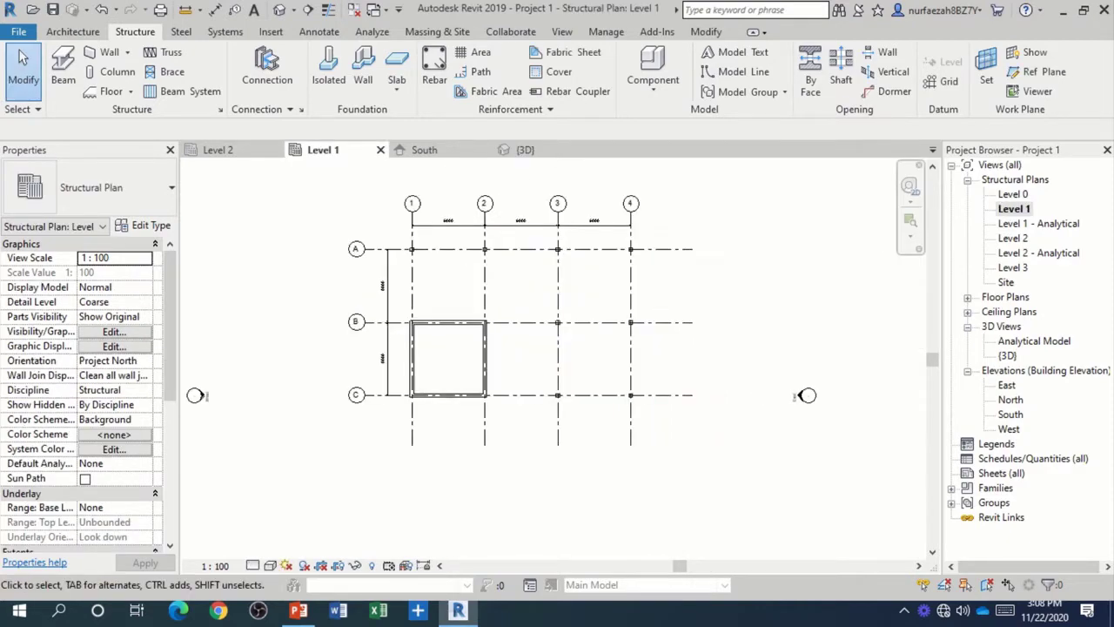
{"action": "scroll", "coordinate": [609, 444], "scroll_direction": "down", "scroll_amount": 1}
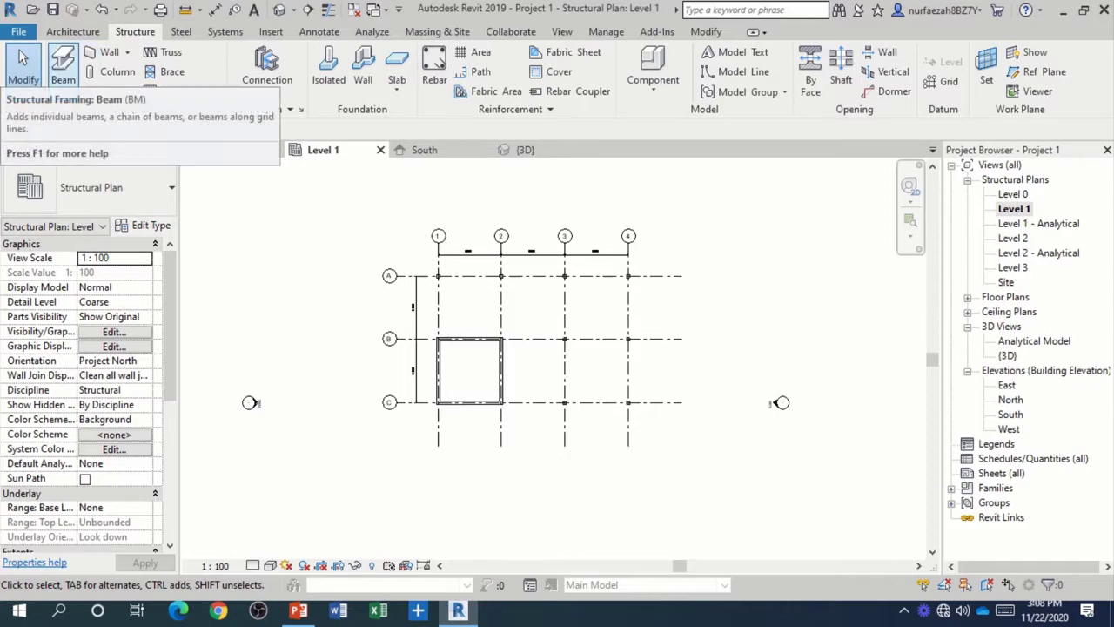
{"action": "left_click", "coordinate": [62, 69]}
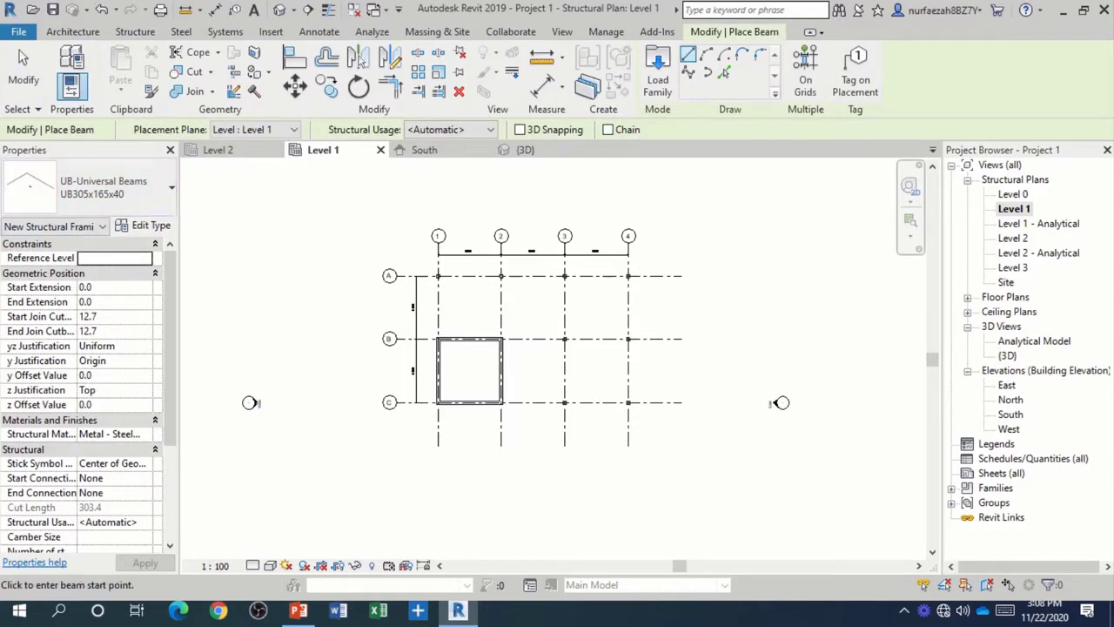
{"action": "left_click", "coordinate": [171, 187]}
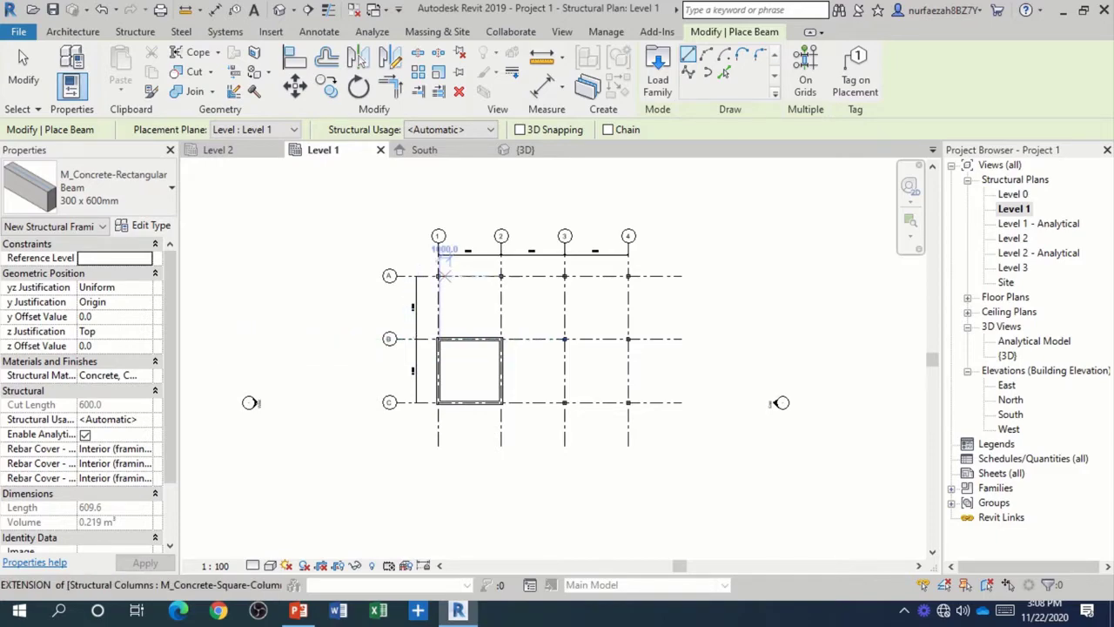
- Place a 300 x 600mm concrete beam along grid A from grid 1 to grid 4
{"action": "scroll", "coordinate": [444, 283], "scroll_direction": "up", "scroll_amount": 3}
{"action": "scroll", "coordinate": [293, 282], "scroll_direction": "down", "scroll_amount": 1}
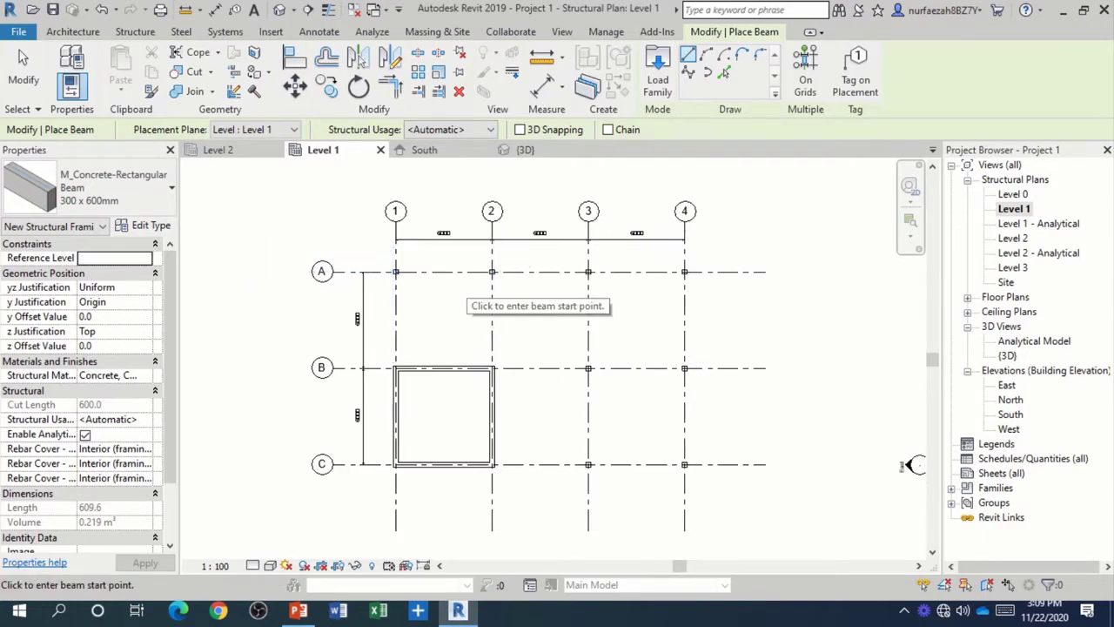
{"action": "scroll", "coordinate": [435, 261], "scroll_direction": "up", "scroll_amount": 1}
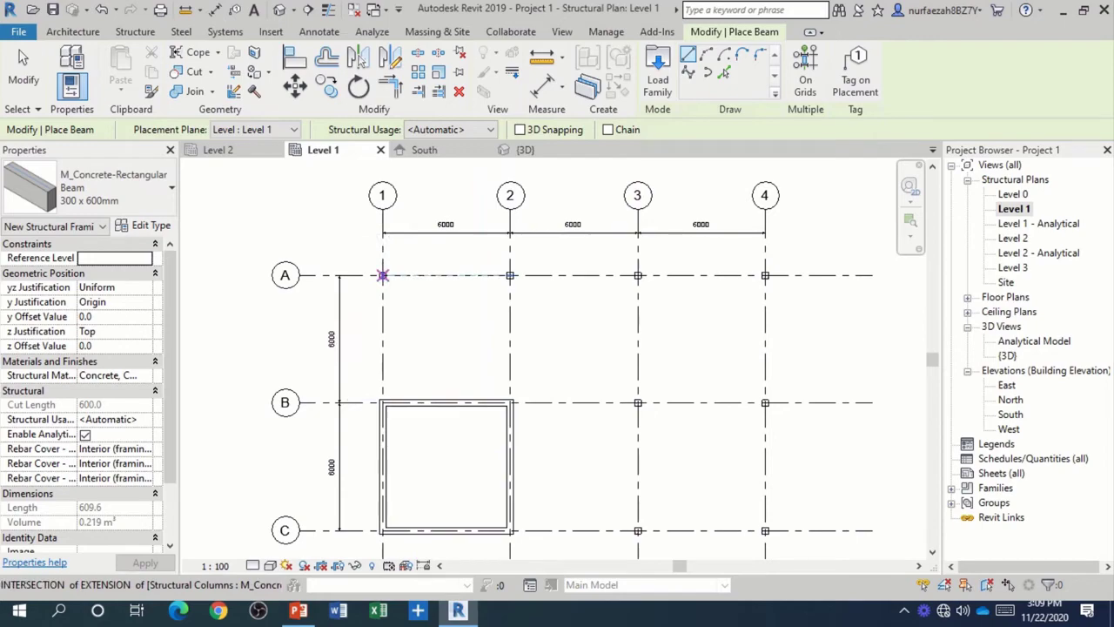
{"action": "scroll", "coordinate": [382, 275], "scroll_direction": "up", "scroll_amount": 2}
{"action": "left_click", "coordinate": [380, 275]}
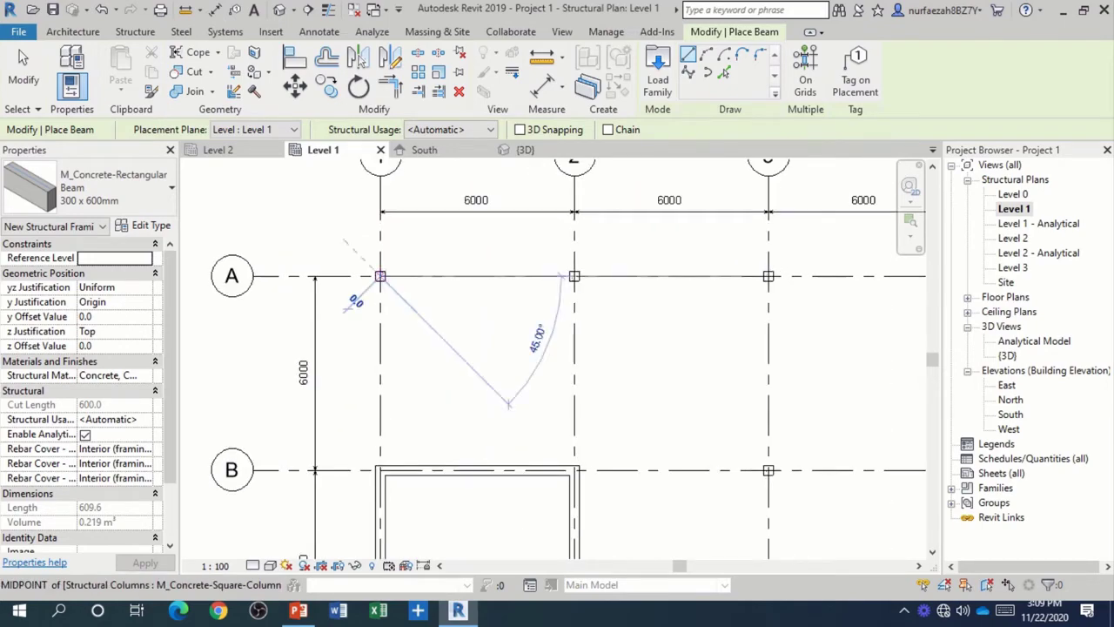
{"action": "scroll", "coordinate": [313, 263], "scroll_direction": "down", "scroll_amount": 2}
{"action": "scroll", "coordinate": [635, 261], "scroll_direction": "up", "scroll_amount": 2}
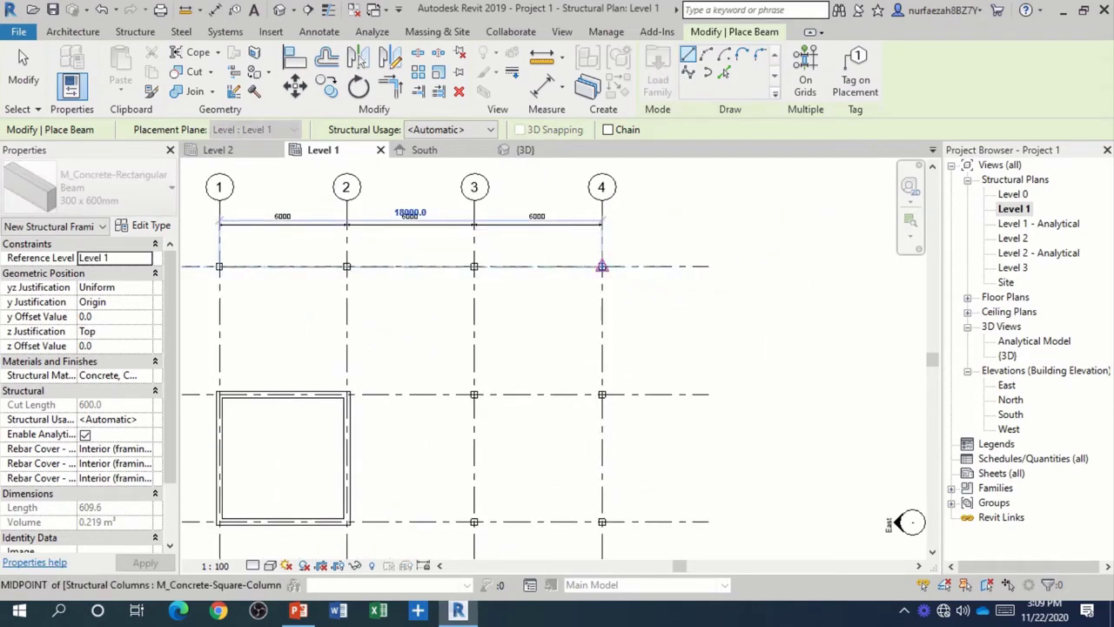
{"action": "scroll", "coordinate": [652, 253], "scroll_direction": "up", "scroll_amount": 1}
{"action": "scroll", "coordinate": [663, 250], "scroll_direction": "down", "scroll_amount": 2}
{"action": "scroll", "coordinate": [616, 259], "scroll_direction": "up", "scroll_amount": 4}
{"action": "scroll", "coordinate": [613, 261], "scroll_direction": "down", "scroll_amount": 1}
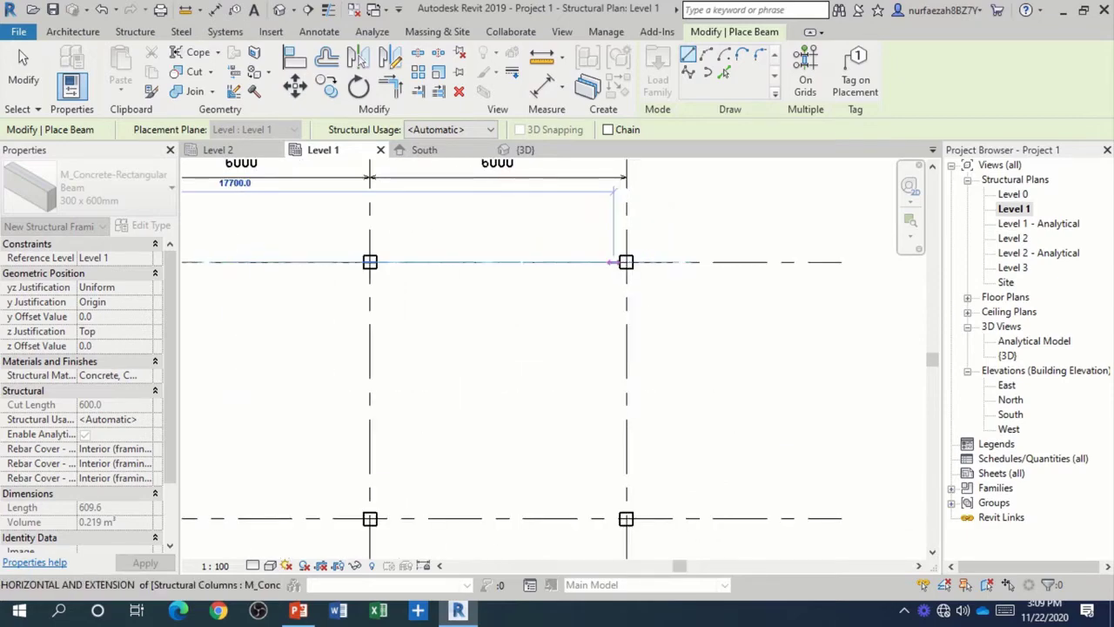
{"action": "scroll", "coordinate": [613, 261], "scroll_direction": "up", "scroll_amount": 1}
{"action": "left_click", "coordinate": [631, 262]}
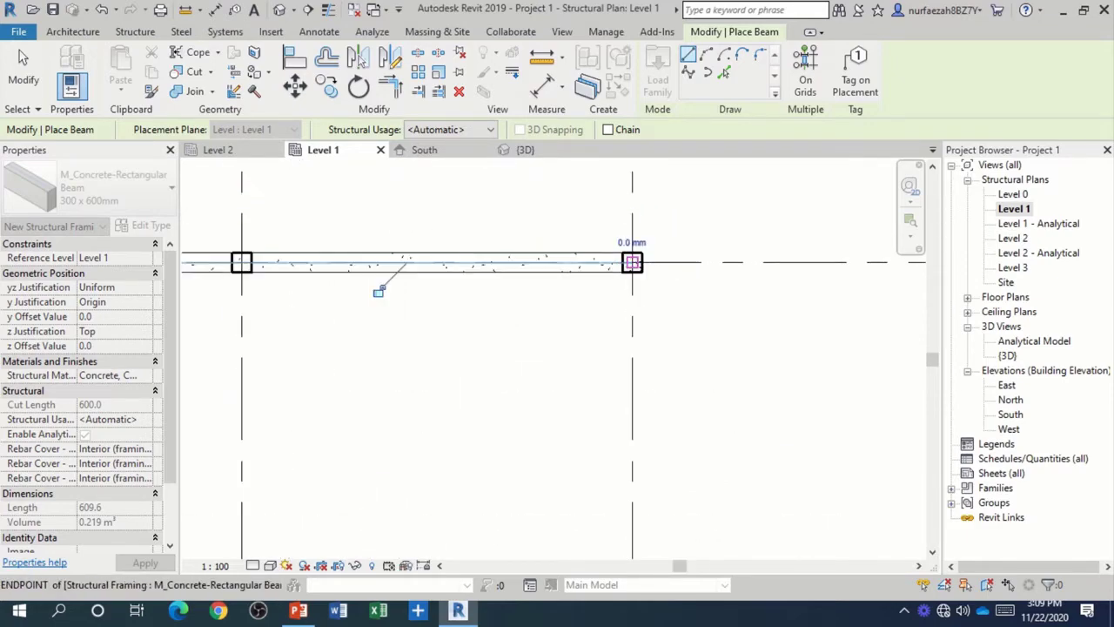
- Add beams on grids B and C running from the core wall corners to grid 4
{"action": "scroll", "coordinate": [378, 291], "scroll_direction": "down", "scroll_amount": 1}
{"action": "scroll", "coordinate": [378, 292], "scroll_direction": "down", "scroll_amount": 1}
{"action": "scroll", "coordinate": [378, 292], "scroll_direction": "up", "scroll_amount": 1}
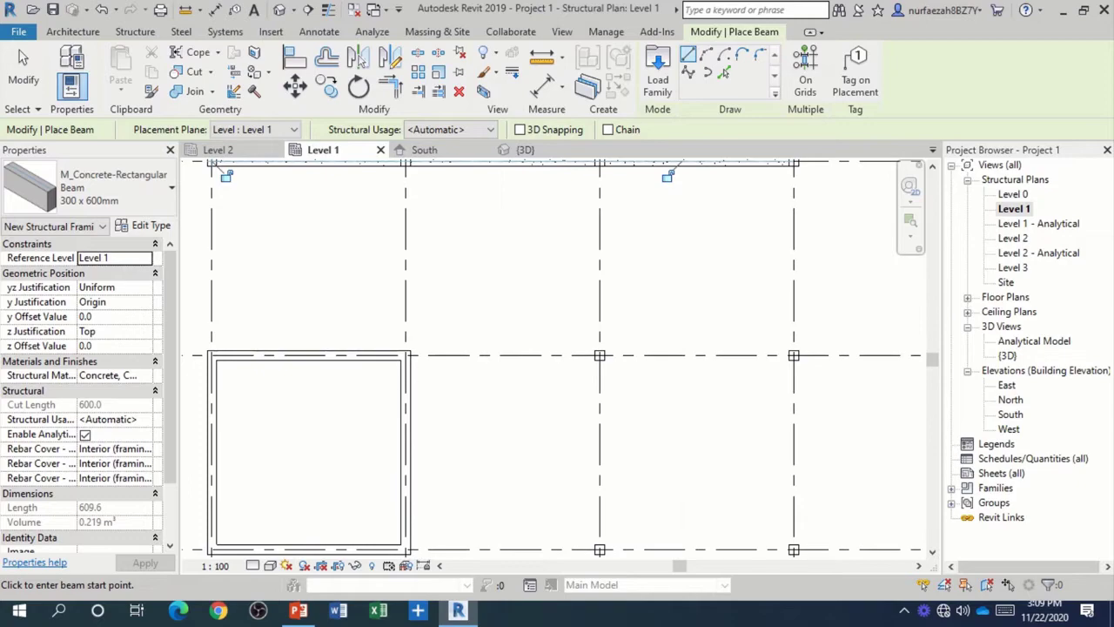
{"action": "scroll", "coordinate": [377, 291], "scroll_direction": "up", "scroll_amount": 1}
{"action": "left_click", "coordinate": [412, 348]}
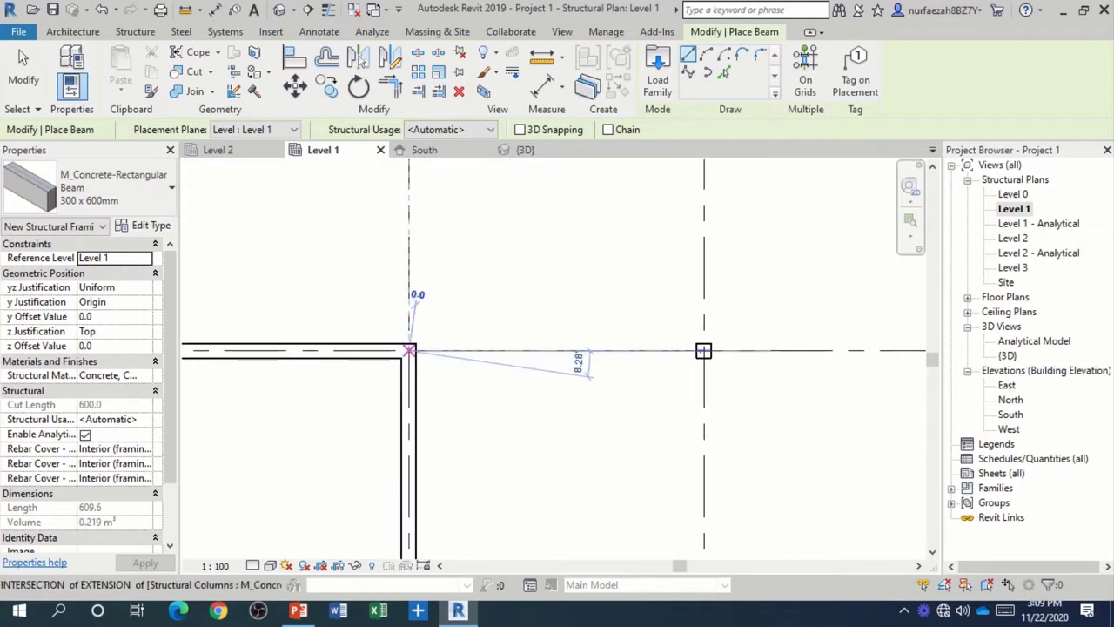
{"action": "scroll", "coordinate": [333, 330], "scroll_direction": "down", "scroll_amount": 2}
{"action": "scroll", "coordinate": [487, 322], "scroll_direction": "up", "scroll_amount": 1}
{"action": "scroll", "coordinate": [609, 313], "scroll_direction": "up", "scroll_amount": 1}
{"action": "scroll", "coordinate": [651, 300], "scroll_direction": "up", "scroll_amount": 1}
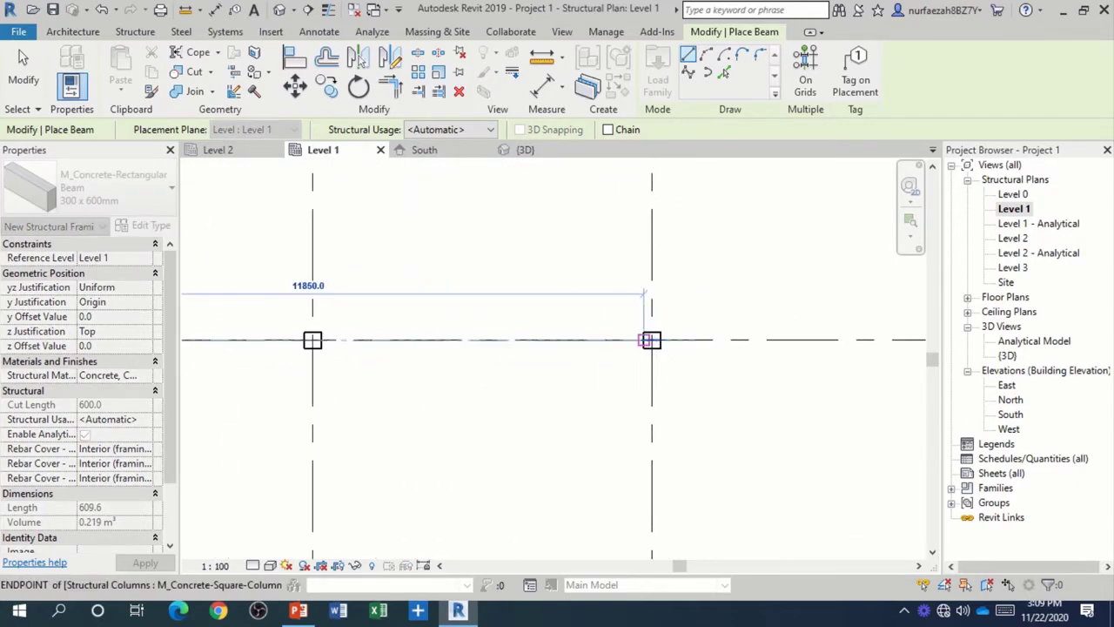
{"action": "left_click", "coordinate": [652, 339]}
{"action": "scroll", "coordinate": [389, 361], "scroll_direction": "down", "scroll_amount": 1}
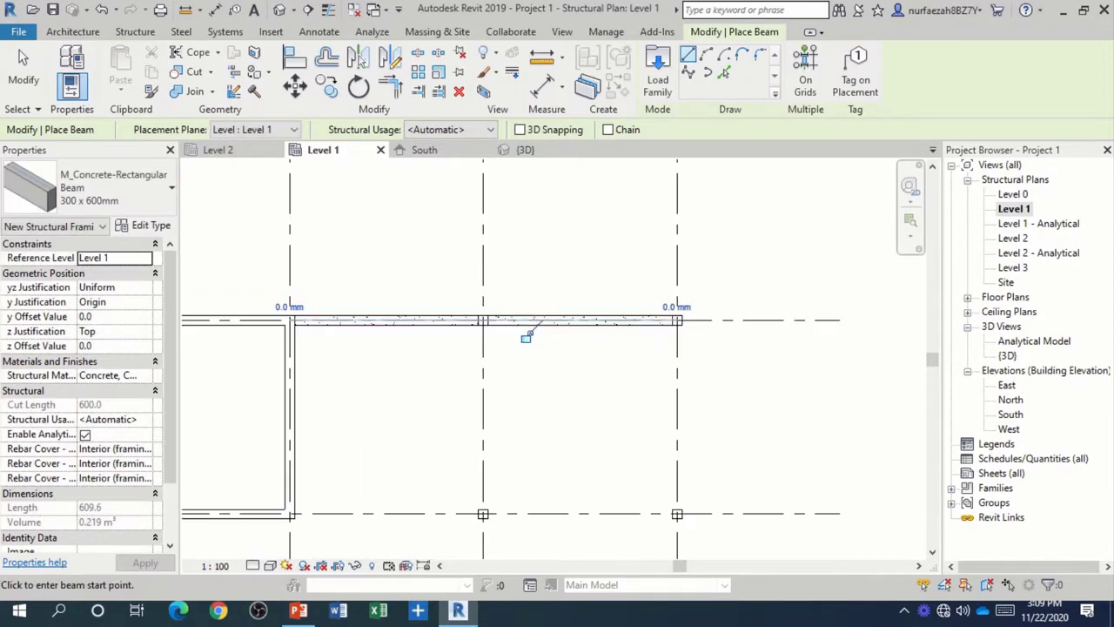
{"action": "scroll", "coordinate": [348, 488], "scroll_direction": "up", "scroll_amount": 2}
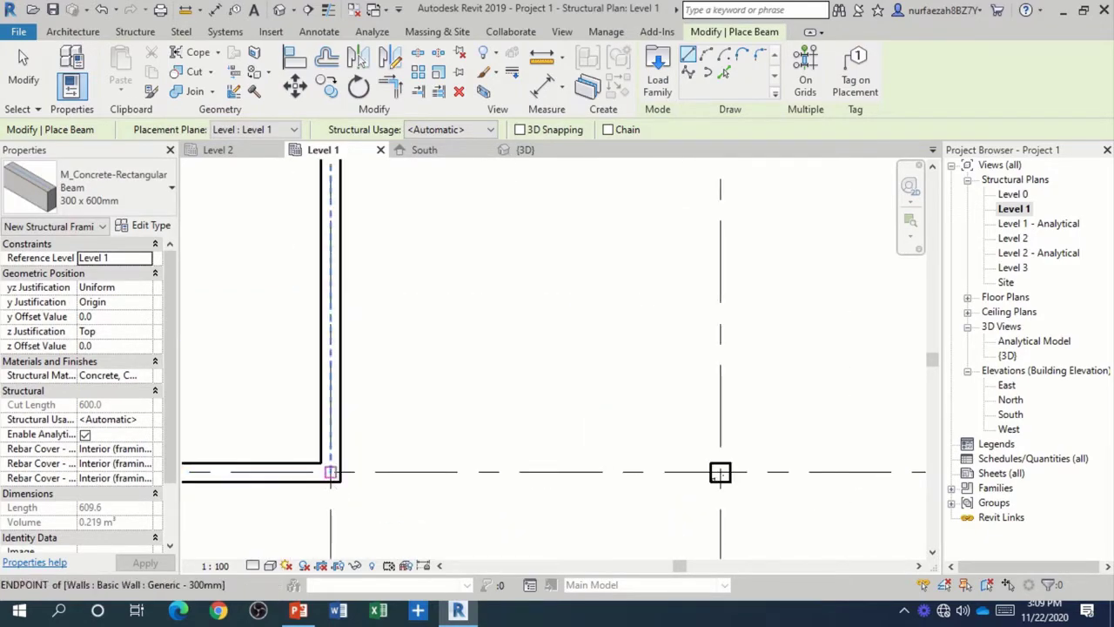
{"action": "left_click", "coordinate": [330, 472]}
{"action": "scroll", "coordinate": [452, 461], "scroll_direction": "down", "scroll_amount": 2}
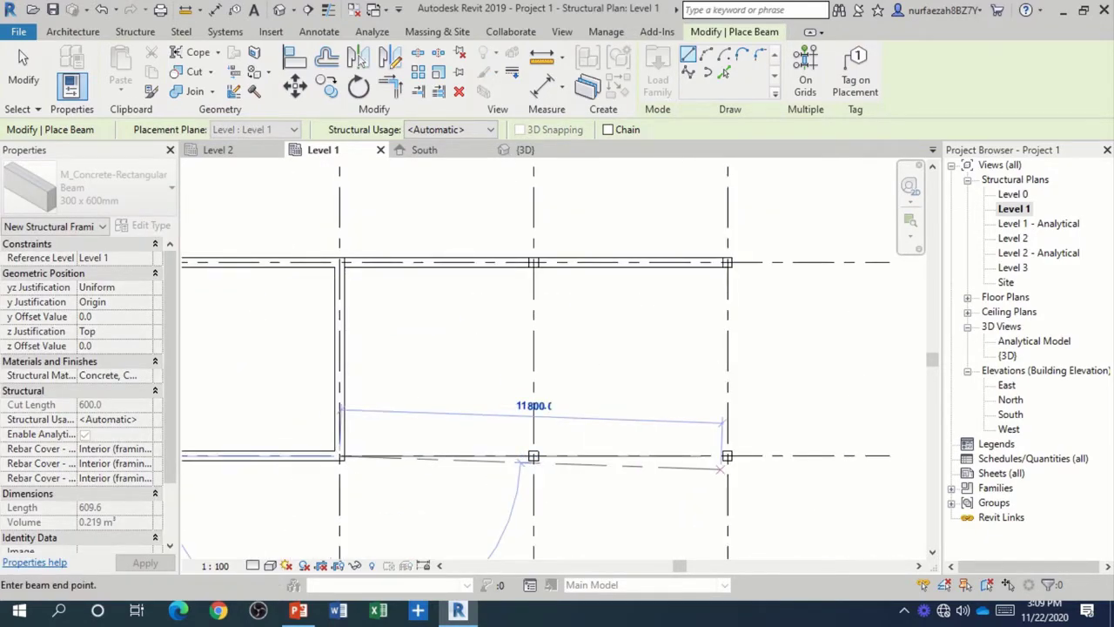
{"action": "scroll", "coordinate": [726, 469], "scroll_direction": "up", "scroll_amount": 1}
{"action": "scroll", "coordinate": [726, 468], "scroll_direction": "up", "scroll_amount": 1}
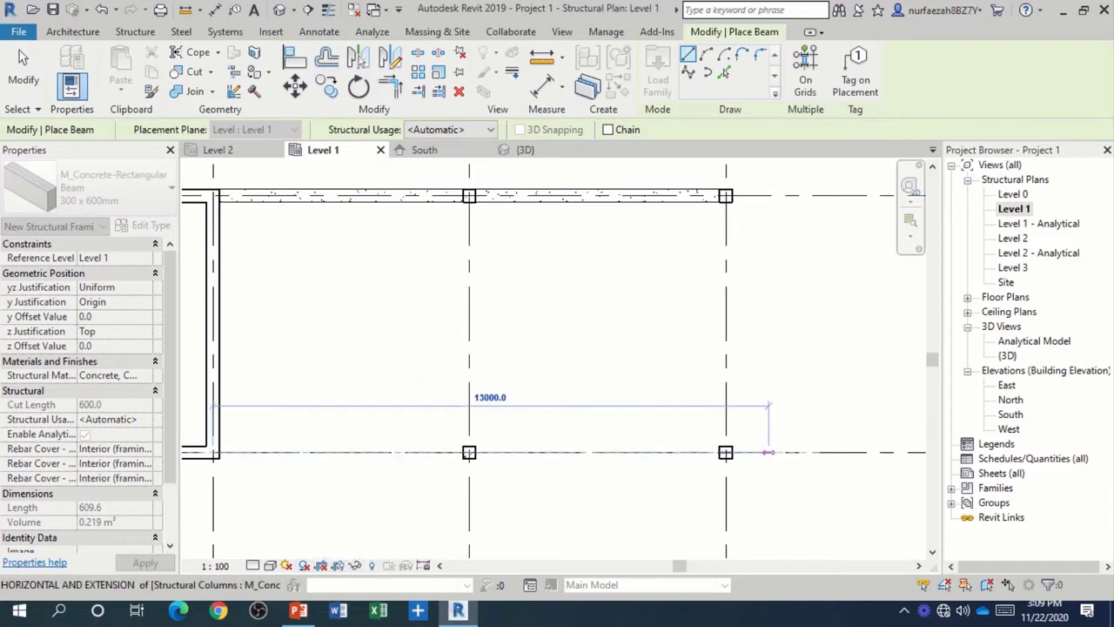
{"action": "left_click", "coordinate": [725, 452]}
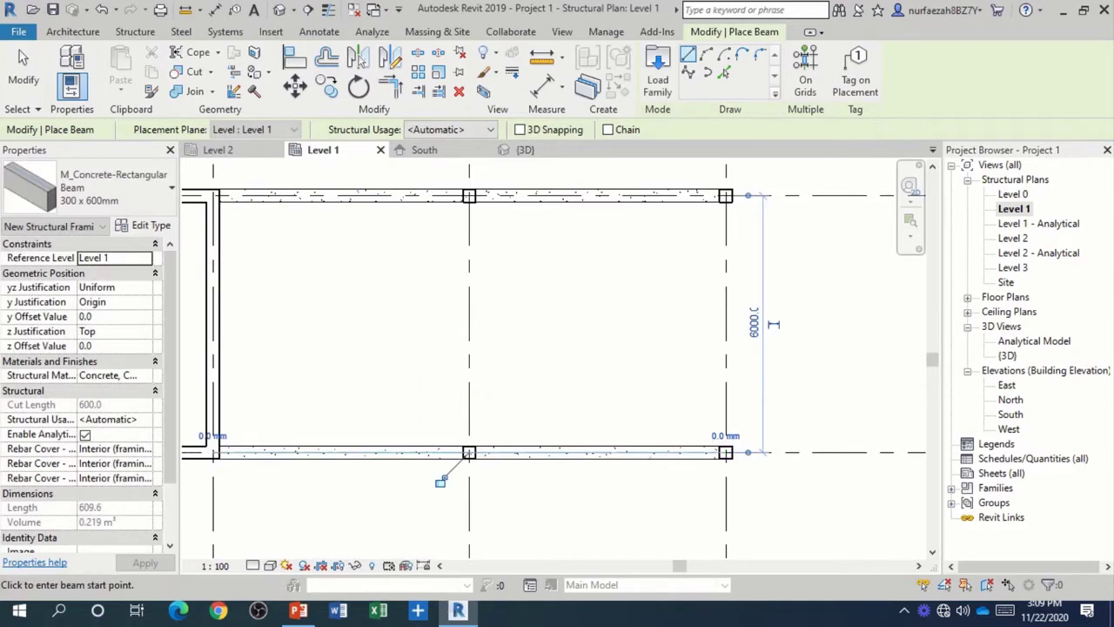
{"action": "scroll", "coordinate": [540, 435], "scroll_direction": "down", "scroll_amount": 3}
{"action": "scroll", "coordinate": [638, 448], "scroll_direction": "down", "scroll_amount": 1}
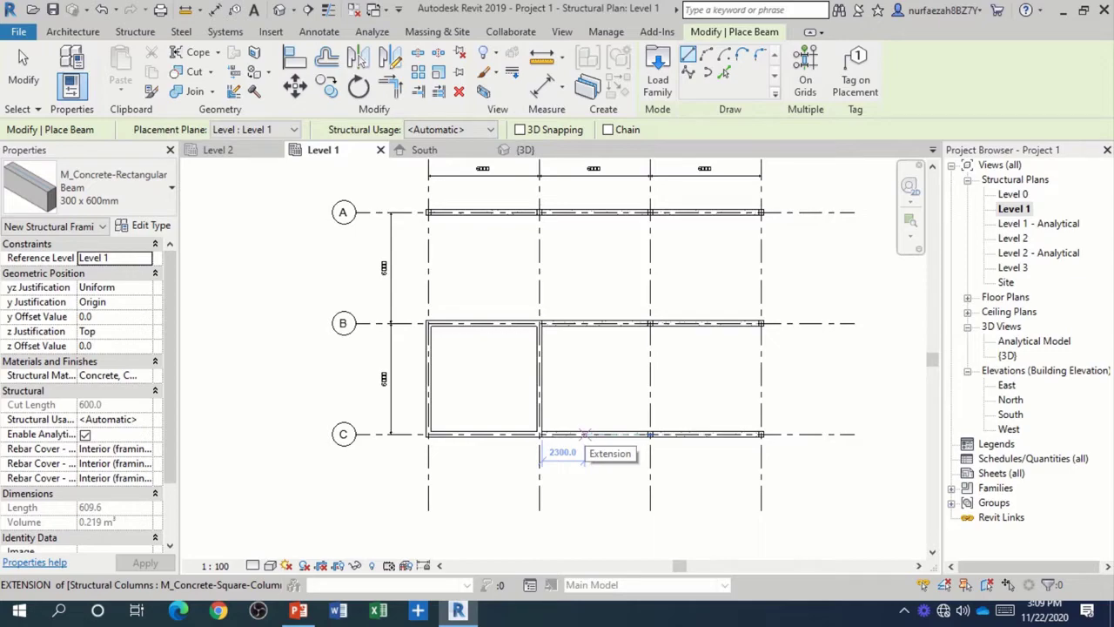
{"action": "key", "text": "Escape"}
{"action": "key", "text": "Escape"}
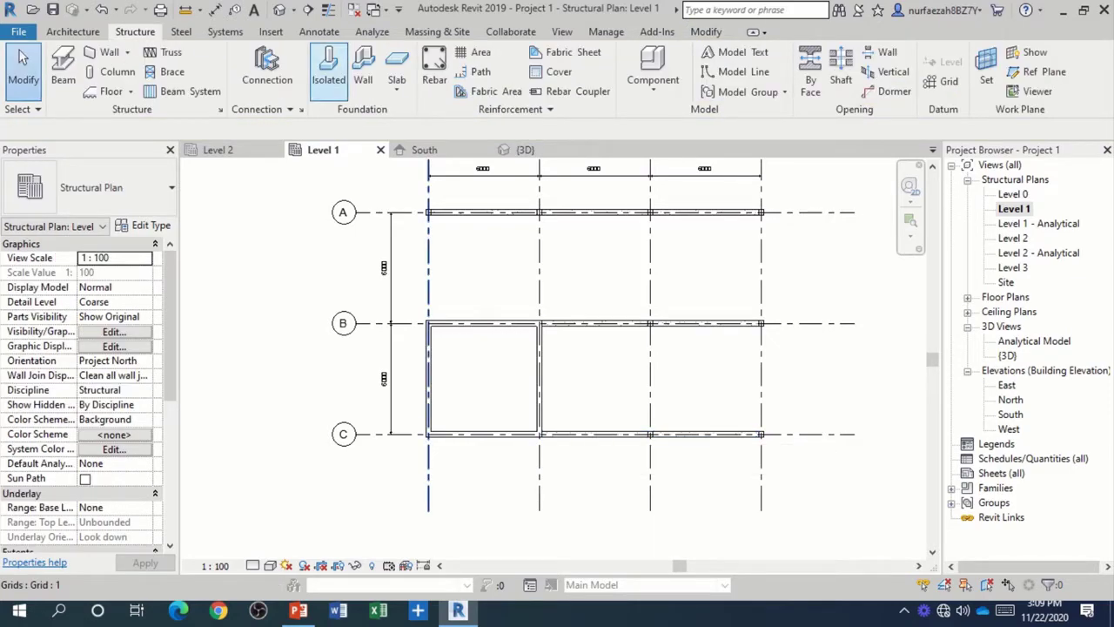
- Switch to the {3D} view and zoom in on the new Level 1 beams
{"action": "left_click", "coordinate": [279, 9]}
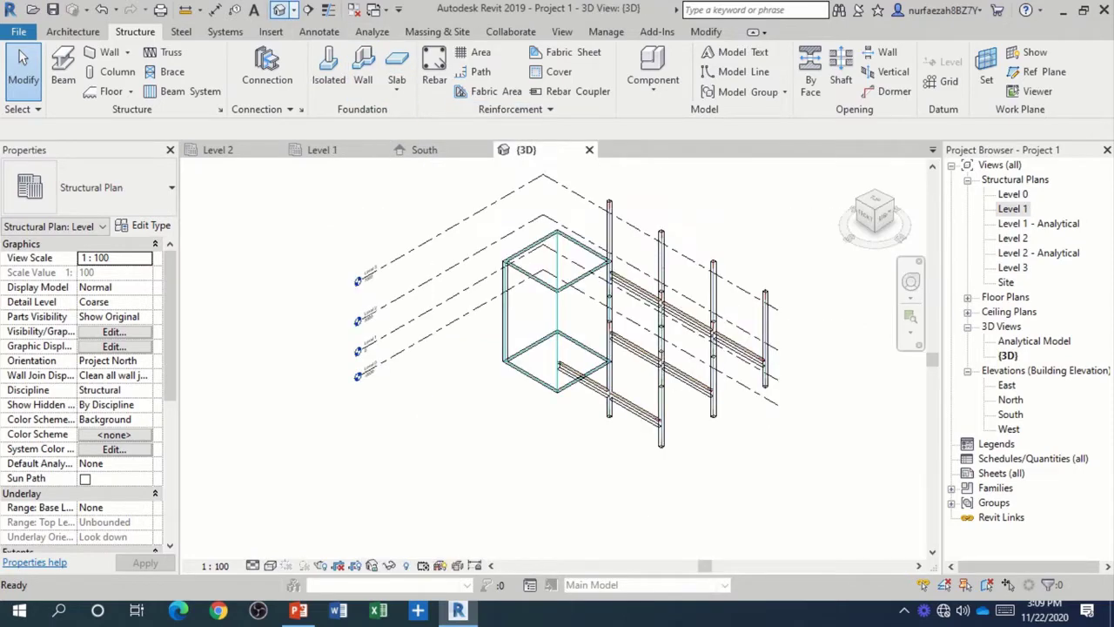
{"action": "scroll", "coordinate": [456, 352], "scroll_direction": "up", "scroll_amount": 3}
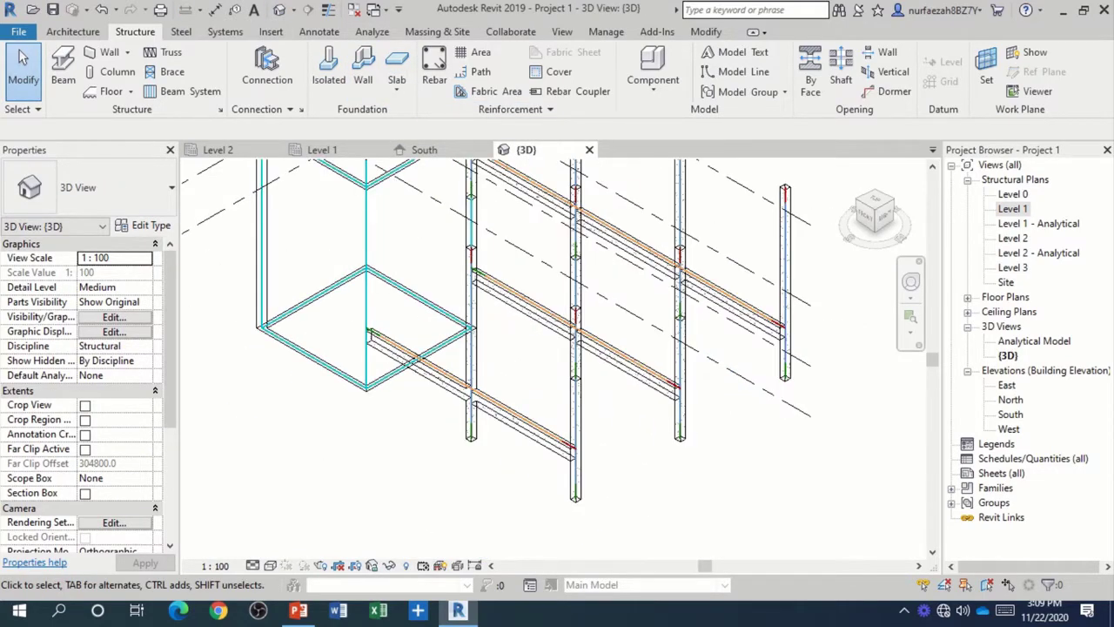
{"action": "scroll", "coordinate": [735, 348], "scroll_direction": "up", "scroll_amount": 1}
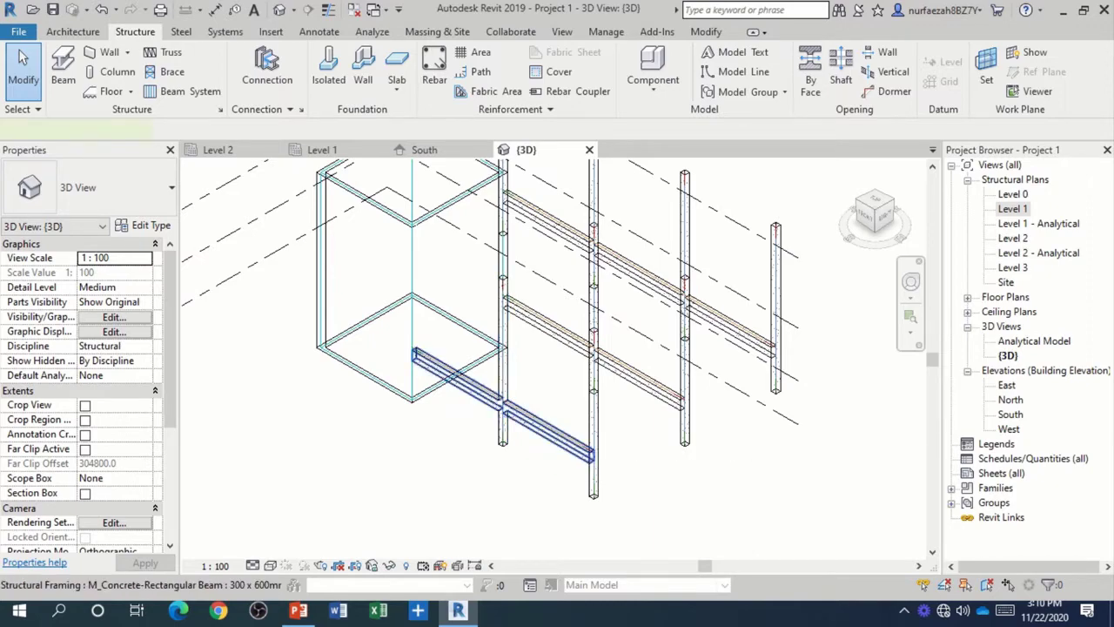
- Select the Level 1 beams with SA and copy them to the clipboard
{"action": "left_click", "coordinate": [592, 352]}
{"action": "key", "text": "s"}
{"action": "key", "text": "a"}
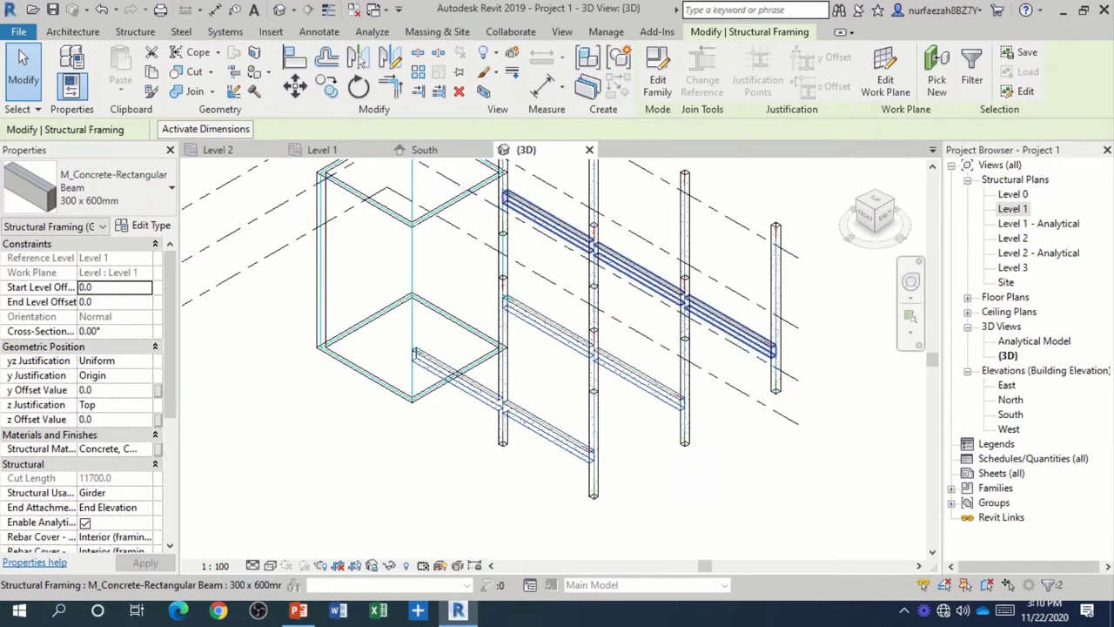
{"action": "middle_click_drag", "start_coordinate": [505, 330], "coordinate": [557, 331], "text": "shift"}
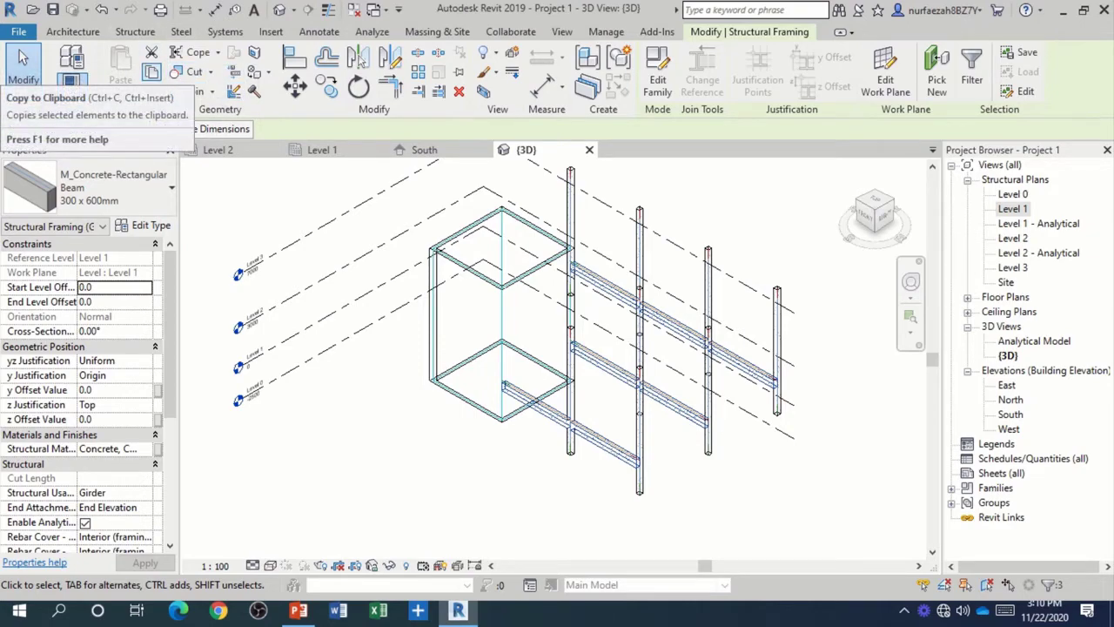
{"action": "left_click", "coordinate": [150, 72]}
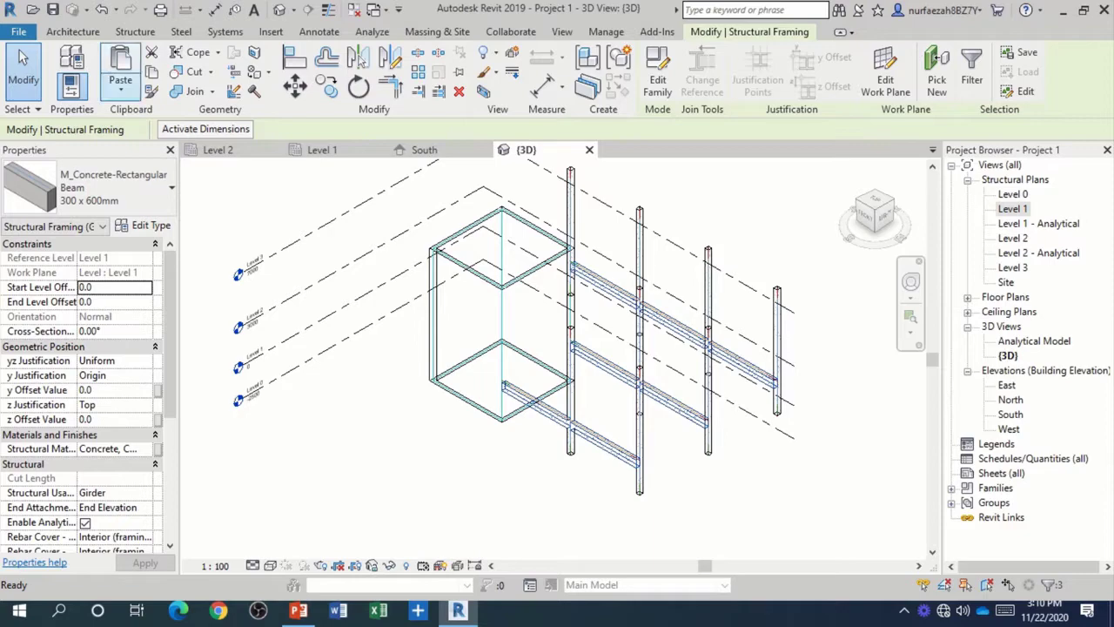
- Paste the beams Aligned to Selected Levels onto Level 2 and Level 3
{"action": "left_click", "coordinate": [120, 90]}
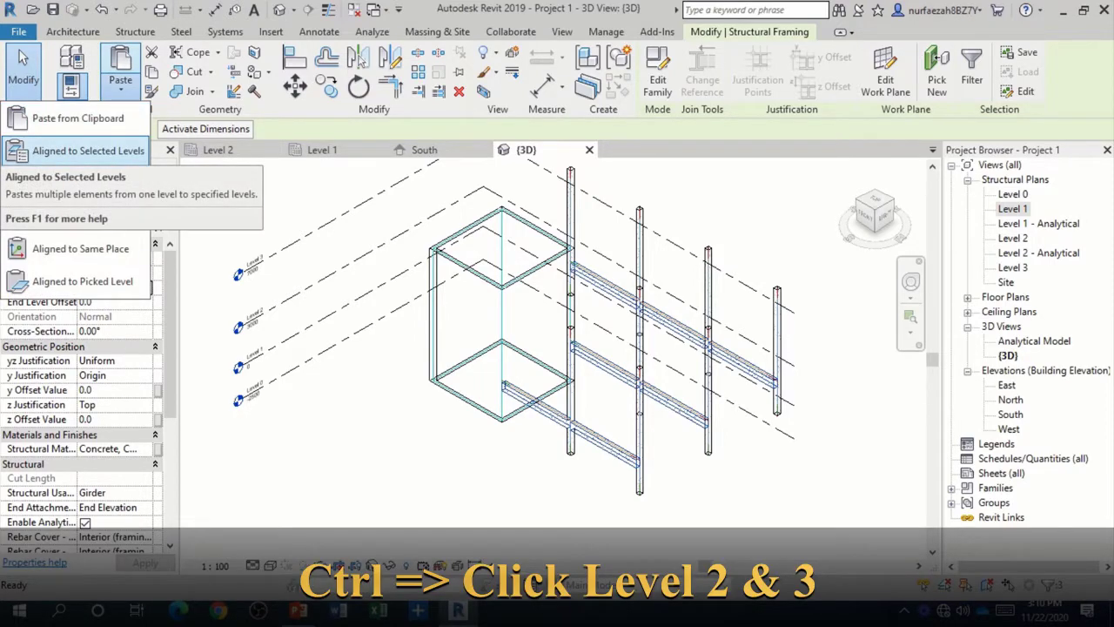
{"action": "left_click", "coordinate": [87, 151]}
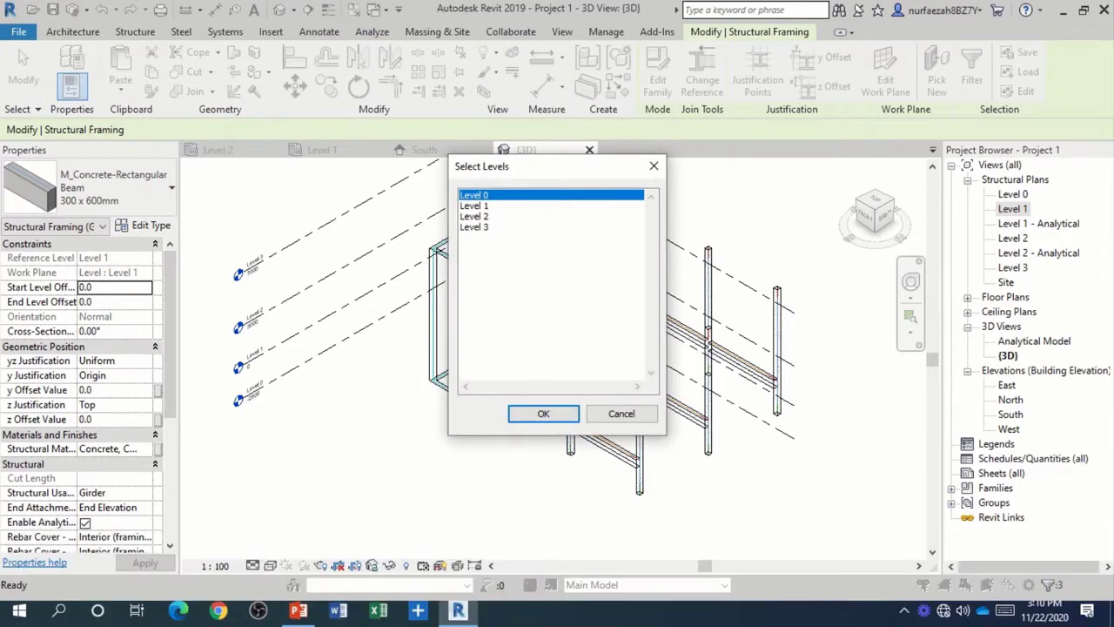
{"action": "left_click", "coordinate": [474, 216]}
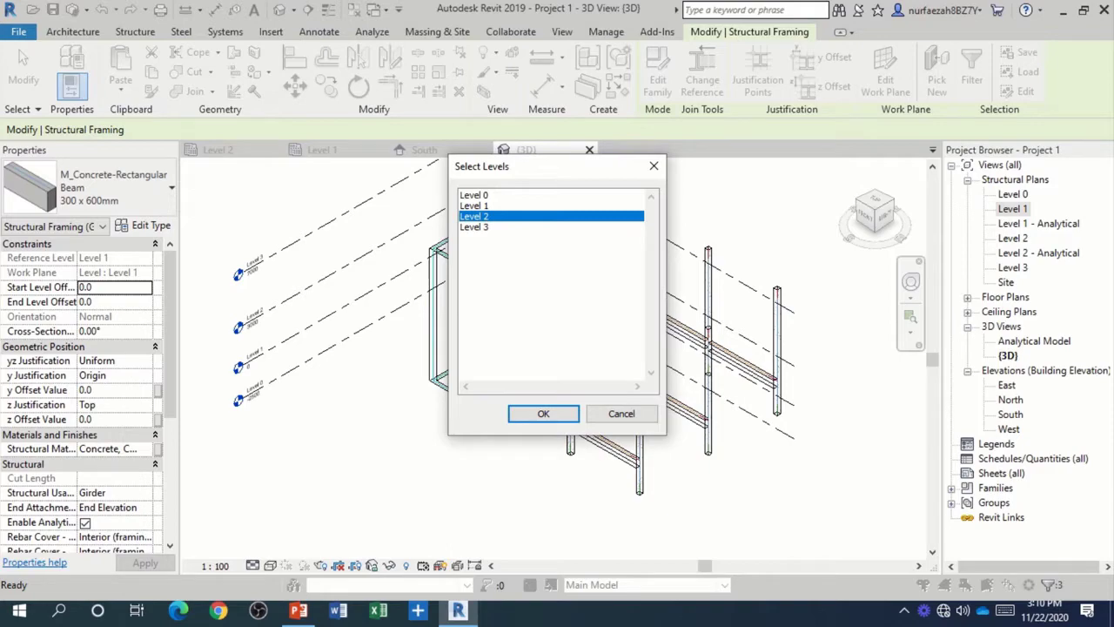
{"action": "left_click", "coordinate": [475, 226], "text": "shift"}
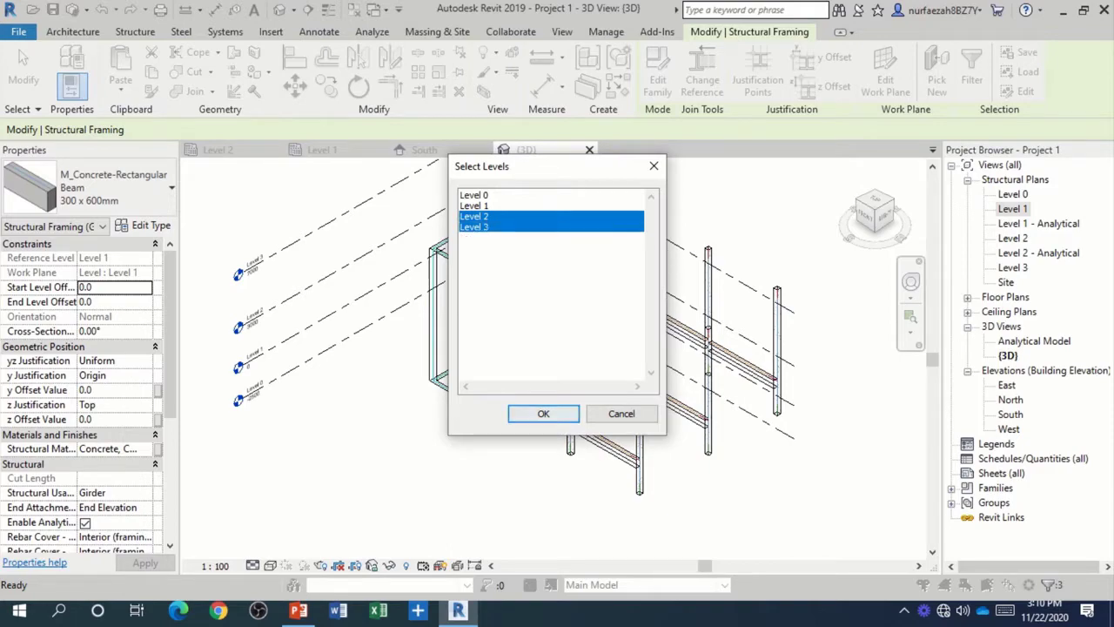
{"action": "left_click", "coordinate": [543, 413]}
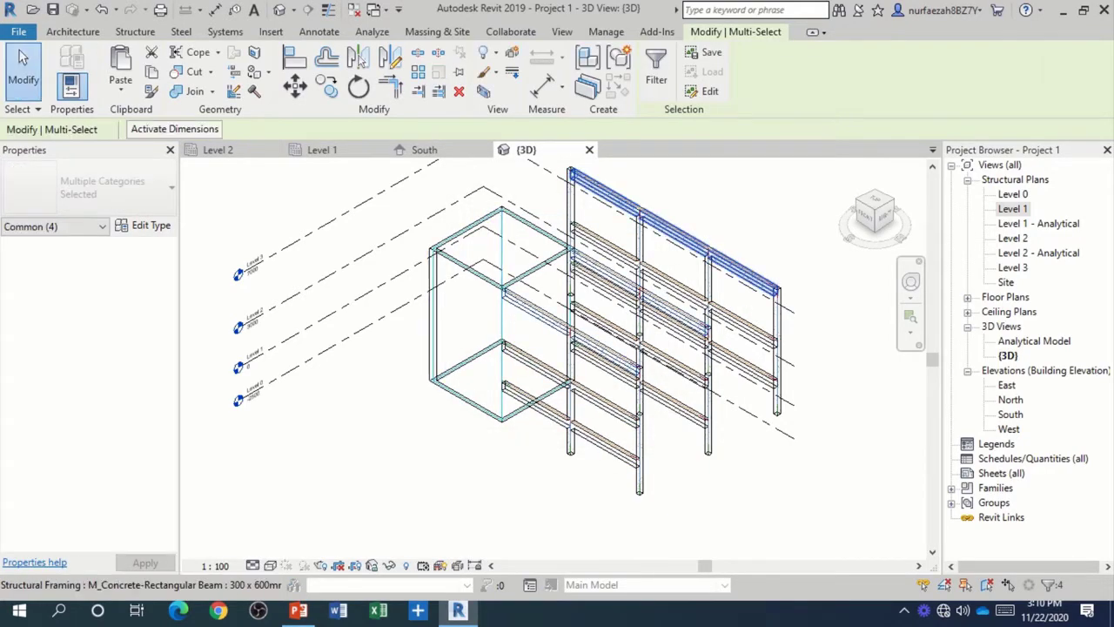
- Check the pasted beams in 3D, then return to the Level 1 structural plan
{"action": "scroll", "coordinate": [595, 360], "scroll_direction": "down", "scroll_amount": 2}
{"action": "scroll", "coordinate": [596, 360], "scroll_direction": "up", "scroll_amount": 2}
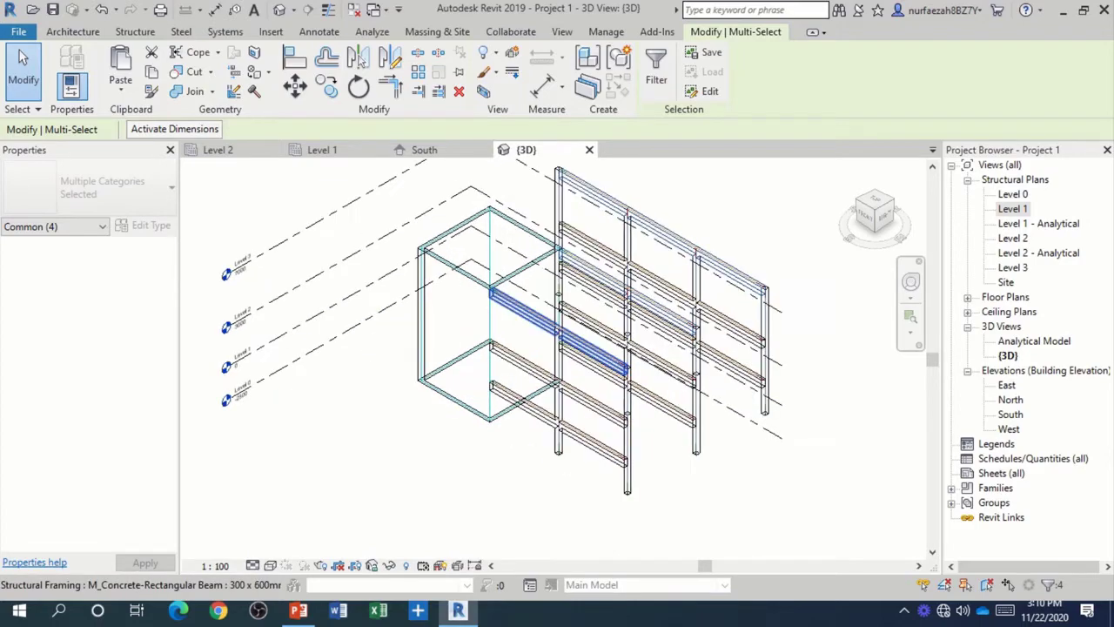
{"action": "scroll", "coordinate": [644, 435], "scroll_direction": "down", "scroll_amount": 2}
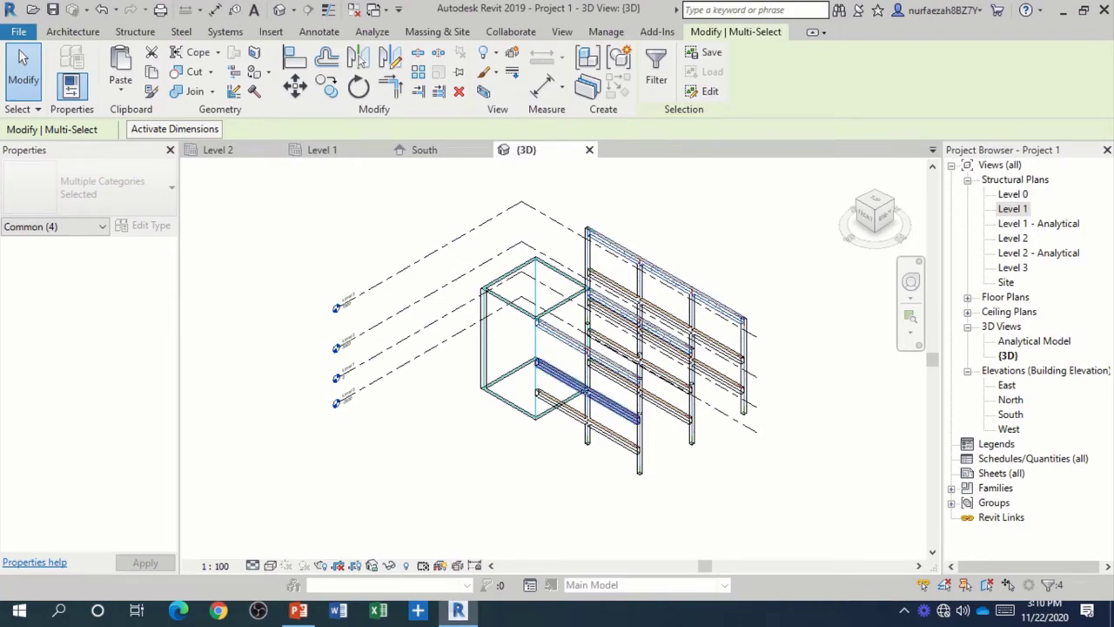
{"action": "scroll", "coordinate": [558, 333], "scroll_direction": "up", "scroll_amount": 2}
{"action": "scroll", "coordinate": [558, 334], "scroll_direction": "up", "scroll_amount": 1}
{"action": "scroll", "coordinate": [532, 357], "scroll_direction": "down", "scroll_amount": 1}
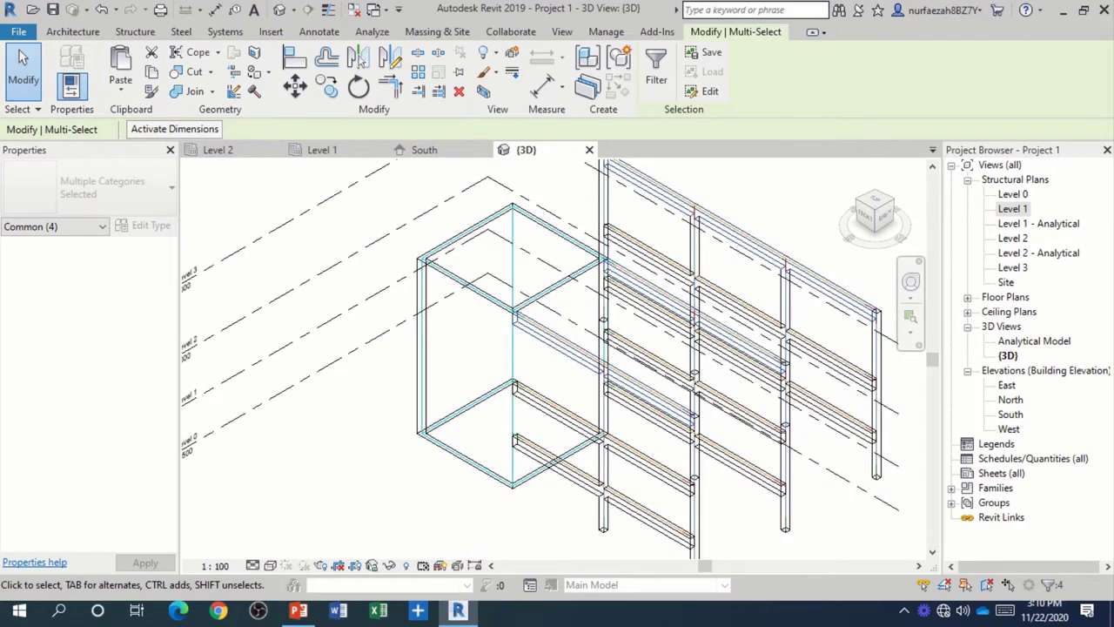
{"action": "scroll", "coordinate": [533, 357], "scroll_direction": "down", "scroll_amount": 1}
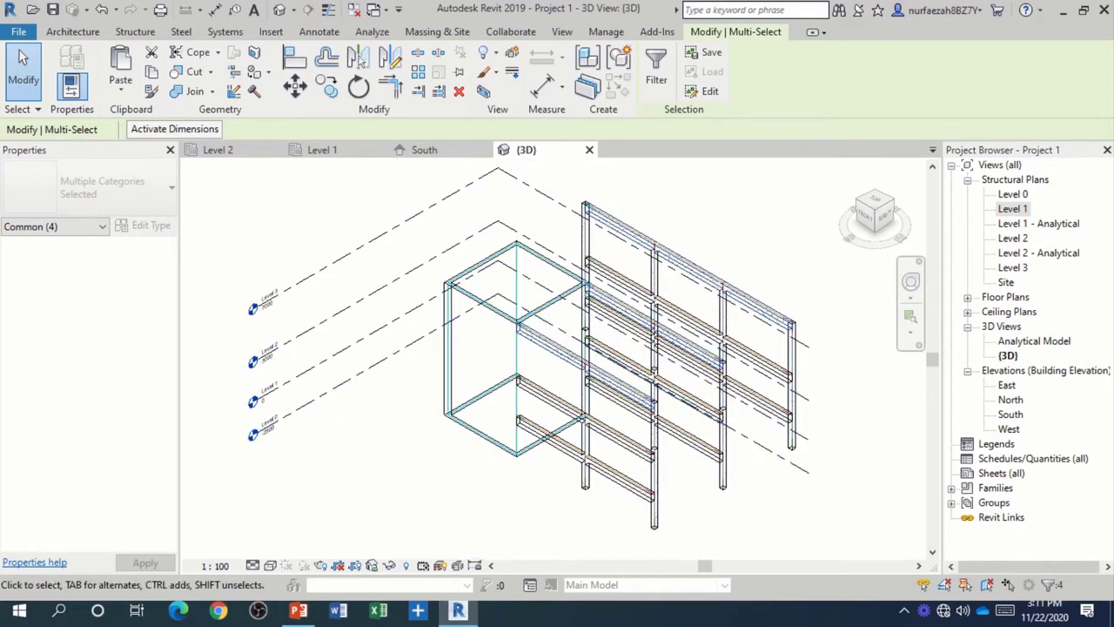
{"action": "left_click", "coordinate": [321, 149]}
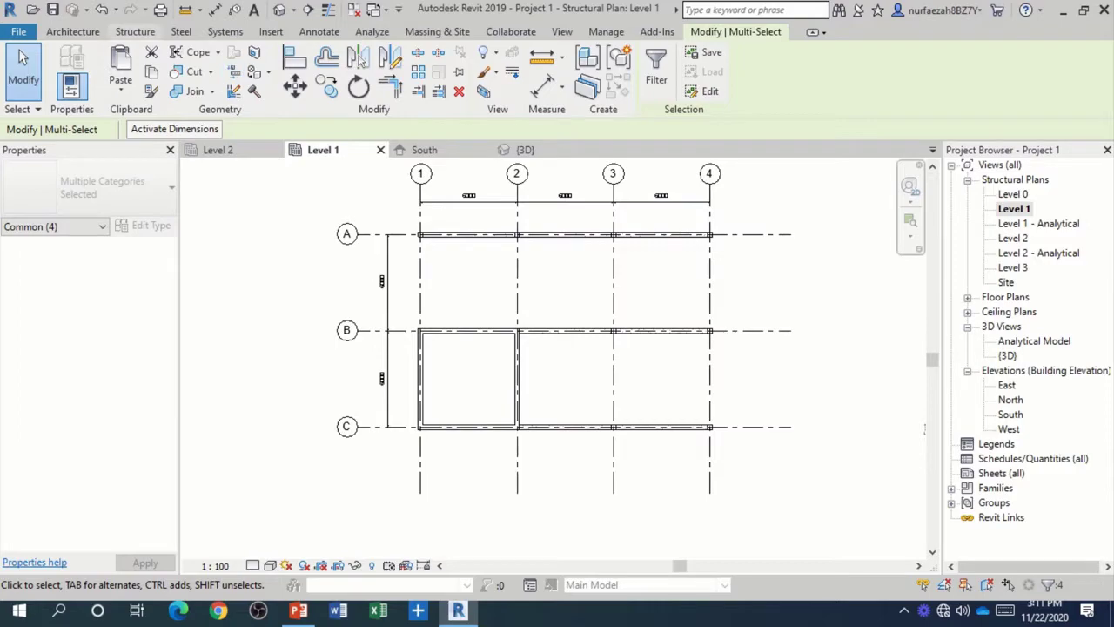
- Start the Beam tool and open Type Properties for the 300 x 600mm concrete beam
{"action": "left_click", "coordinate": [135, 31]}
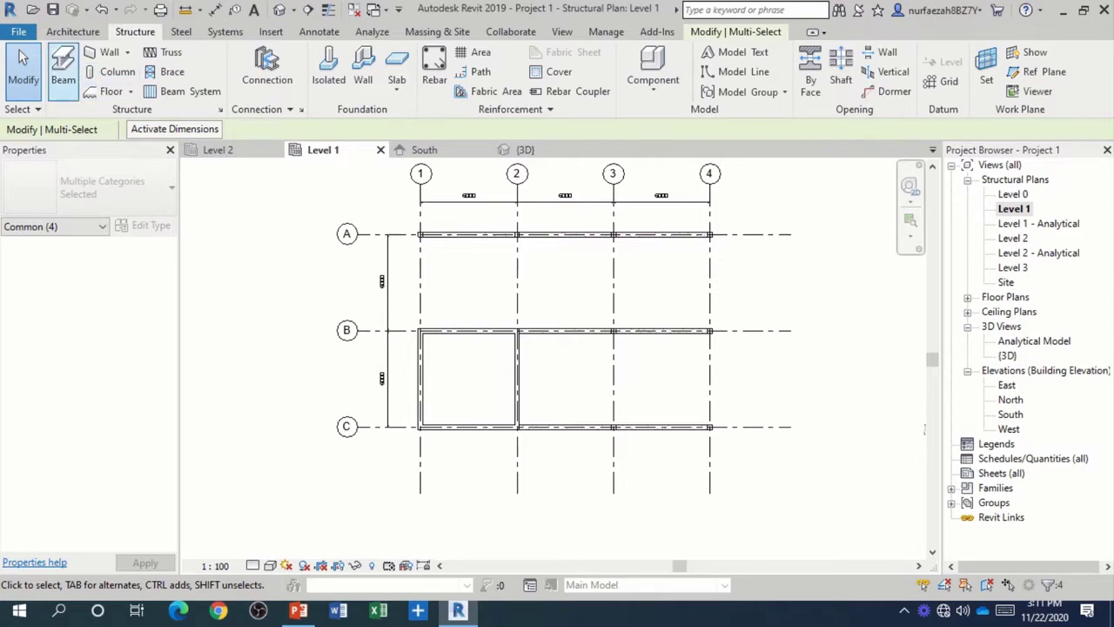
{"action": "left_click", "coordinate": [62, 68]}
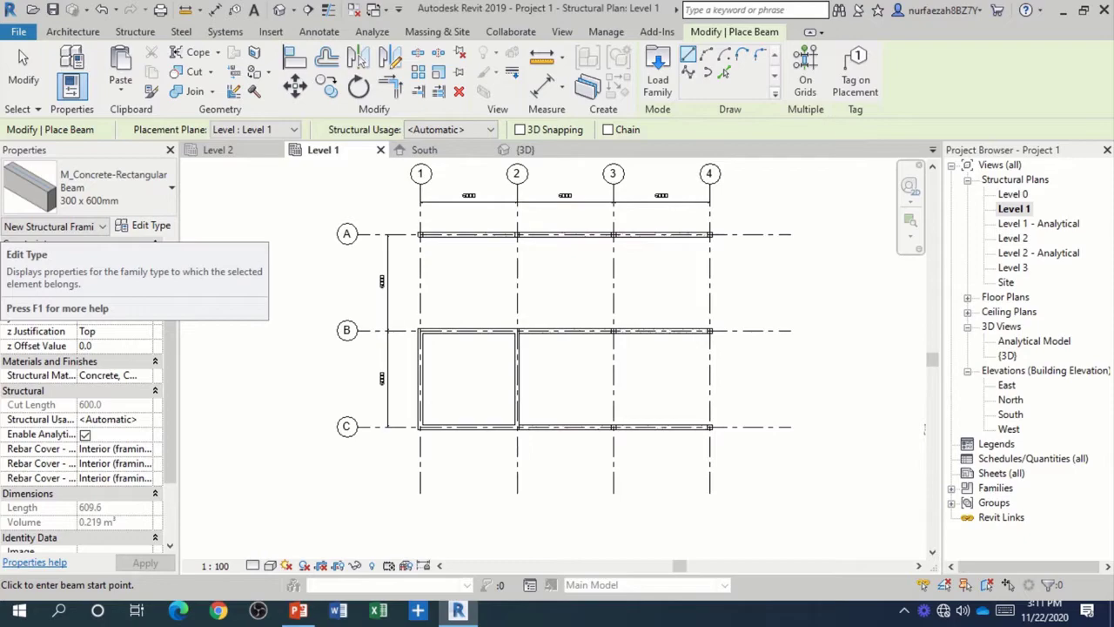
{"action": "left_click", "coordinate": [144, 225]}
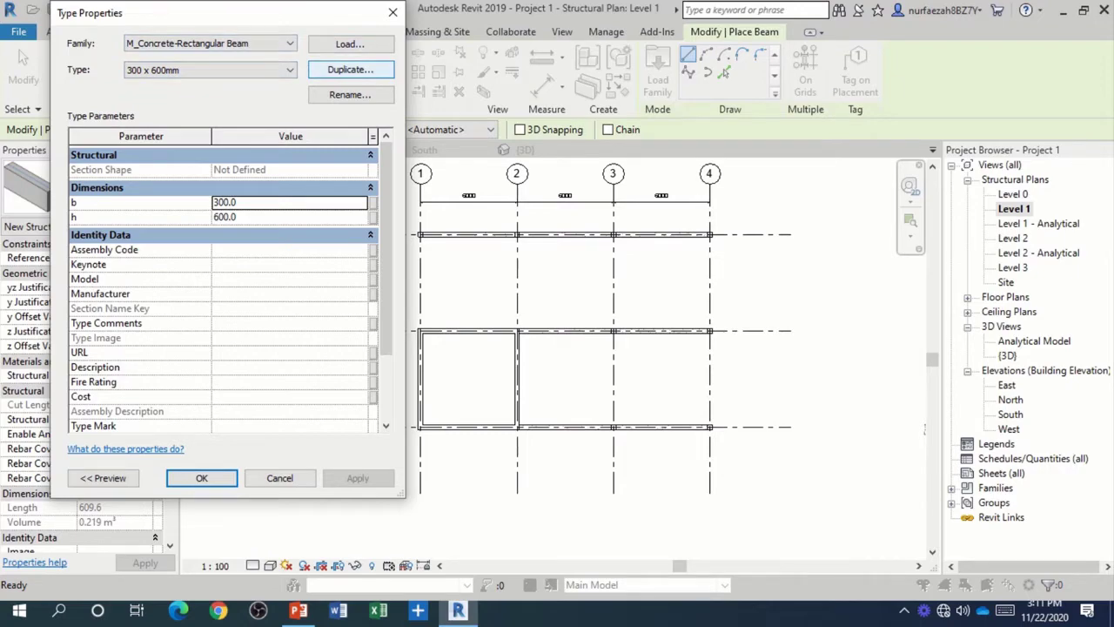
- Duplicate the 300 x 600mm type as a new type named 150 x 400mm
{"action": "left_click", "coordinate": [350, 69]}
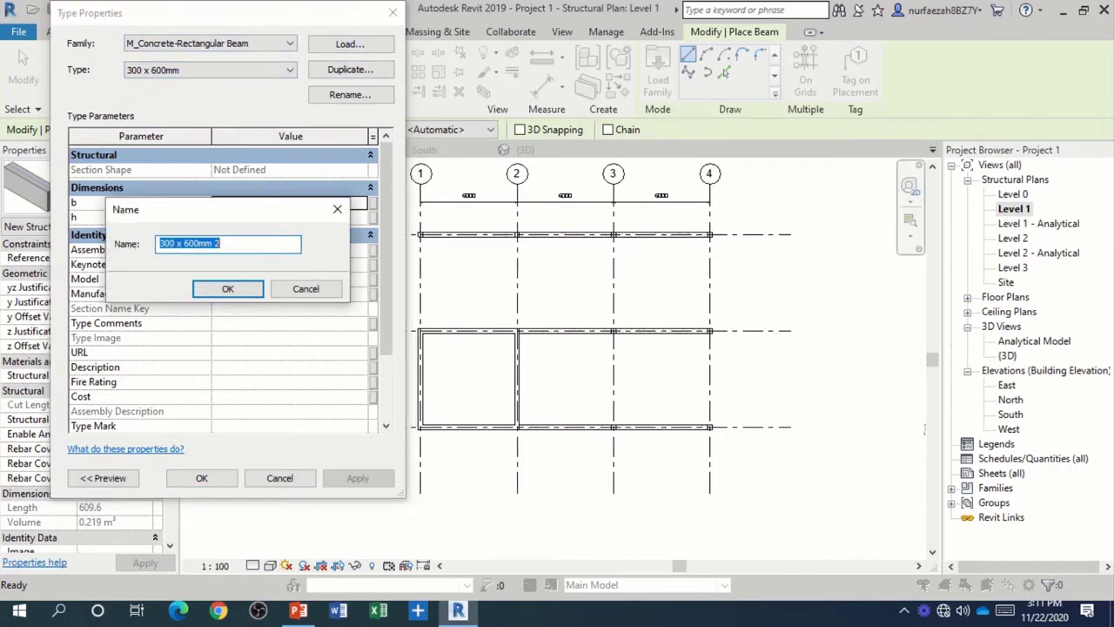
{"action": "double_click", "coordinate": [167, 243]}
{"action": "type", "text": "1"}
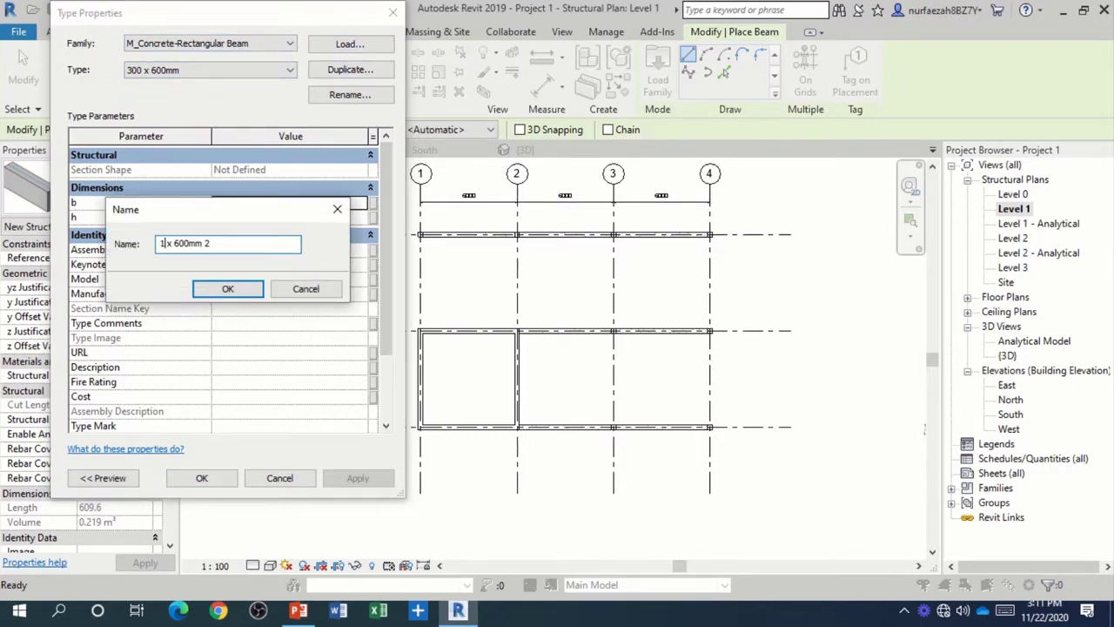
{"action": "type", "text": "50"}
{"action": "left_click", "coordinate": [185, 243]}
{"action": "key", "text": "BackSpace"}
{"action": "type", "text": "4"}
{"action": "key", "text": "BackSpace"}
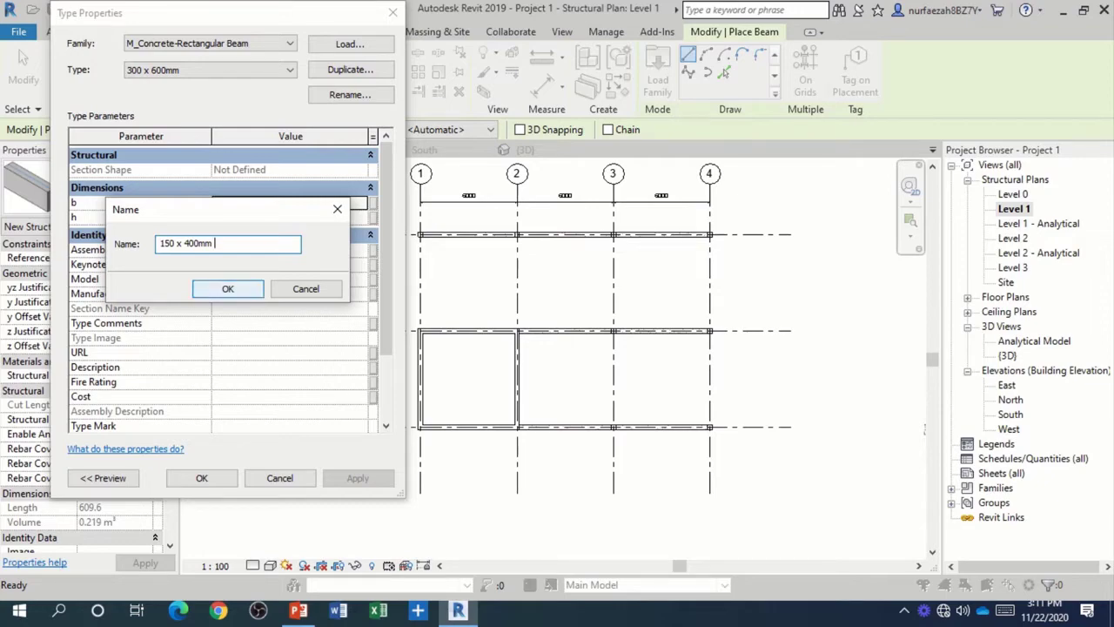
{"action": "key", "text": "Return"}
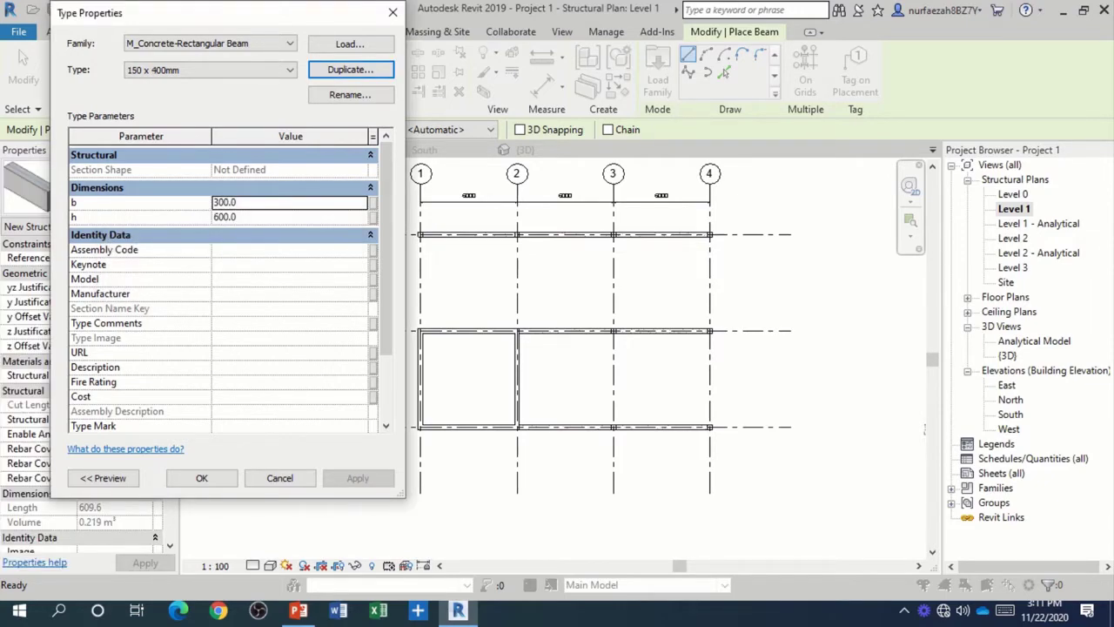
- Set the new type's width b to 150 and depth h to 400
{"action": "left_click", "coordinate": [225, 202]}
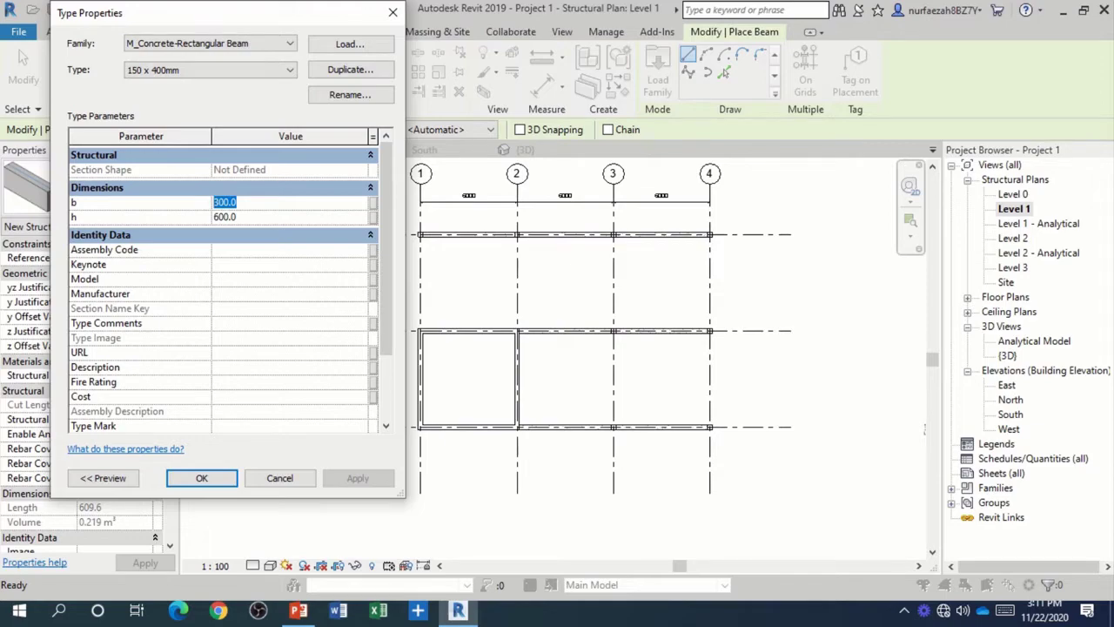
{"action": "type", "text": "150"}
{"action": "key", "text": "BackSpace"}
{"action": "type", "text": "0"}
{"action": "key", "text": "Tab"}
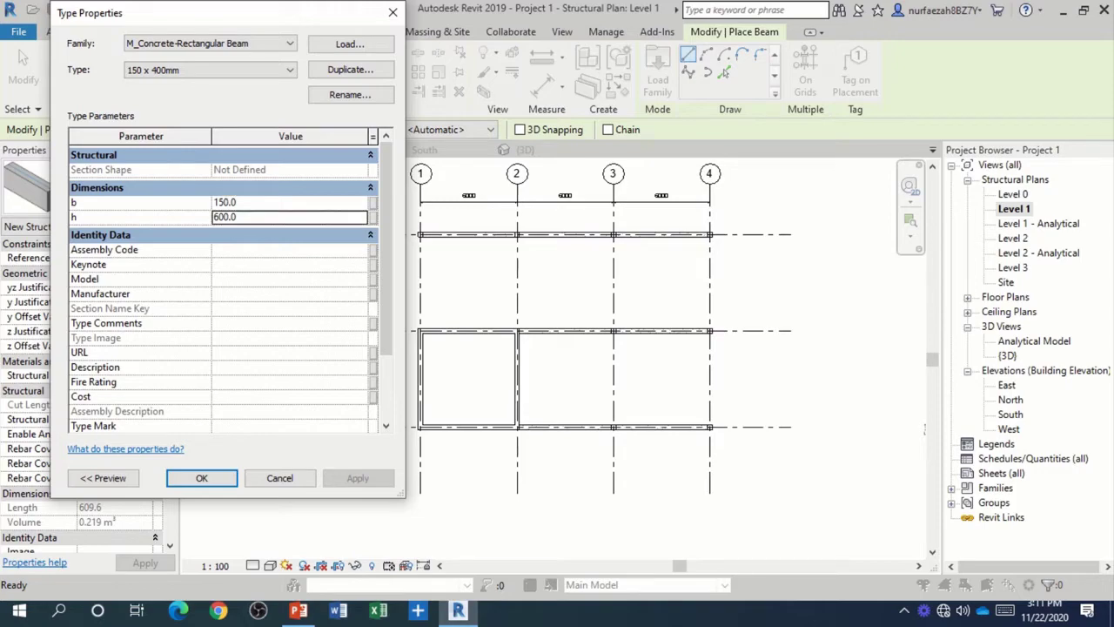
{"action": "type", "text": "400"}
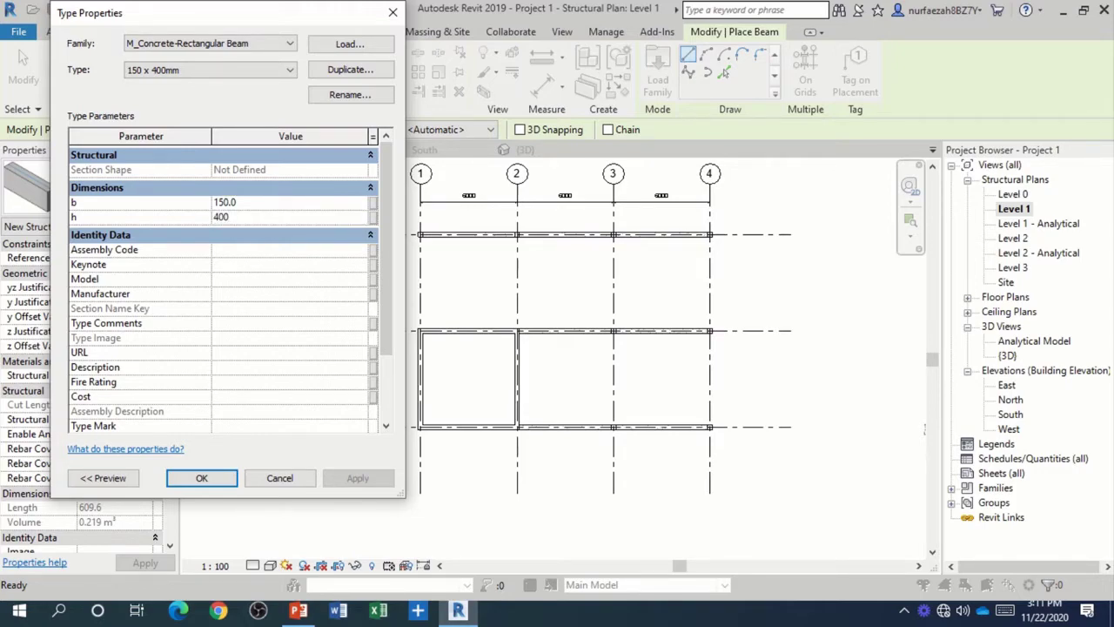
{"action": "left_click", "coordinate": [201, 477]}
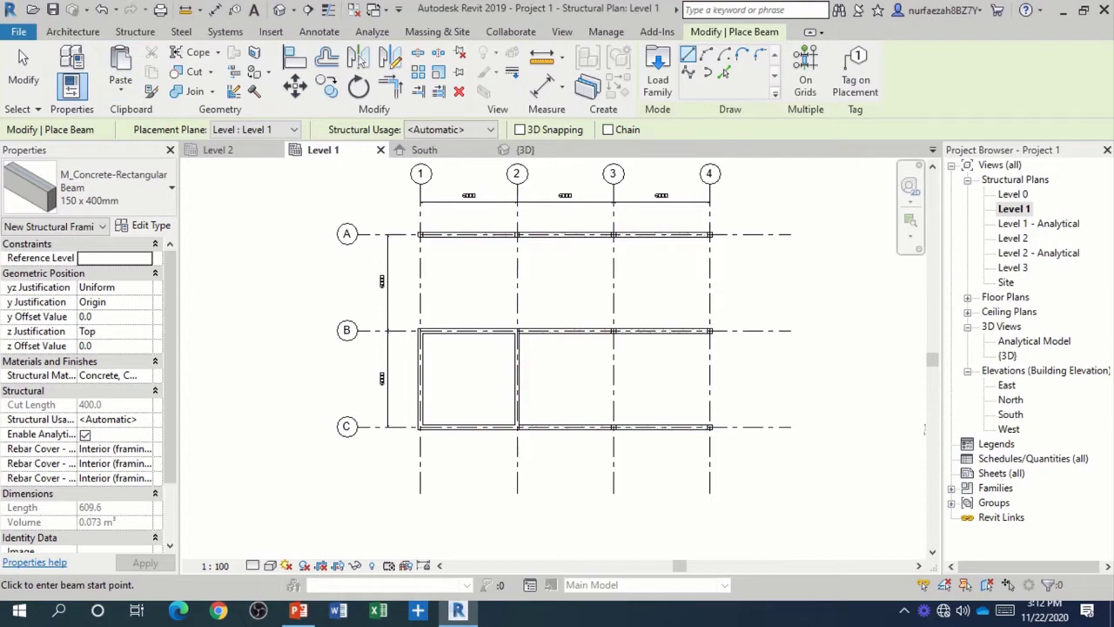
- Start a Beam System on Level 1 and enter Sketch Beam System boundary mode
{"action": "left_click", "coordinate": [134, 31]}
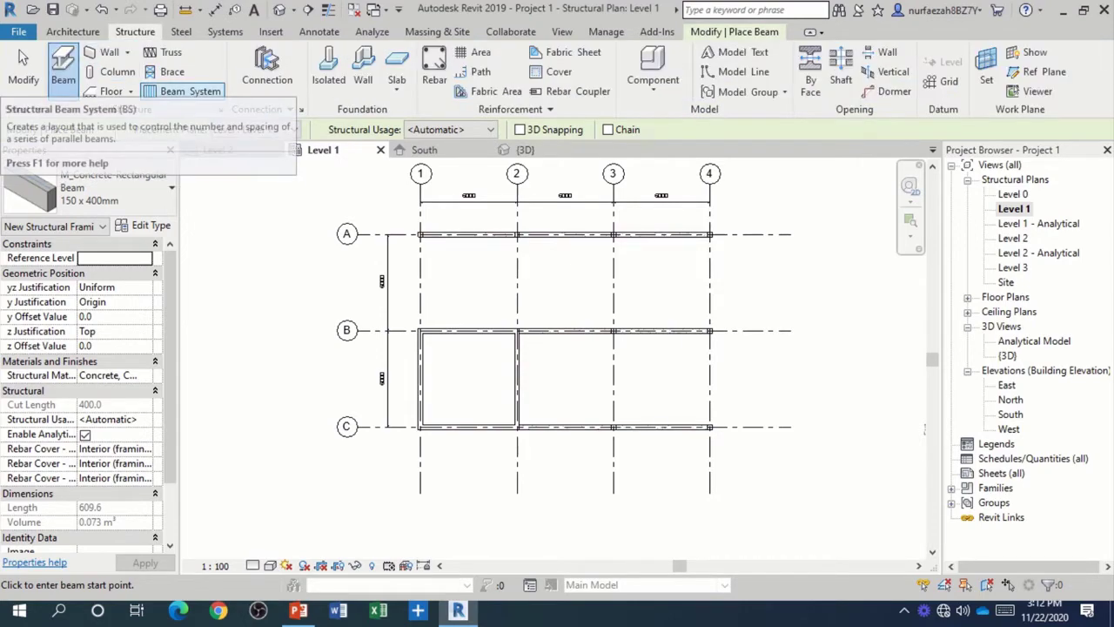
{"action": "left_click", "coordinate": [185, 90]}
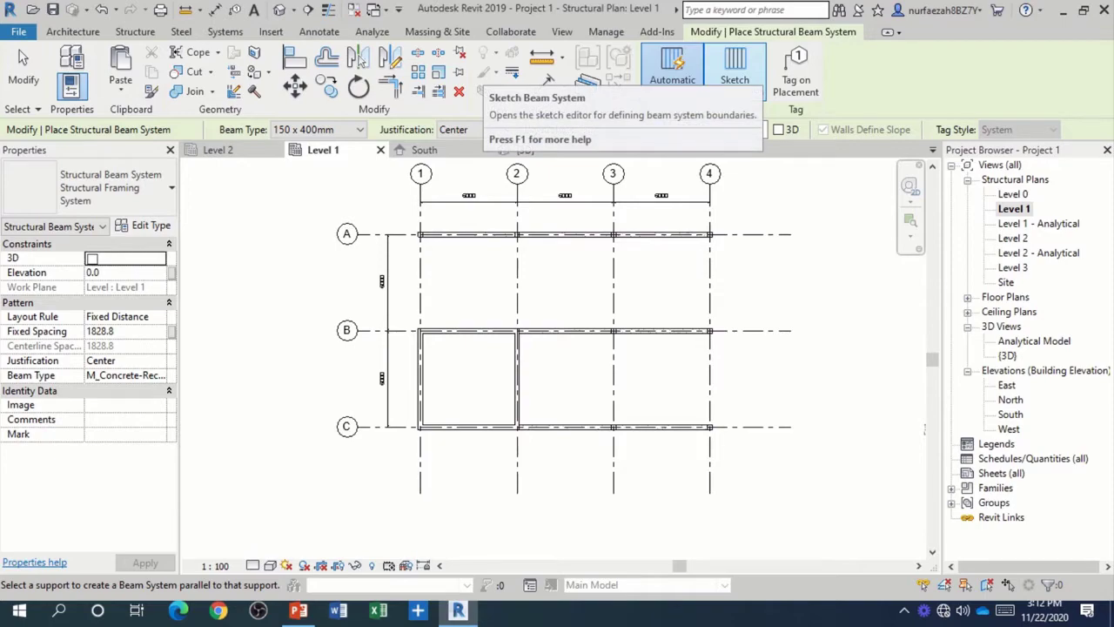
{"action": "left_click", "coordinate": [735, 68]}
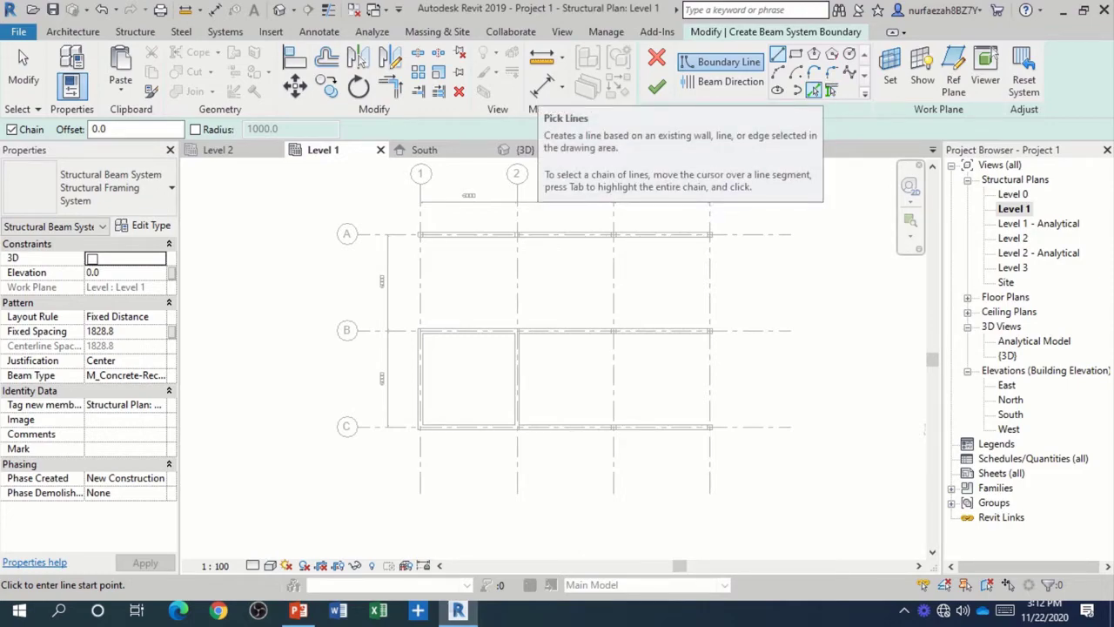
- Pick the wall edge along grid B as the first boundary line
{"action": "left_click", "coordinate": [814, 90]}
{"action": "scroll", "coordinate": [445, 331], "scroll_direction": "up", "scroll_amount": 2}
{"action": "scroll", "coordinate": [445, 330], "scroll_direction": "up", "scroll_amount": 1}
{"action": "scroll", "coordinate": [453, 326], "scroll_direction": "up", "scroll_amount": 1}
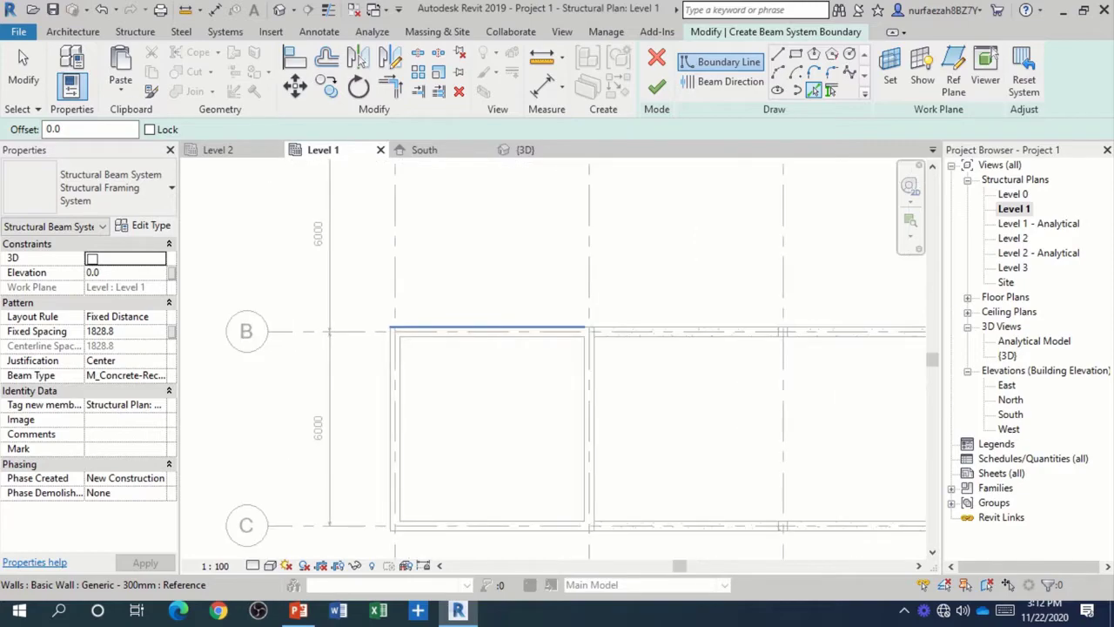
{"action": "left_click", "coordinate": [448, 331]}
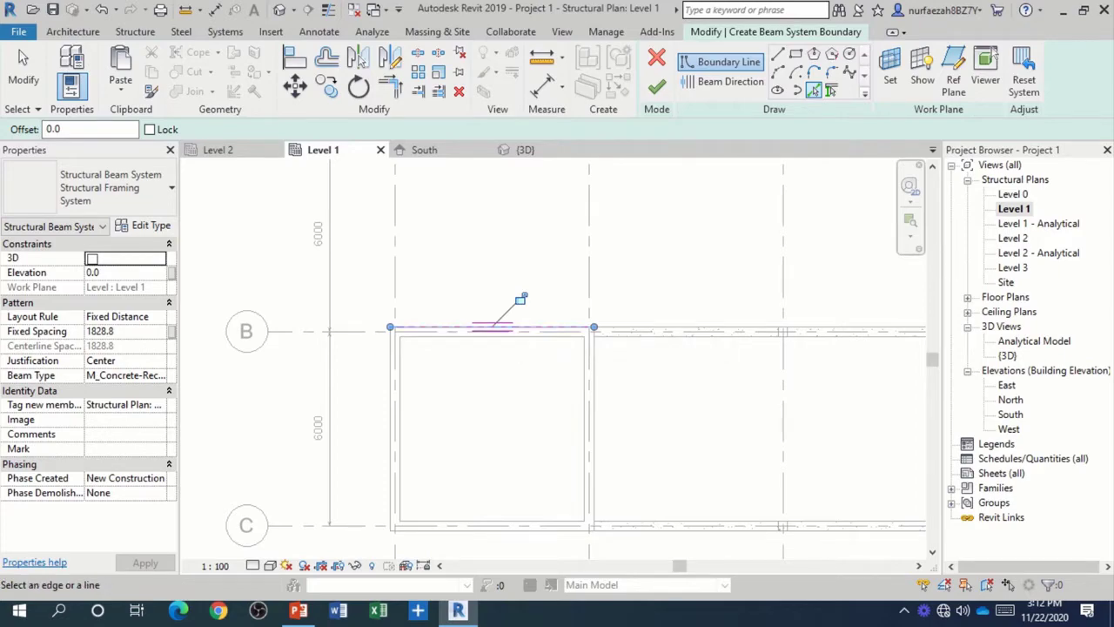
{"action": "key", "text": "Escape"}
{"action": "scroll", "coordinate": [373, 366], "scroll_direction": "down", "scroll_amount": 1}
{"action": "scroll", "coordinate": [374, 348], "scroll_direction": "down", "scroll_amount": 2}
- Pick grid A, grid 4, the grid C beam and the core wall edge as boundary lines
{"action": "left_click", "coordinate": [722, 62]}
{"action": "scroll", "coordinate": [365, 244], "scroll_direction": "up", "scroll_amount": 2}
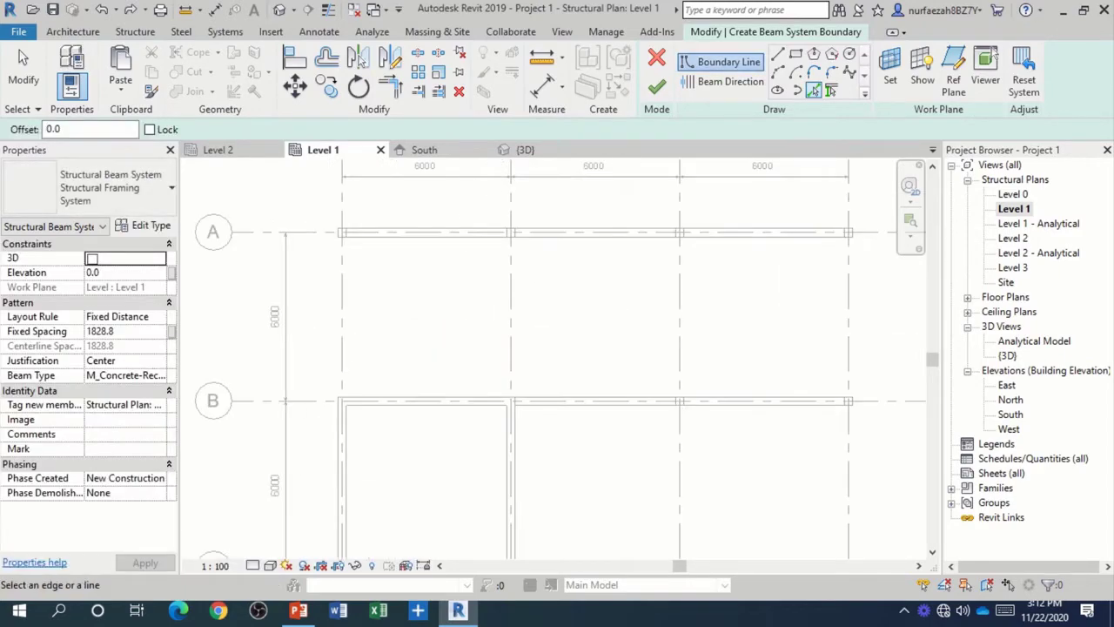
{"action": "scroll", "coordinate": [366, 244], "scroll_direction": "up", "scroll_amount": 2}
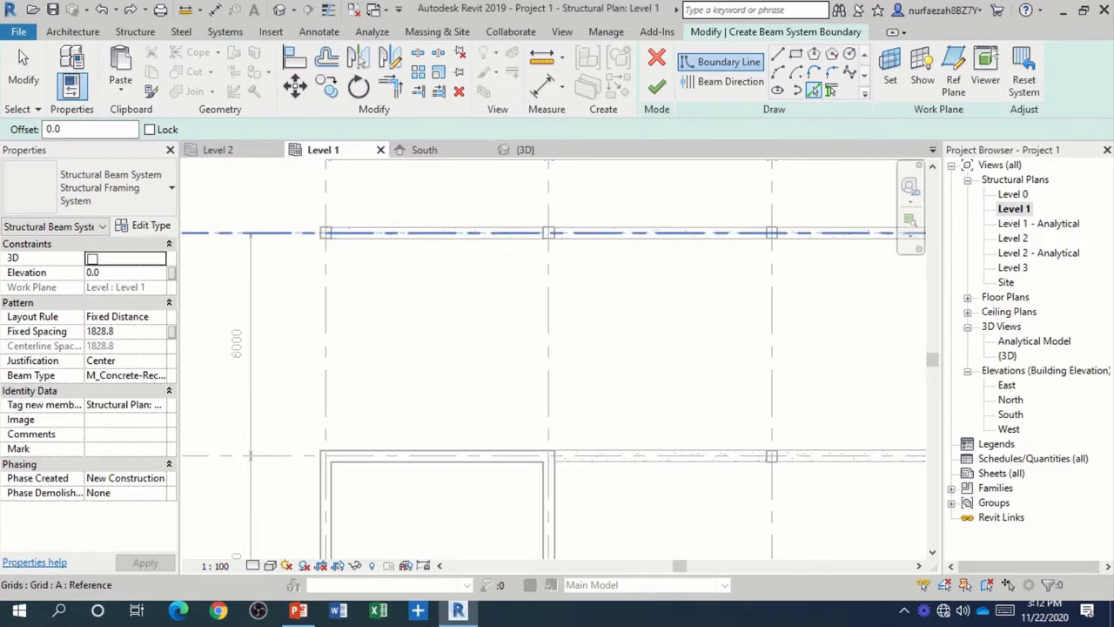
{"action": "left_click", "coordinate": [501, 232]}
{"action": "scroll", "coordinate": [417, 226], "scroll_direction": "down", "scroll_amount": 2}
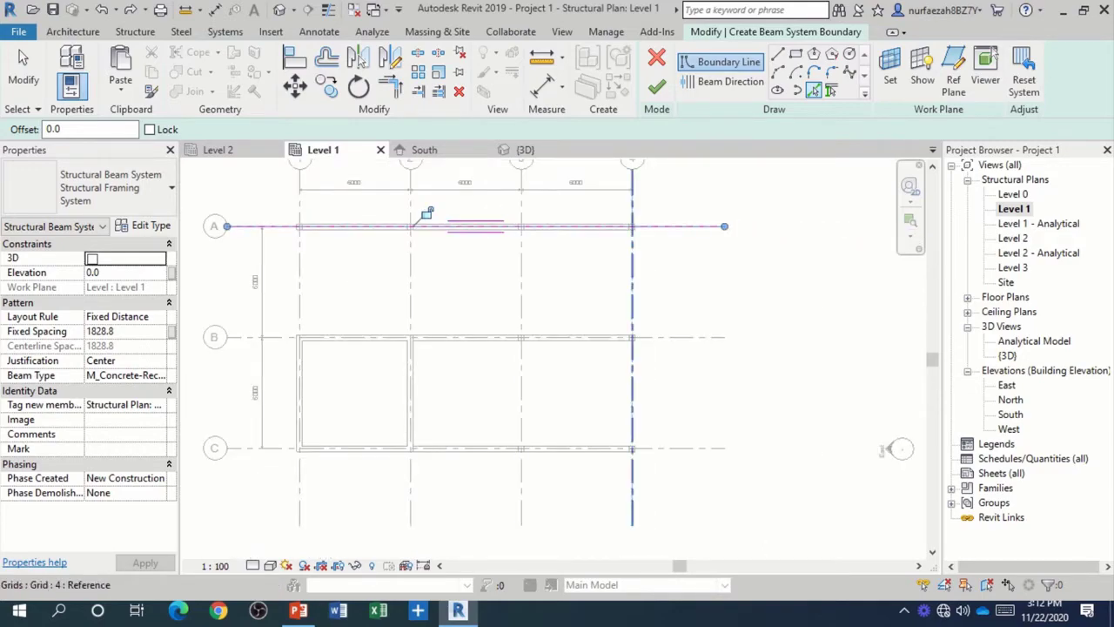
{"action": "left_click", "coordinate": [633, 488]}
{"action": "scroll", "coordinate": [530, 485], "scroll_direction": "up", "scroll_amount": 2}
{"action": "scroll", "coordinate": [530, 484], "scroll_direction": "up", "scroll_amount": 1}
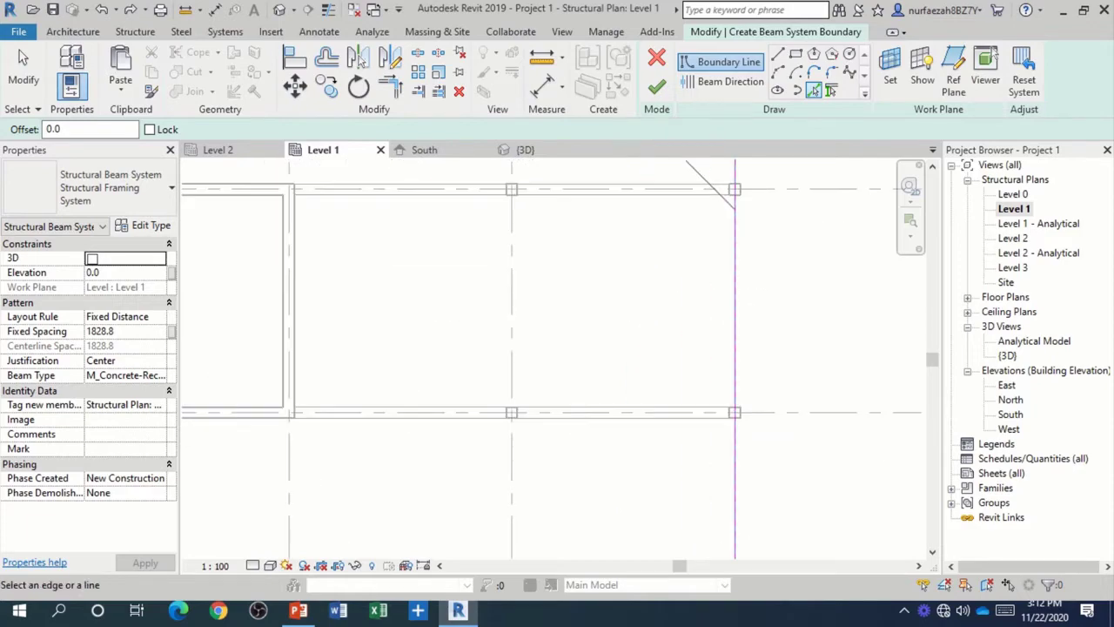
{"action": "scroll", "coordinate": [341, 409], "scroll_direction": "up", "scroll_amount": 1}
{"action": "scroll", "coordinate": [340, 409], "scroll_direction": "up", "scroll_amount": 1}
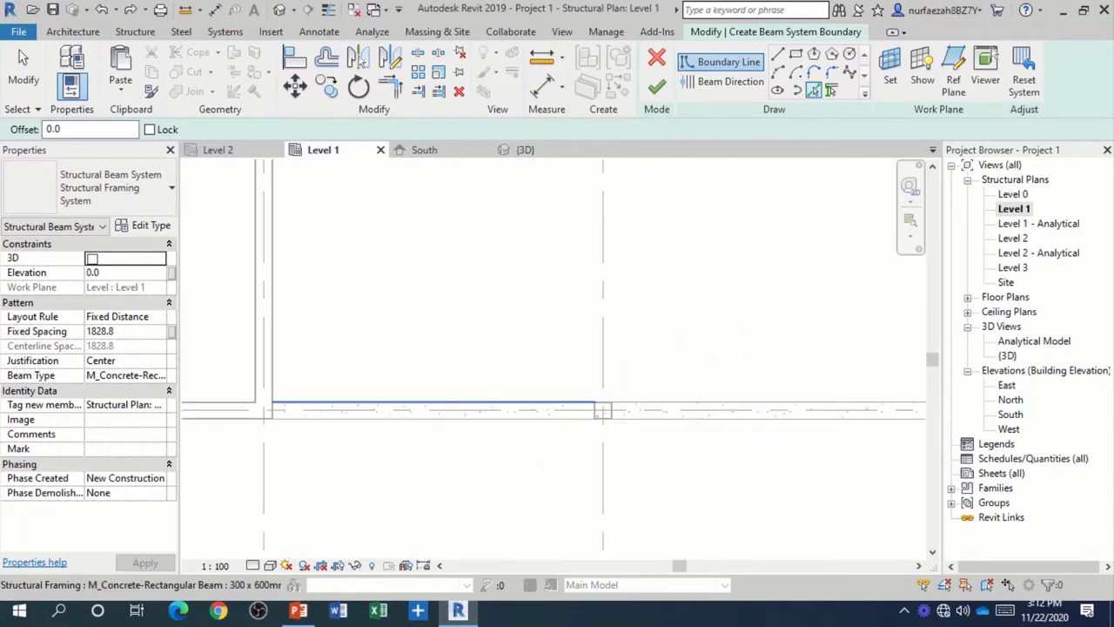
{"action": "left_click", "coordinate": [340, 409]}
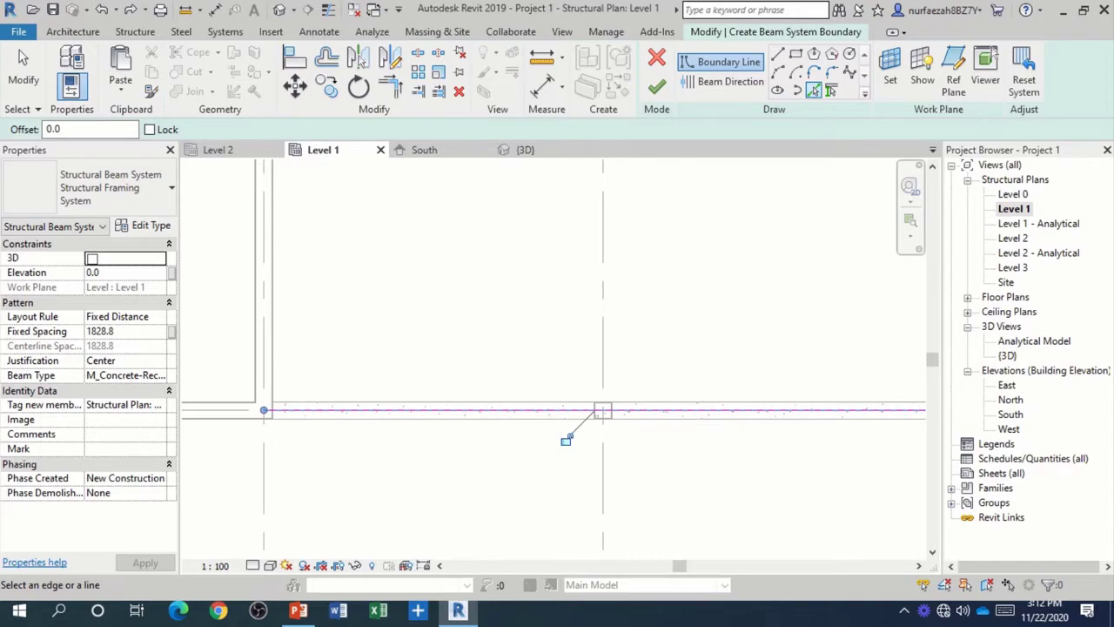
{"action": "left_click", "coordinate": [270, 309]}
{"action": "scroll", "coordinate": [376, 383], "scroll_direction": "down", "scroll_amount": 2}
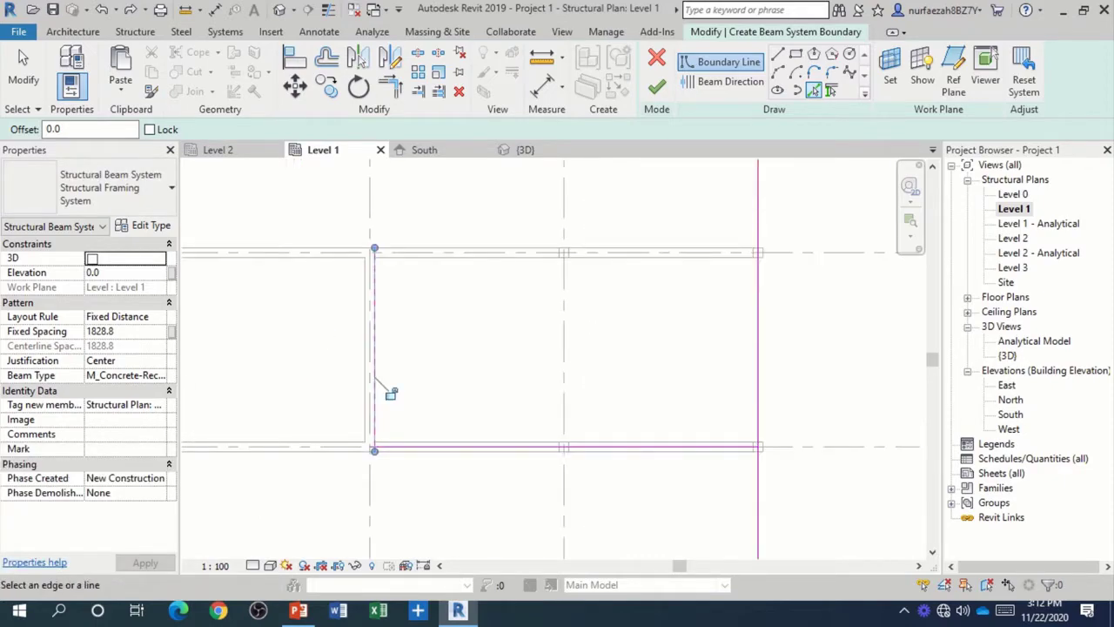
{"action": "middle_click_drag", "start_coordinate": [280, 246], "coordinate": [467, 318]}
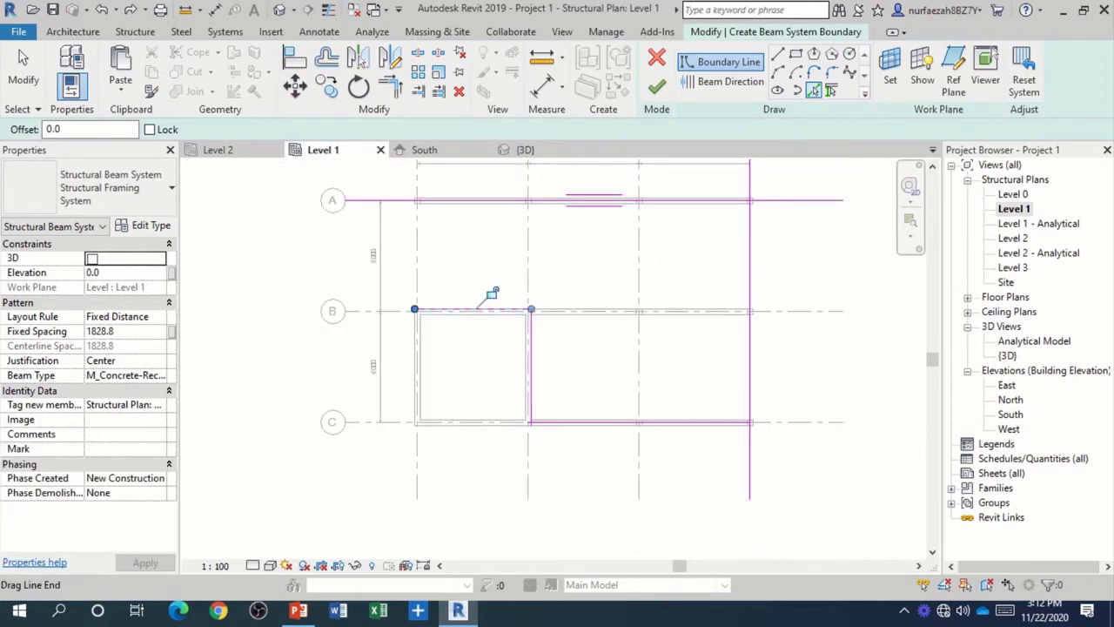
{"action": "scroll", "coordinate": [470, 315], "scroll_direction": "down", "scroll_amount": 2}
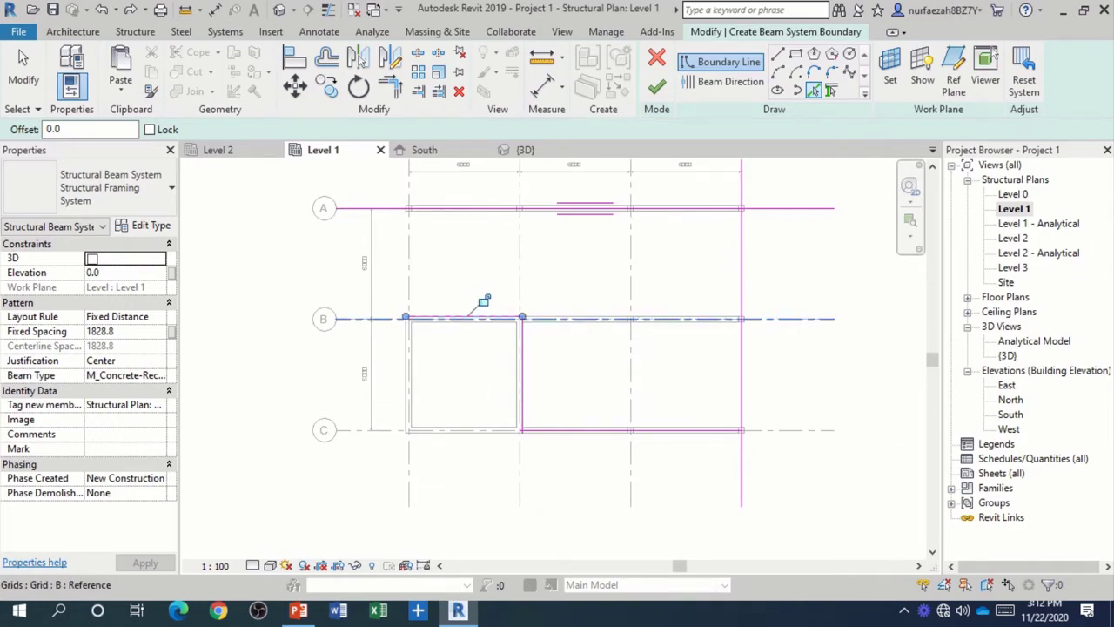
{"action": "scroll", "coordinate": [397, 260], "scroll_direction": "up", "scroll_amount": 2}
{"action": "scroll", "coordinate": [510, 313], "scroll_direction": "up", "scroll_amount": 1}
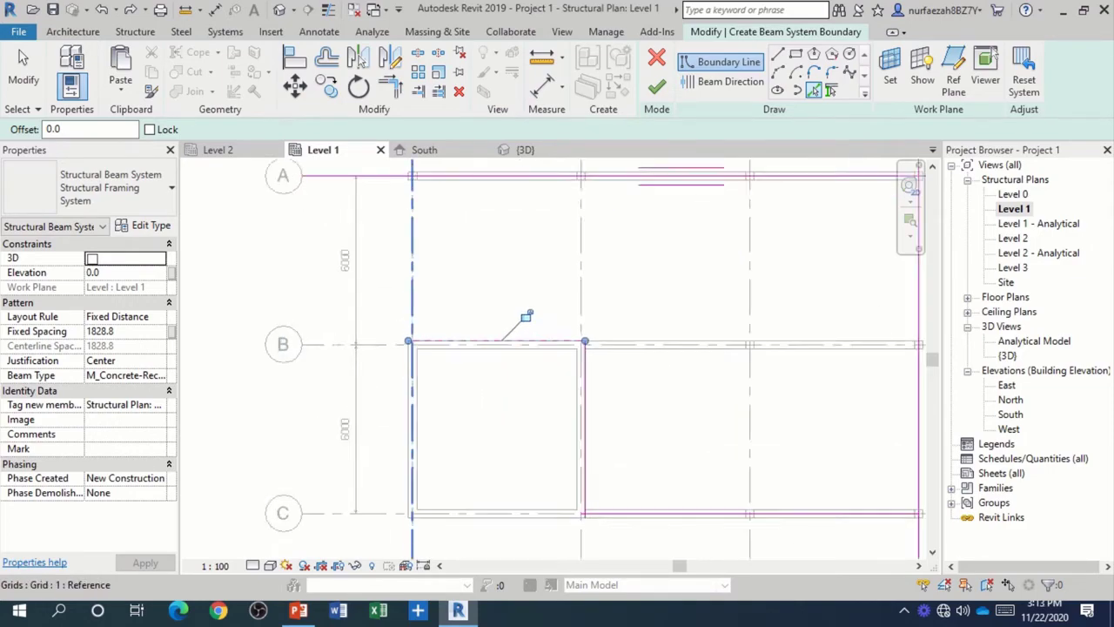
{"action": "scroll", "coordinate": [524, 313], "scroll_direction": "up", "scroll_amount": 1}
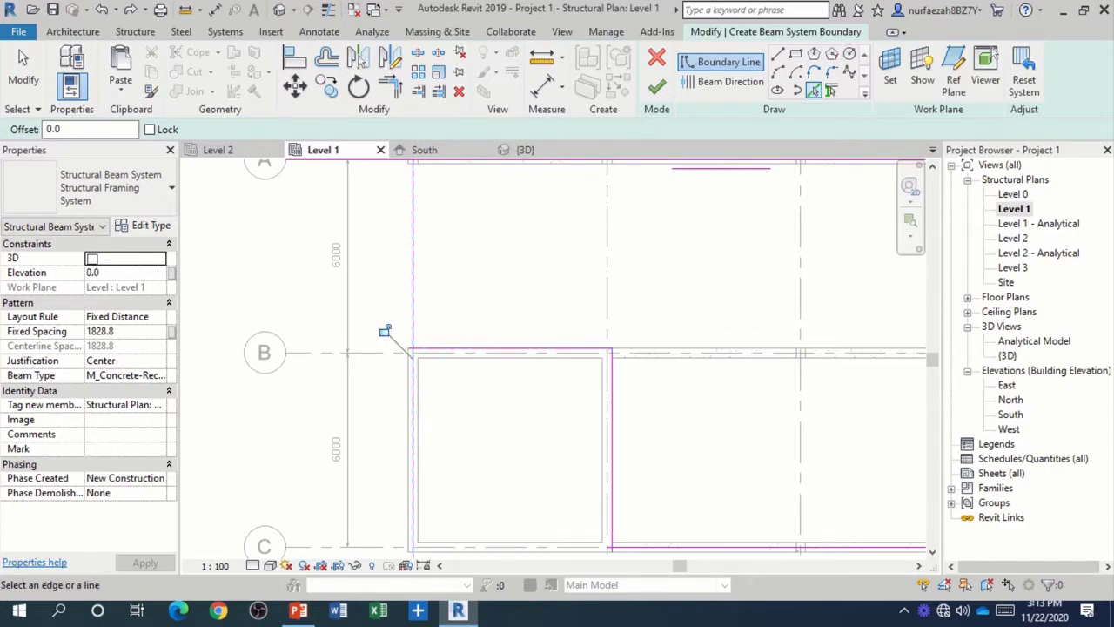
{"action": "scroll", "coordinate": [384, 331], "scroll_direction": "down", "scroll_amount": 3}
{"action": "scroll", "coordinate": [365, 320], "scroll_direction": "down", "scroll_amount": 2}
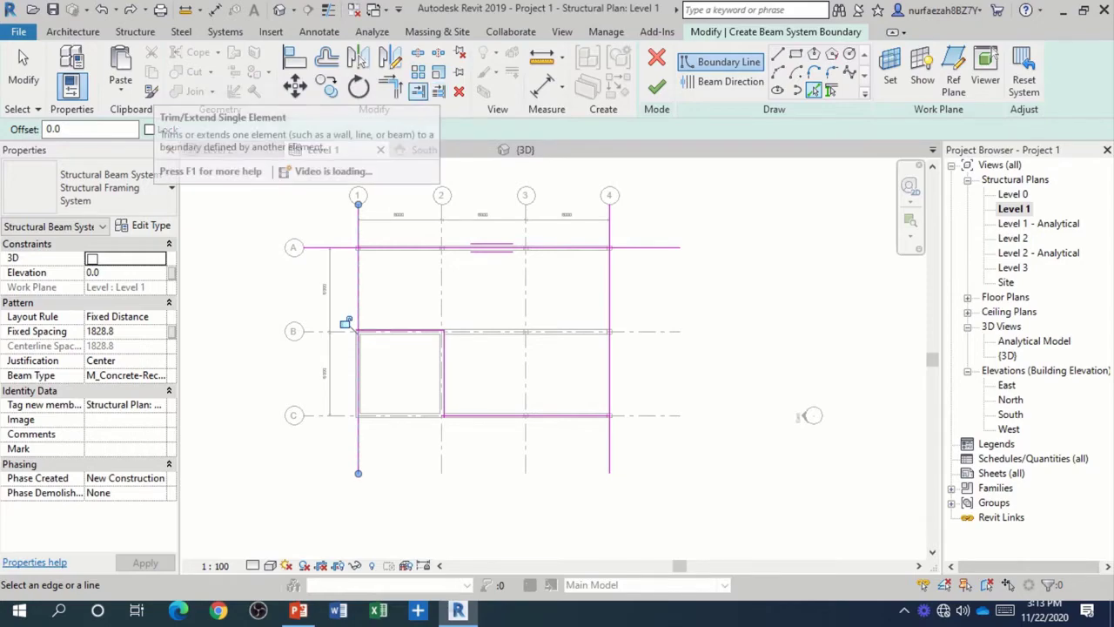
- Trim the boundary lines so they meet cleanly at the grid A corner
{"action": "left_click", "coordinate": [418, 90]}
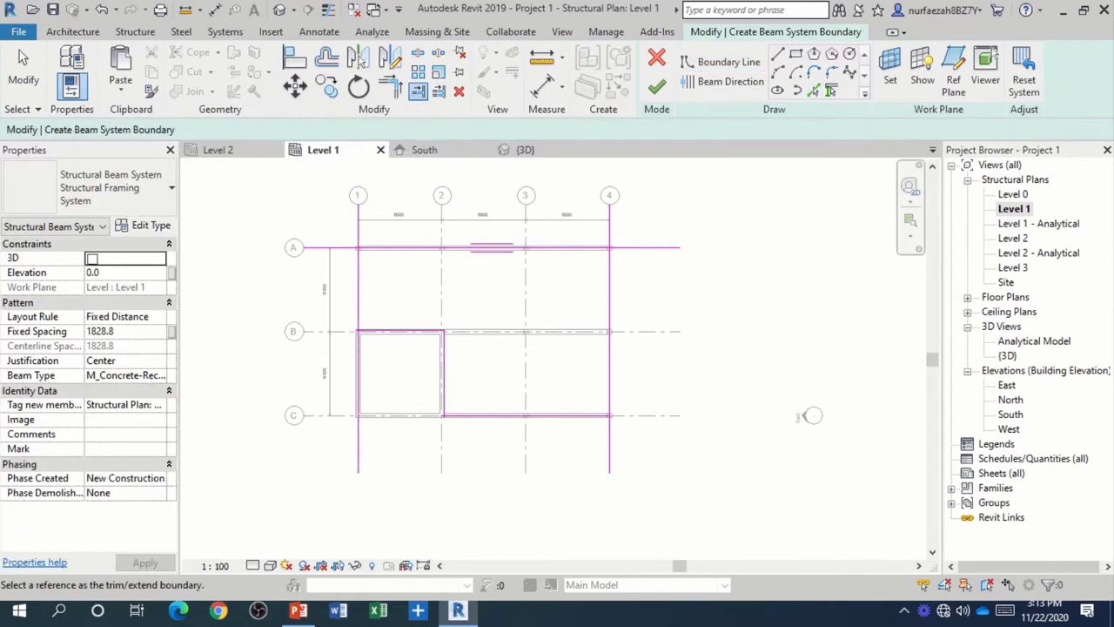
{"action": "scroll", "coordinate": [359, 257], "scroll_direction": "up", "scroll_amount": 3}
{"action": "scroll", "coordinate": [360, 257], "scroll_direction": "up", "scroll_amount": 4}
{"action": "scroll", "coordinate": [352, 170], "scroll_direction": "up", "scroll_amount": 2}
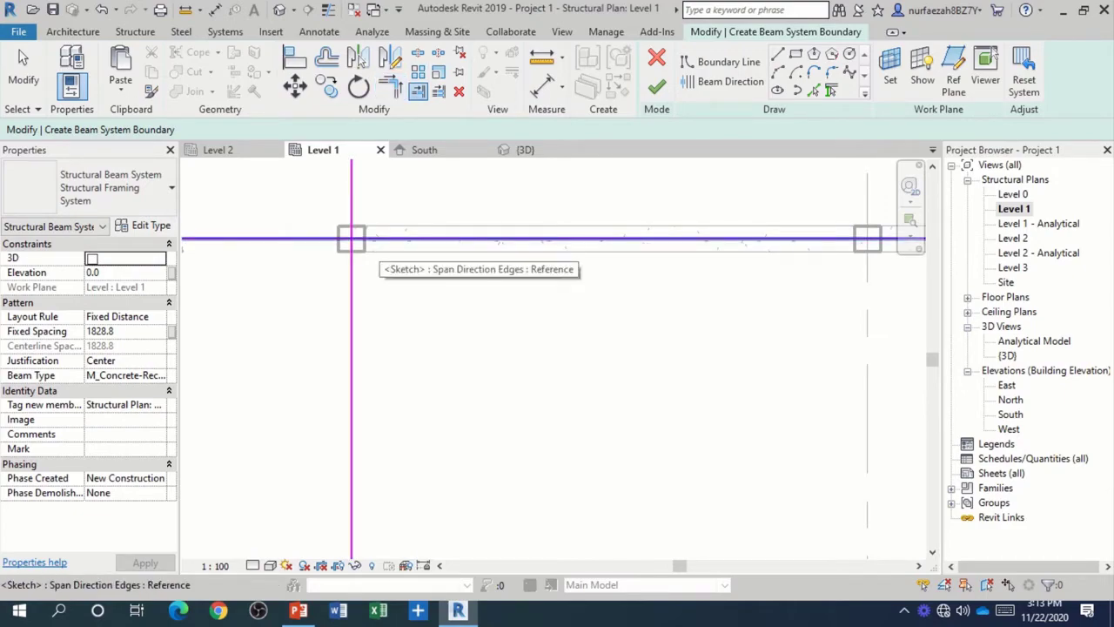
{"action": "left_click", "coordinate": [361, 238]}
{"action": "left_click", "coordinate": [352, 262]}
{"action": "scroll", "coordinate": [370, 260], "scroll_direction": "down", "scroll_amount": 2}
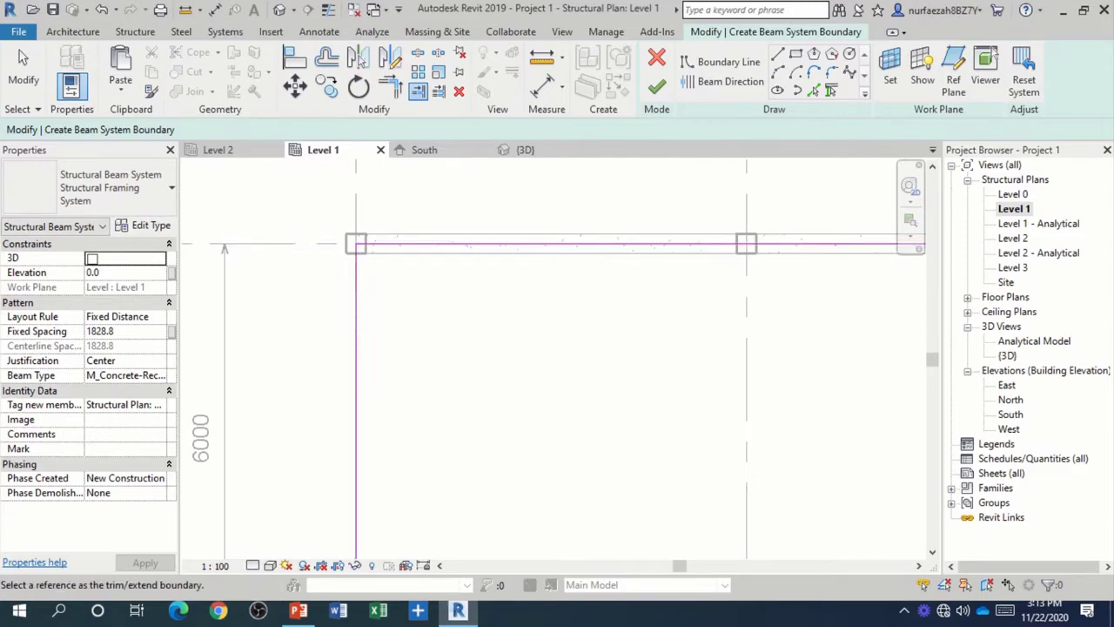
{"action": "scroll", "coordinate": [219, 216], "scroll_direction": "down", "scroll_amount": 2}
{"action": "scroll", "coordinate": [844, 447], "scroll_direction": "up", "scroll_amount": 2}
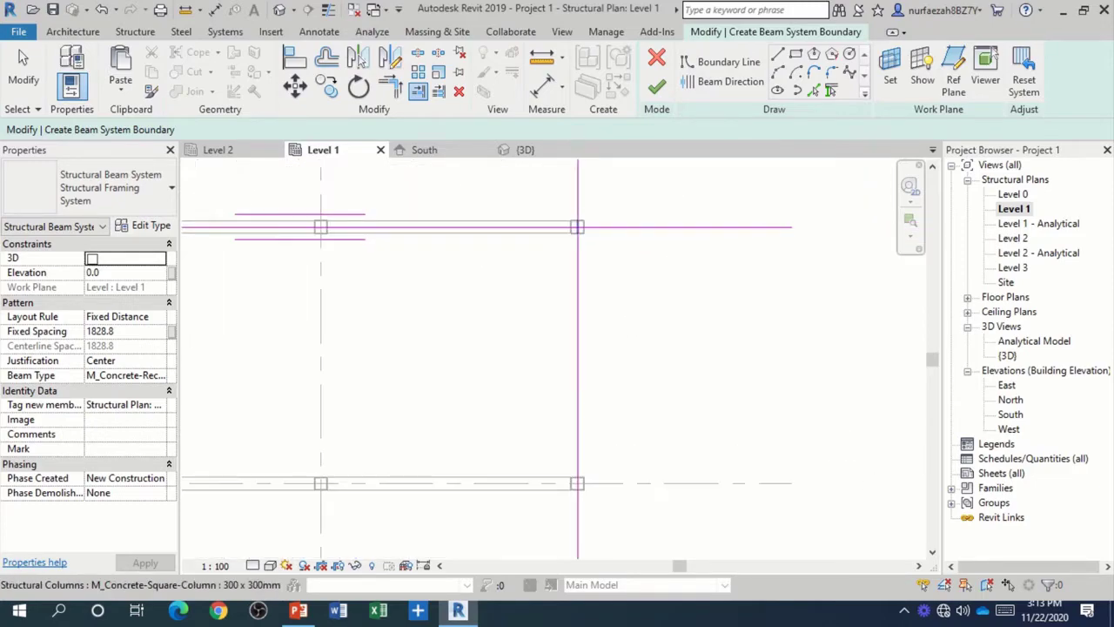
{"action": "scroll", "coordinate": [574, 218], "scroll_direction": "up", "scroll_amount": 1}
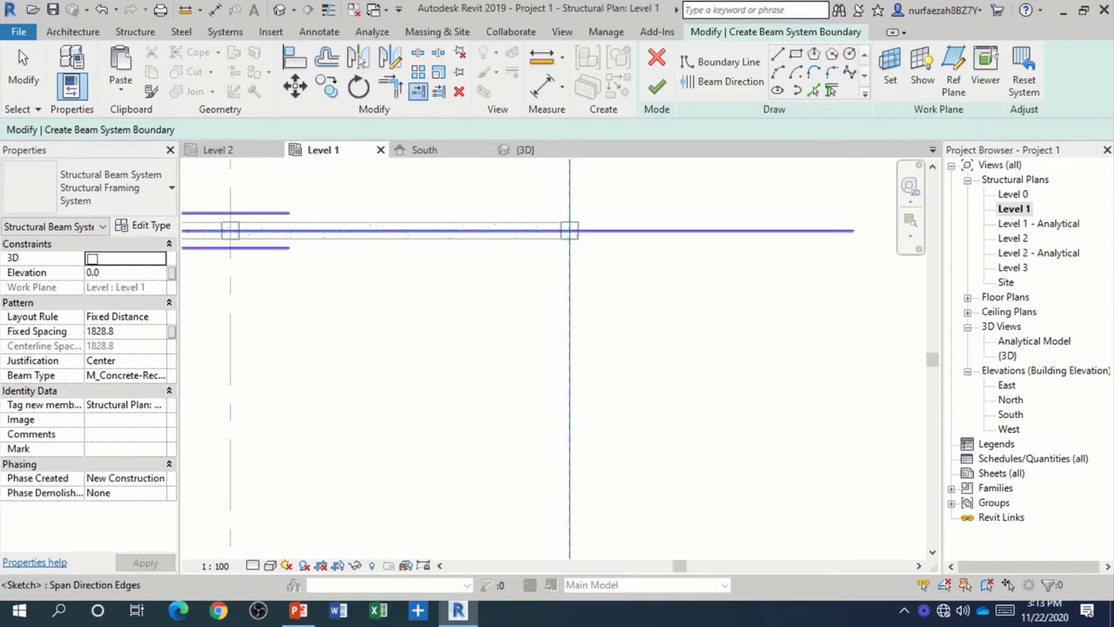
{"action": "left_click", "coordinate": [435, 231]}
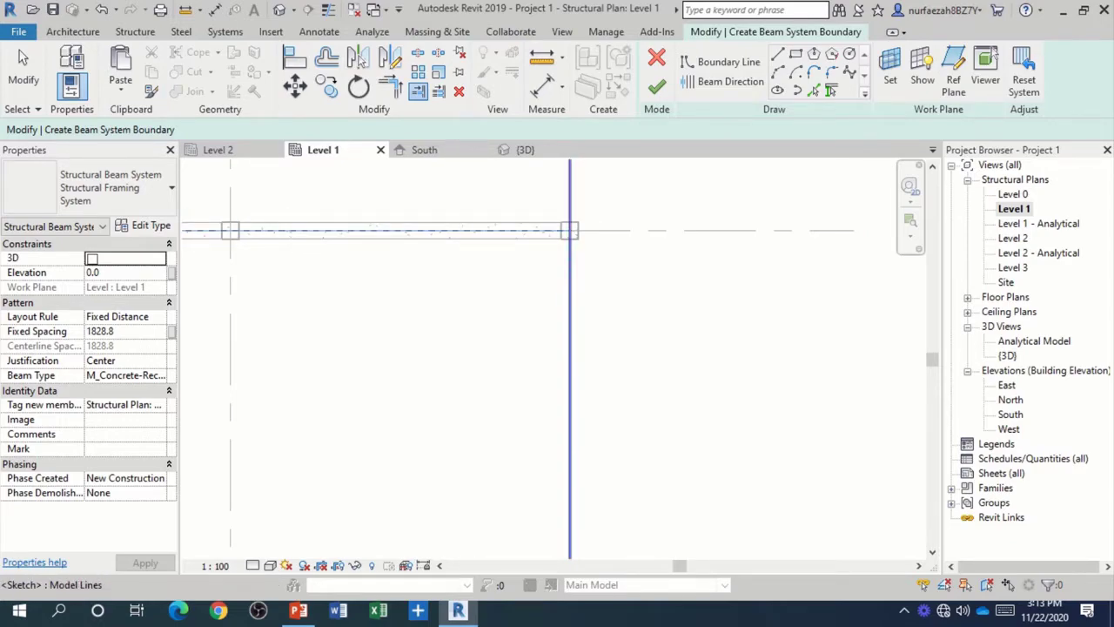
- Inspect the lower corner to confirm a closed L-shaped boundary excluding the core
{"action": "scroll", "coordinate": [622, 205], "scroll_direction": "down", "scroll_amount": 1}
{"action": "middle_click_drag", "start_coordinate": [522, 348], "coordinate": [648, 514]}
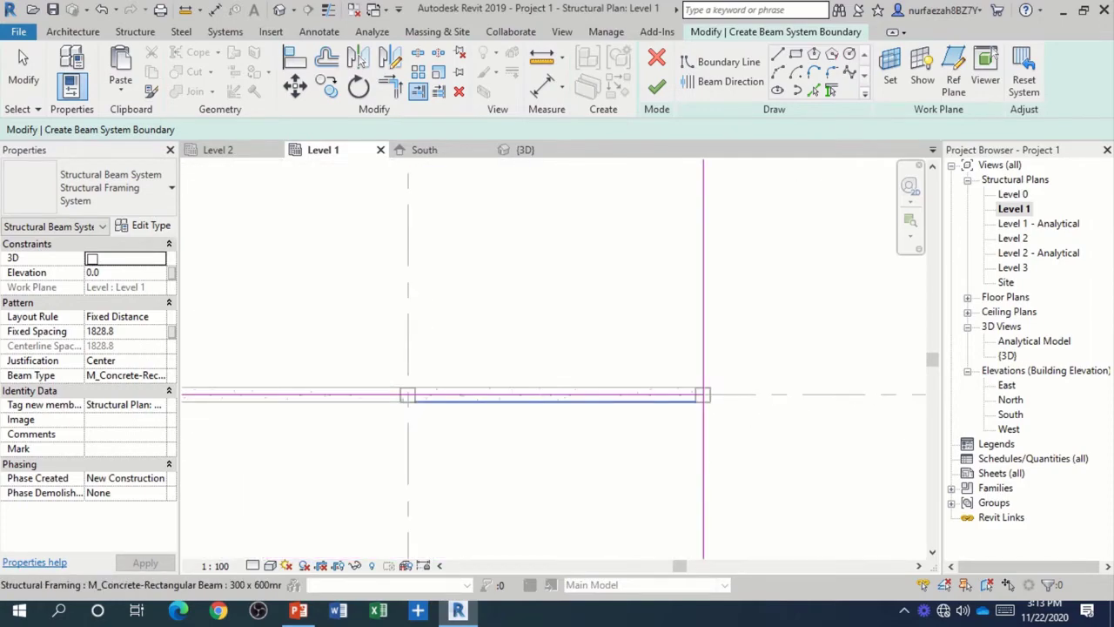
{"action": "scroll", "coordinate": [748, 426], "scroll_direction": "up", "scroll_amount": 1}
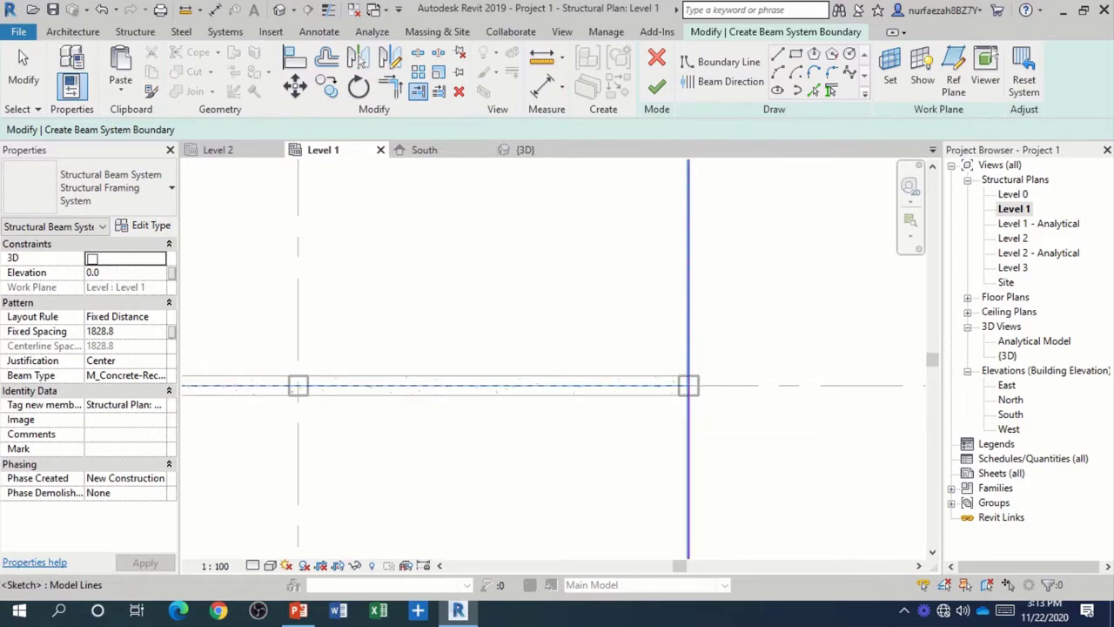
{"action": "scroll", "coordinate": [556, 365], "scroll_direction": "down", "scroll_amount": 2}
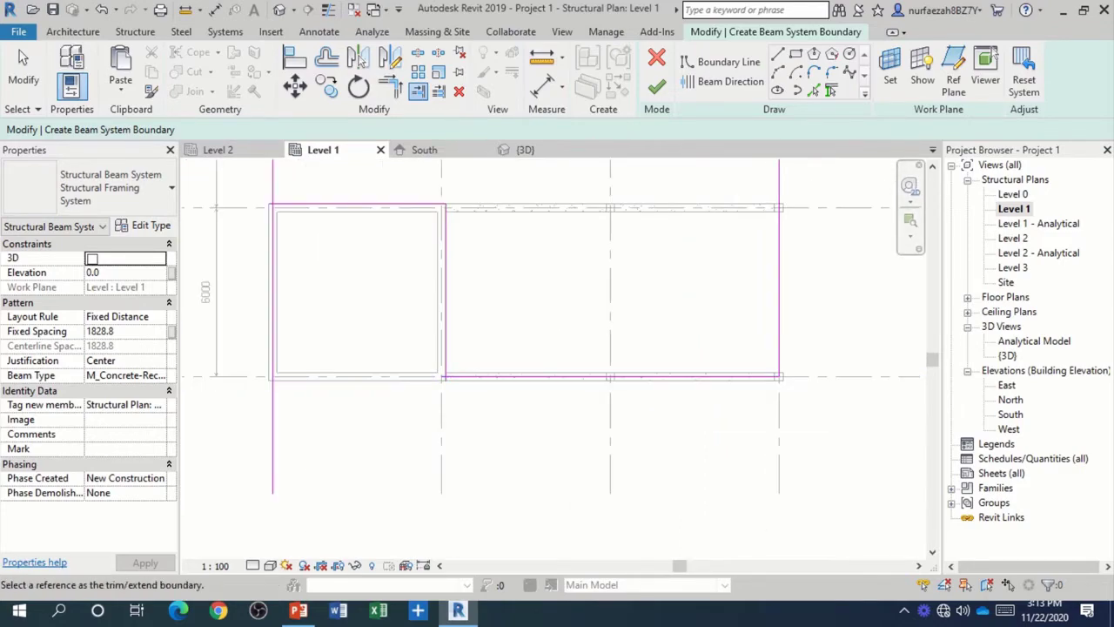
{"action": "scroll", "coordinate": [449, 386], "scroll_direction": "up", "scroll_amount": 5}
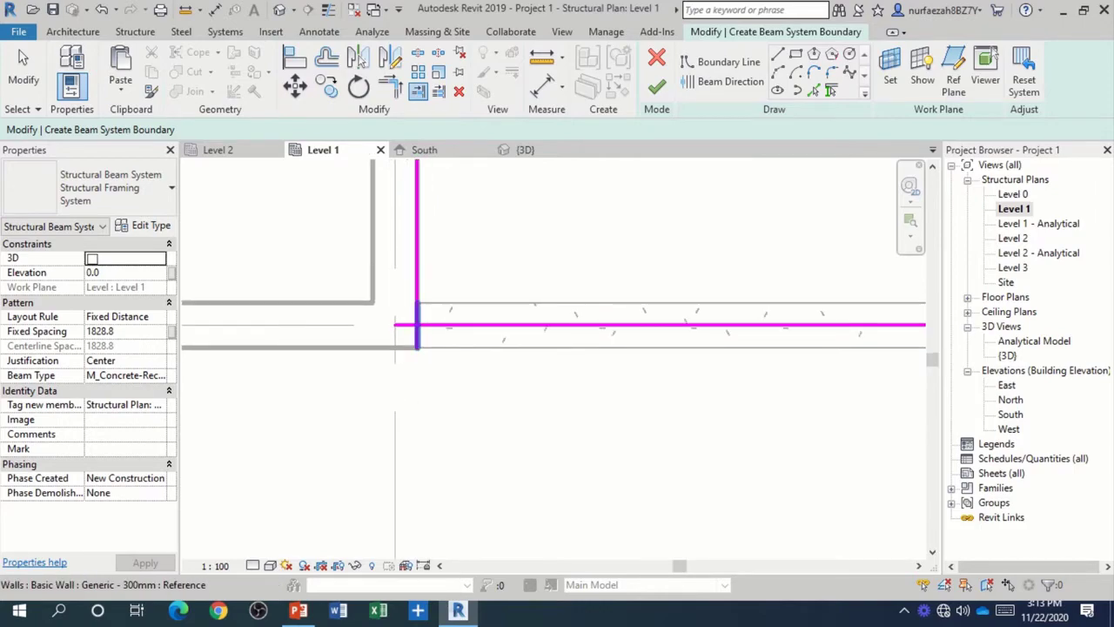
{"action": "scroll", "coordinate": [418, 324], "scroll_direction": "up", "scroll_amount": 1}
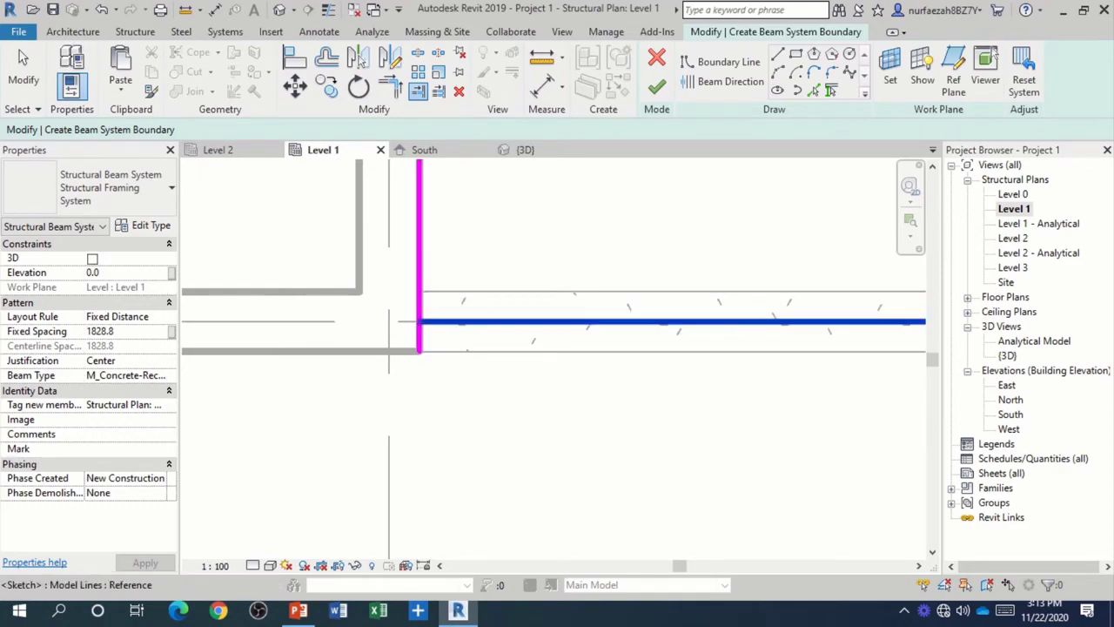
{"action": "scroll", "coordinate": [556, 348], "scroll_direction": "down", "scroll_amount": 5}
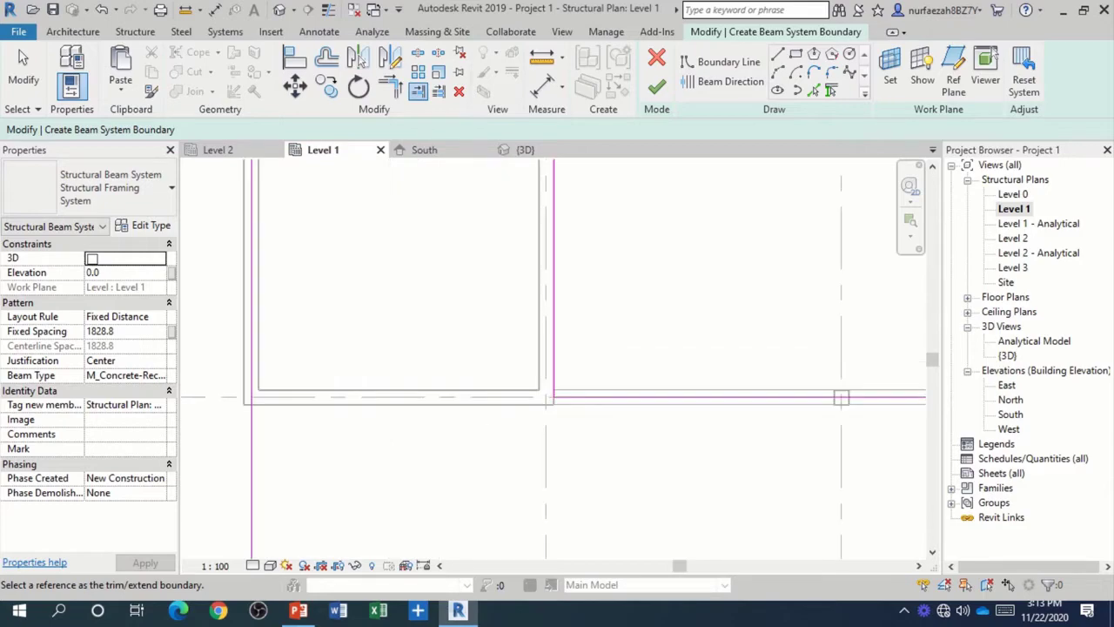
{"action": "scroll", "coordinate": [457, 286], "scroll_direction": "up", "scroll_amount": 3}
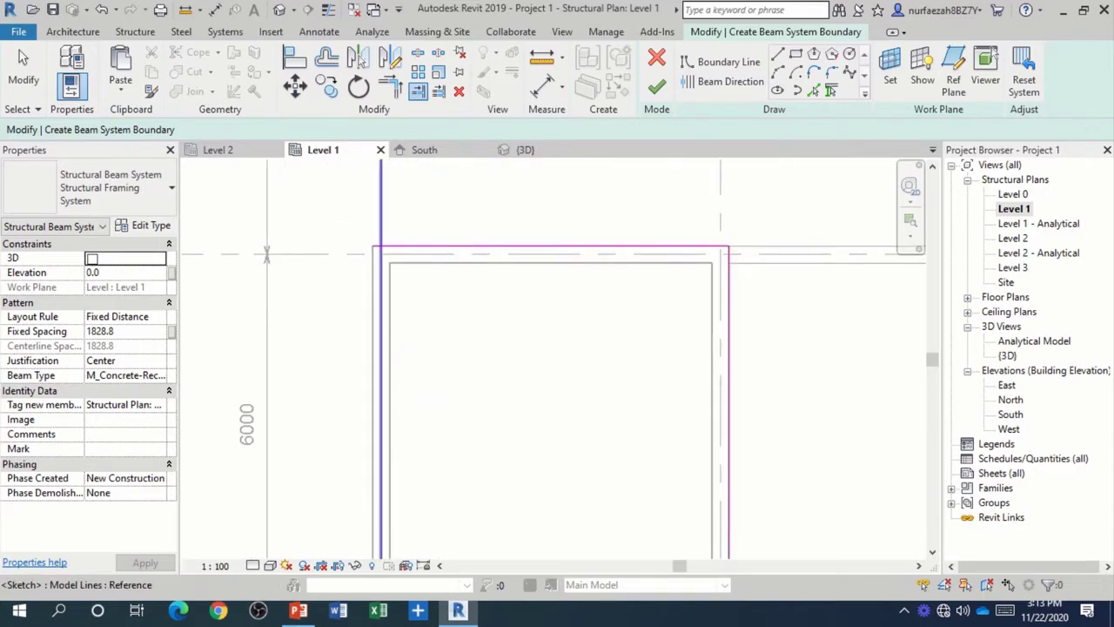
{"action": "scroll", "coordinate": [457, 286], "scroll_direction": "up", "scroll_amount": 3}
{"action": "scroll", "coordinate": [374, 287], "scroll_direction": "up", "scroll_amount": 1}
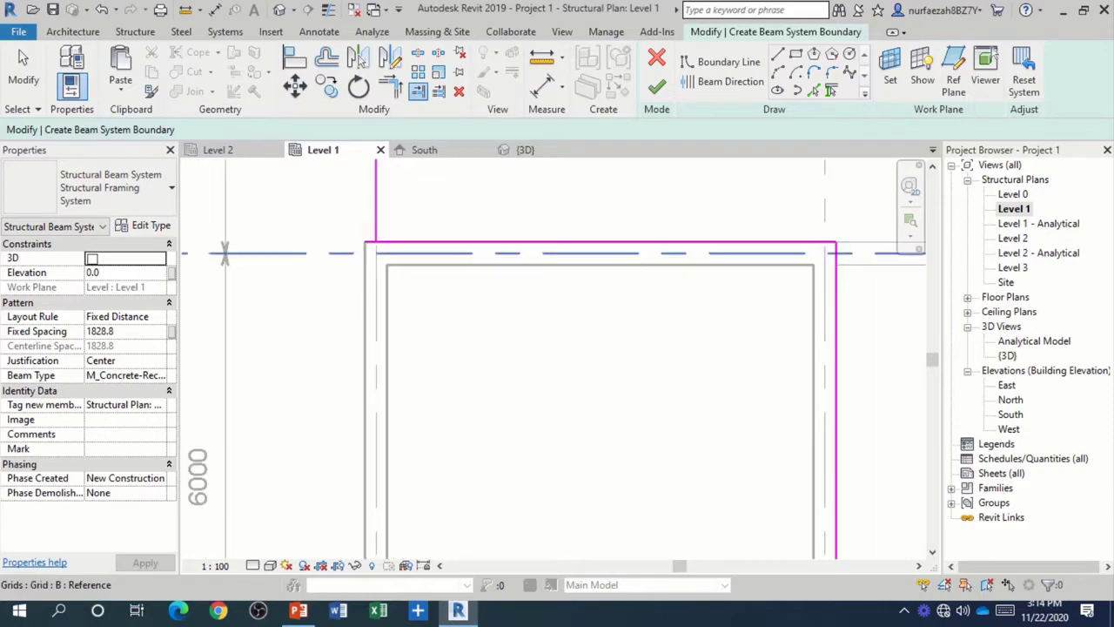
{"action": "scroll", "coordinate": [374, 261], "scroll_direction": "up", "scroll_amount": 1}
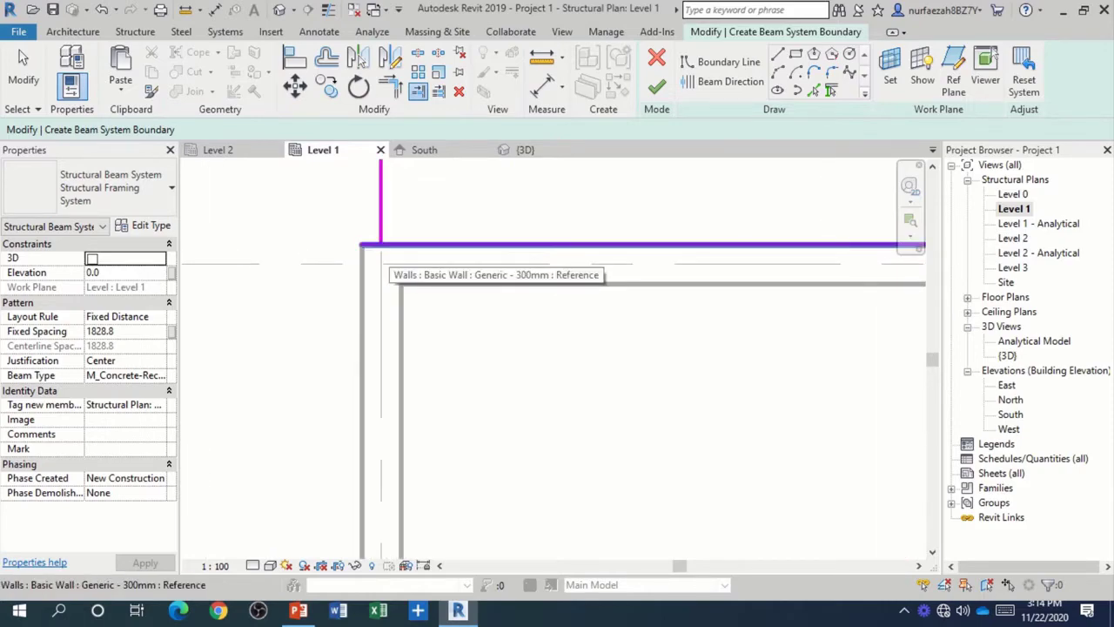
{"action": "scroll", "coordinate": [400, 261], "scroll_direction": "down", "scroll_amount": 2}
{"action": "scroll", "coordinate": [400, 262], "scroll_direction": "down", "scroll_amount": 1}
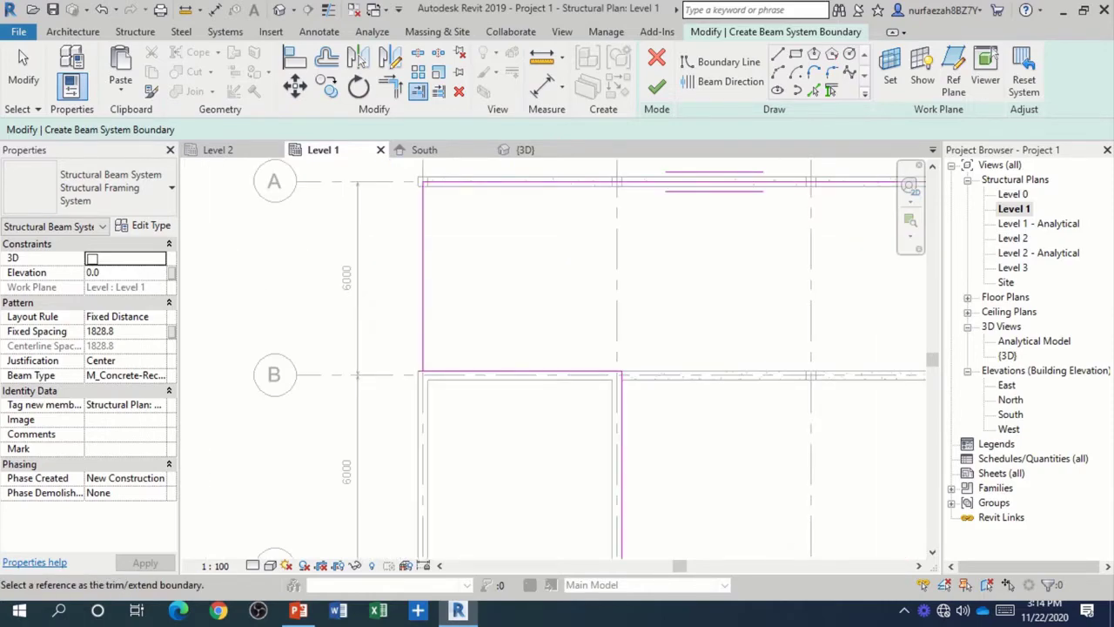
{"action": "scroll", "coordinate": [400, 261], "scroll_direction": "down", "scroll_amount": 1}
{"action": "scroll", "coordinate": [554, 359], "scroll_direction": "down", "scroll_amount": 2}
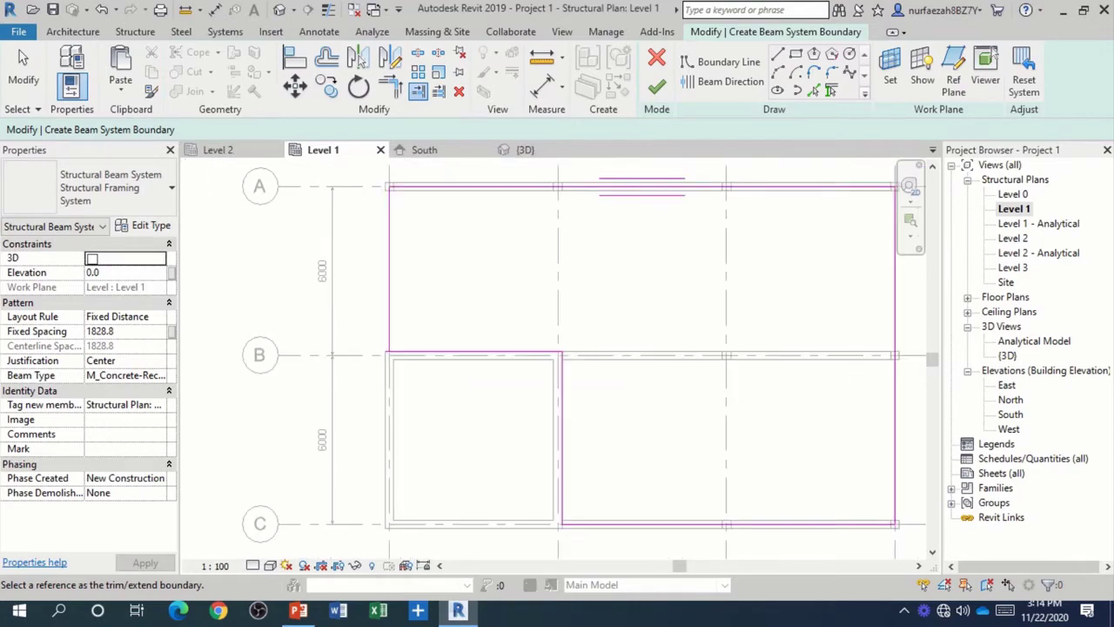
{"action": "scroll", "coordinate": [731, 278], "scroll_direction": "up", "scroll_amount": 1}
{"action": "scroll", "coordinate": [775, 187], "scroll_direction": "down", "scroll_amount": 1}
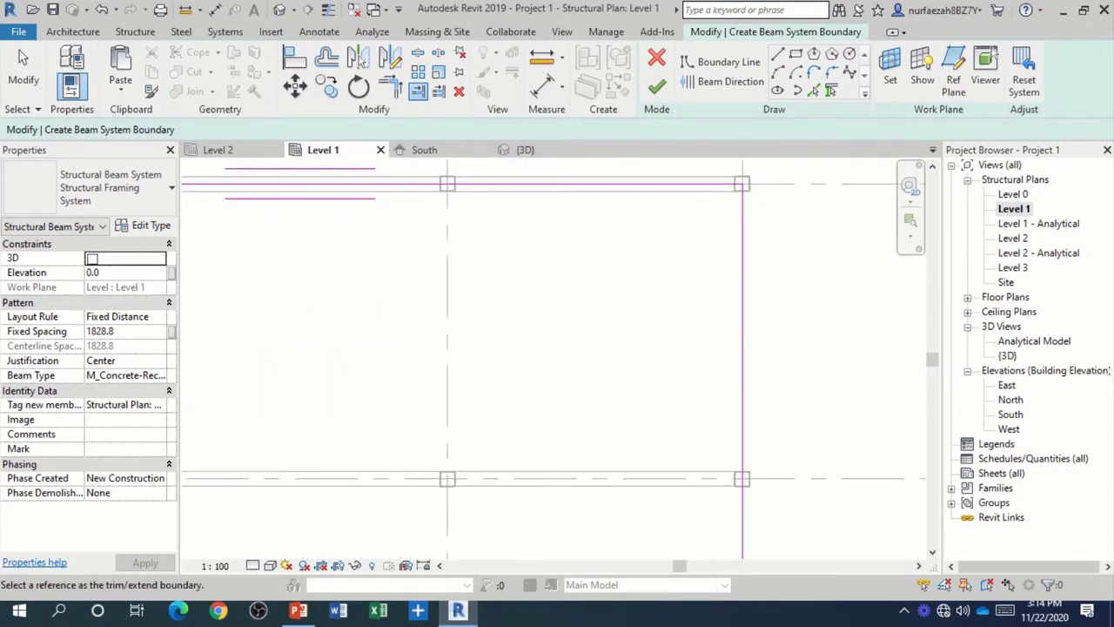
{"action": "scroll", "coordinate": [184, 198], "scroll_direction": "down", "scroll_amount": 2}
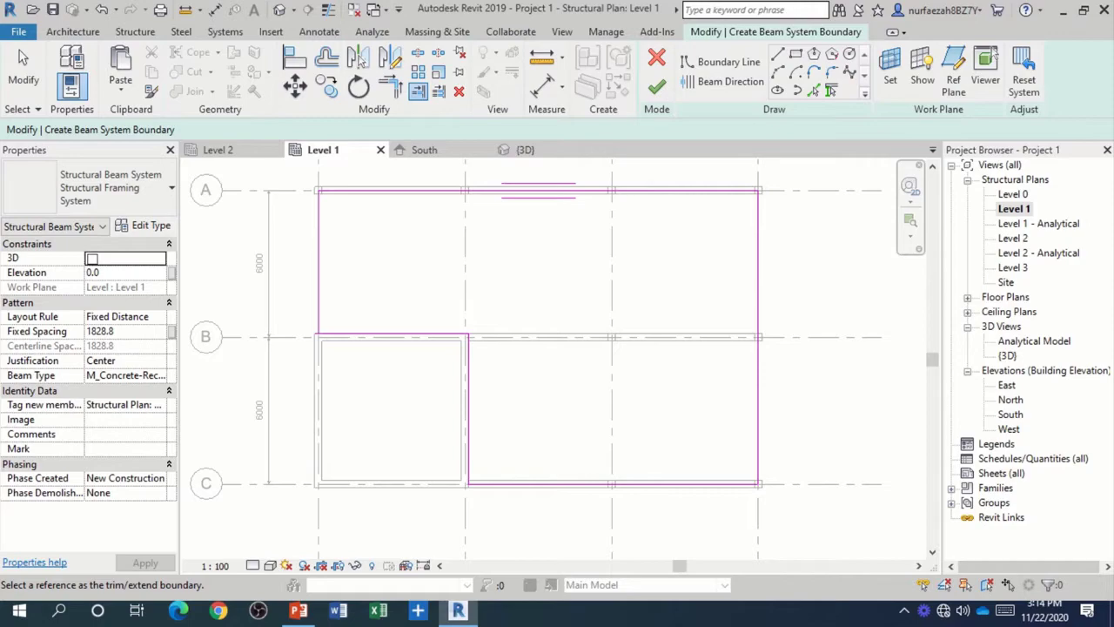
{"action": "scroll", "coordinate": [268, 306], "scroll_direction": "up", "scroll_amount": 2}
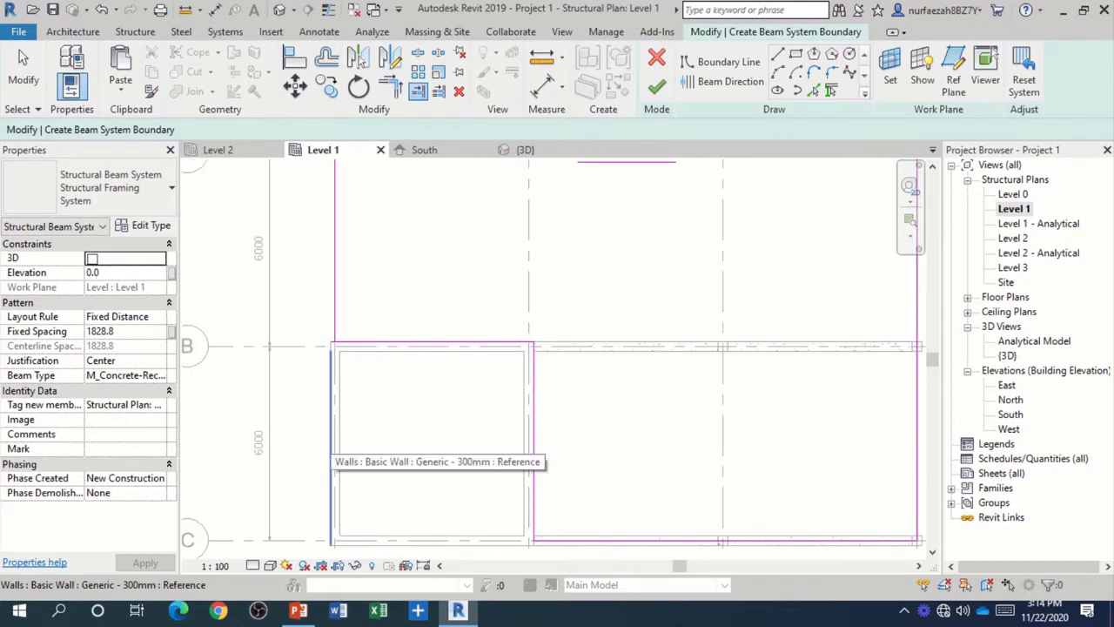
{"action": "key", "text": "Escape"}
{"action": "scroll", "coordinate": [330, 248], "scroll_direction": "up", "scroll_amount": 2}
{"action": "scroll", "coordinate": [440, 372], "scroll_direction": "down", "scroll_amount": 2}
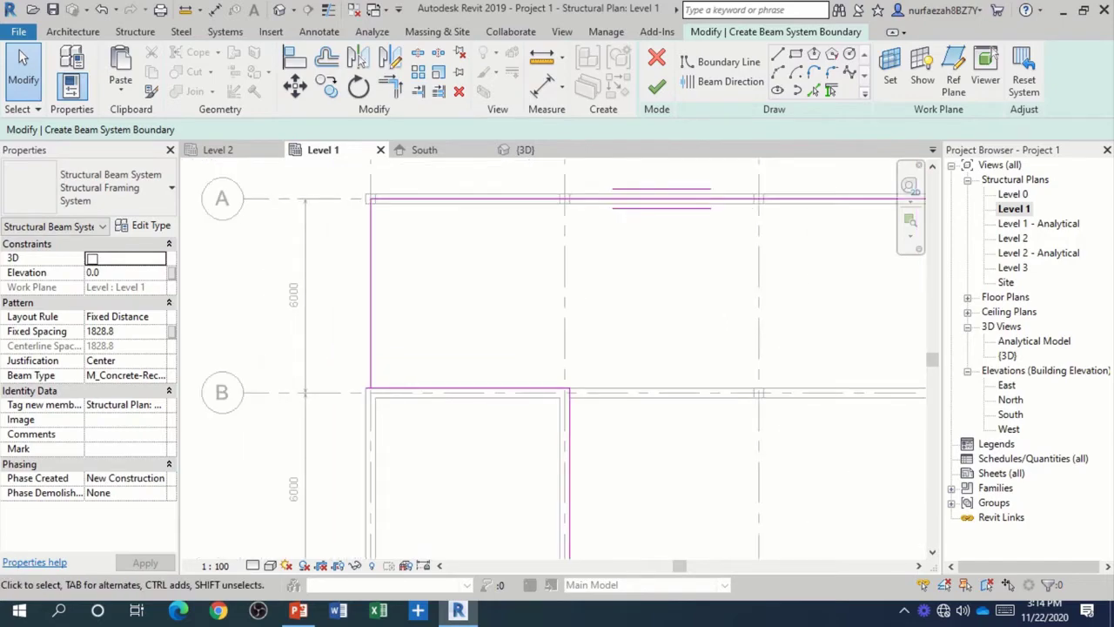
- Stretch the left boundary line's end toward the corner, then undo that adjustment
{"action": "left_click", "coordinate": [371, 254]}
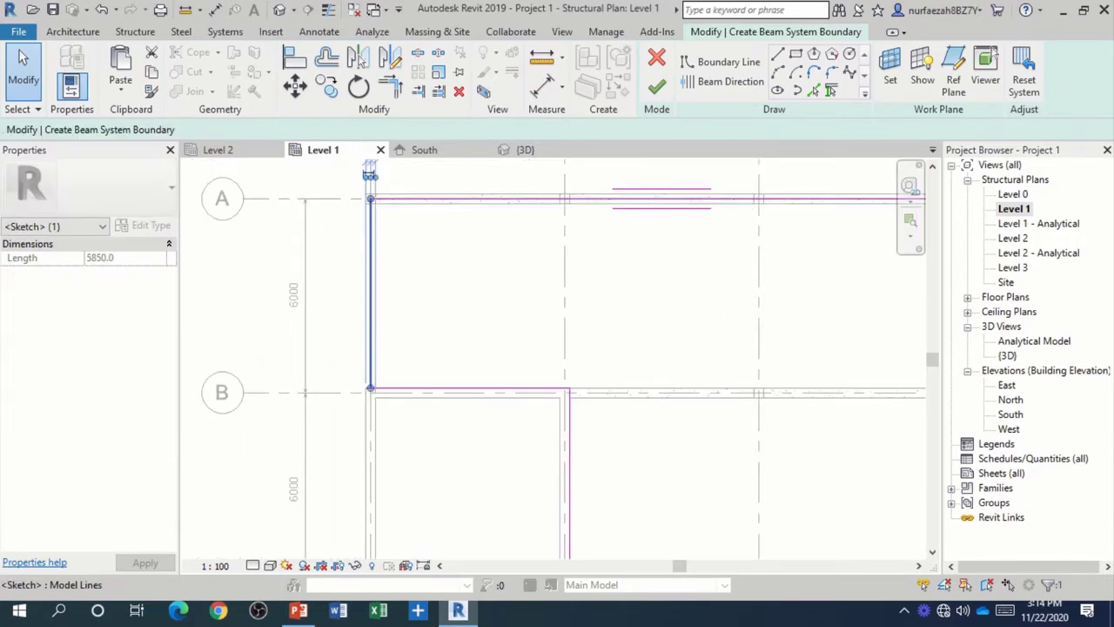
{"action": "scroll", "coordinate": [372, 387], "scroll_direction": "up", "scroll_amount": 2}
{"action": "scroll", "coordinate": [373, 388], "scroll_direction": "up", "scroll_amount": 2}
{"action": "scroll", "coordinate": [372, 383], "scroll_direction": "up", "scroll_amount": 2}
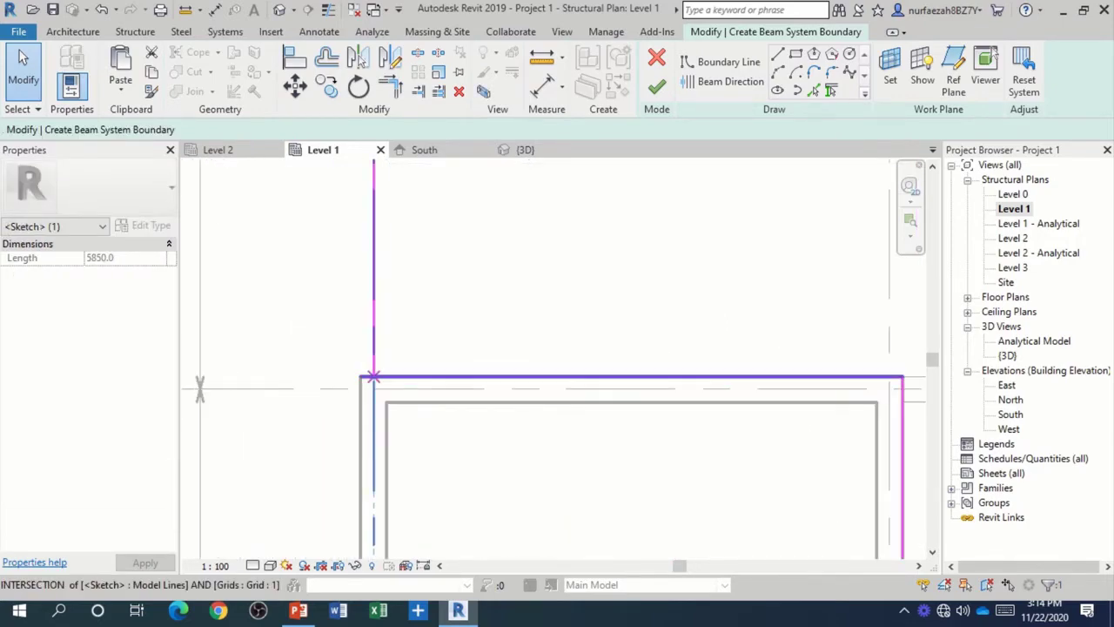
{"action": "left_click_drag", "start_coordinate": [373, 376], "coordinate": [360, 378]}
{"action": "scroll", "coordinate": [433, 430], "scroll_direction": "down", "scroll_amount": 1}
{"action": "scroll", "coordinate": [385, 397], "scroll_direction": "down", "scroll_amount": 2}
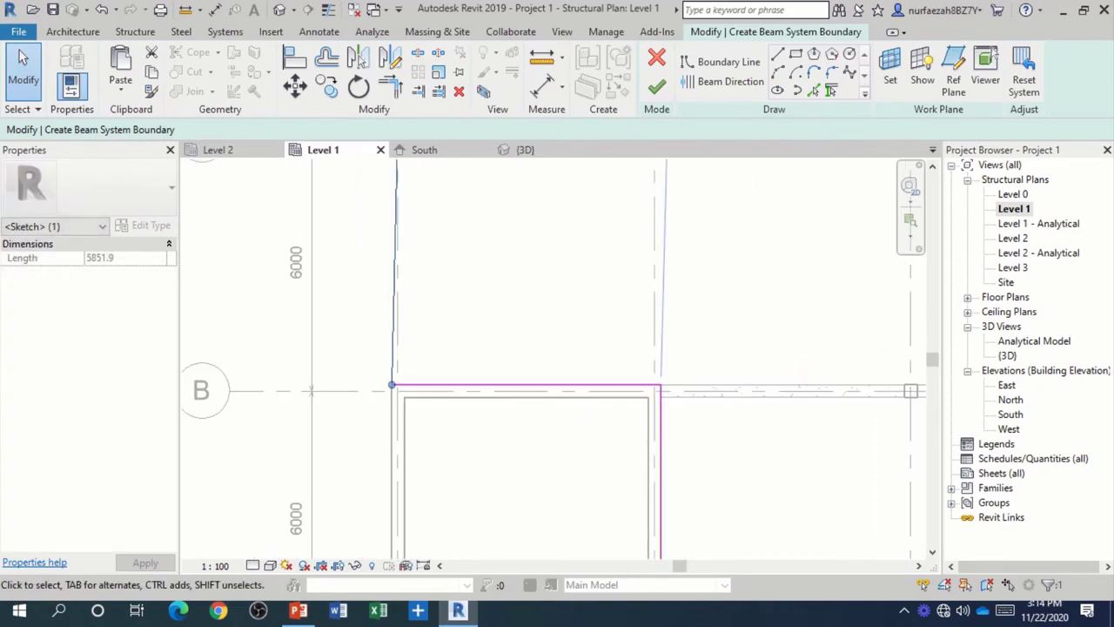
{"action": "scroll", "coordinate": [390, 261], "scroll_direction": "down", "scroll_amount": 1}
{"action": "scroll", "coordinate": [397, 217], "scroll_direction": "up", "scroll_amount": 3}
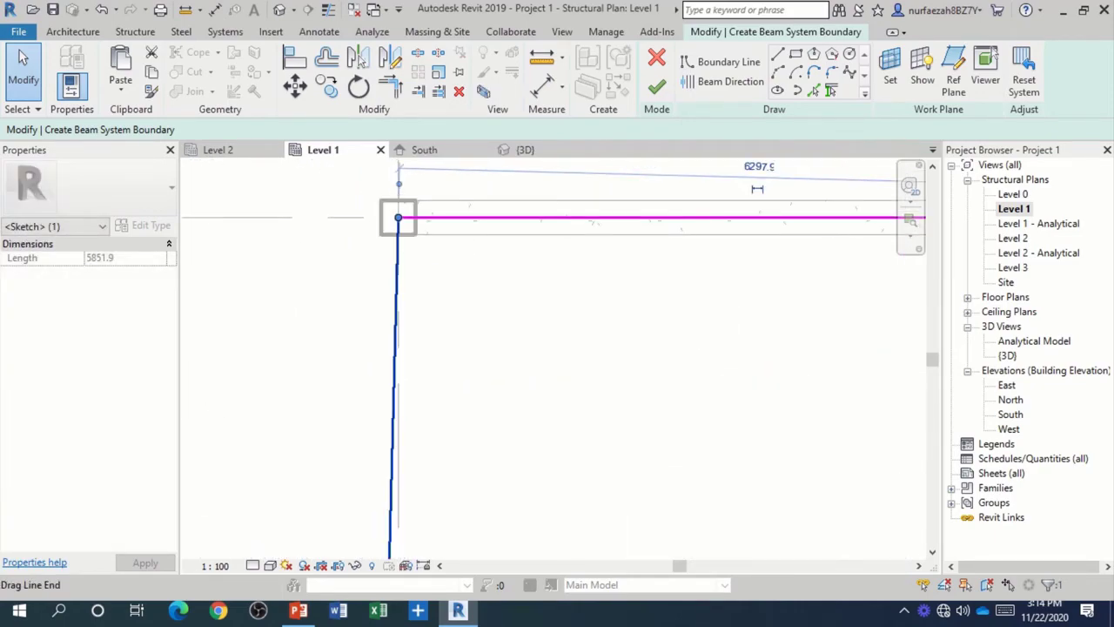
{"action": "key", "text": "ctrl+z"}
{"action": "key", "text": "Escape"}
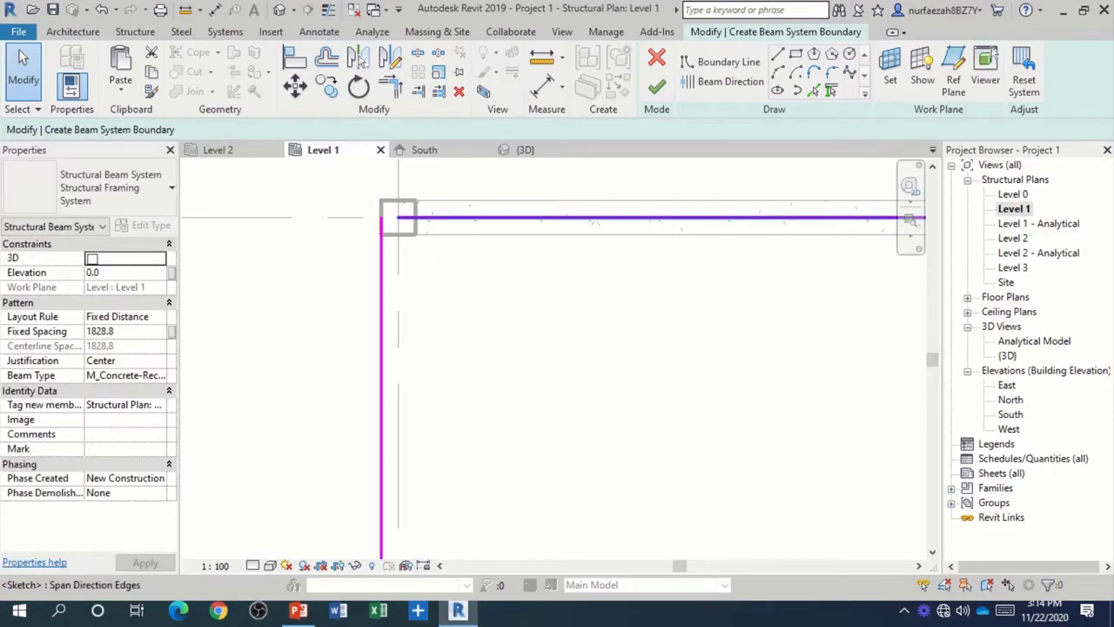
- Start a trim to corner on the boundary lines, then cancel it
{"action": "left_click", "coordinate": [418, 91]}
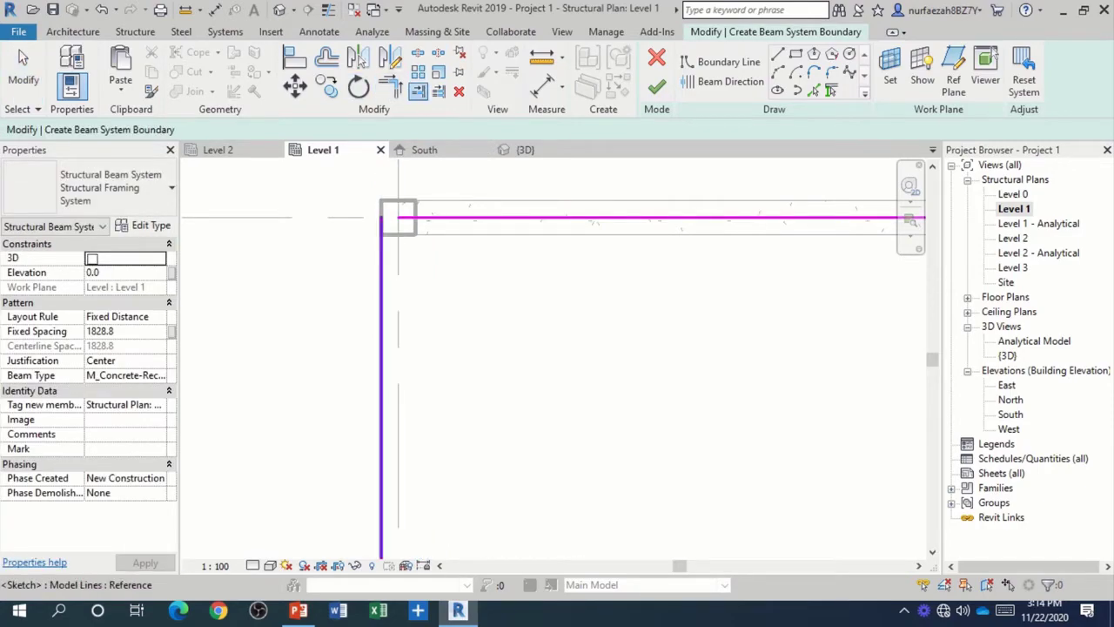
{"action": "key", "text": "Escape"}
{"action": "key", "text": "z"}
{"action": "key", "text": "f"}
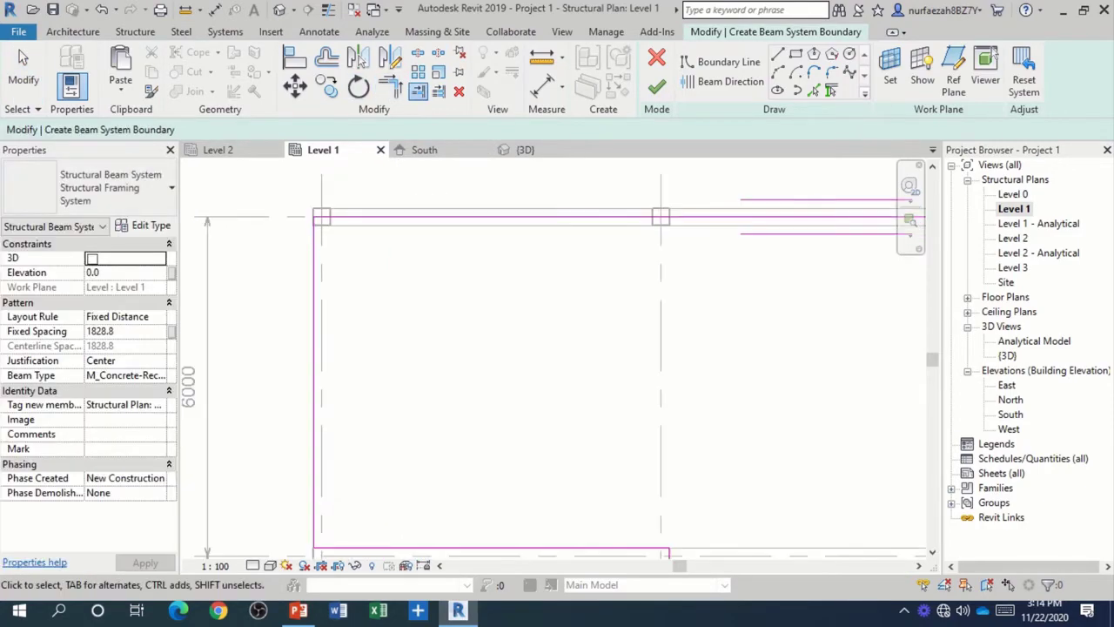
- Try shifting the right boundary line outward, then cancel the move
{"action": "scroll", "coordinate": [620, 265], "scroll_direction": "up", "scroll_amount": 2}
{"action": "scroll", "coordinate": [619, 266], "scroll_direction": "up", "scroll_amount": 1}
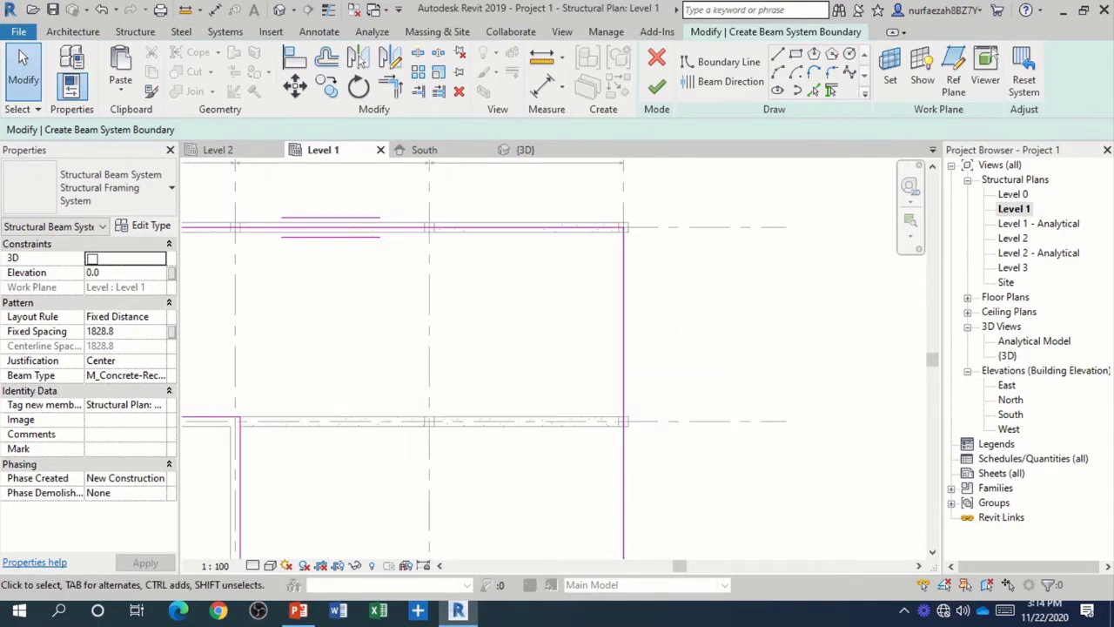
{"action": "scroll", "coordinate": [619, 266], "scroll_direction": "up", "scroll_amount": 1}
{"action": "left_click", "coordinate": [617, 203]}
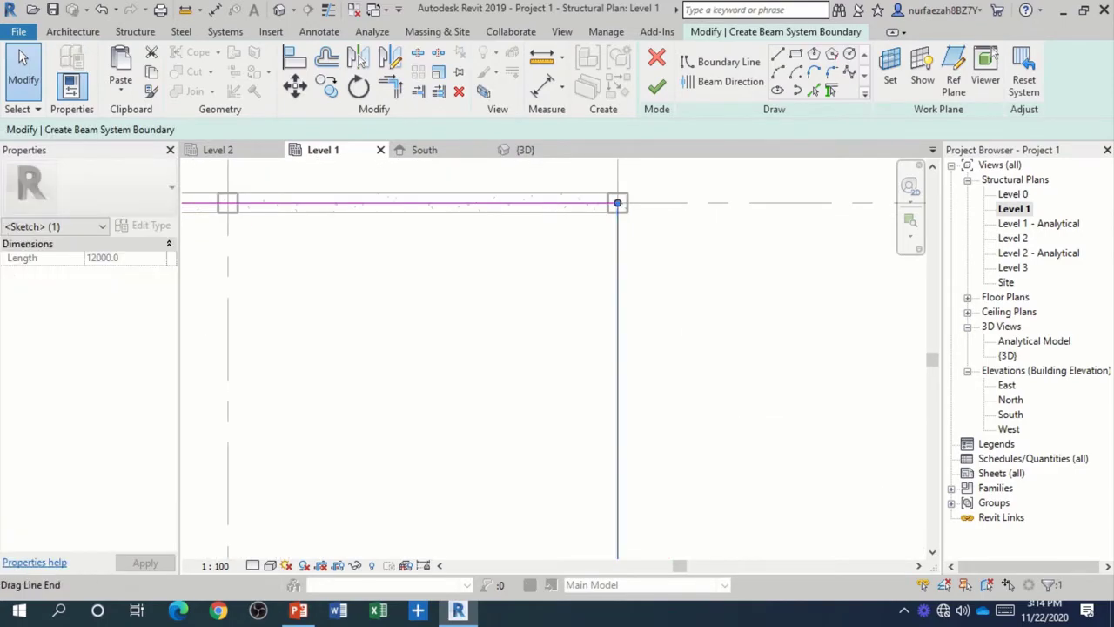
{"action": "left_click_drag", "start_coordinate": [617, 203], "coordinate": [663, 204]}
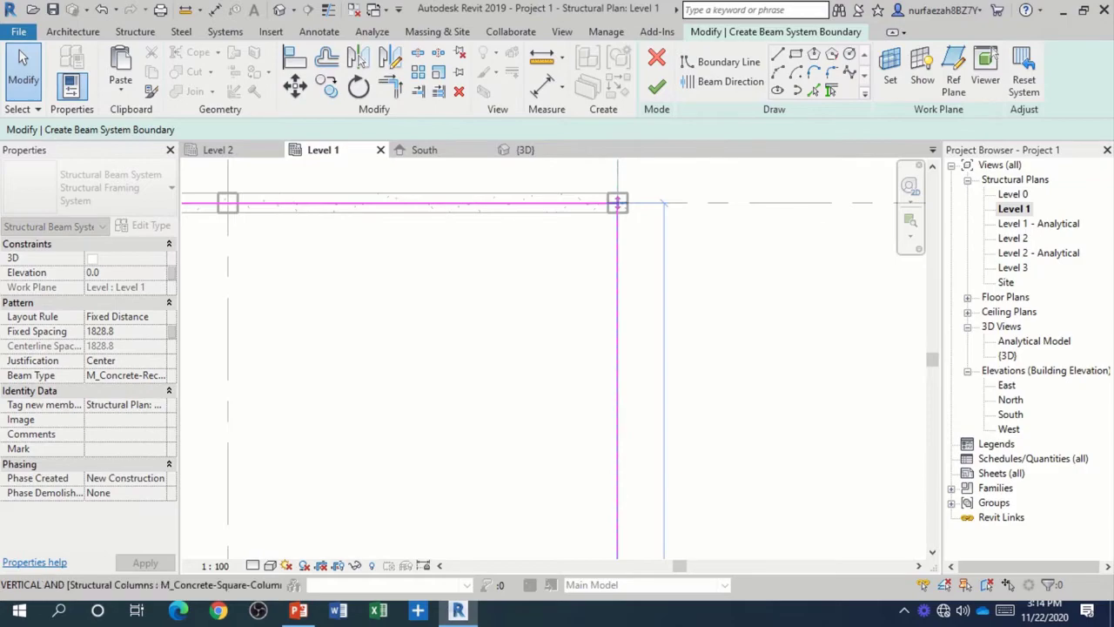
{"action": "key", "text": "Escape"}
- Stretch the right boundary line's end onto the corner column to close the outline
{"action": "scroll", "coordinate": [647, 174], "scroll_direction": "down", "scroll_amount": 1}
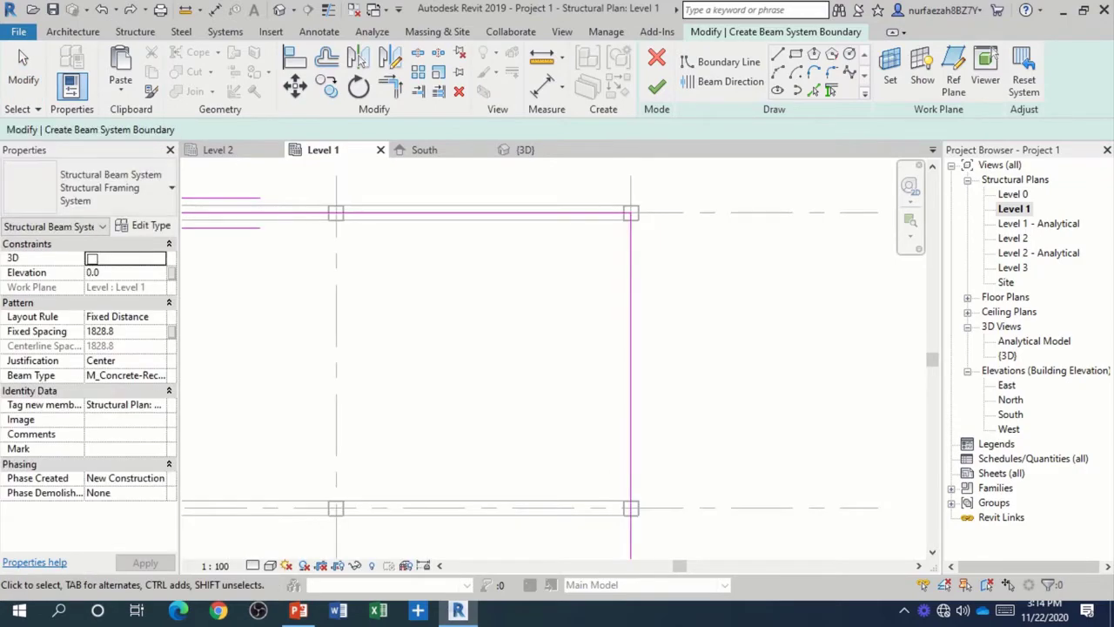
{"action": "scroll", "coordinate": [662, 248], "scroll_direction": "up", "scroll_amount": 1}
{"action": "scroll", "coordinate": [662, 248], "scroll_direction": "up", "scroll_amount": 1}
{"action": "scroll", "coordinate": [618, 198], "scroll_direction": "up", "scroll_amount": 1}
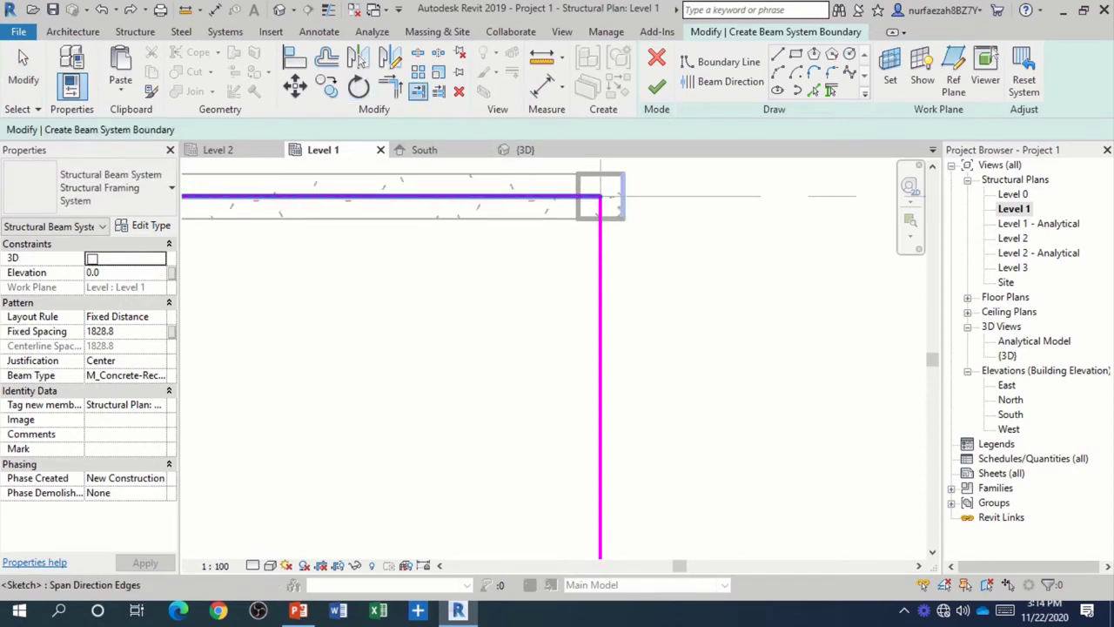
{"action": "scroll", "coordinate": [618, 198], "scroll_direction": "down", "scroll_amount": 2}
{"action": "scroll", "coordinate": [618, 198], "scroll_direction": "down", "scroll_amount": 2}
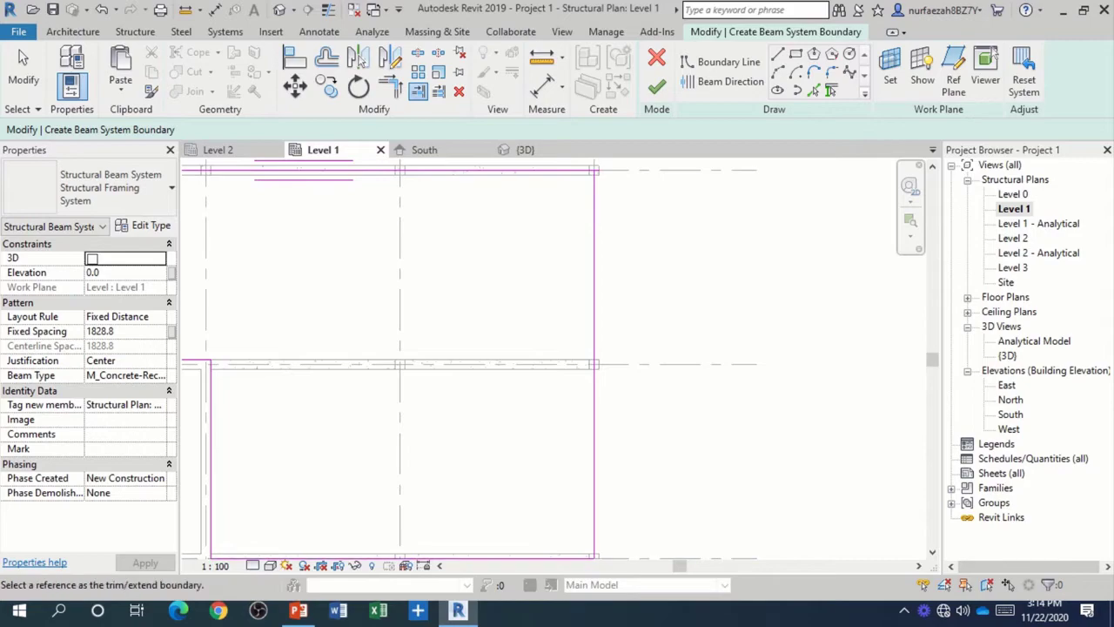
{"action": "scroll", "coordinate": [614, 483], "scroll_direction": "down", "scroll_amount": 2}
{"action": "scroll", "coordinate": [615, 483], "scroll_direction": "up", "scroll_amount": 2}
{"action": "scroll", "coordinate": [614, 483], "scroll_direction": "up", "scroll_amount": 2}
{"action": "scroll", "coordinate": [615, 482], "scroll_direction": "up", "scroll_amount": 1}
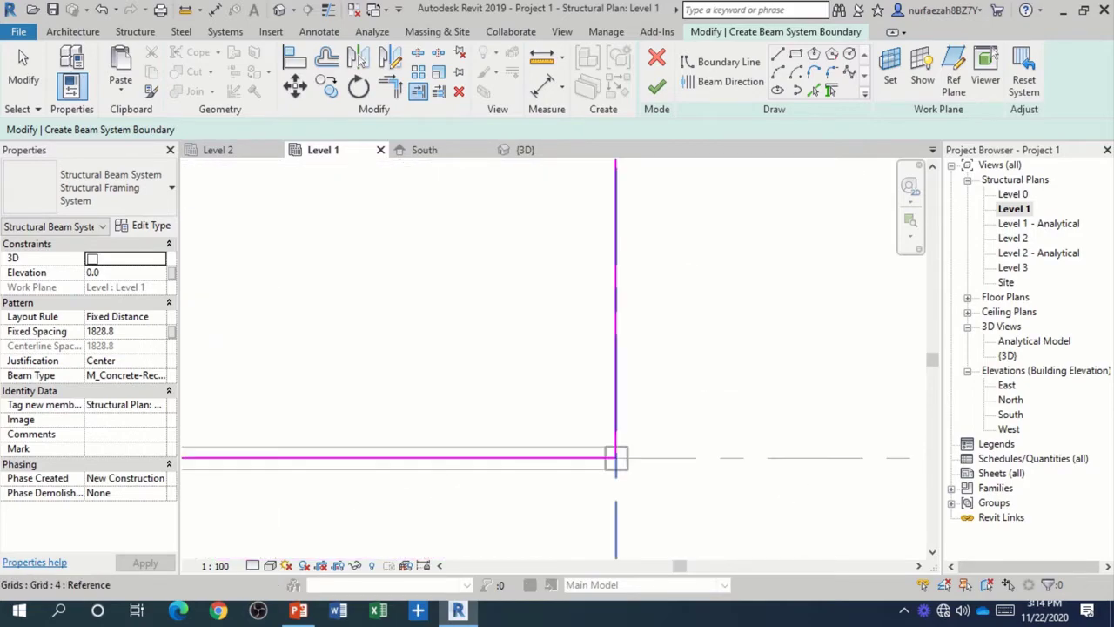
{"action": "scroll", "coordinate": [615, 482], "scroll_direction": "up", "scroll_amount": 1}
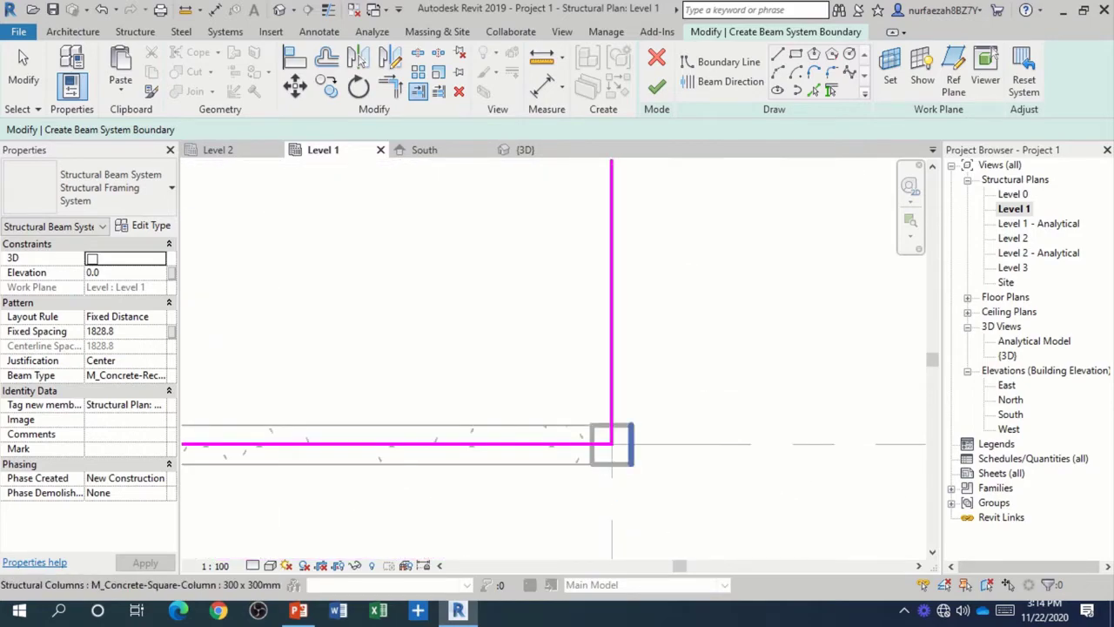
{"action": "scroll", "coordinate": [566, 491], "scroll_direction": "down", "scroll_amount": 3}
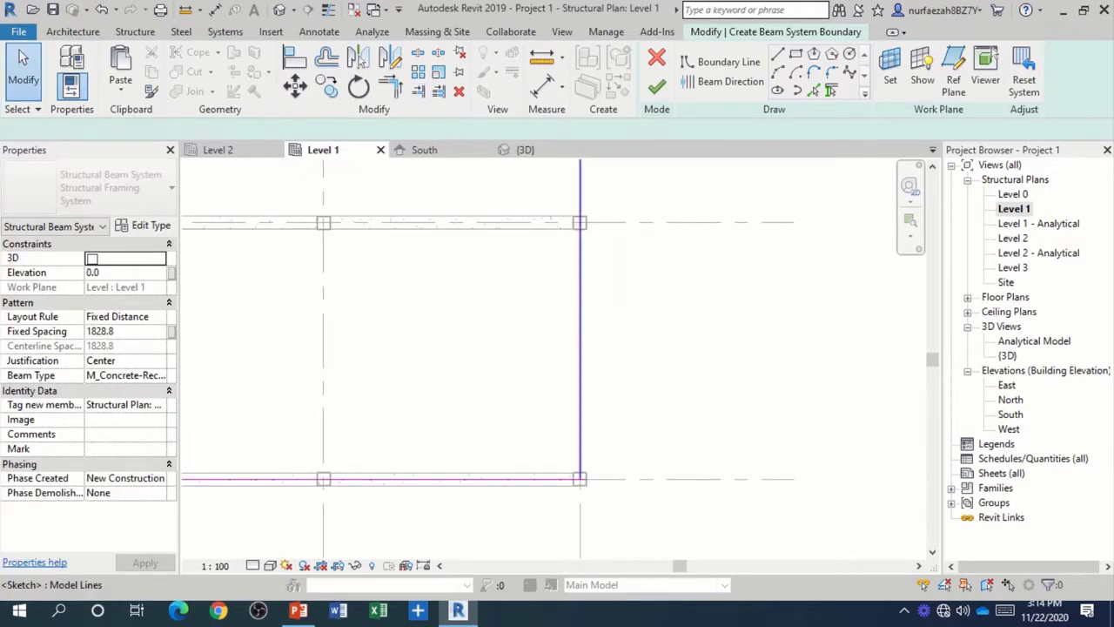
{"action": "left_click", "coordinate": [580, 470]}
{"action": "scroll", "coordinate": [574, 461], "scroll_direction": "up", "scroll_amount": 2}
{"action": "scroll", "coordinate": [570, 444], "scroll_direction": "up", "scroll_amount": 1}
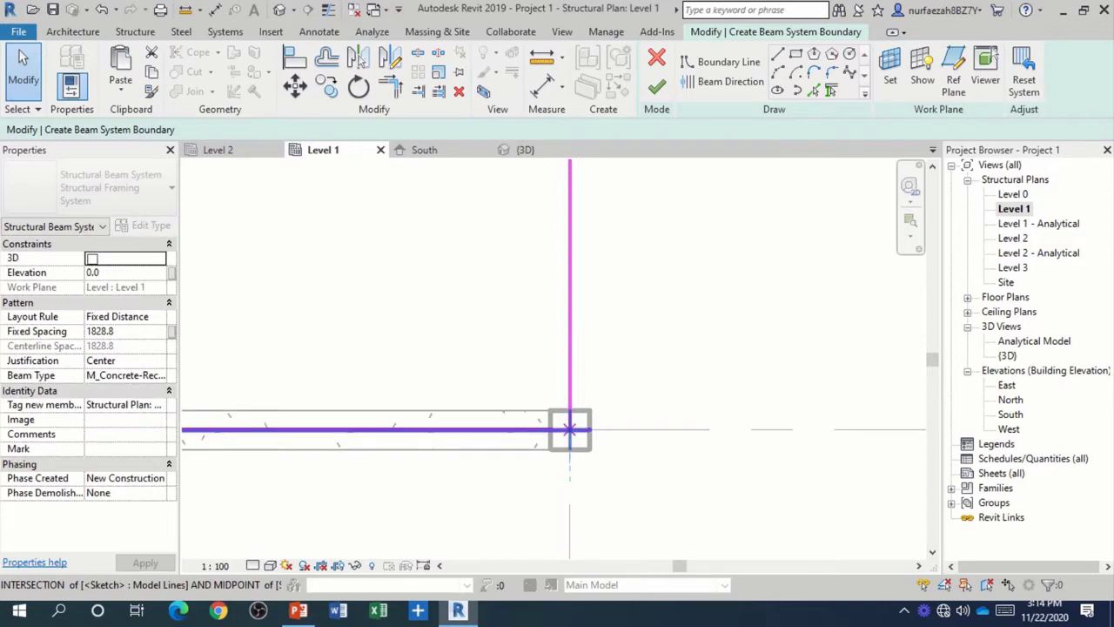
{"action": "left_click_drag", "start_coordinate": [569, 428], "coordinate": [589, 428]}
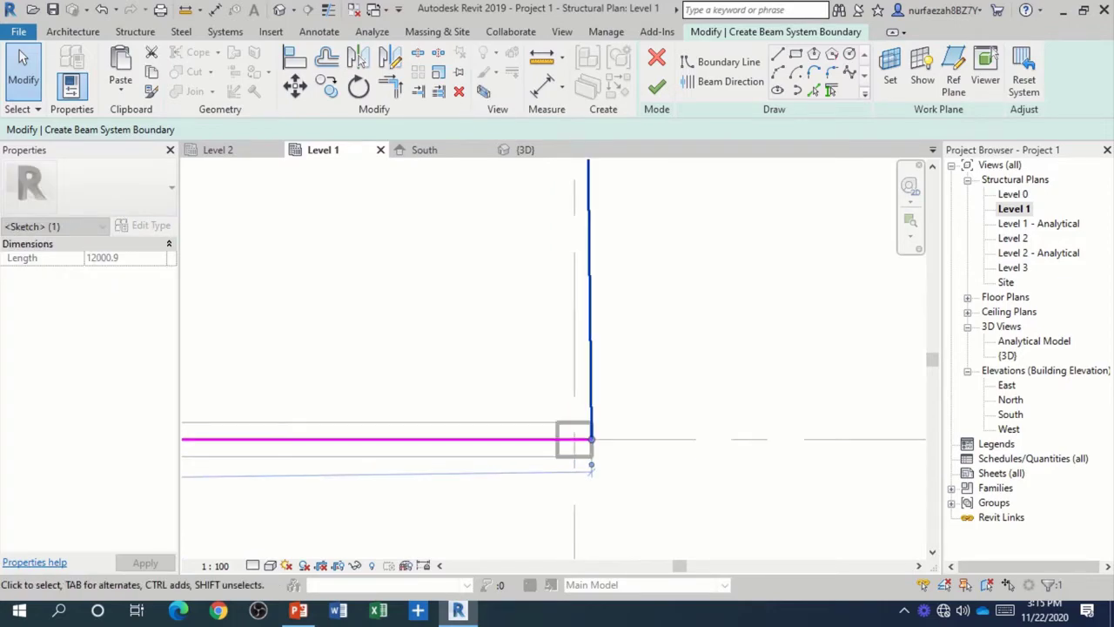
{"action": "scroll", "coordinate": [589, 428], "scroll_direction": "down", "scroll_amount": 2}
{"action": "scroll", "coordinate": [587, 217], "scroll_direction": "up", "scroll_amount": 2}
{"action": "scroll", "coordinate": [586, 216], "scroll_direction": "up", "scroll_amount": 1}
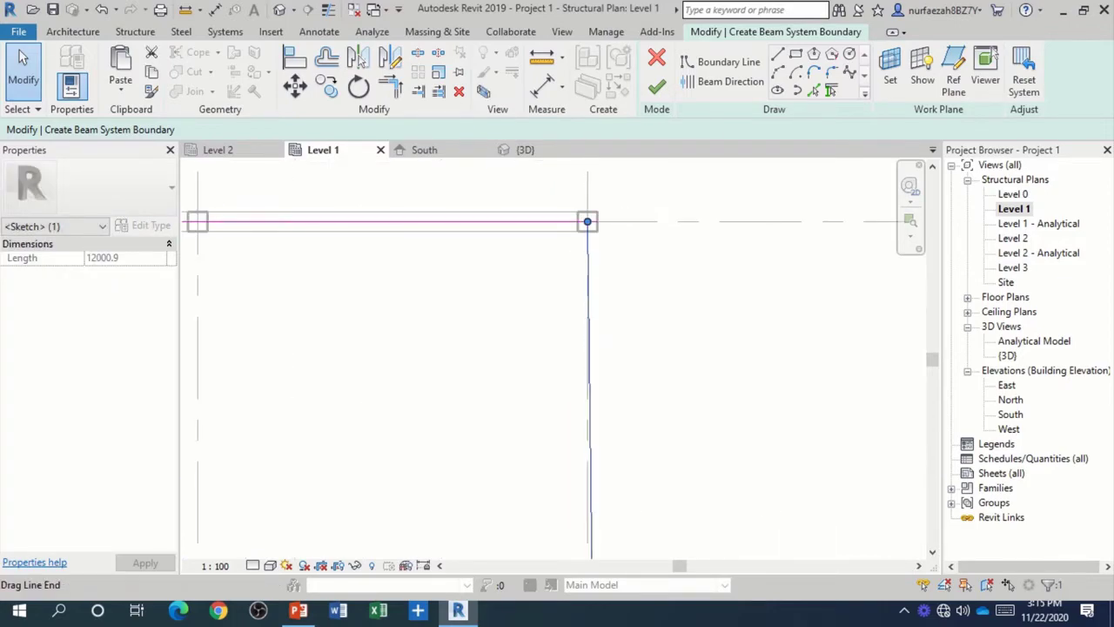
{"action": "scroll", "coordinate": [798, 282], "scroll_direction": "down", "scroll_amount": 2}
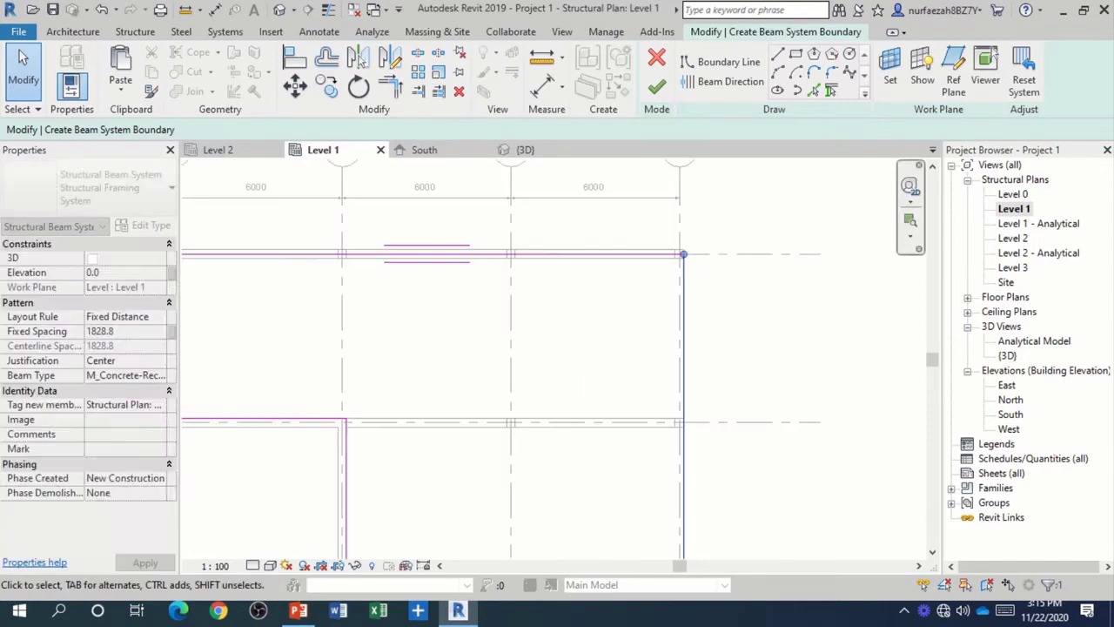
{"action": "scroll", "coordinate": [798, 281], "scroll_direction": "down", "scroll_amount": 1}
{"action": "scroll", "coordinate": [522, 488], "scroll_direction": "up", "scroll_amount": 2}
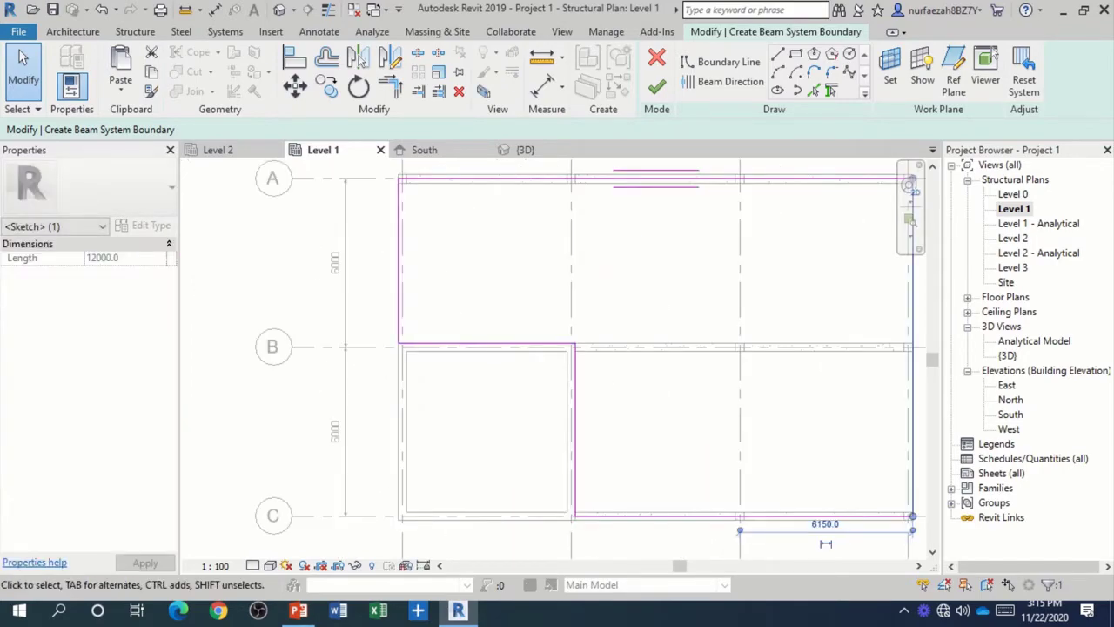
{"action": "scroll", "coordinate": [557, 522], "scroll_direction": "up", "scroll_amount": 2}
{"action": "scroll", "coordinate": [494, 490], "scroll_direction": "down", "scroll_amount": 1}
{"action": "scroll", "coordinate": [495, 490], "scroll_direction": "down", "scroll_amount": 1}
{"action": "scroll", "coordinate": [494, 490], "scroll_direction": "down", "scroll_amount": 1}
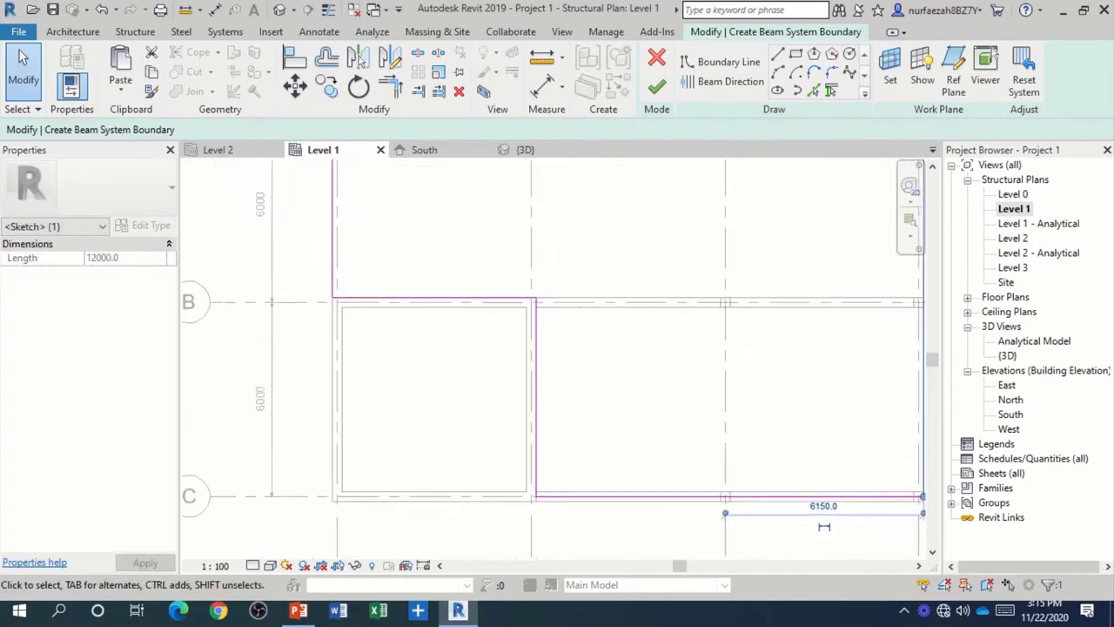
{"action": "scroll", "coordinate": [494, 490], "scroll_direction": "down", "scroll_amount": 1}
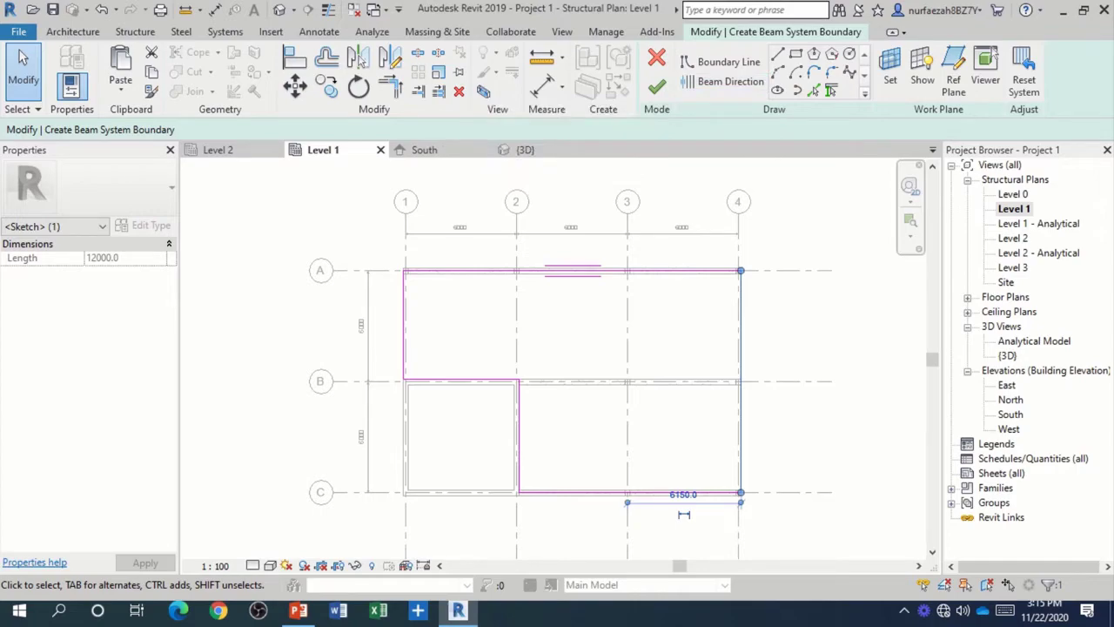
- Set the beam direction along grid 2 and finish the 150 x 400mm Level 1 beam system
{"action": "left_click", "coordinate": [730, 81]}
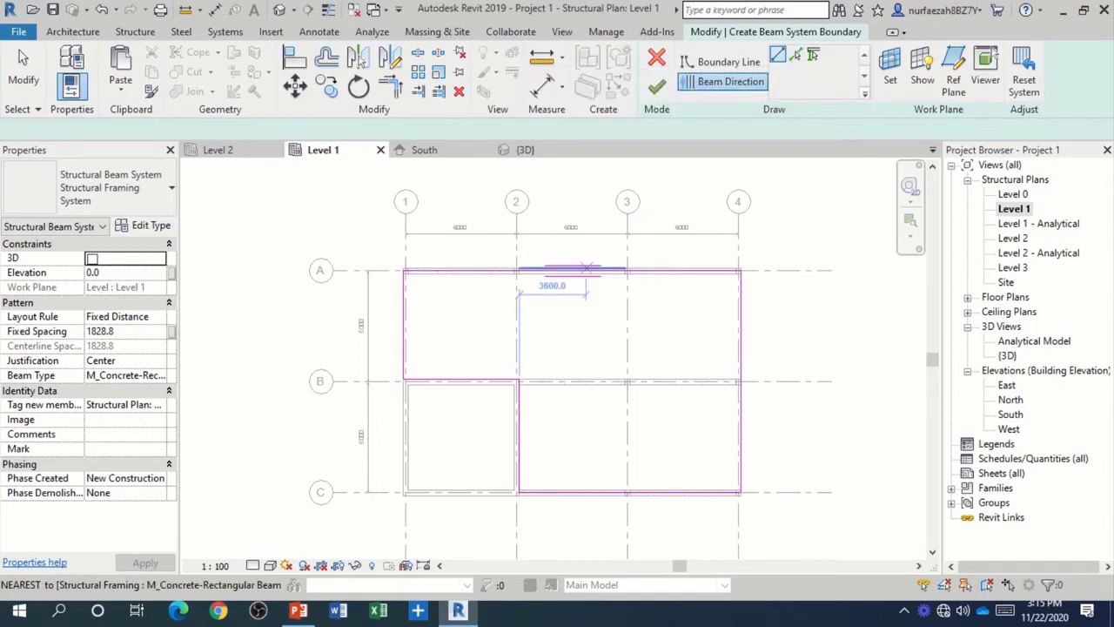
{"action": "scroll", "coordinate": [515, 278], "scroll_direction": "up", "scroll_amount": 2}
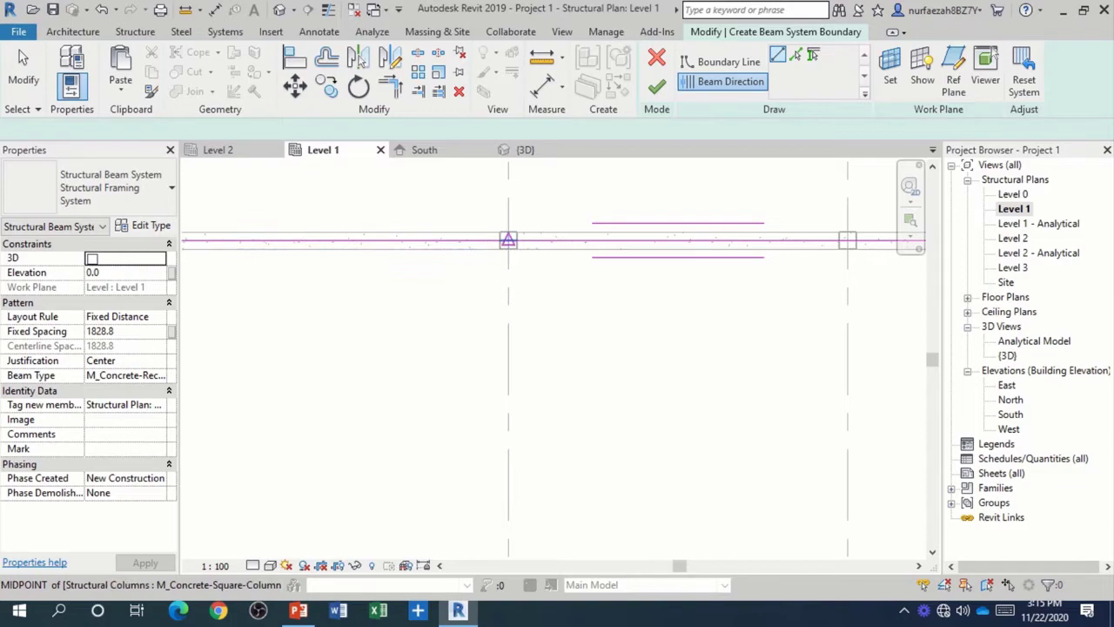
{"action": "left_click", "coordinate": [516, 249]}
{"action": "scroll", "coordinate": [506, 391], "scroll_direction": "down", "scroll_amount": 2}
{"action": "scroll", "coordinate": [505, 409], "scroll_direction": "up", "scroll_amount": 2}
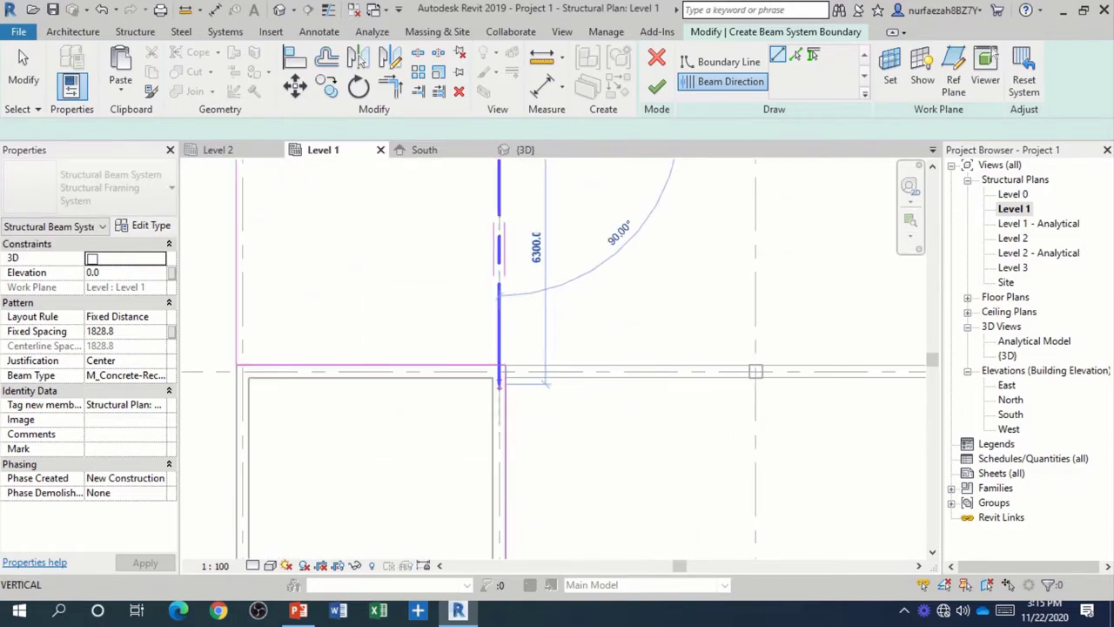
{"action": "left_click", "coordinate": [497, 316]}
{"action": "scroll", "coordinate": [513, 314], "scroll_direction": "down", "scroll_amount": 2}
{"action": "scroll", "coordinate": [536, 310], "scroll_direction": "down", "scroll_amount": 1}
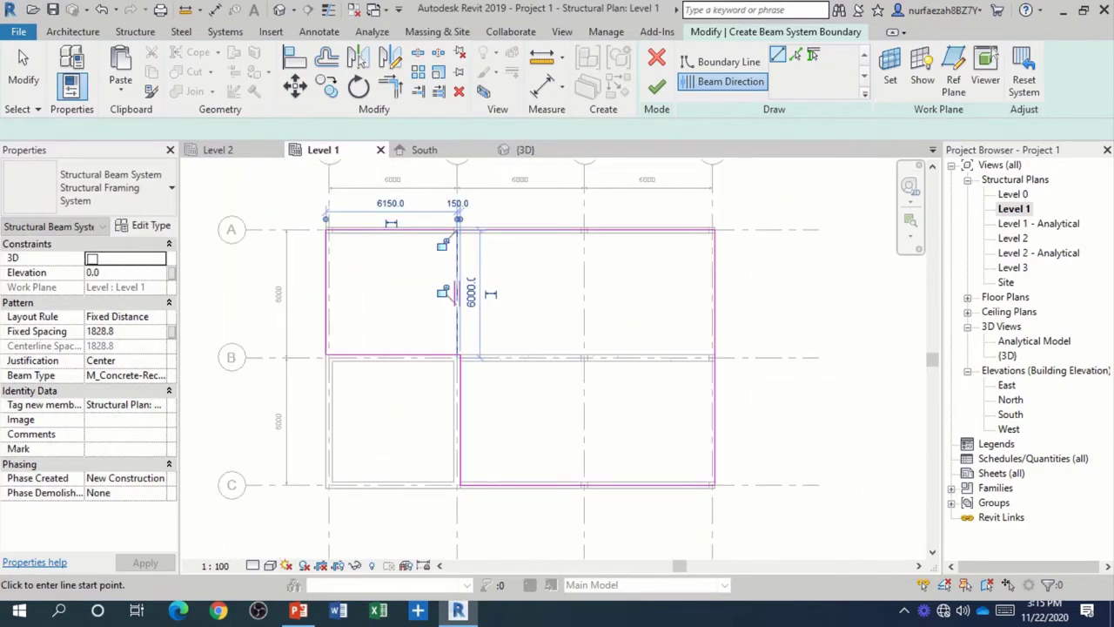
{"action": "scroll", "coordinate": [536, 309], "scroll_direction": "down", "scroll_amount": 1}
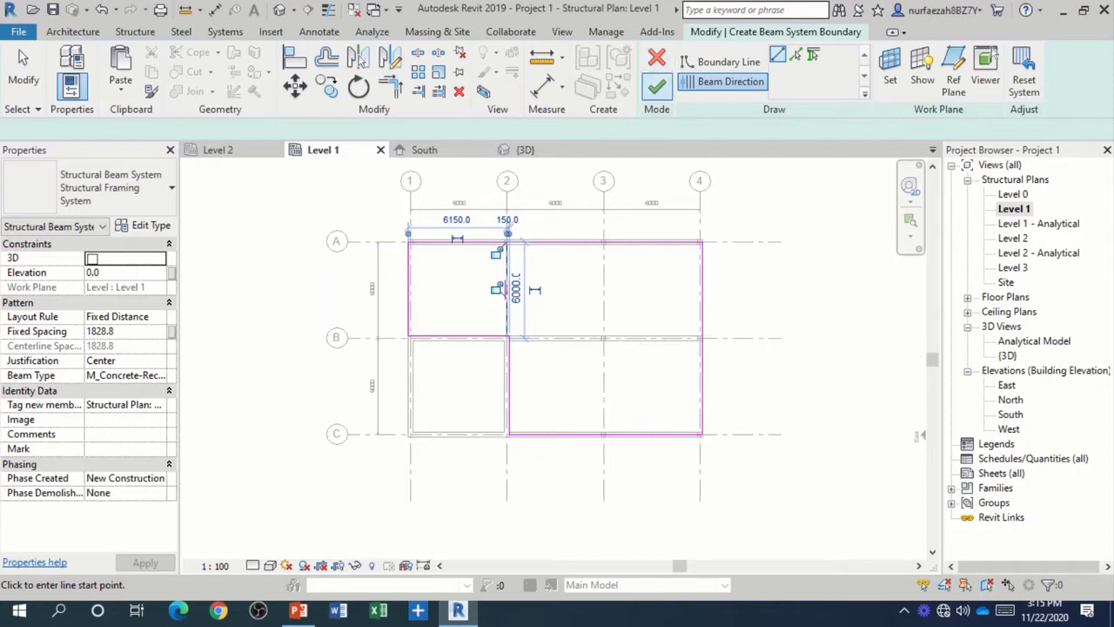
{"action": "left_click", "coordinate": [657, 85]}
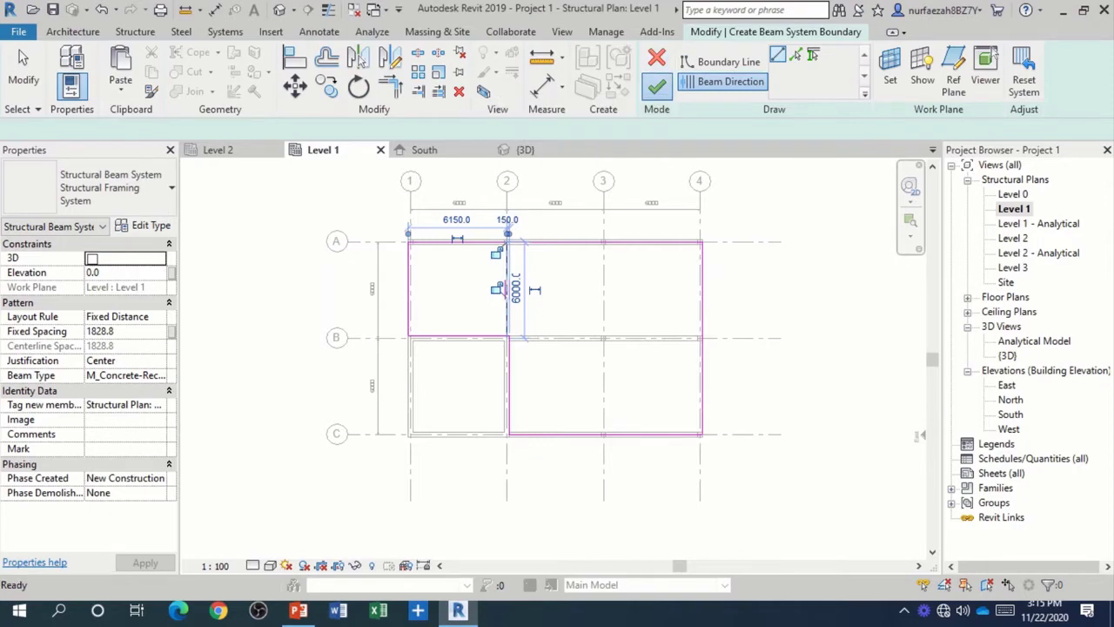
{"action": "scroll", "coordinate": [645, 336], "scroll_direction": "up", "scroll_amount": 1}
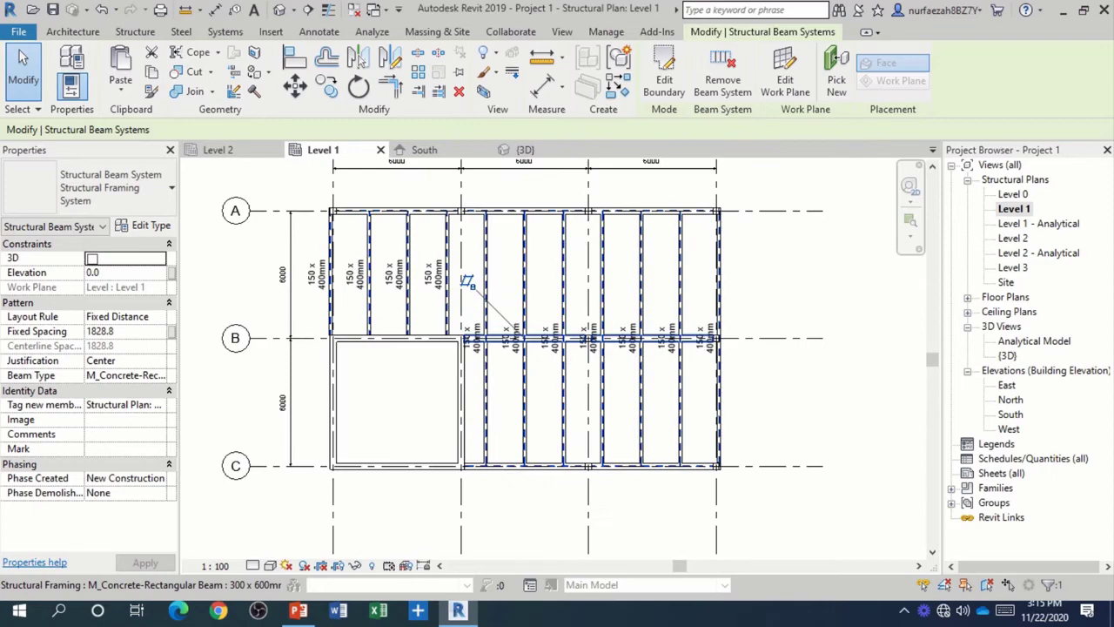
{"action": "scroll", "coordinate": [790, 281], "scroll_direction": "up", "scroll_amount": 2}
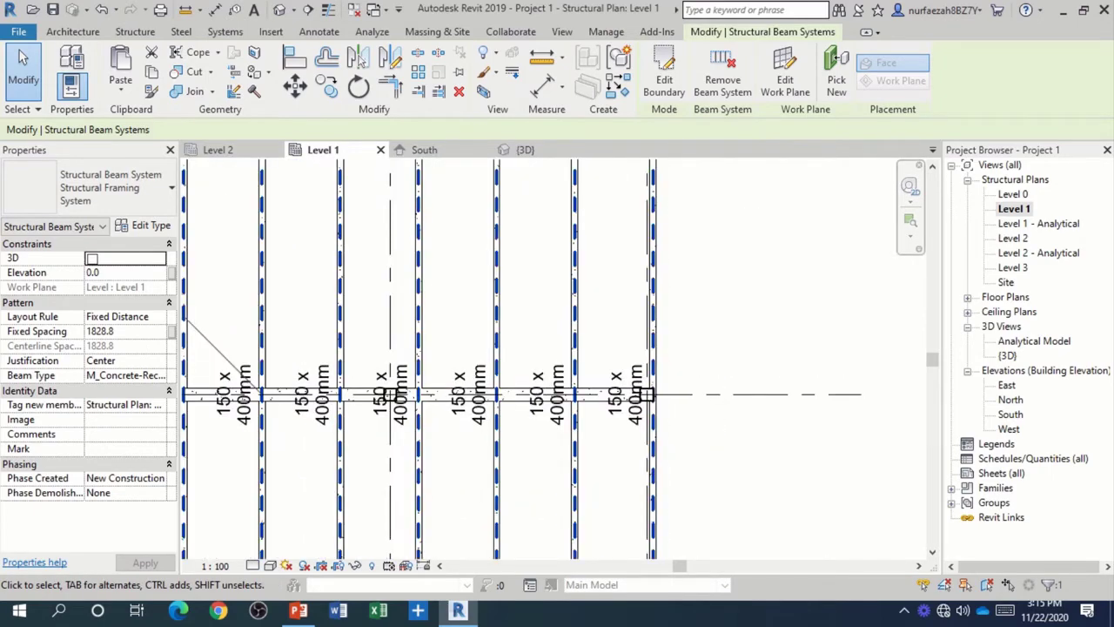
{"action": "scroll", "coordinate": [225, 273], "scroll_direction": "down", "scroll_amount": 2}
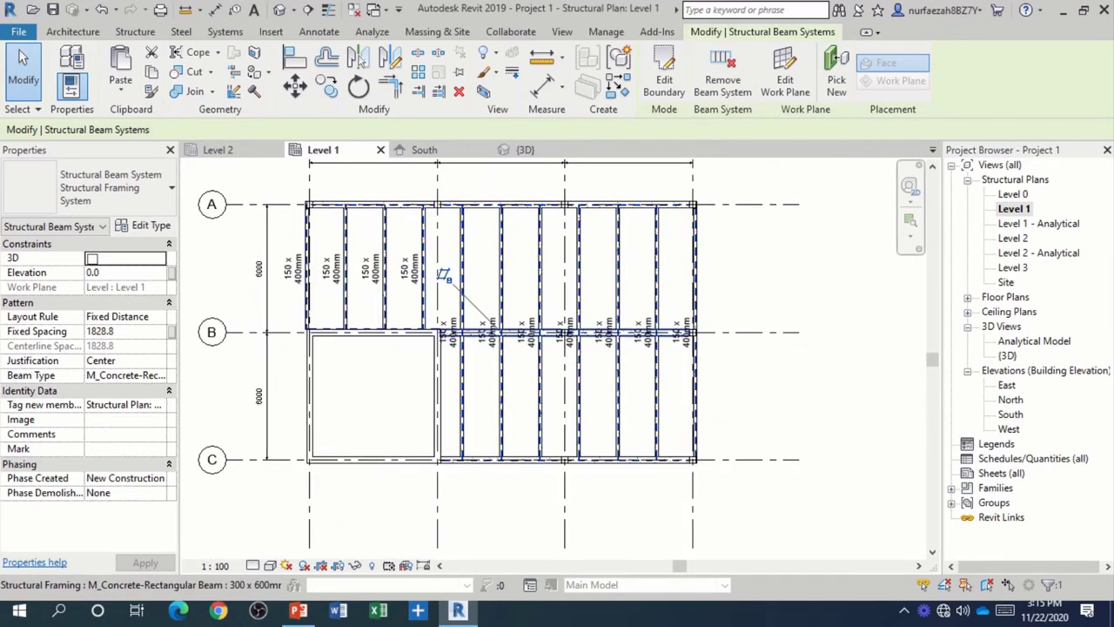
{"action": "scroll", "coordinate": [261, 266], "scroll_direction": "down", "scroll_amount": 1}
{"action": "scroll", "coordinate": [256, 287], "scroll_direction": "up", "scroll_amount": 1}
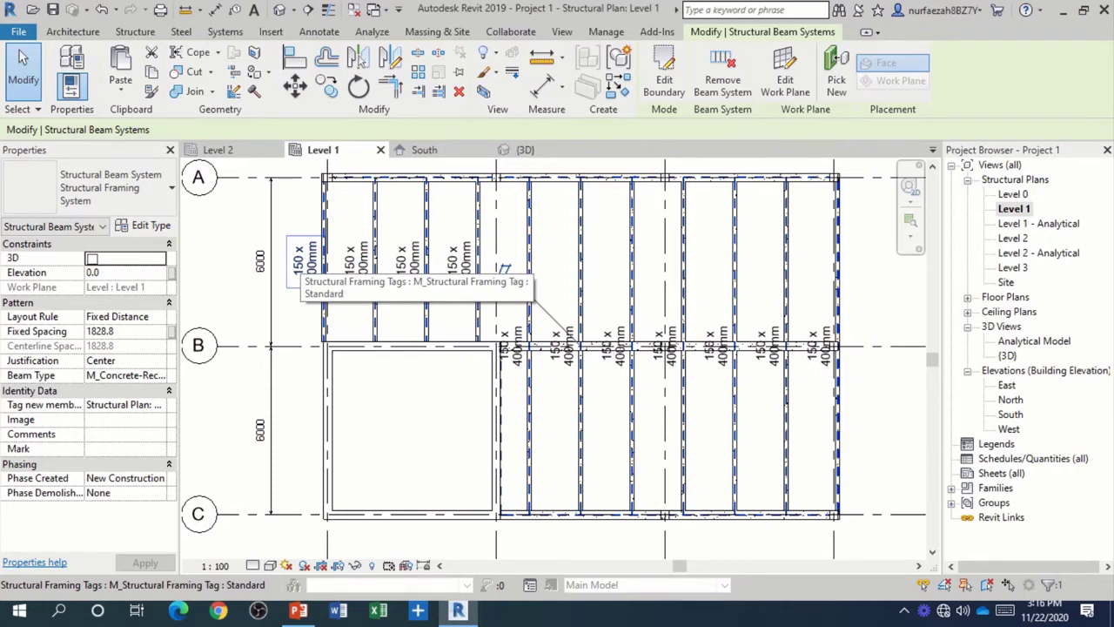
{"action": "left_click", "coordinate": [316, 261]}
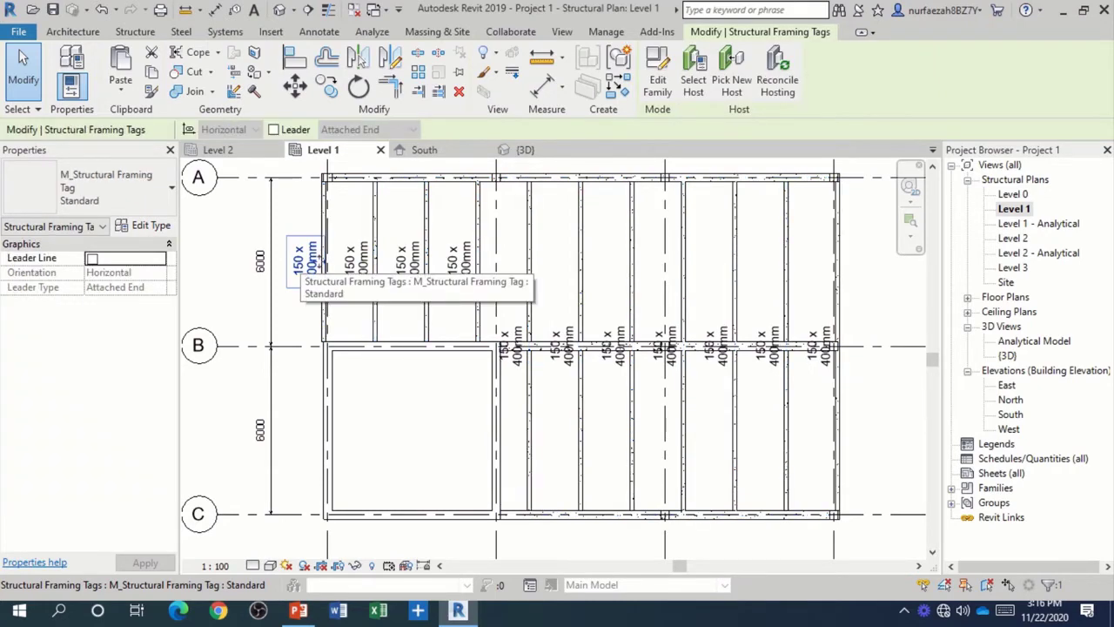
{"action": "key", "text": "Escape"}
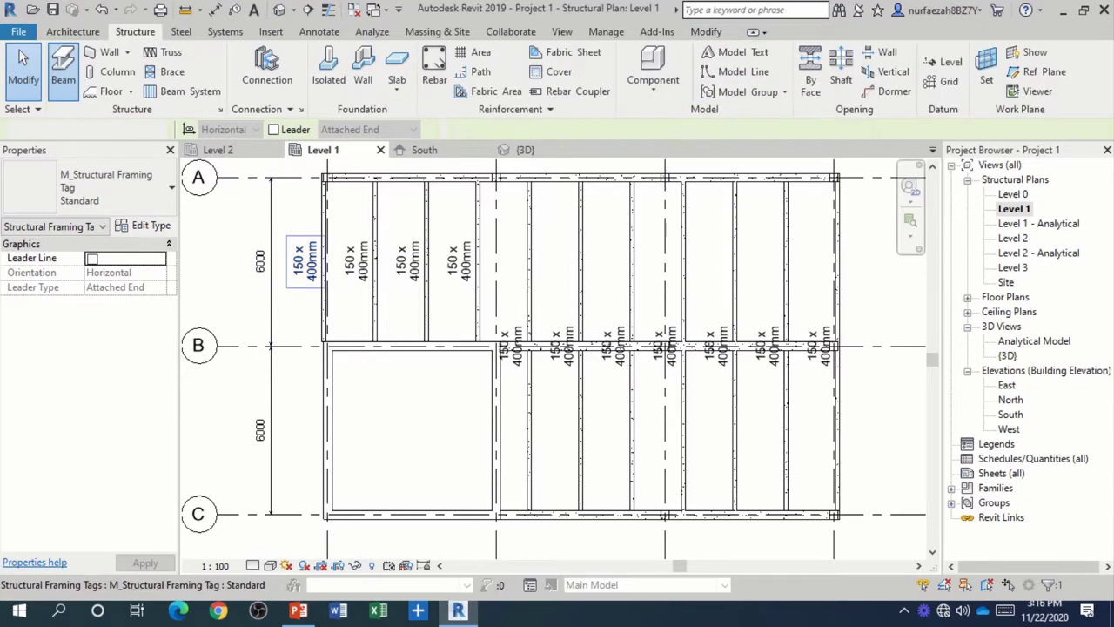
{"action": "left_click", "coordinate": [317, 261]}
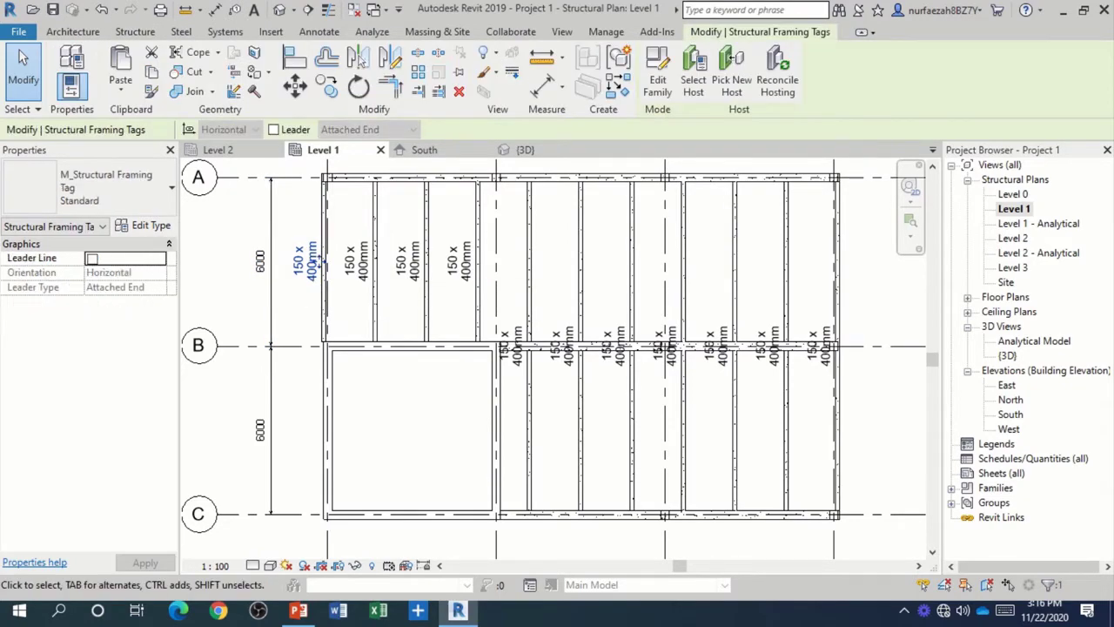
{"action": "key", "text": "Escape"}
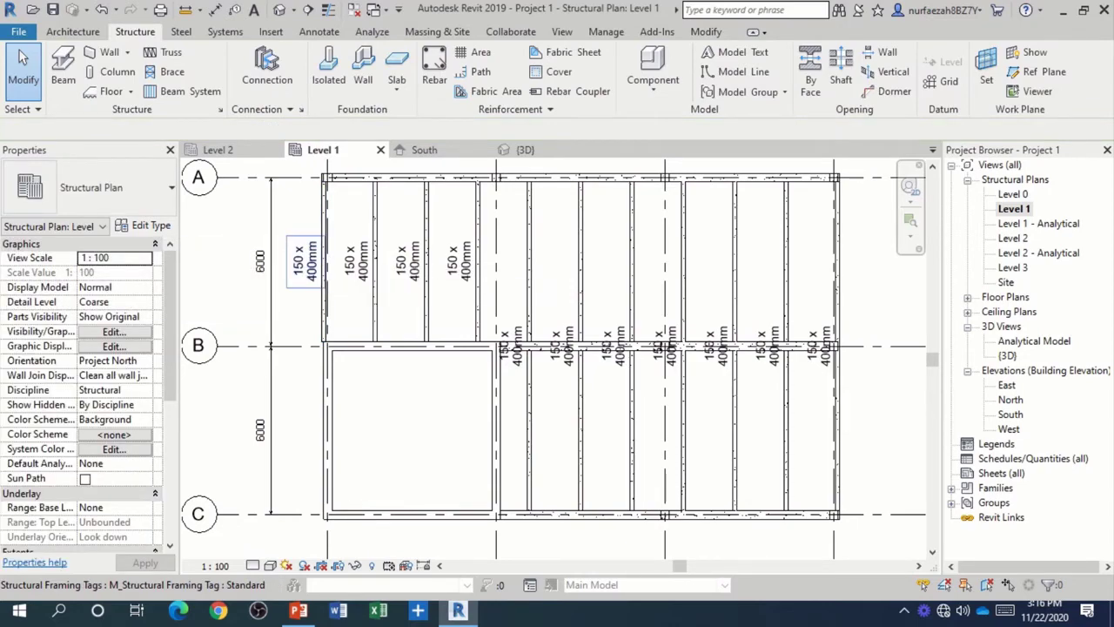
{"action": "left_click", "coordinate": [319, 261]}
{"action": "key", "text": "t"}
{"action": "key", "text": "s"}
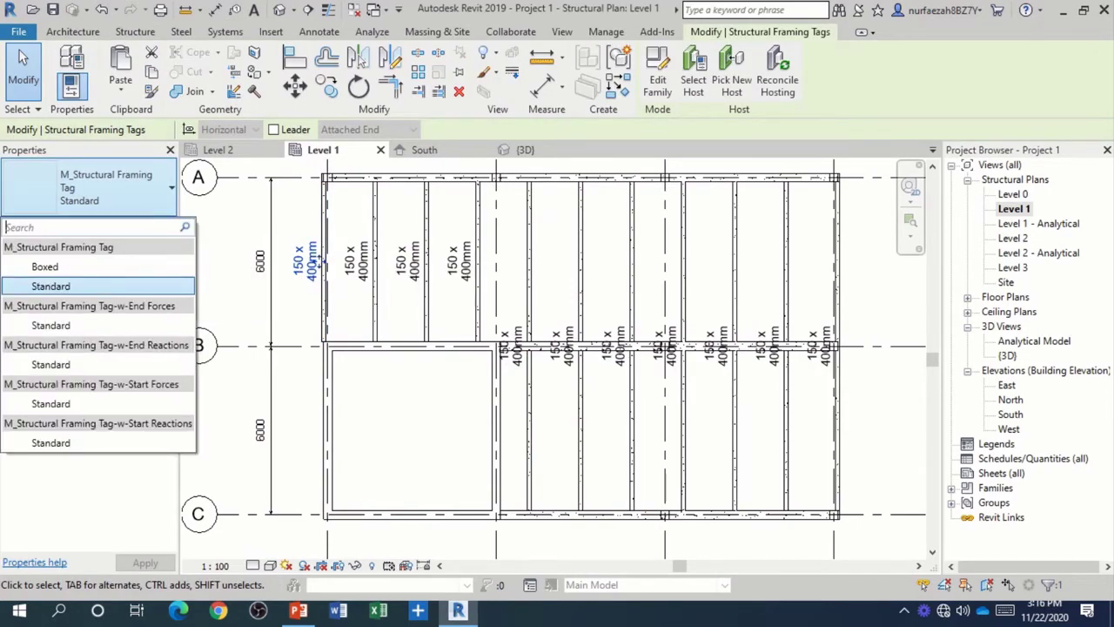
{"action": "key", "text": "Escape"}
{"action": "key", "text": "Escape"}
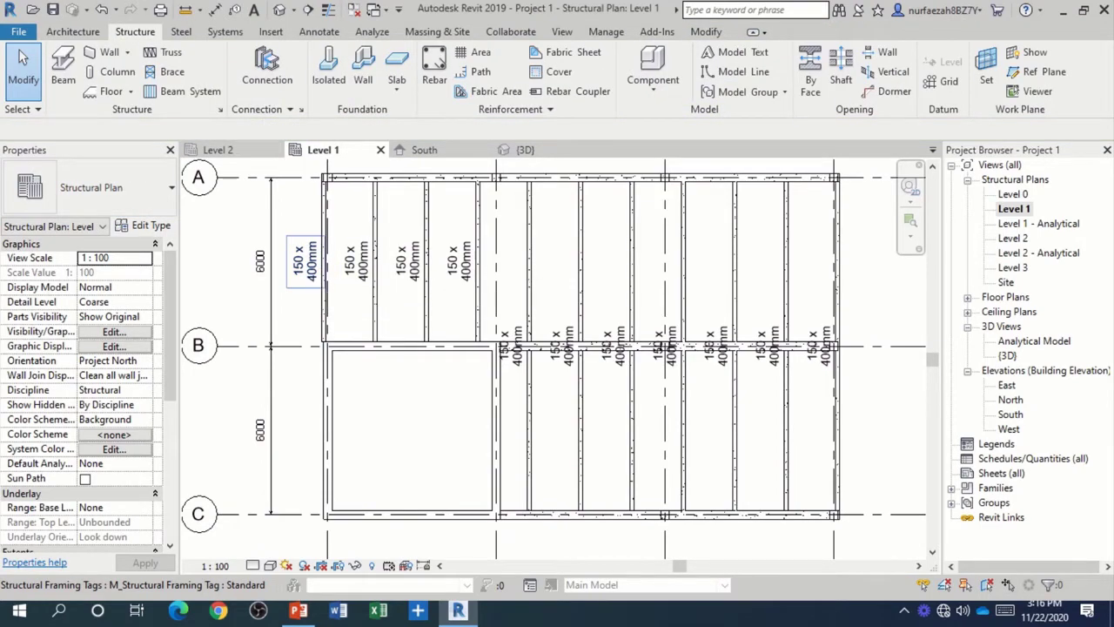
{"action": "left_click", "coordinate": [305, 258]}
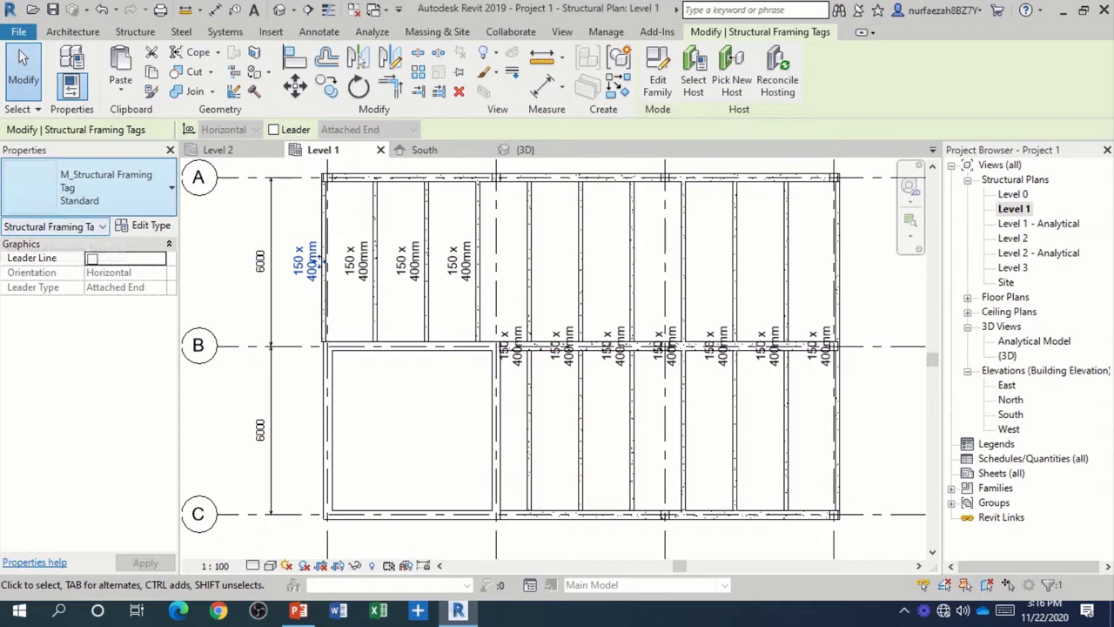
{"action": "left_click", "coordinate": [113, 187]}
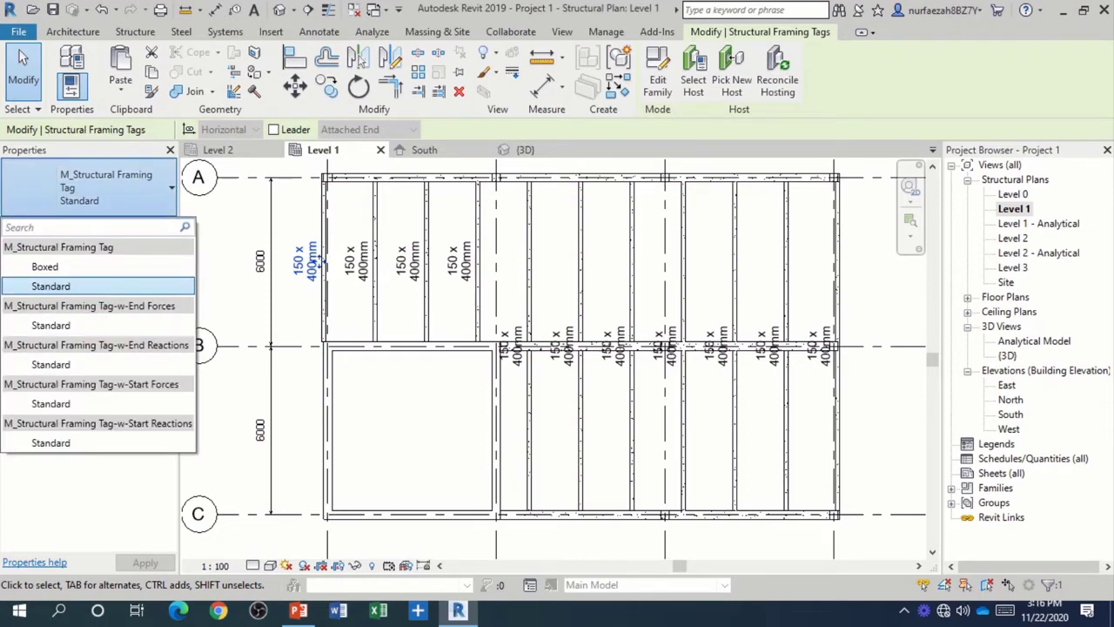
{"action": "key", "text": "Escape"}
{"action": "key", "text": "Escape"}
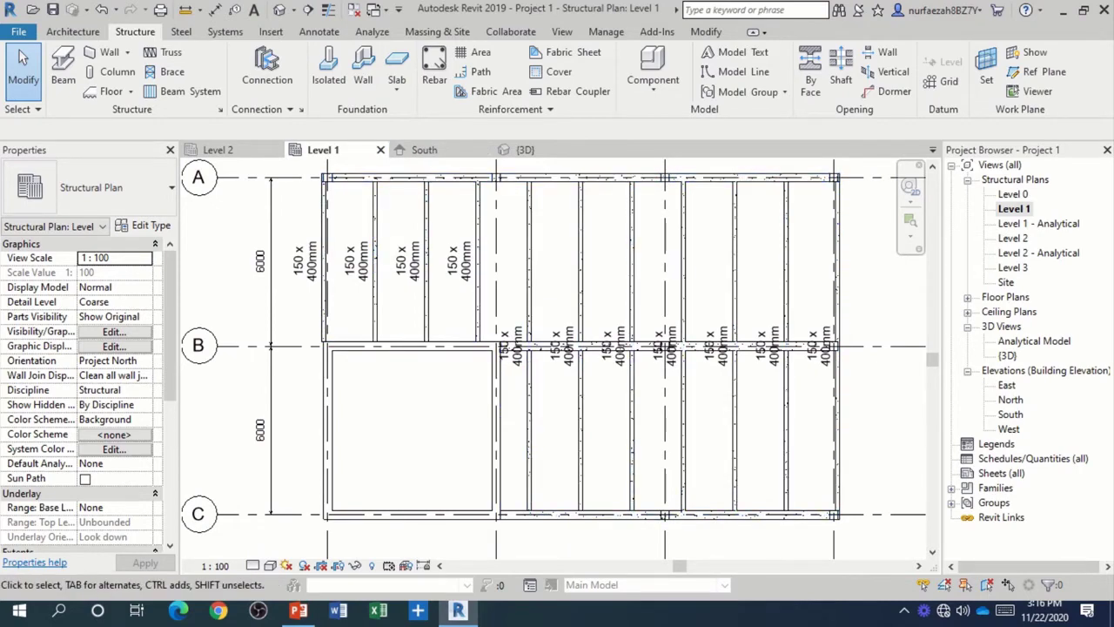
- Keep the Level 1 beam system's type as M_Concrete-Rectangular Beam : 150 x 400mm
{"action": "left_click", "coordinate": [532, 305]}
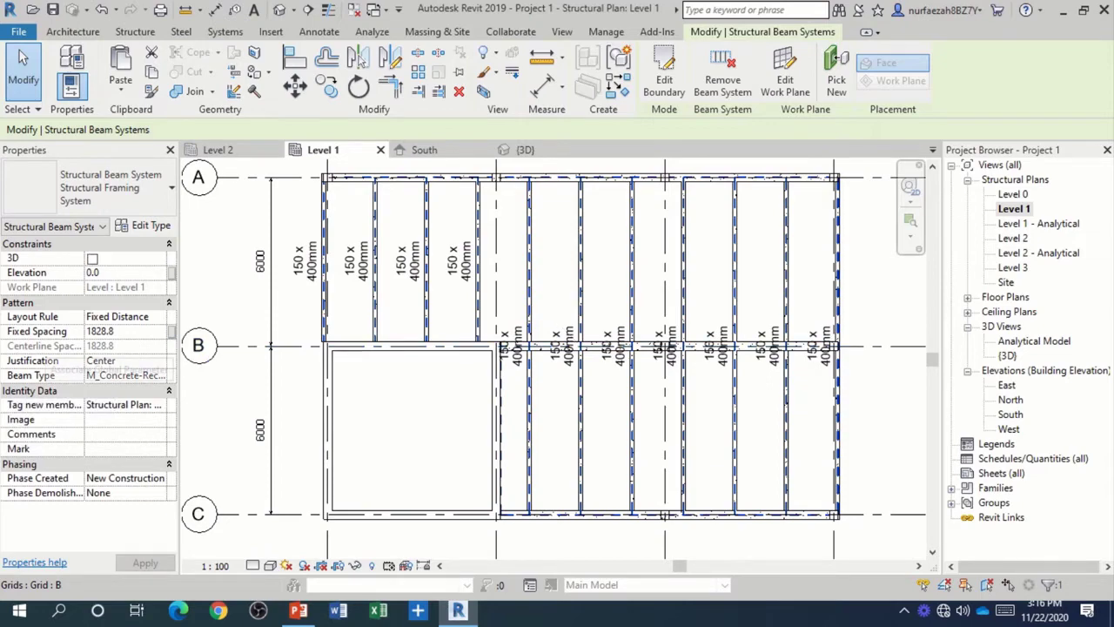
{"action": "left_click", "coordinate": [122, 375]}
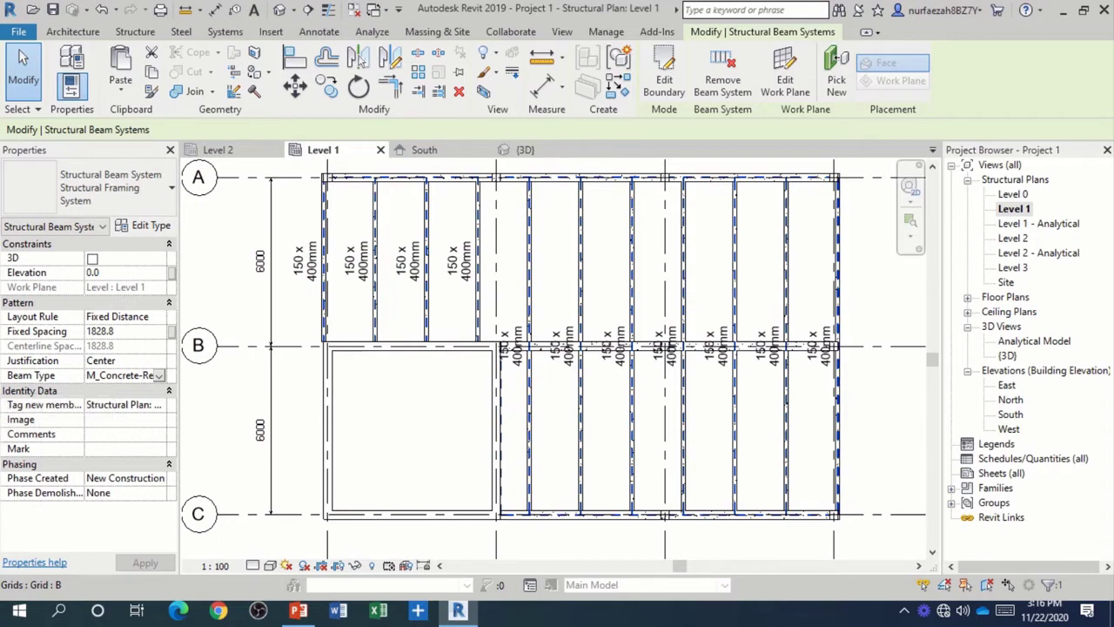
{"action": "left_click", "coordinate": [159, 375]}
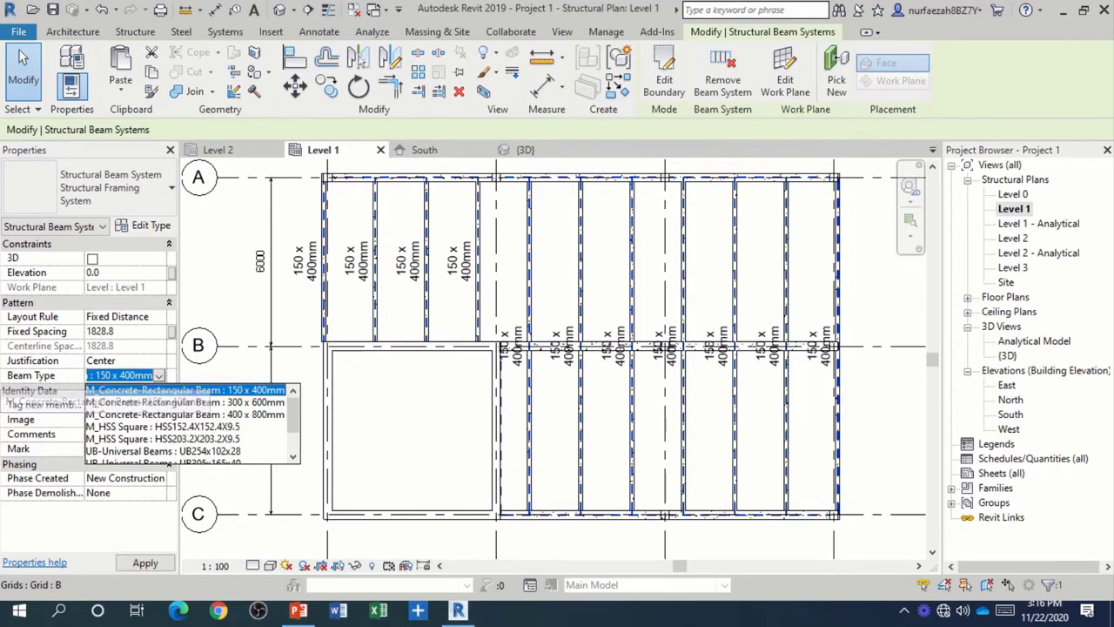
{"action": "left_click", "coordinate": [183, 390]}
{"action": "key", "text": "Escape"}
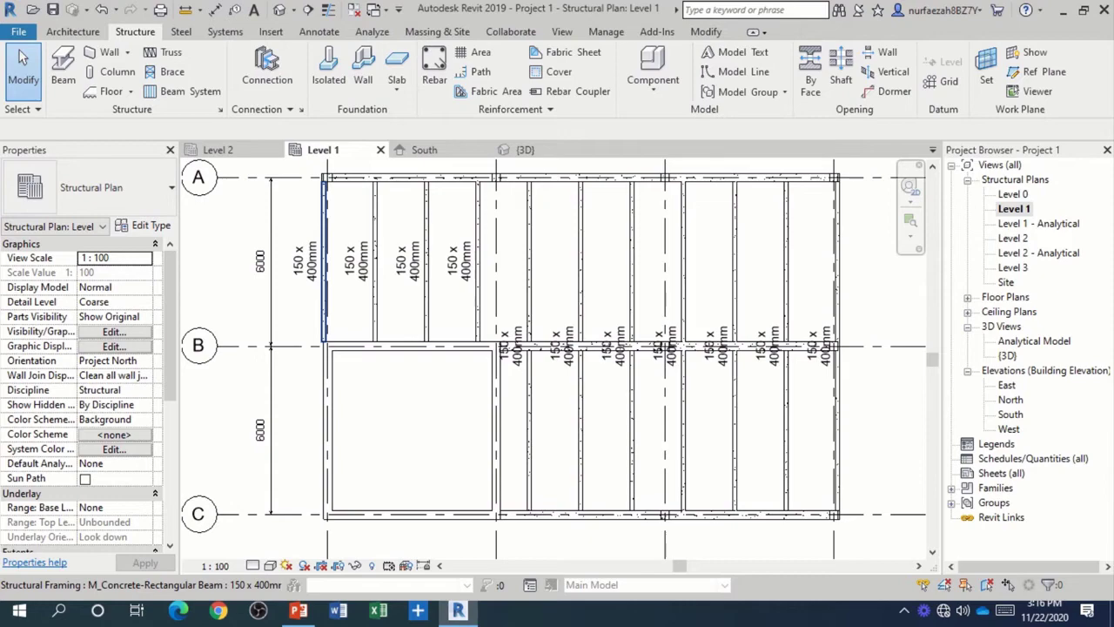
{"action": "scroll", "coordinate": [488, 254], "scroll_direction": "down", "scroll_amount": 1}
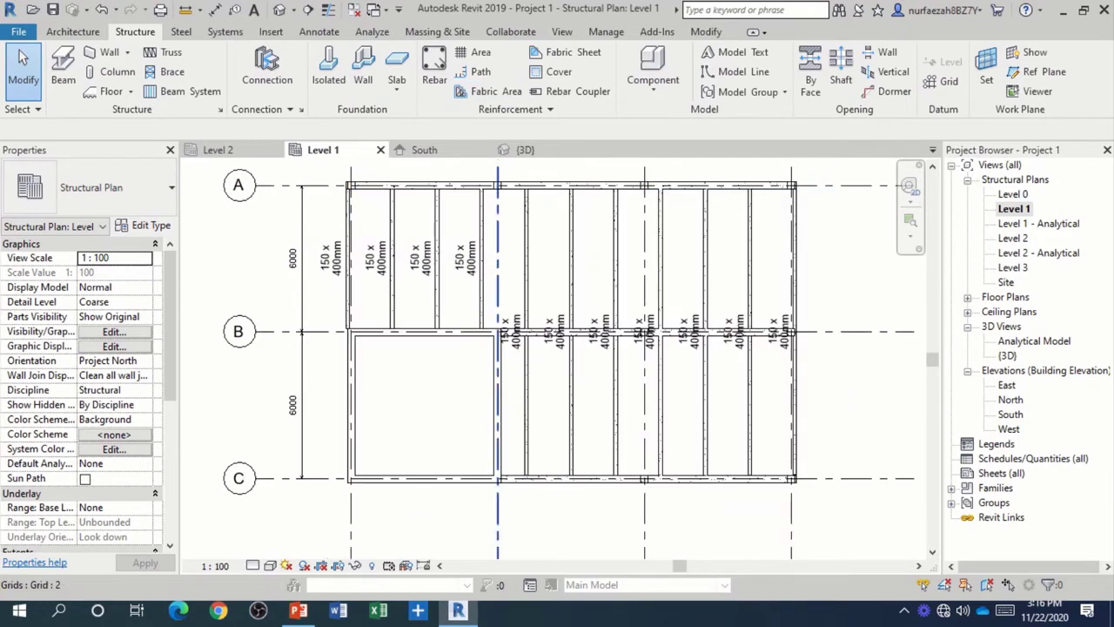
{"action": "scroll", "coordinate": [488, 255], "scroll_direction": "down", "scroll_amount": 1}
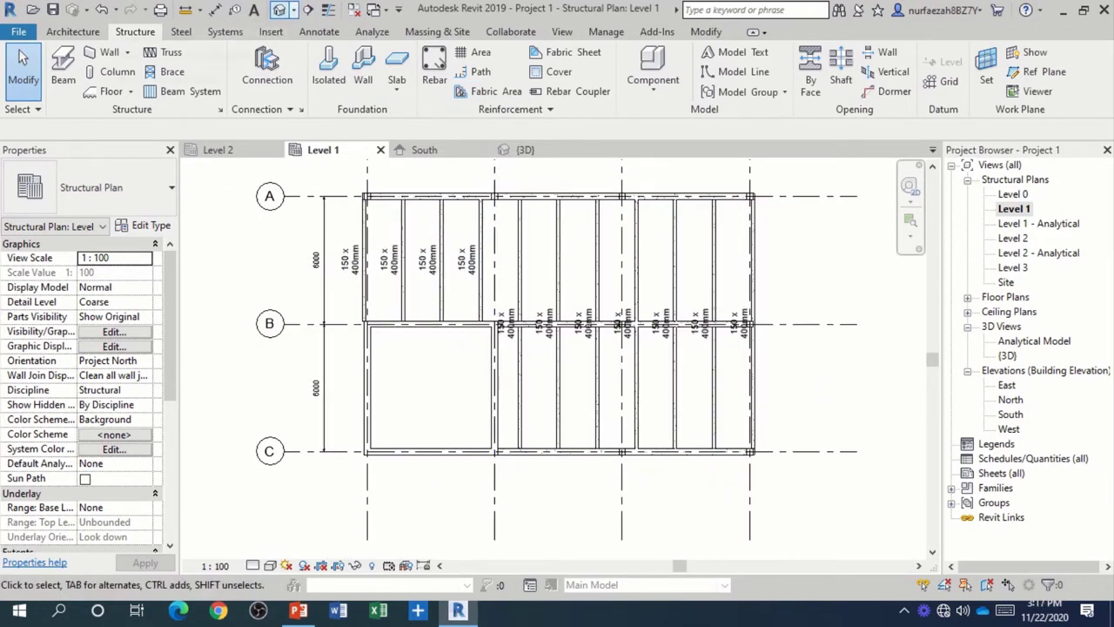
- Switch to the {3D} view and zoom to inspect the Level 1 infill beams
{"action": "left_click", "coordinate": [280, 9]}
{"action": "scroll", "coordinate": [488, 349], "scroll_direction": "up", "scroll_amount": 2}
{"action": "scroll", "coordinate": [487, 348], "scroll_direction": "up", "scroll_amount": 2}
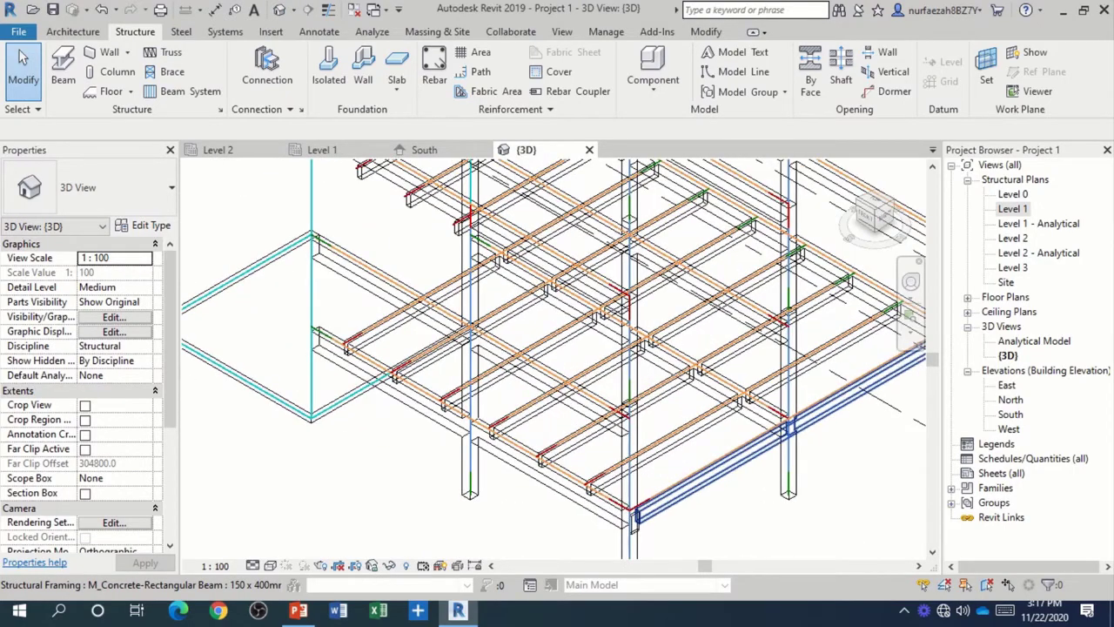
{"action": "scroll", "coordinate": [771, 535], "scroll_direction": "up", "scroll_amount": 1}
{"action": "scroll", "coordinate": [771, 536], "scroll_direction": "up", "scroll_amount": 1}
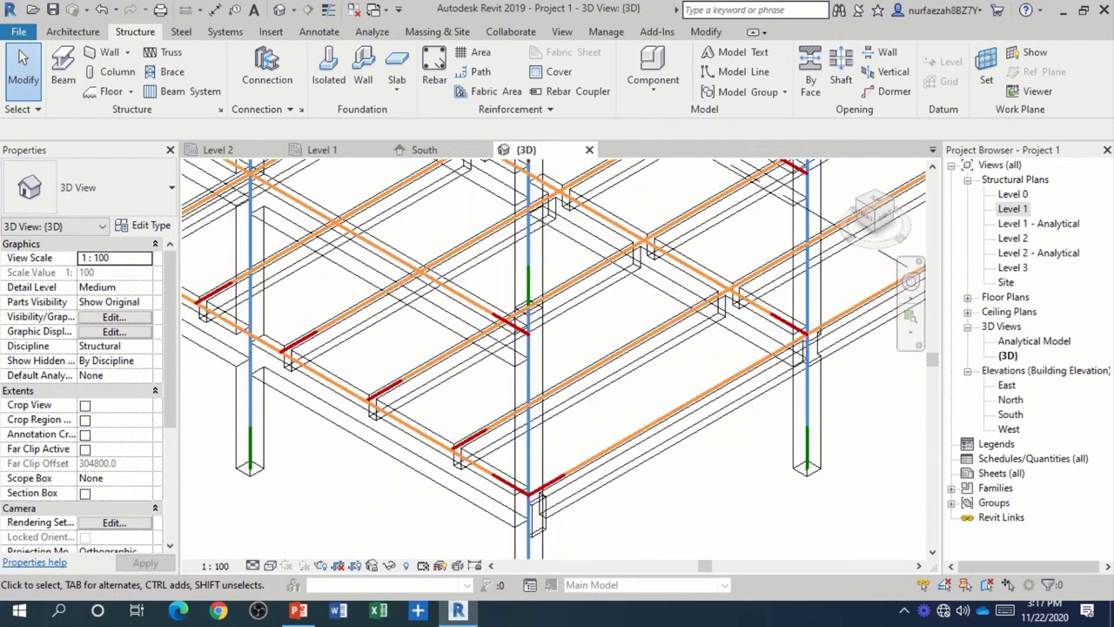
{"action": "scroll", "coordinate": [554, 358], "scroll_direction": "down", "scroll_amount": 2}
{"action": "scroll", "coordinate": [553, 359], "scroll_direction": "down", "scroll_amount": 2}
{"action": "scroll", "coordinate": [553, 359], "scroll_direction": "down", "scroll_amount": 1}
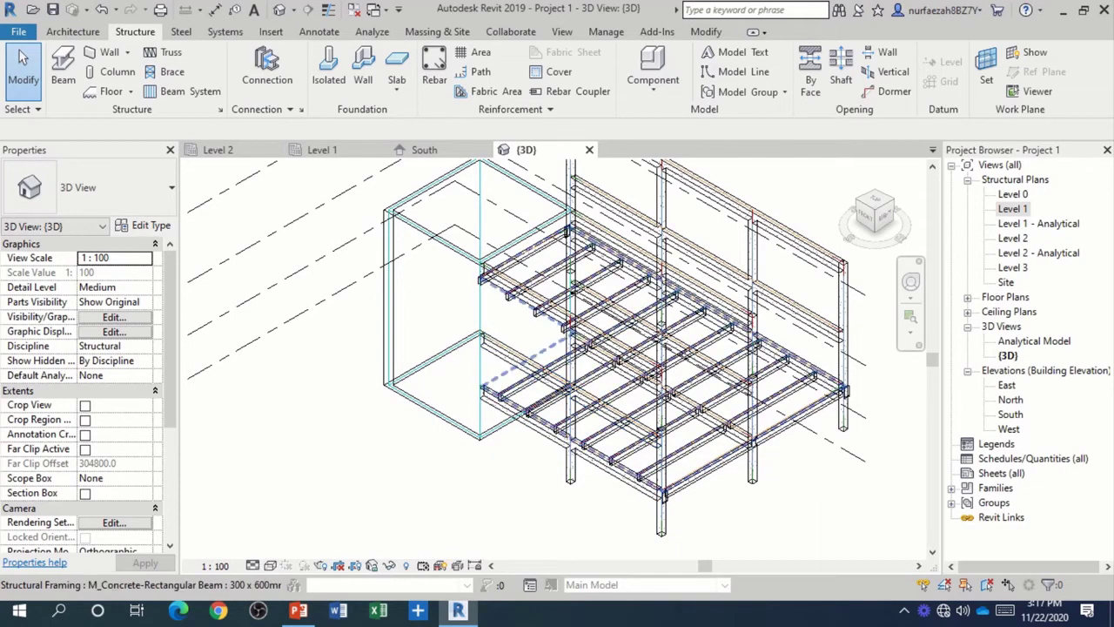
{"action": "scroll", "coordinate": [750, 448], "scroll_direction": "up", "scroll_amount": 1}
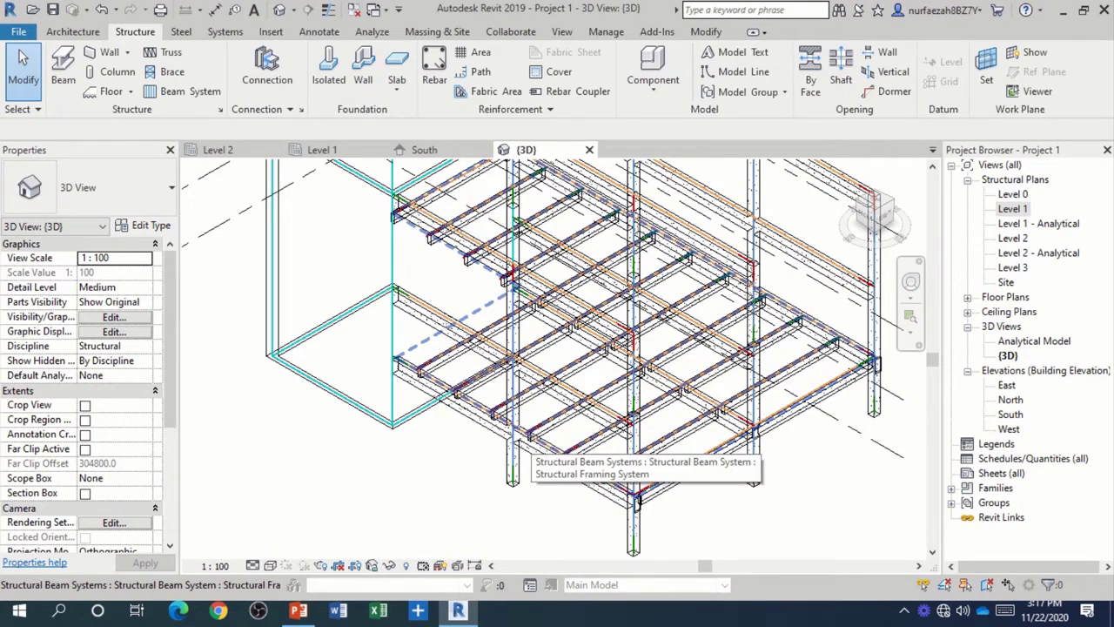
- Copy the Level 1 beam system and paste it aligned onto Level 2 and Level 3
{"action": "left_click", "coordinate": [522, 446]}
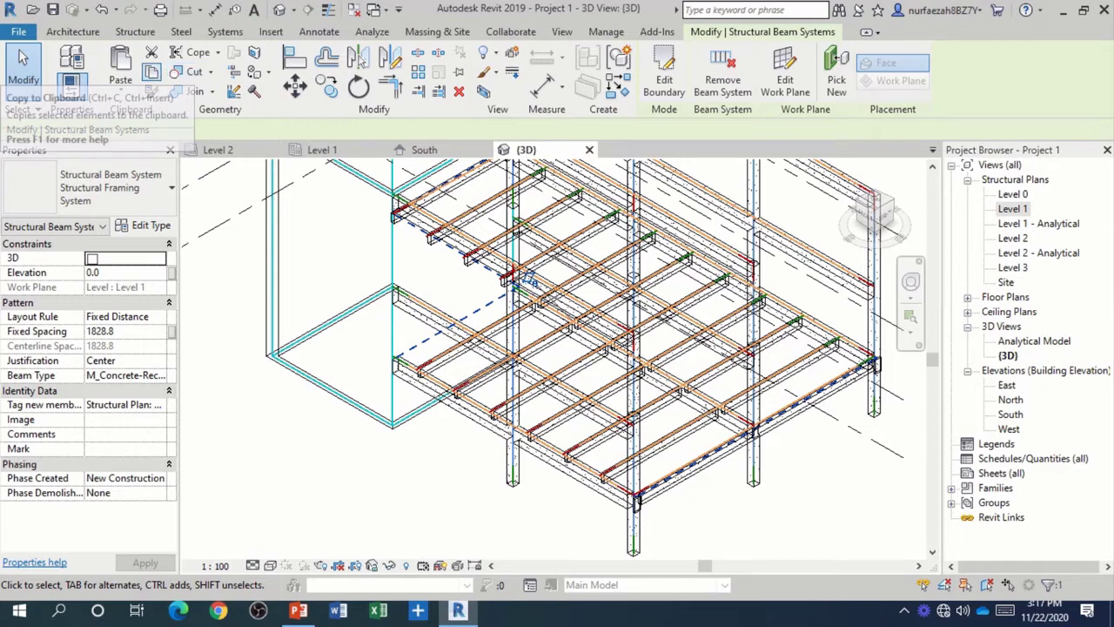
{"action": "left_click", "coordinate": [151, 71]}
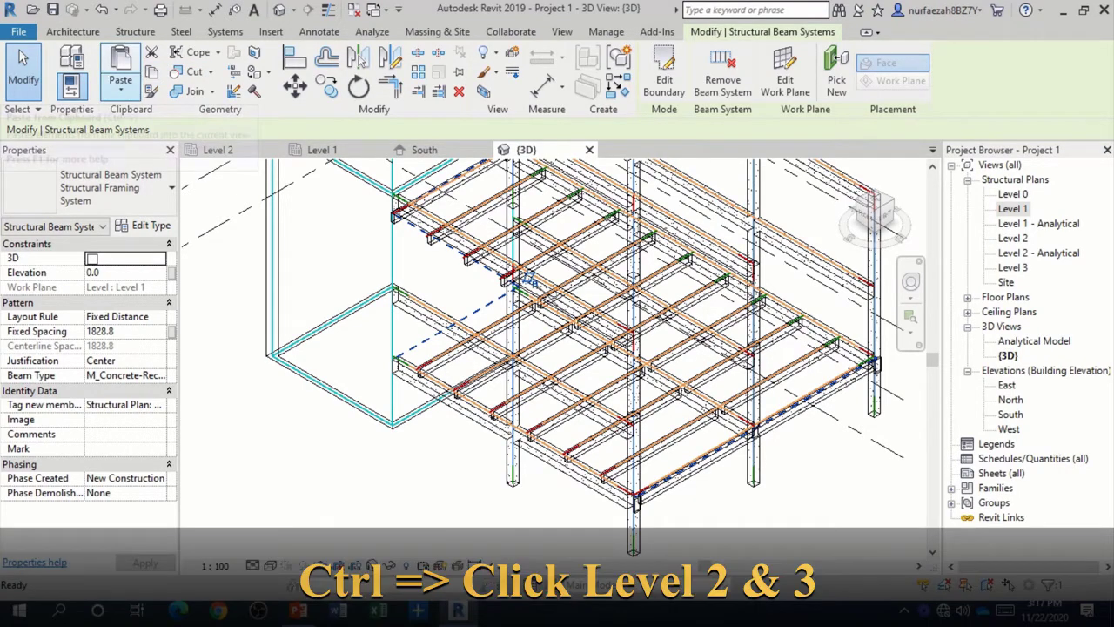
{"action": "left_click", "coordinate": [120, 88]}
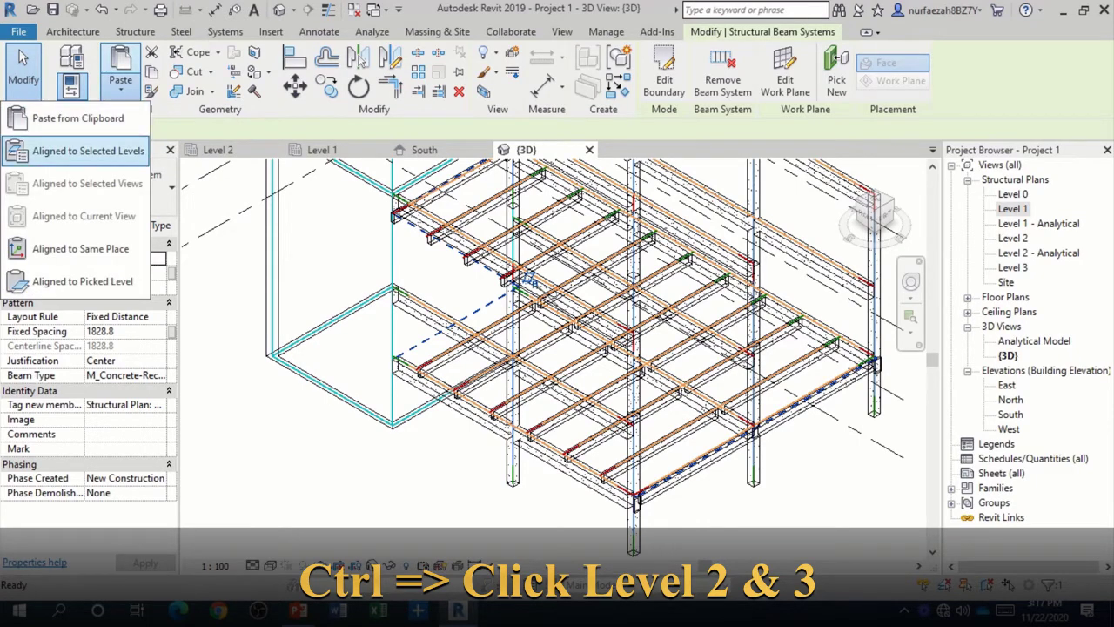
{"action": "left_click", "coordinate": [87, 151]}
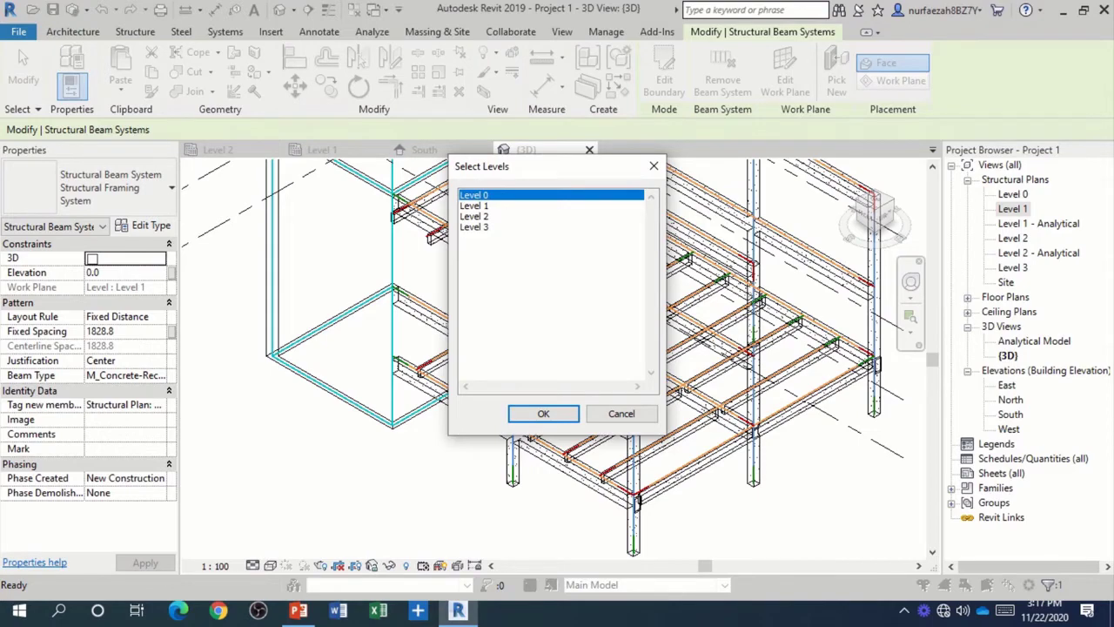
{"action": "left_click", "coordinate": [474, 216]}
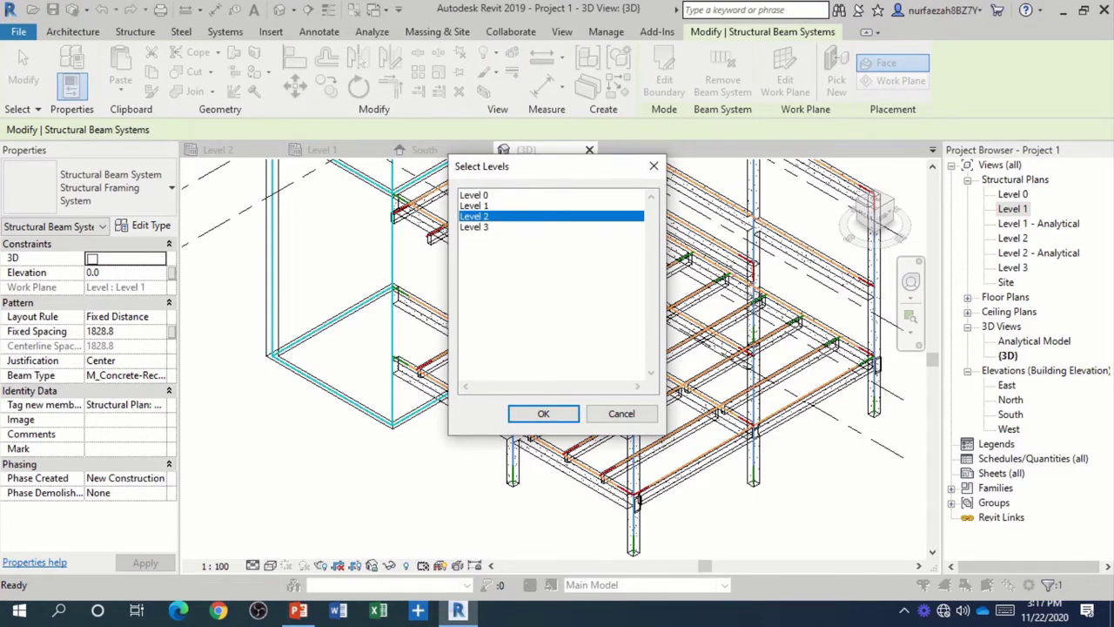
{"action": "left_click", "coordinate": [474, 227], "text": "ctrl"}
{"action": "left_click", "coordinate": [543, 413]}
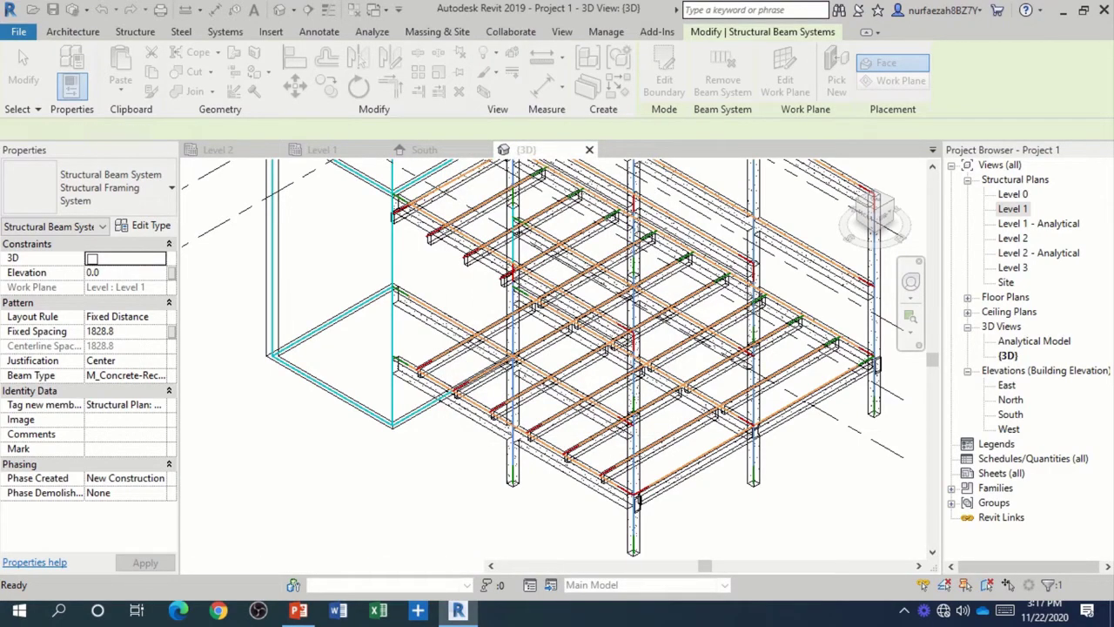
{"action": "scroll", "coordinate": [573, 255], "scroll_direction": "down", "scroll_amount": 3}
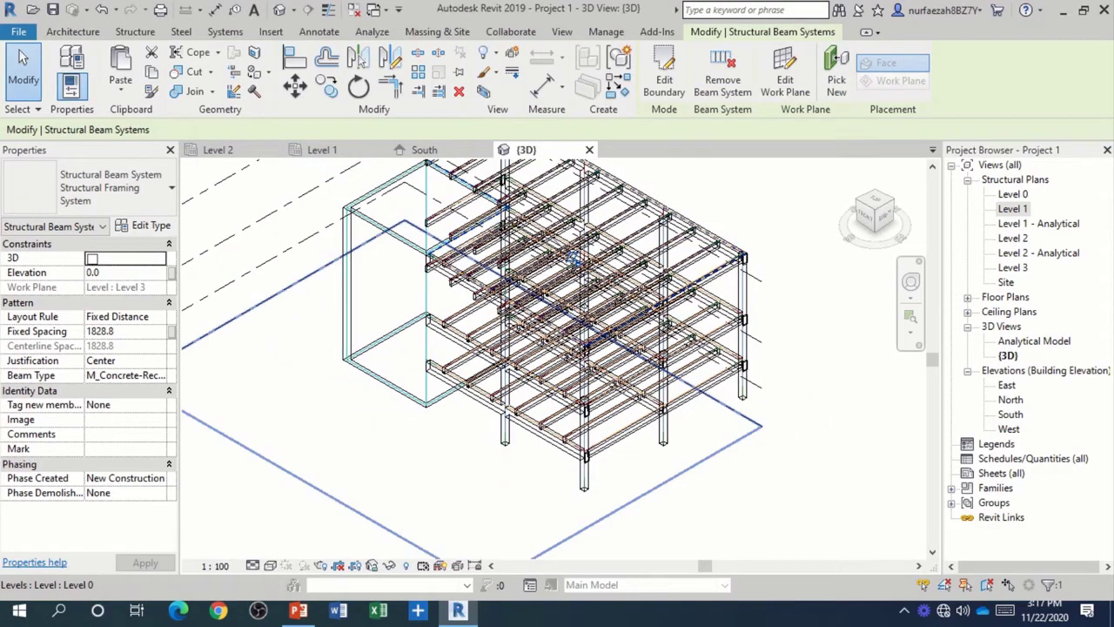
- Orbit the 3D frame, cancel an accidental beam move, and switch to the Level 1 plan
{"action": "mouse_move", "coordinate": [575, 257]}
{"action": "middle_mouse_down", "text": "shift"}
{"action": "mouse_move", "coordinate": [544, 228]}
{"action": "mouse_move", "coordinate": [572, 255]}
{"action": "middle_mouse_up", "text": "shift"}
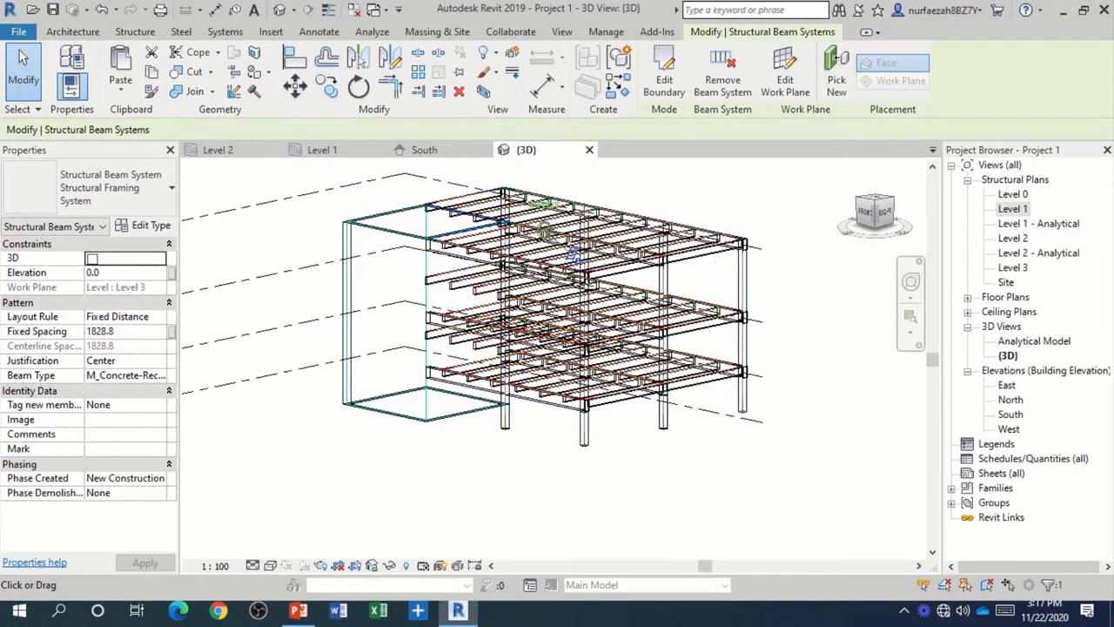
{"action": "key", "text": "Escape"}
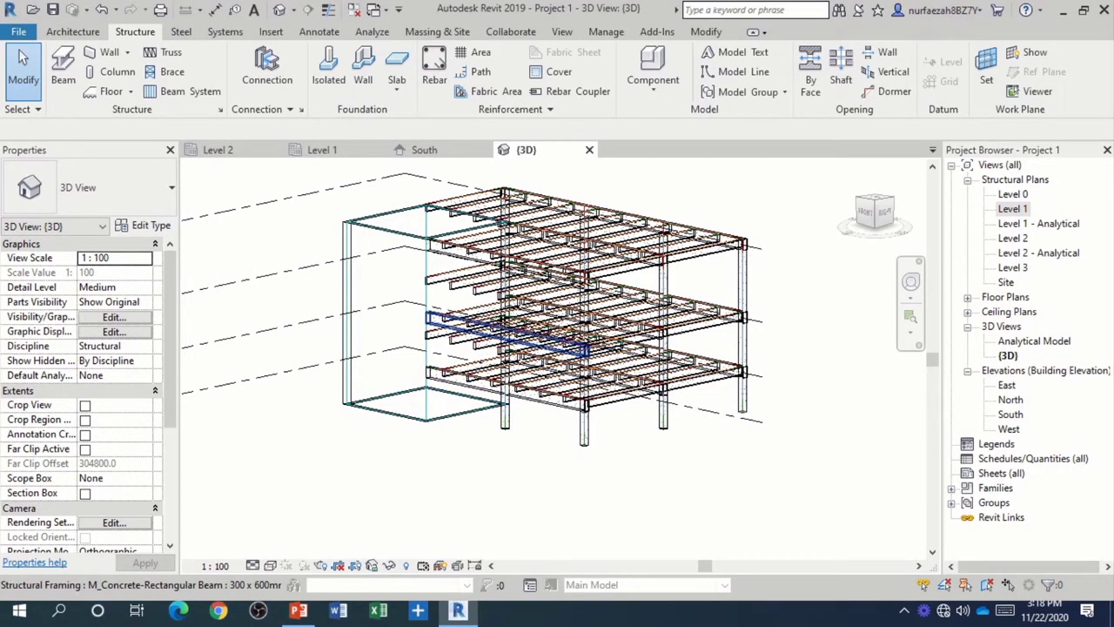
{"action": "left_click", "coordinate": [461, 326]}
{"action": "left_click_drag", "start_coordinate": [461, 327], "coordinate": [426, 333]}
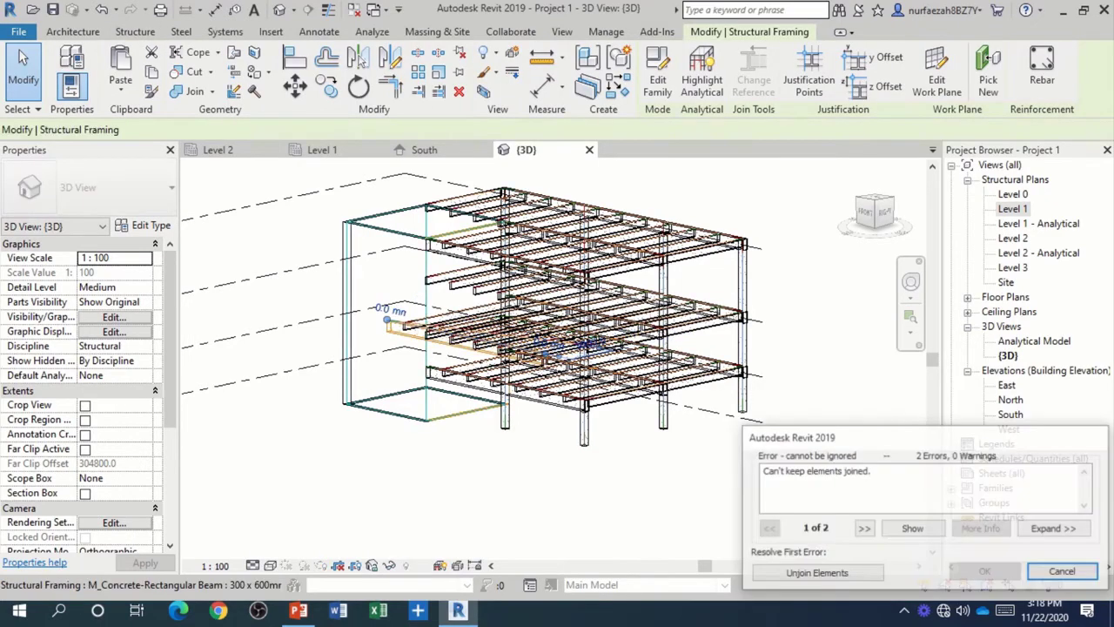
{"action": "key", "text": "Escape"}
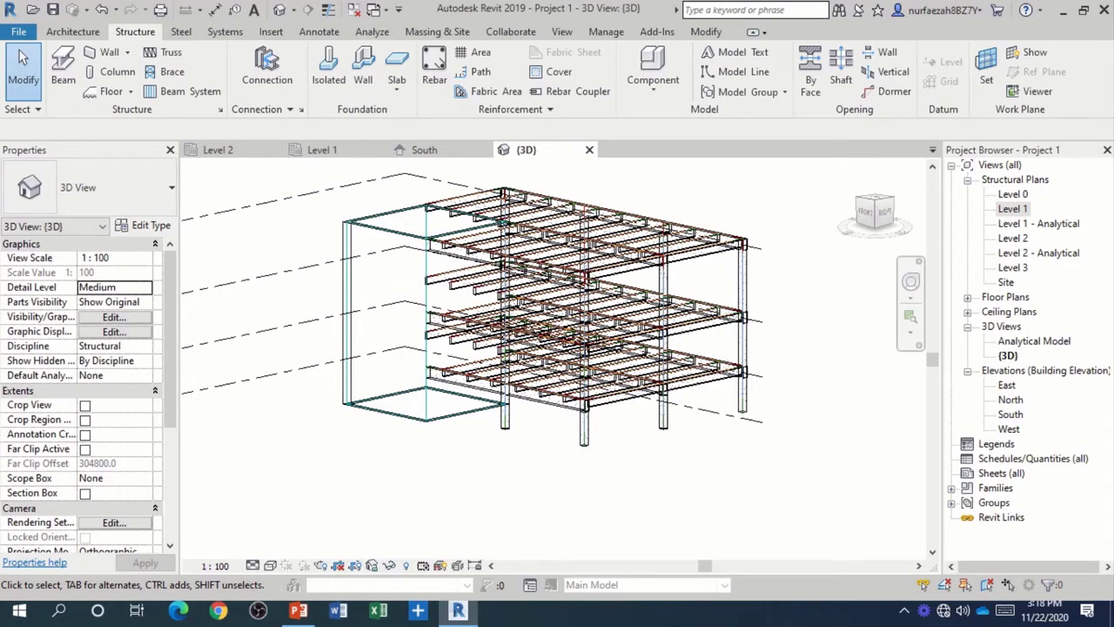
{"action": "key", "text": "ctrl+Tab"}
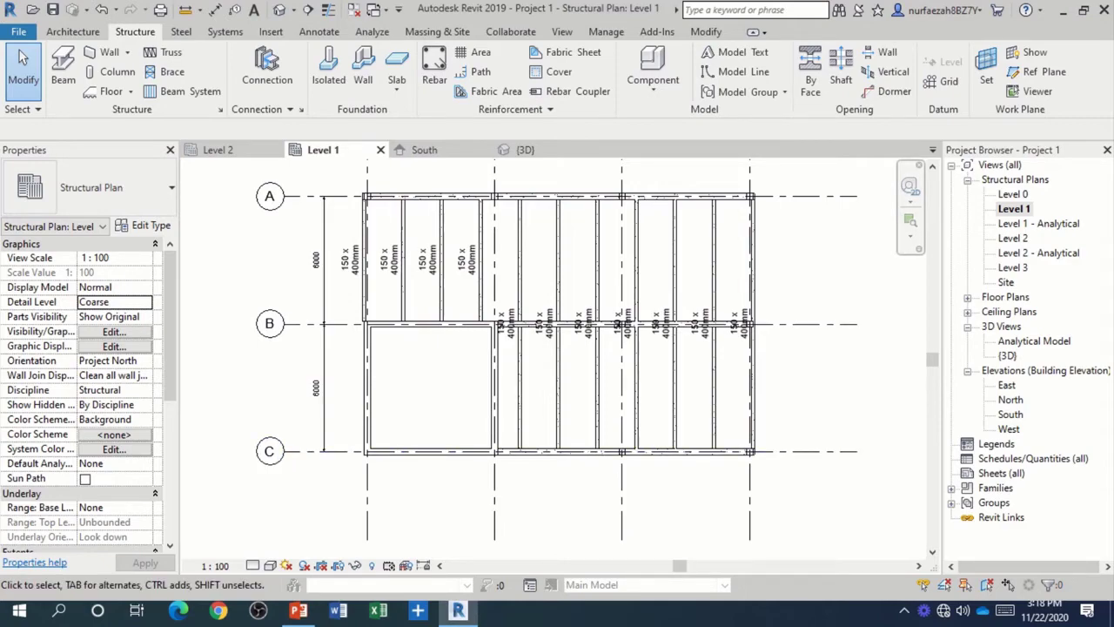
- Open the default 3D view and orbit to a higher viewpoint
{"action": "left_click", "coordinate": [279, 10]}
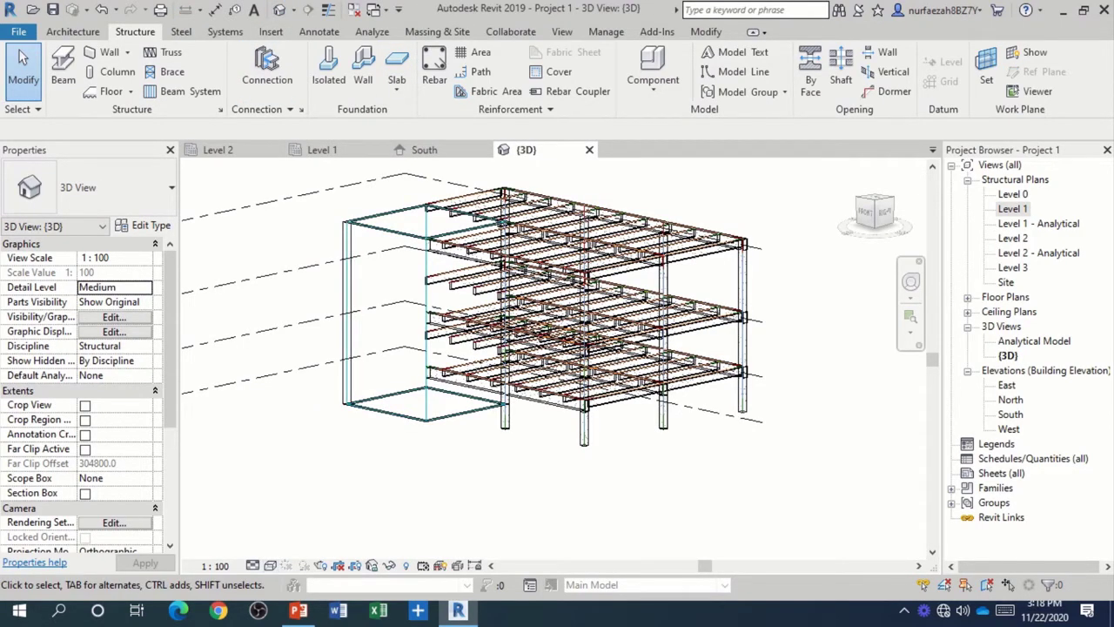
{"action": "mouse_move", "coordinate": [875, 211]}
{"action": "left_mouse_down"}
{"action": "mouse_move", "coordinate": [866, 228]}
{"action": "mouse_move", "coordinate": [875, 213]}
{"action": "left_mouse_up"}
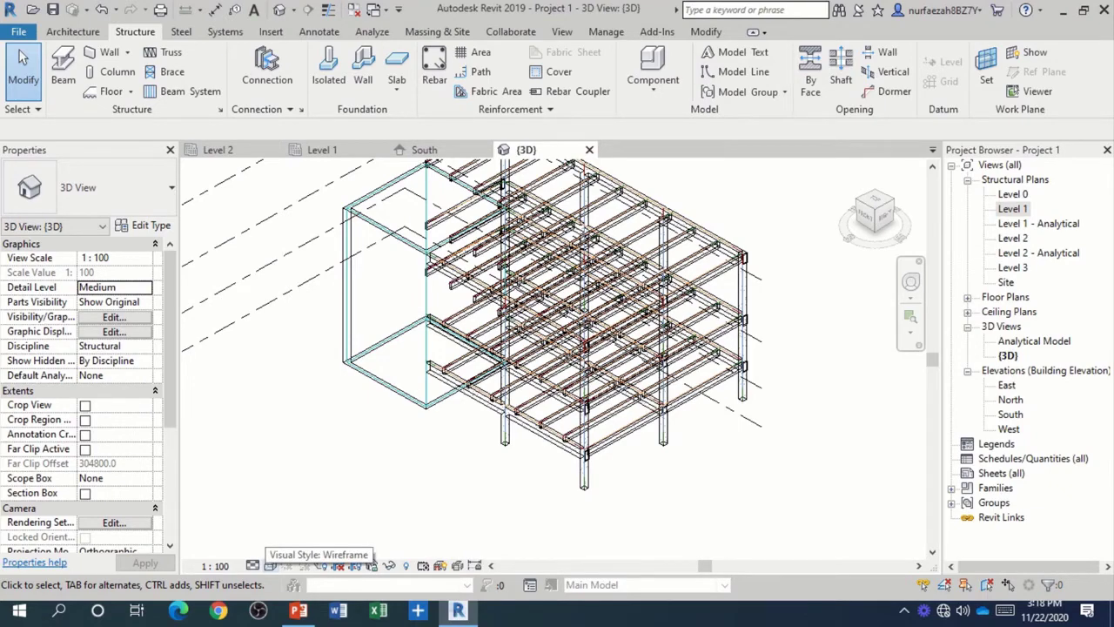
- Show the 3D frame in Hidden Line with shadows on, then open the Level 1 plan
{"action": "left_click", "coordinate": [270, 566]}
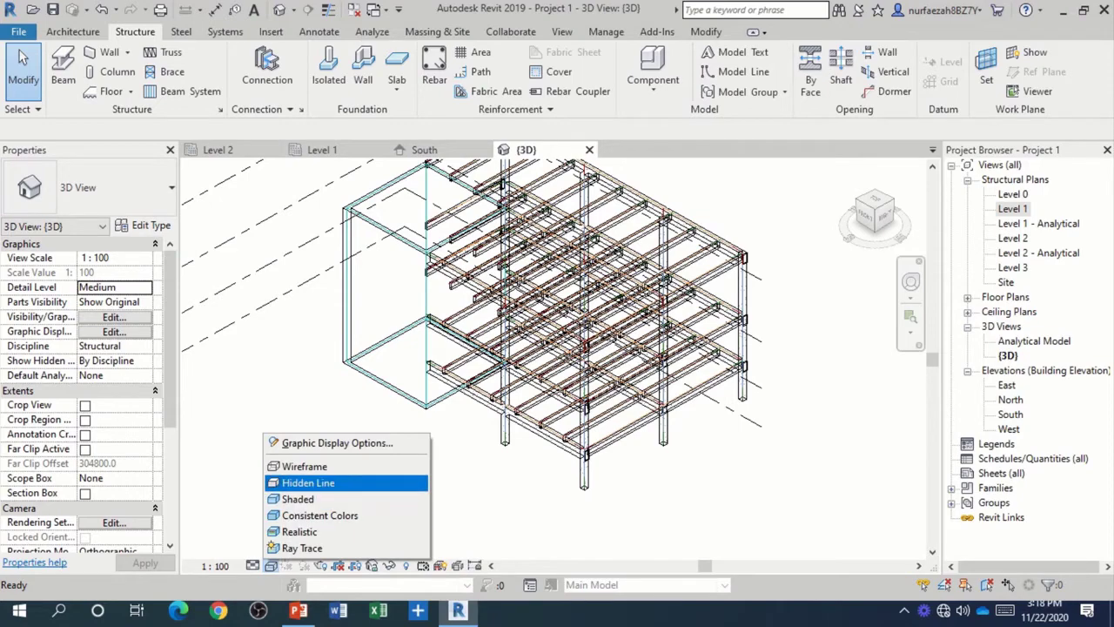
{"action": "left_click", "coordinate": [305, 482]}
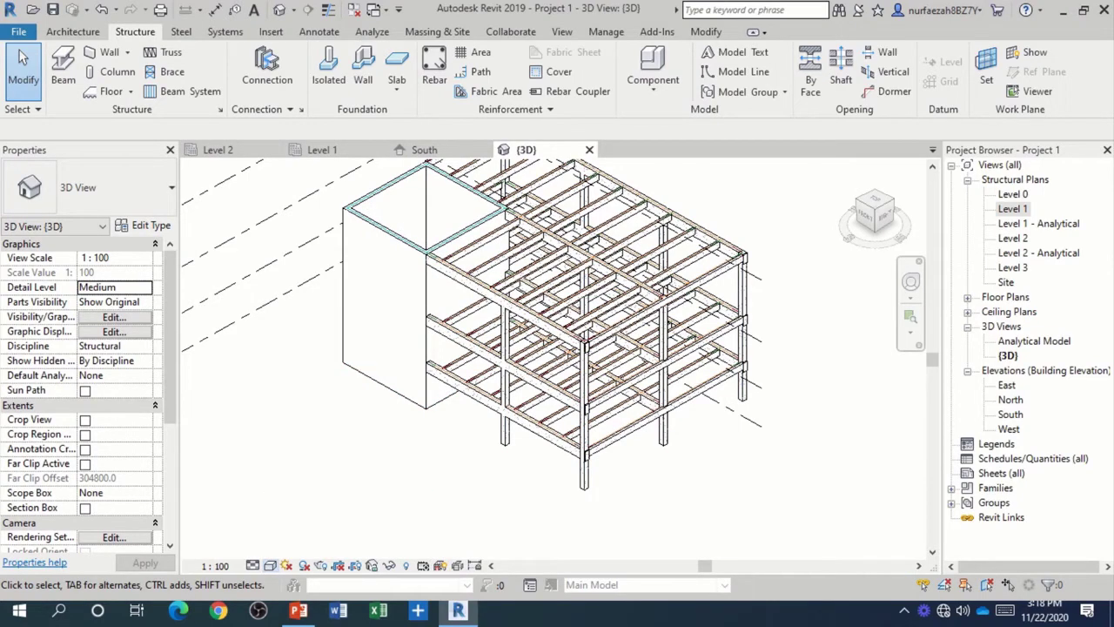
{"action": "scroll", "coordinate": [748, 466], "scroll_direction": "down", "scroll_amount": 1}
{"action": "scroll", "coordinate": [748, 465], "scroll_direction": "down", "scroll_amount": 1}
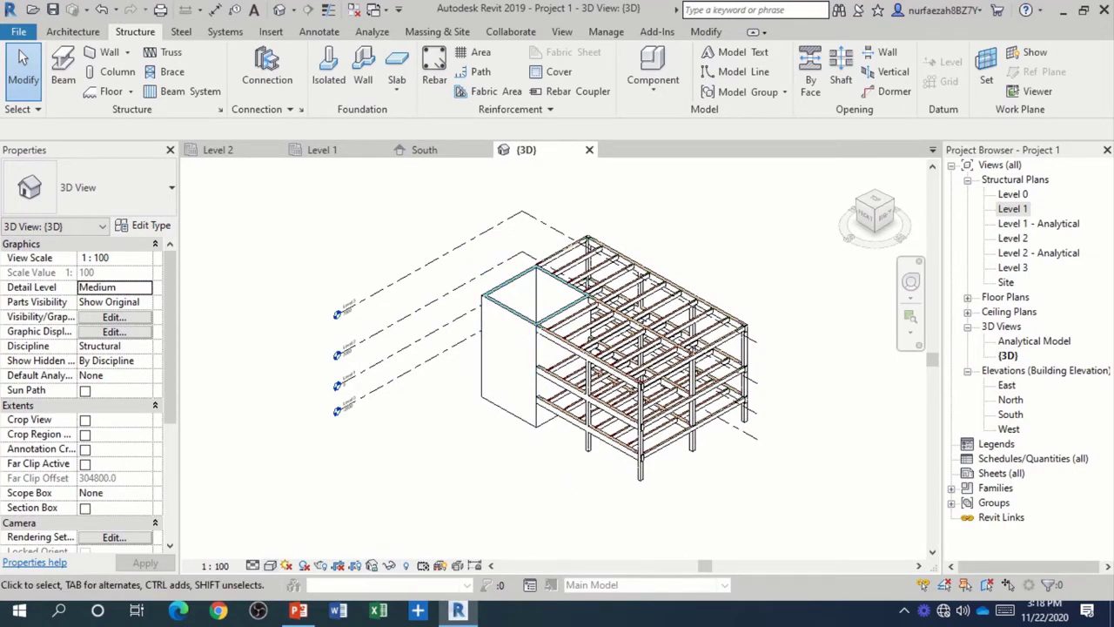
{"action": "left_click", "coordinate": [304, 565]}
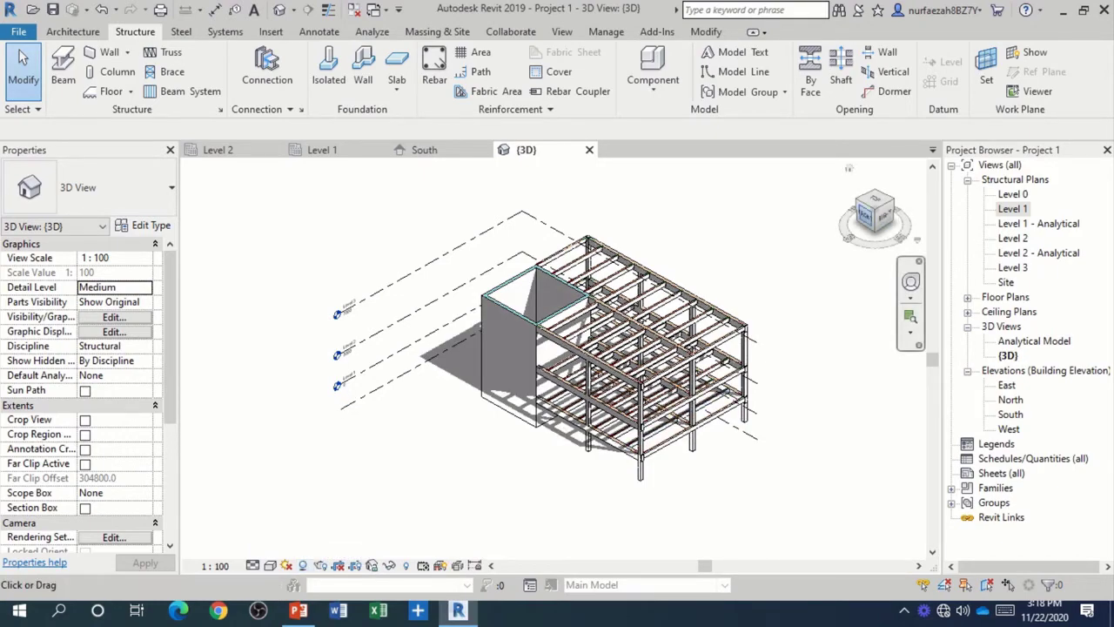
{"action": "left_click_drag", "start_coordinate": [875, 214], "coordinate": [870, 217]}
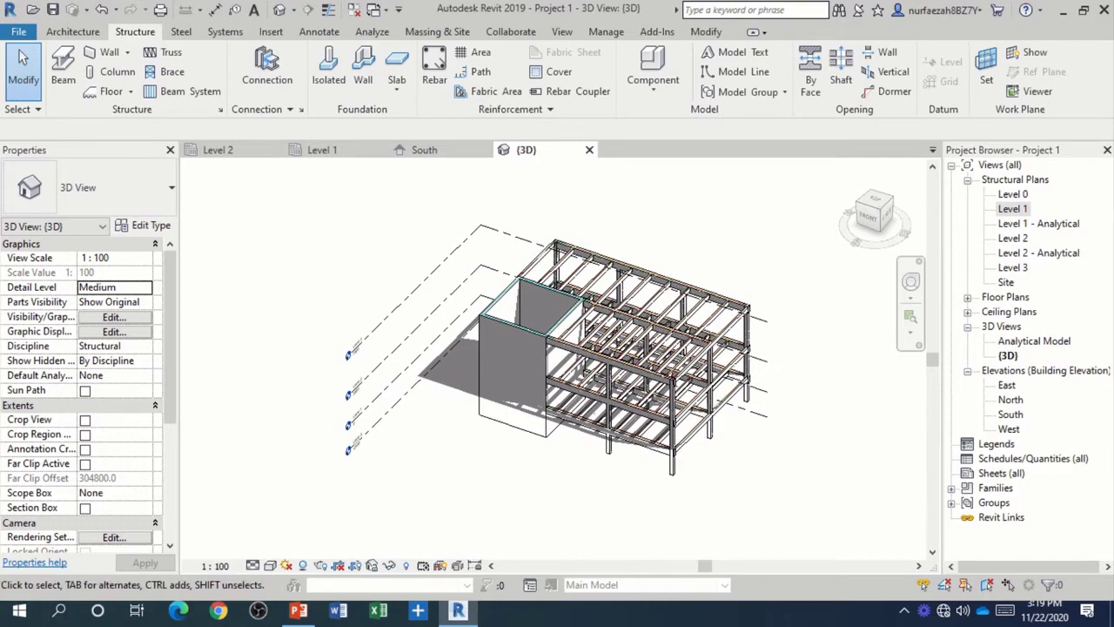
{"action": "double_click", "coordinate": [1012, 209]}
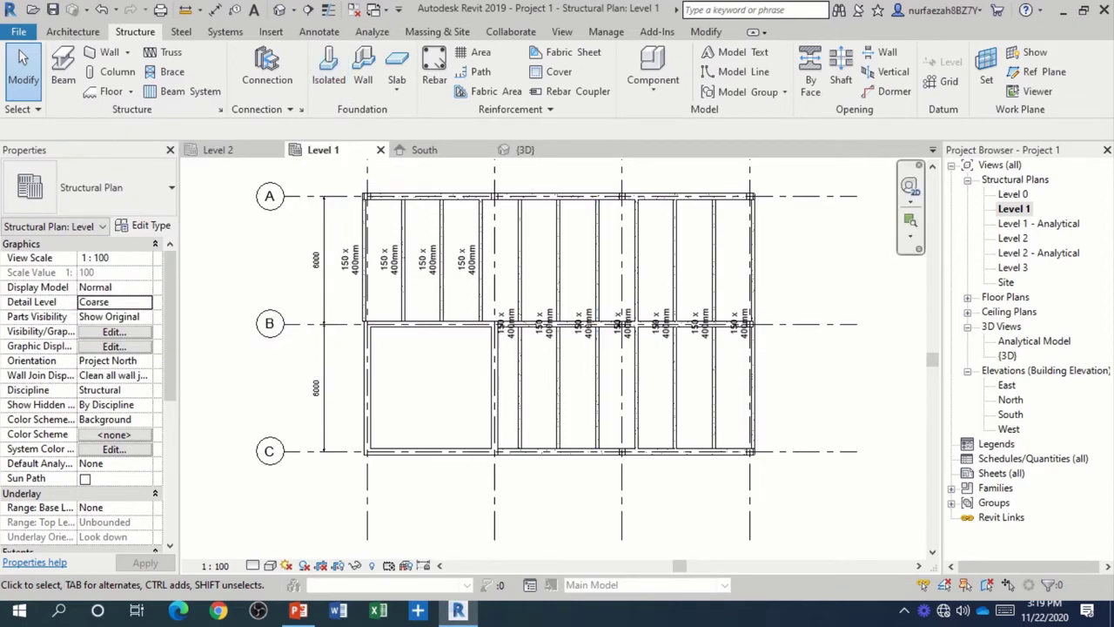
- On the Level 0 plan, start isolated footings with the 1800 x 1200 x 450mm footing size
{"action": "double_click", "coordinate": [1012, 194]}
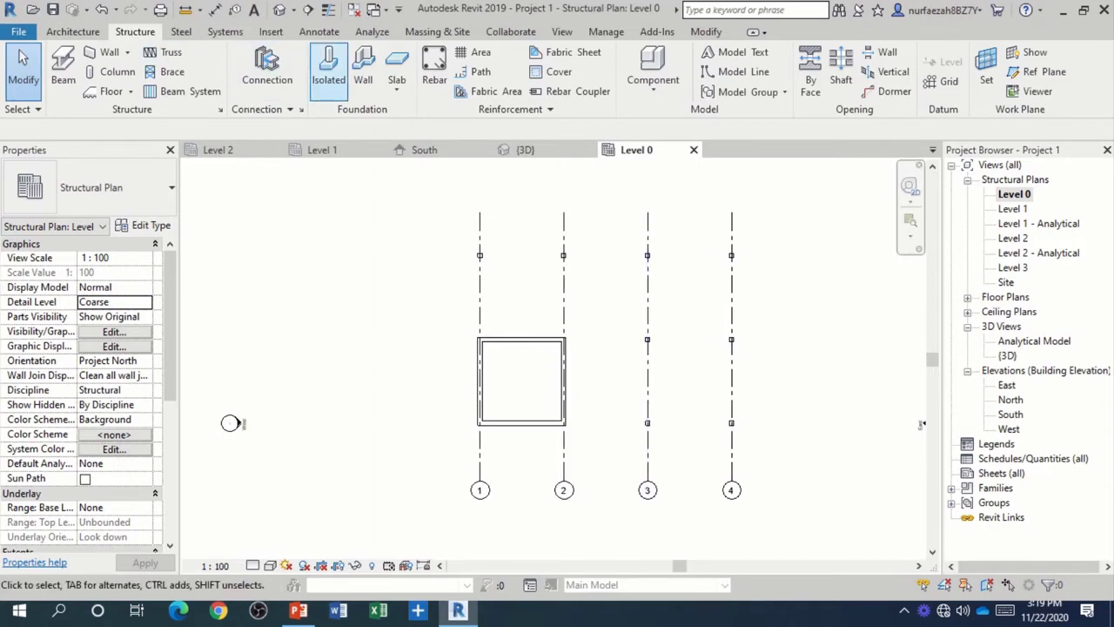
{"action": "left_click", "coordinate": [328, 77]}
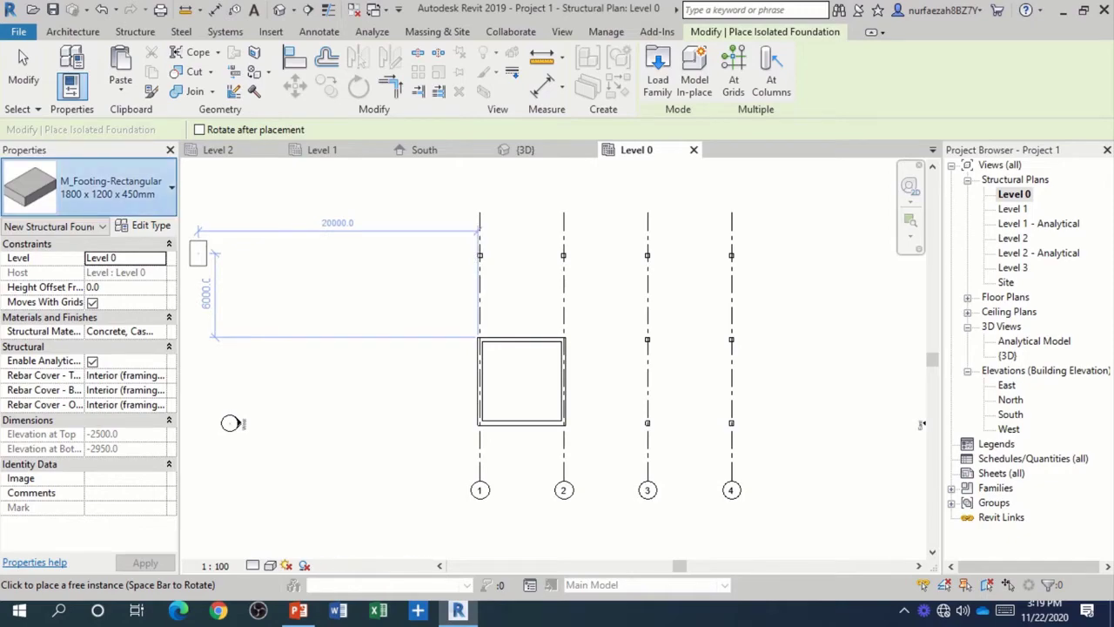
{"action": "left_click", "coordinate": [104, 187]}
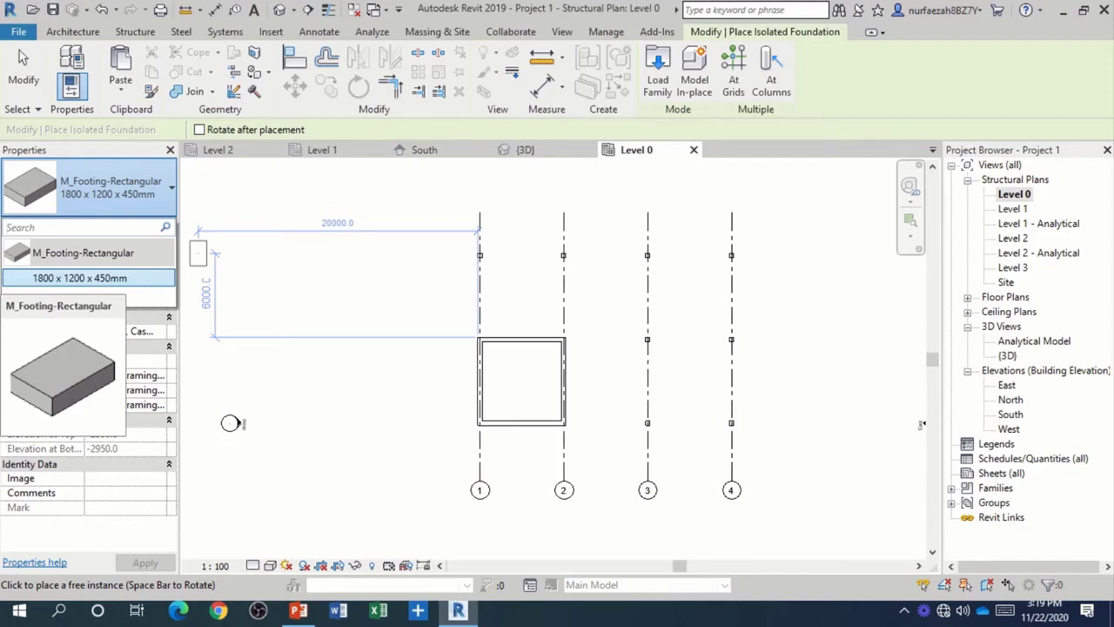
{"action": "key", "text": "Escape"}
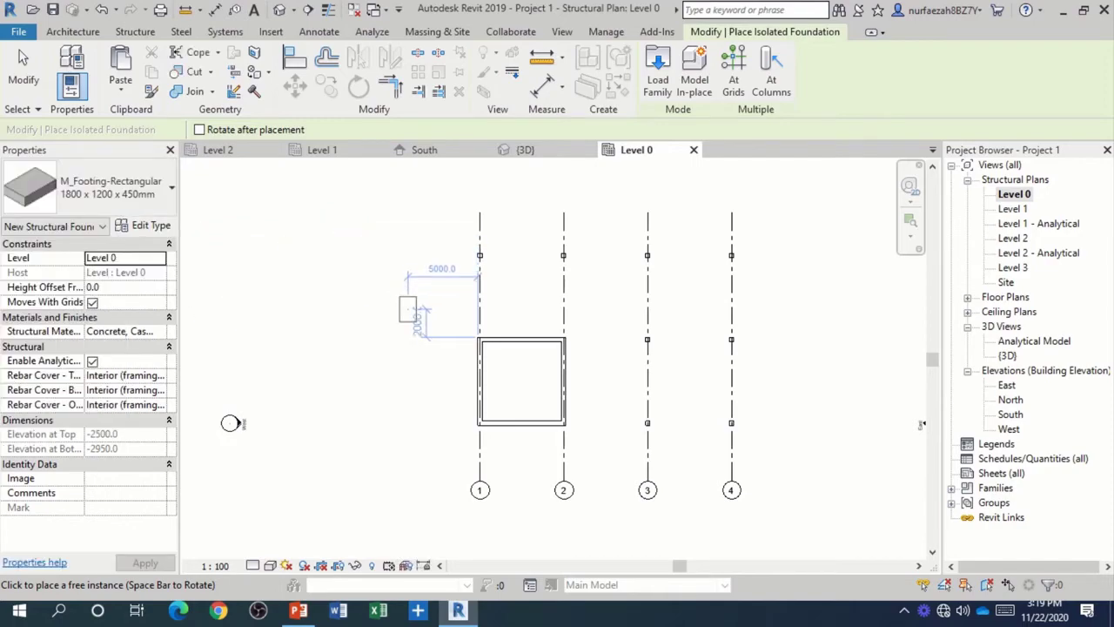
- Place rectangular footings under four columns, working from the left column to the right
{"action": "scroll", "coordinate": [462, 249], "scroll_direction": "up", "scroll_amount": 2}
{"action": "scroll", "coordinate": [589, 249], "scroll_direction": "up", "scroll_amount": 2}
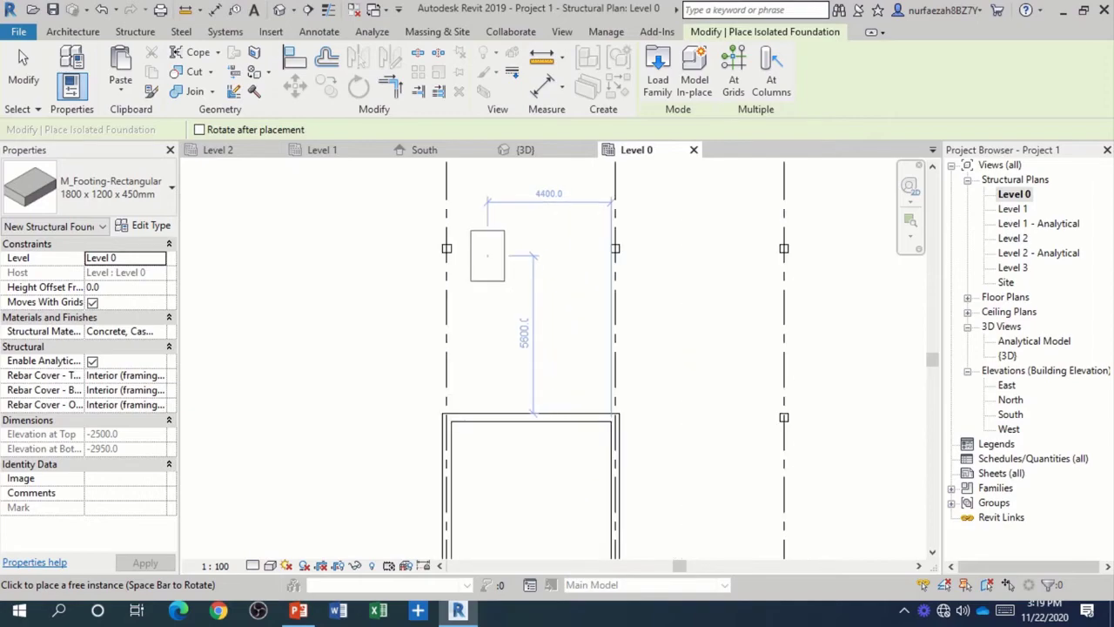
{"action": "scroll", "coordinate": [473, 255], "scroll_direction": "up", "scroll_amount": 2}
{"action": "scroll", "coordinate": [399, 244], "scroll_direction": "up", "scroll_amount": 1}
{"action": "left_click", "coordinate": [441, 240]}
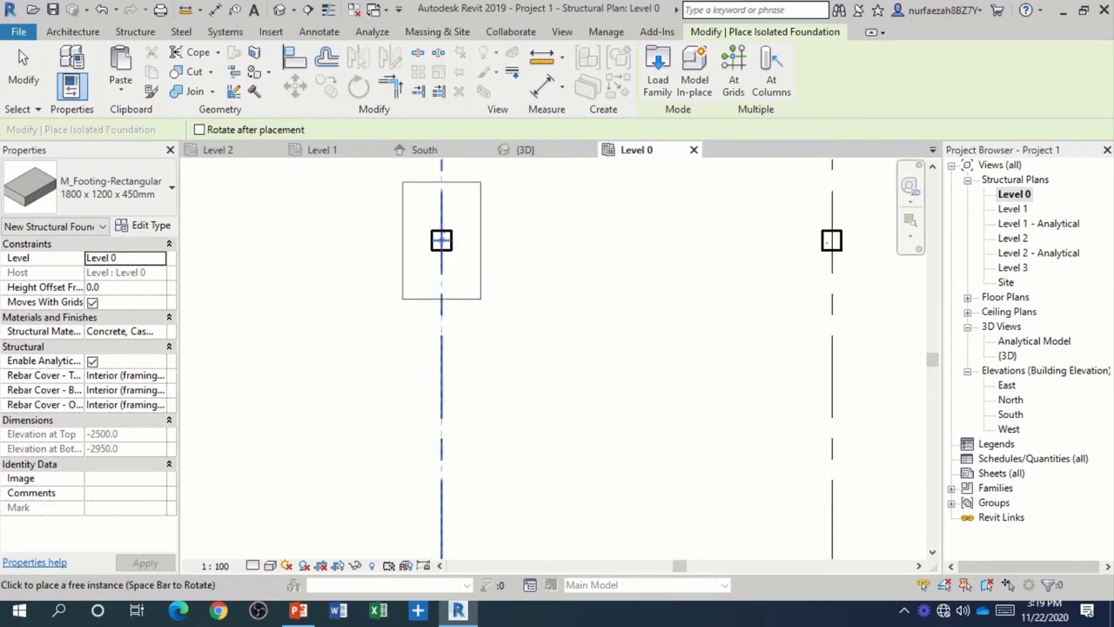
{"action": "scroll", "coordinate": [442, 240], "scroll_direction": "down", "scroll_amount": 1}
{"action": "scroll", "coordinate": [418, 246], "scroll_direction": "down", "scroll_amount": 1}
{"action": "scroll", "coordinate": [571, 249], "scroll_direction": "up", "scroll_amount": 2}
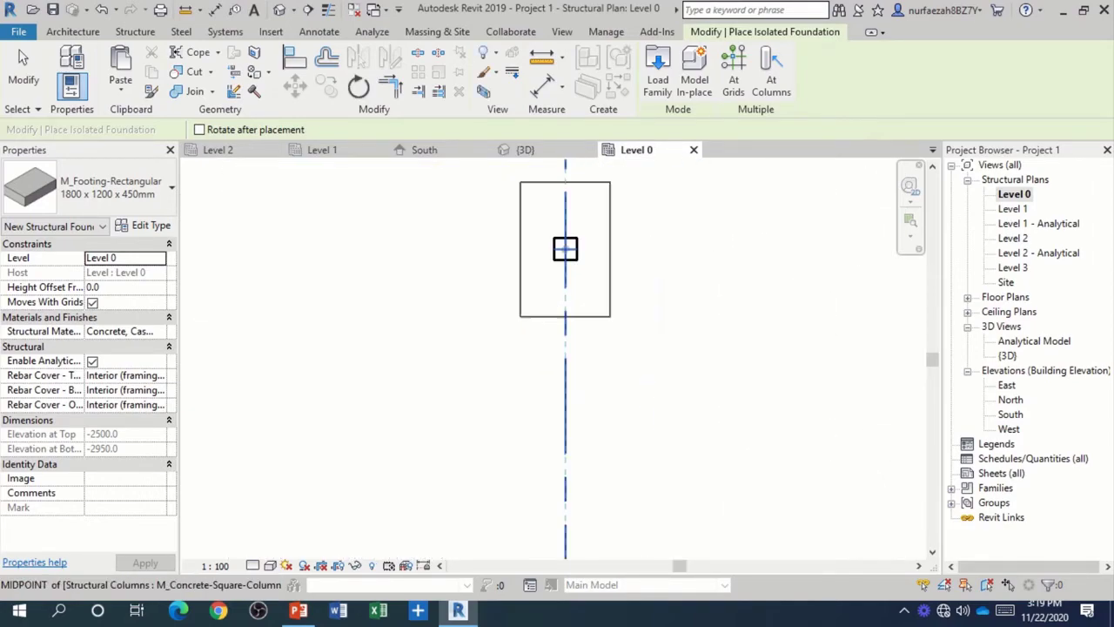
{"action": "left_click", "coordinate": [565, 248]}
{"action": "scroll", "coordinate": [360, 241], "scroll_direction": "down", "scroll_amount": 1}
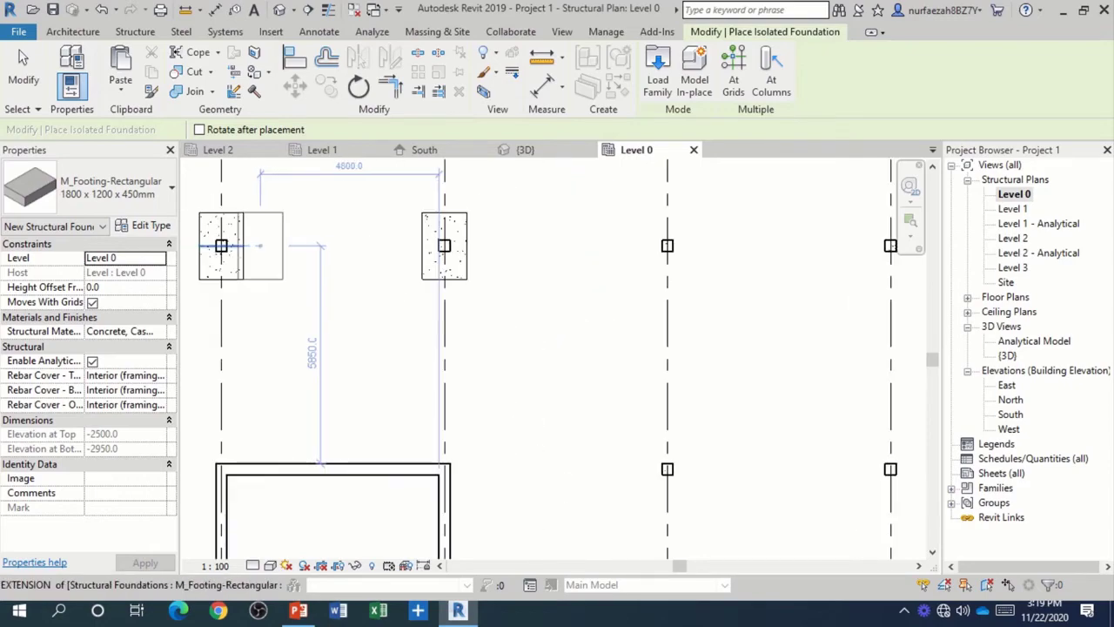
{"action": "scroll", "coordinate": [687, 243], "scroll_direction": "up", "scroll_amount": 2}
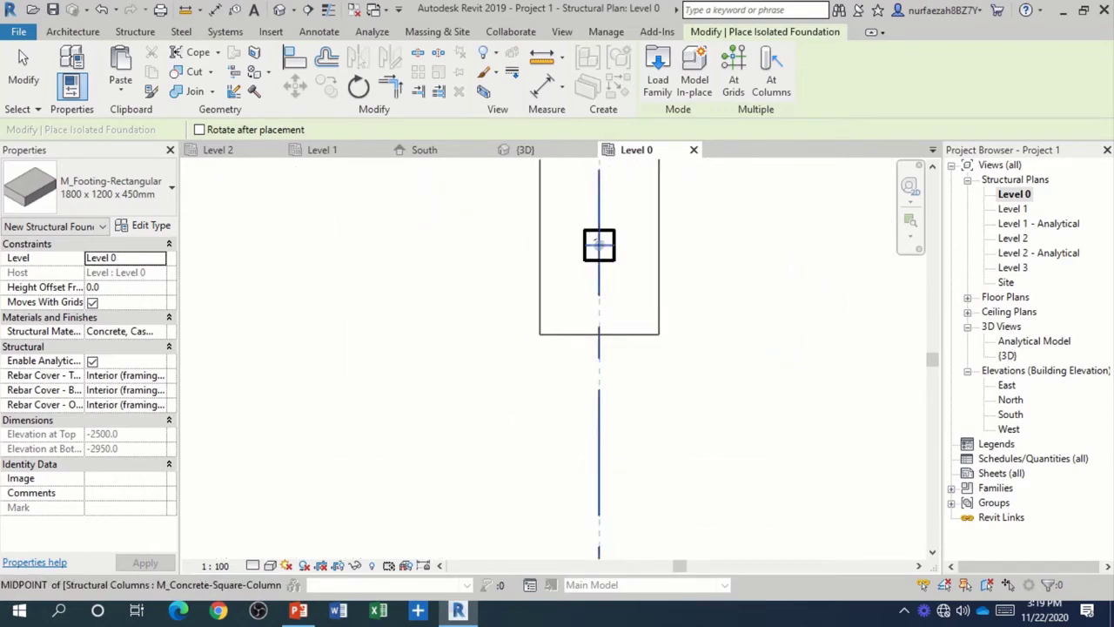
{"action": "left_click", "coordinate": [667, 244]}
{"action": "scroll", "coordinate": [431, 273], "scroll_direction": "down", "scroll_amount": 1}
{"action": "middle_click_drag", "start_coordinate": [431, 273], "coordinate": [305, 272]}
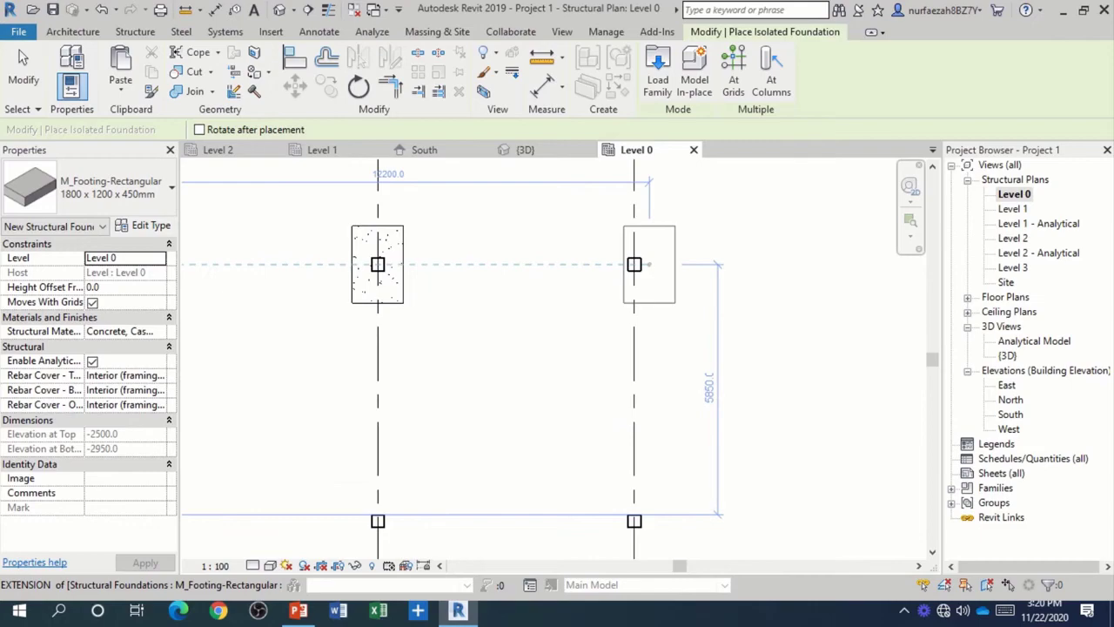
{"action": "scroll", "coordinate": [627, 269], "scroll_direction": "up", "scroll_amount": 1}
{"action": "left_click", "coordinate": [626, 270]}
- Place footings centred under the remaining four columns, including those on grids 3 and 4
{"action": "scroll", "coordinate": [687, 305], "scroll_direction": "down", "scroll_amount": 1}
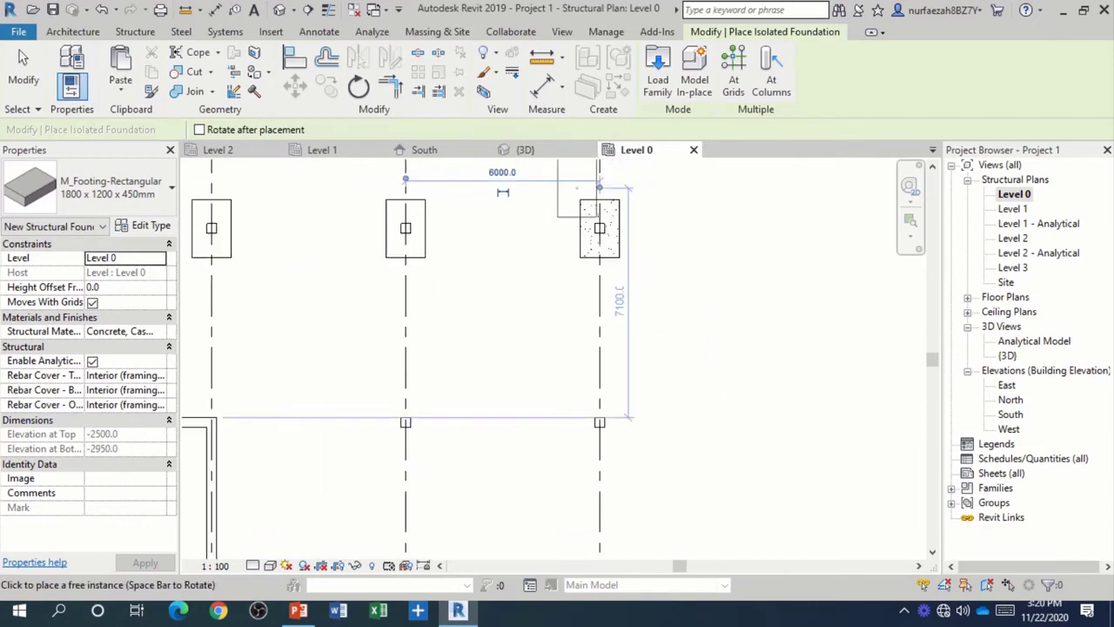
{"action": "scroll", "coordinate": [599, 402], "scroll_direction": "up", "scroll_amount": 1}
{"action": "scroll", "coordinate": [600, 425], "scroll_direction": "up", "scroll_amount": 2}
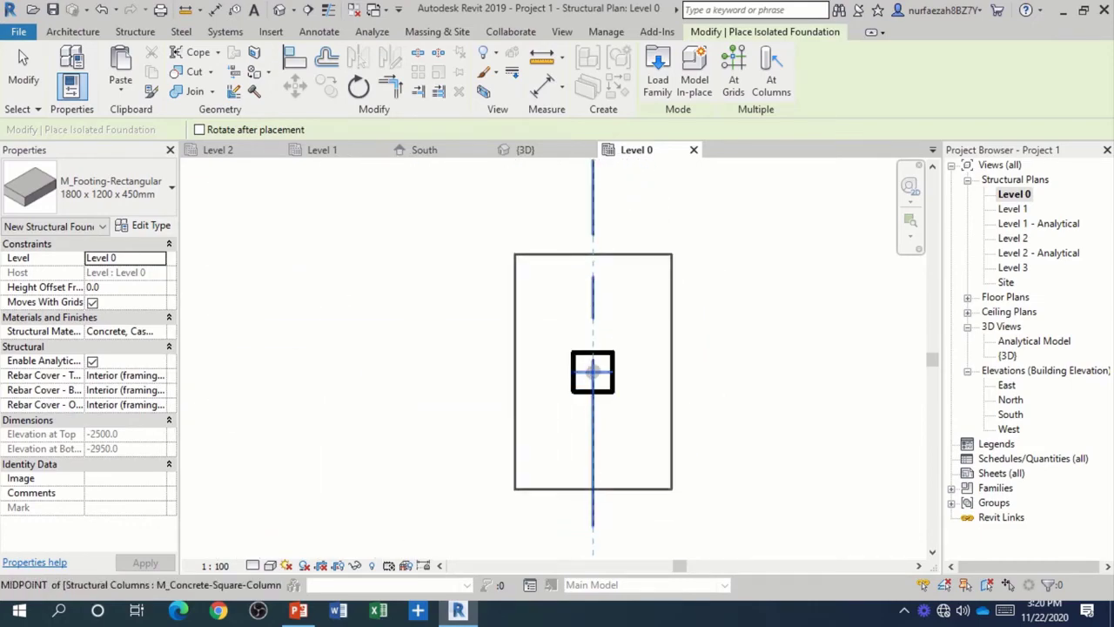
{"action": "left_click", "coordinate": [592, 373]}
{"action": "scroll", "coordinate": [723, 260], "scroll_direction": "down", "scroll_amount": 2}
{"action": "scroll", "coordinate": [691, 283], "scroll_direction": "down", "scroll_amount": 2}
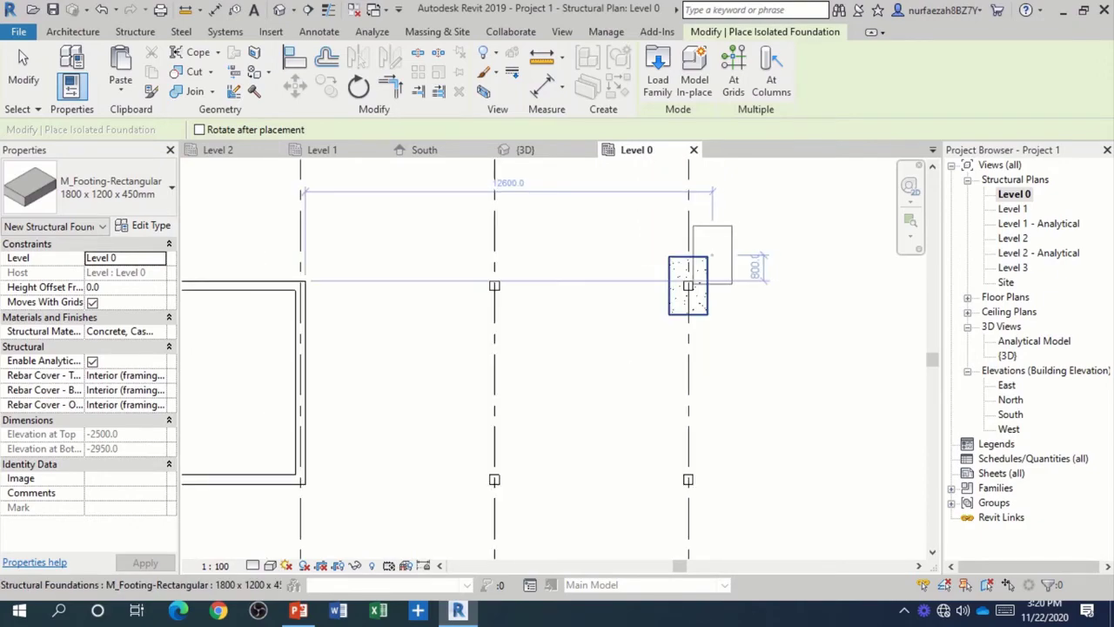
{"action": "scroll", "coordinate": [696, 409], "scroll_direction": "up", "scroll_amount": 2}
{"action": "scroll", "coordinate": [699, 419], "scroll_direction": "up", "scroll_amount": 1}
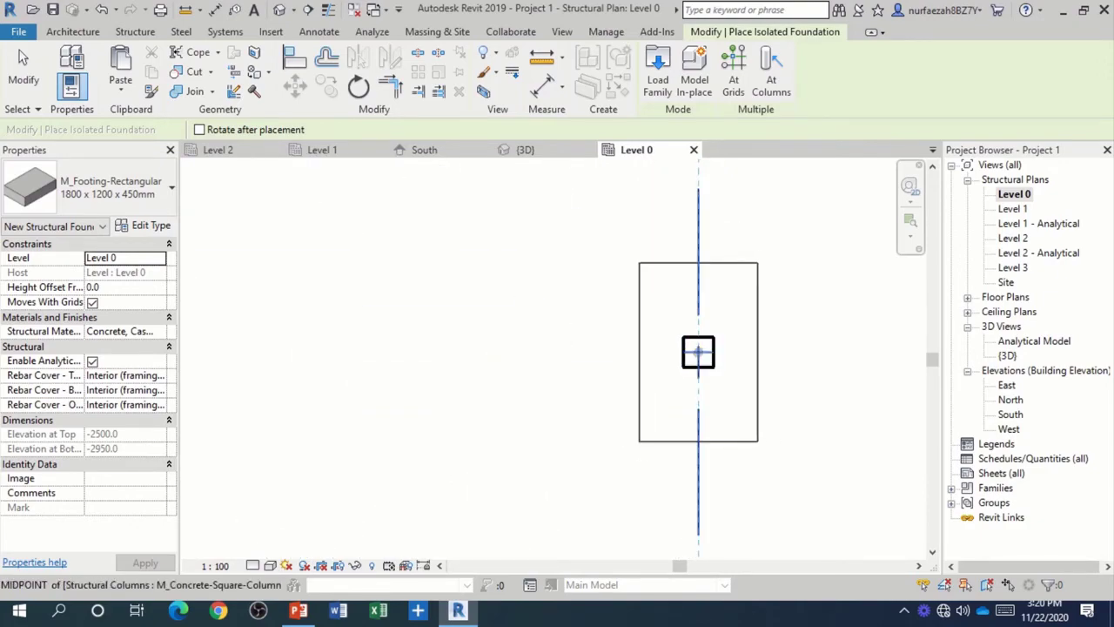
{"action": "left_click", "coordinate": [698, 383]}
{"action": "scroll", "coordinate": [788, 372], "scroll_direction": "down", "scroll_amount": 2}
{"action": "scroll", "coordinate": [791, 372], "scroll_direction": "down", "scroll_amount": 1}
{"action": "scroll", "coordinate": [493, 350], "scroll_direction": "up", "scroll_amount": 2}
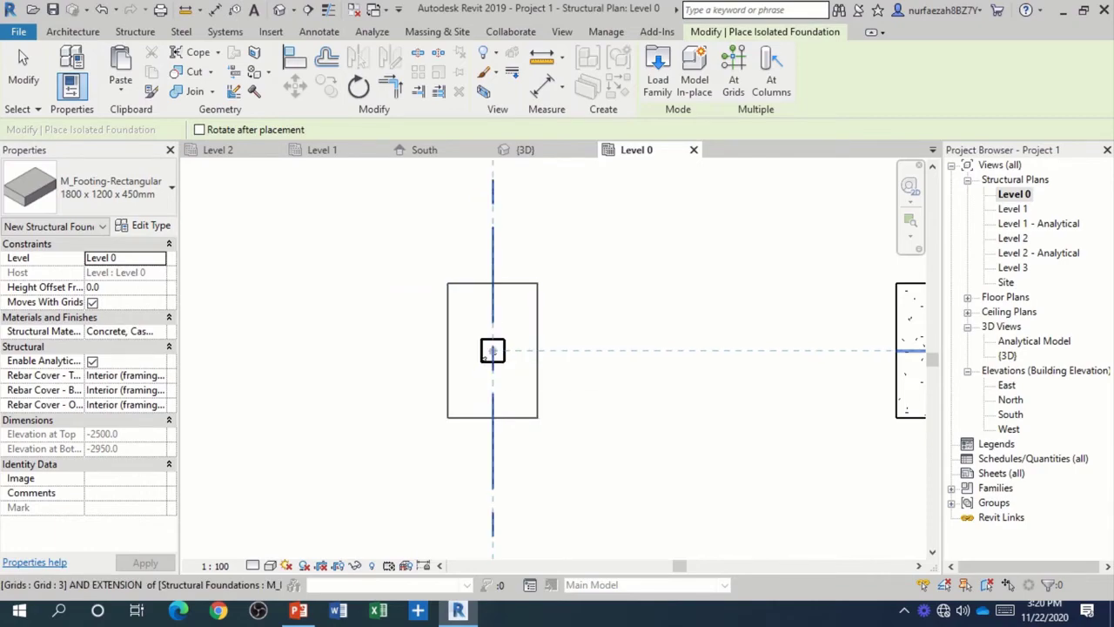
{"action": "left_click", "coordinate": [492, 350]}
{"action": "scroll", "coordinate": [683, 465], "scroll_direction": "down", "scroll_amount": 2}
{"action": "scroll", "coordinate": [683, 465], "scroll_direction": "down", "scroll_amount": 2}
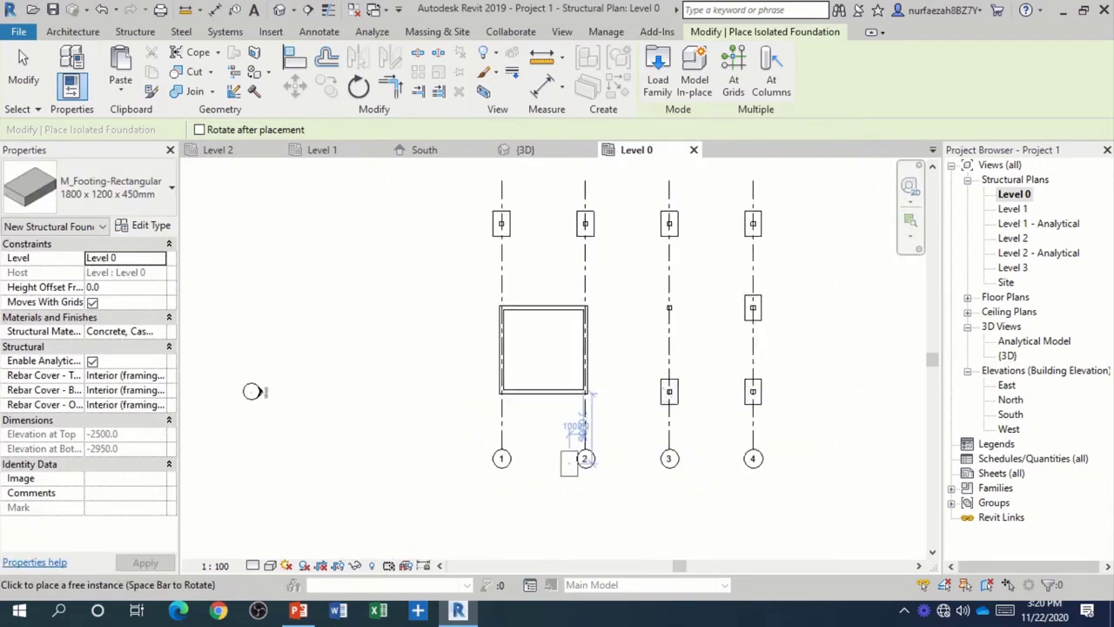
{"action": "scroll", "coordinate": [674, 308], "scroll_direction": "up", "scroll_amount": 1}
{"action": "scroll", "coordinate": [674, 308], "scroll_direction": "up", "scroll_amount": 1}
{"action": "scroll", "coordinate": [674, 308], "scroll_direction": "up", "scroll_amount": 1}
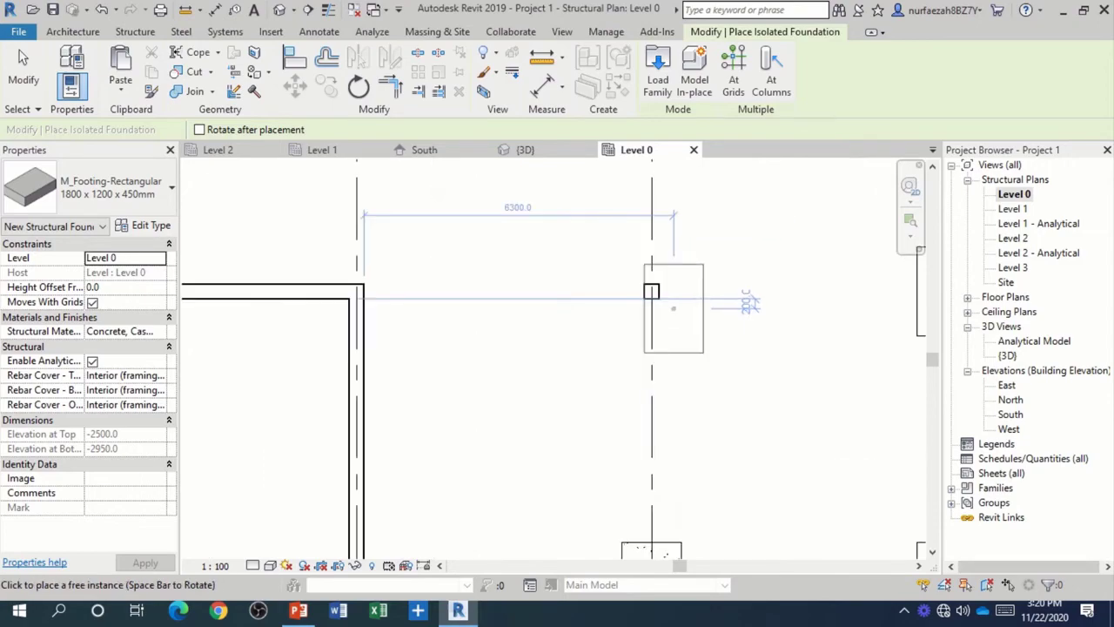
{"action": "scroll", "coordinate": [674, 308], "scroll_direction": "up", "scroll_amount": 1}
{"action": "scroll", "coordinate": [670, 304], "scroll_direction": "up", "scroll_amount": 1}
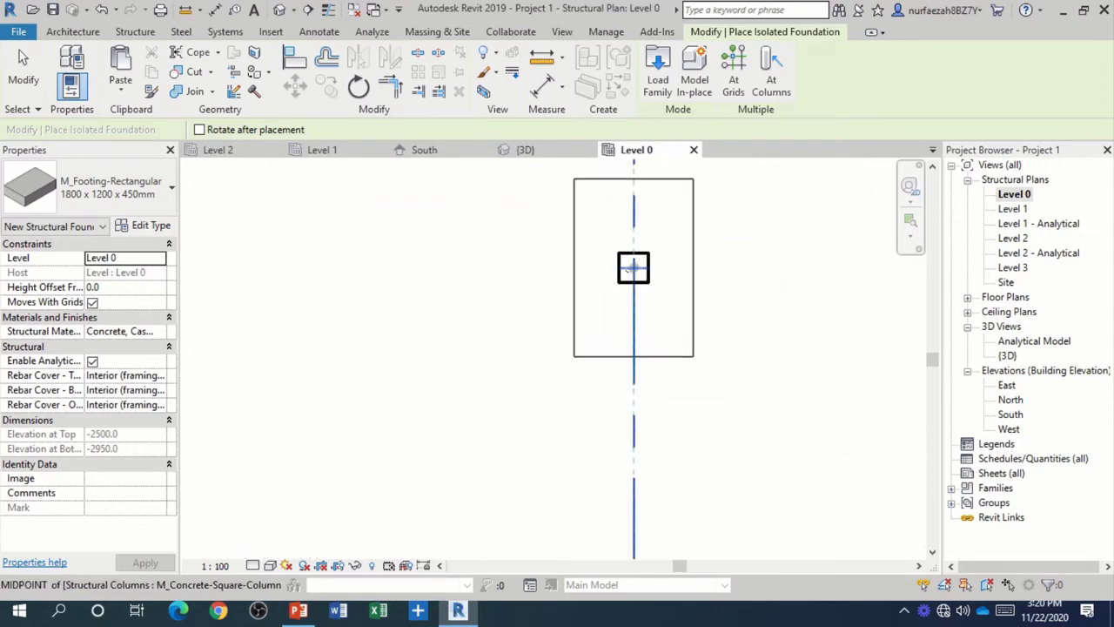
{"action": "left_click", "coordinate": [634, 267]}
{"action": "scroll", "coordinate": [634, 267], "scroll_direction": "down", "scroll_amount": 3}
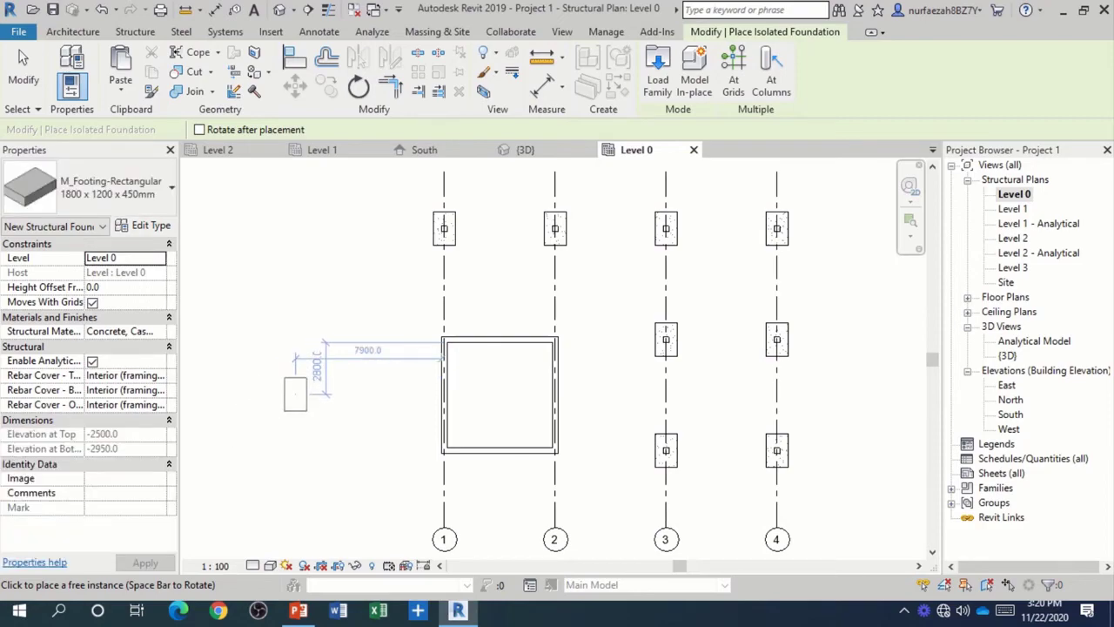
- End footing placement, orbit the 3D view to check the footings, then return to Level 0
{"action": "key", "text": "Escape"}
{"action": "key", "text": "Escape"}
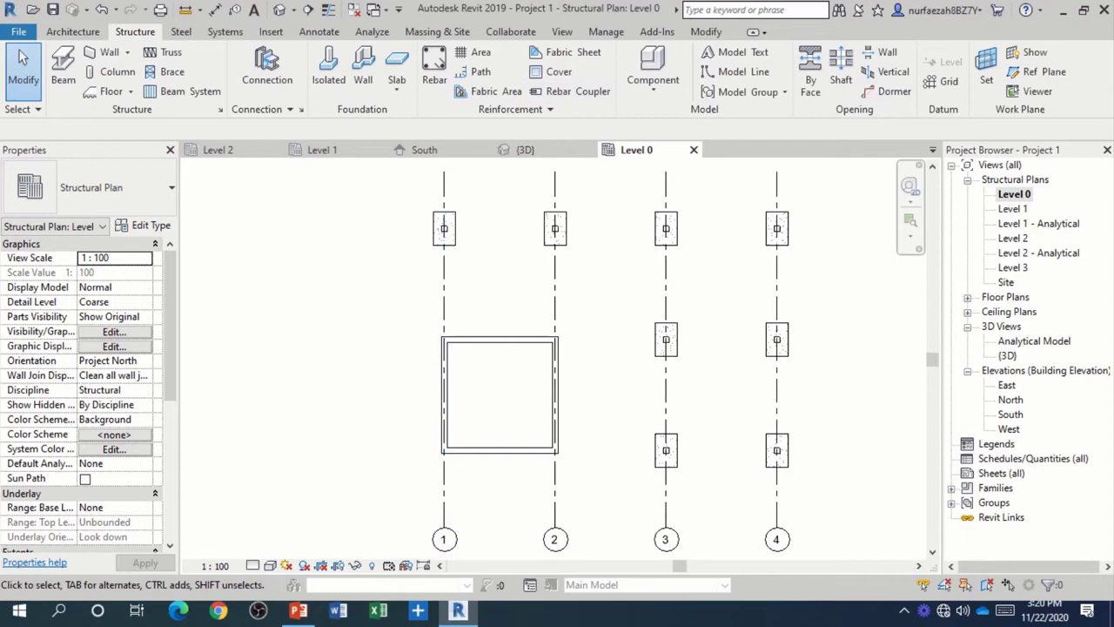
{"action": "left_click", "coordinate": [278, 10]}
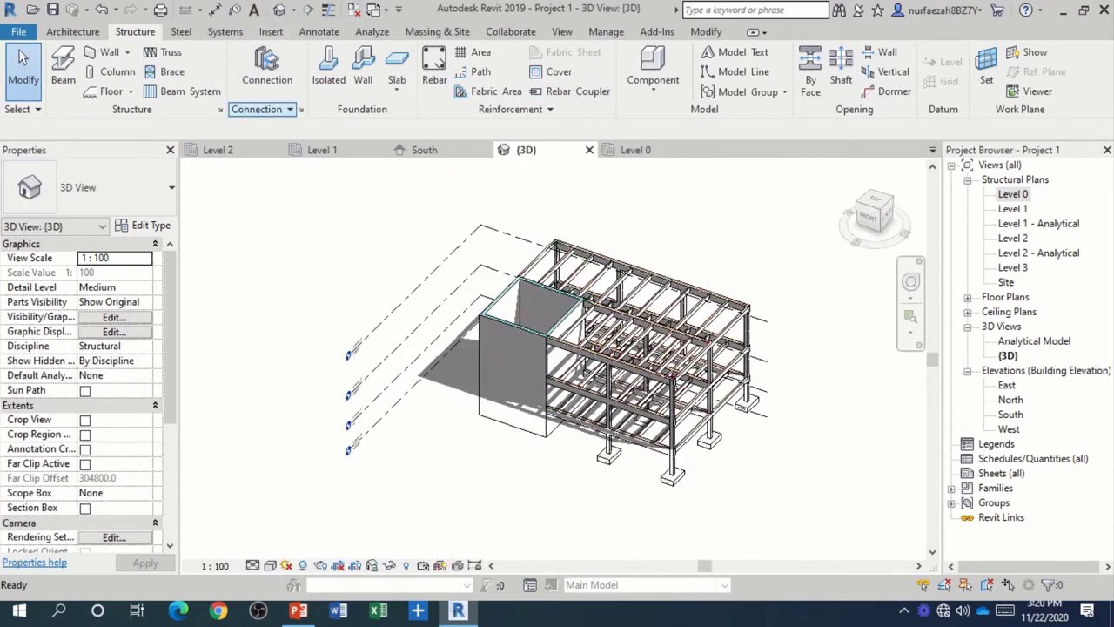
{"action": "left_click", "coordinate": [863, 214]}
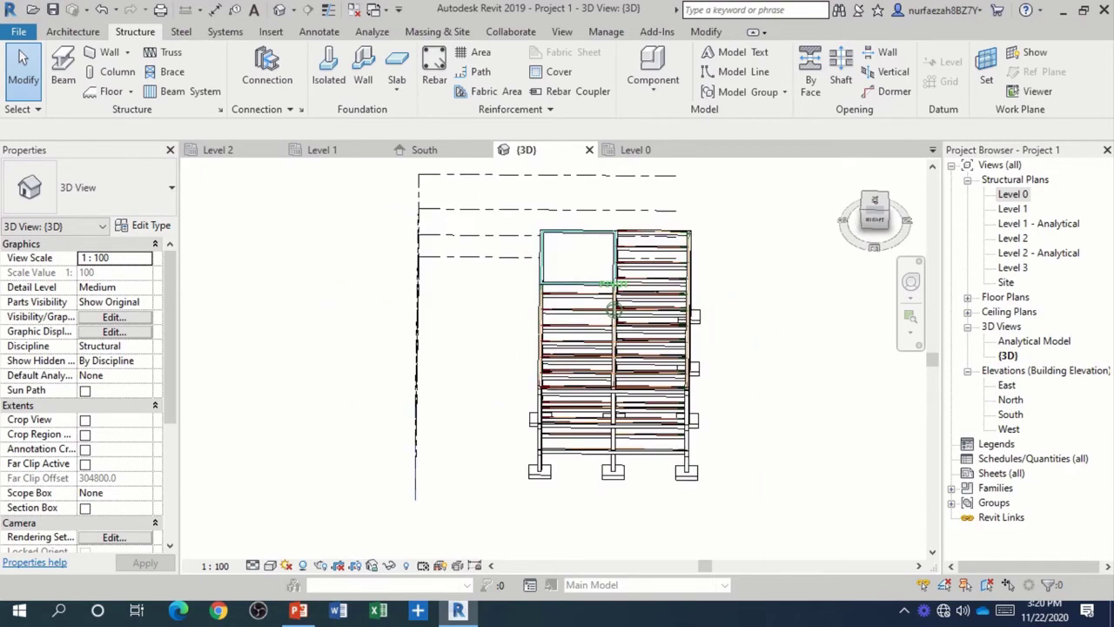
{"action": "middle_click_drag", "start_coordinate": [613, 348], "coordinate": [661, 365], "text": "shift"}
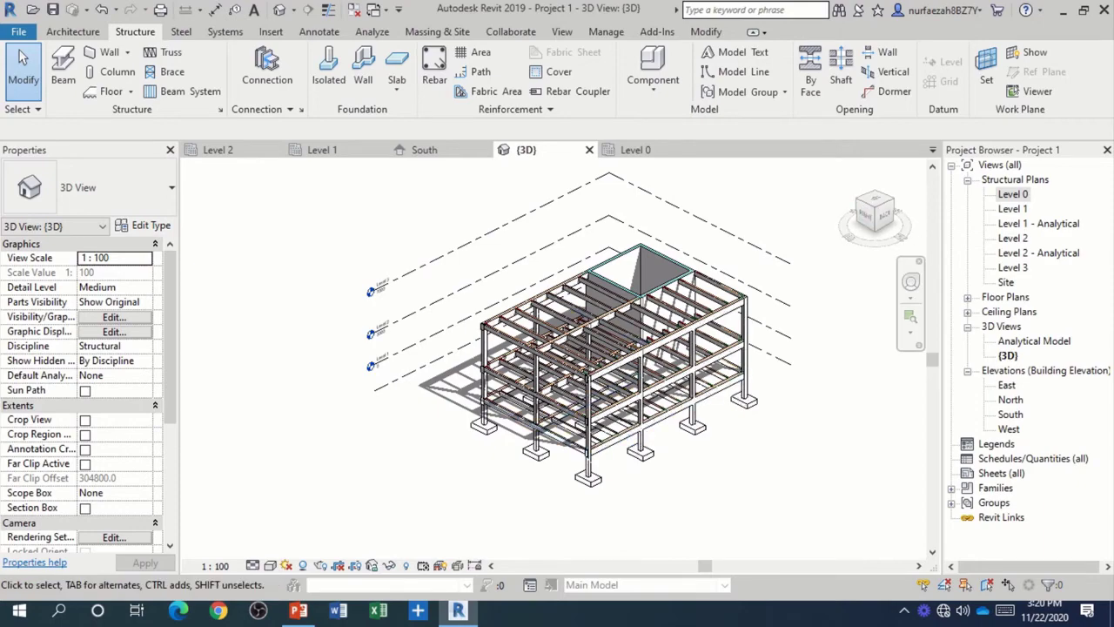
{"action": "double_click", "coordinate": [1012, 194]}
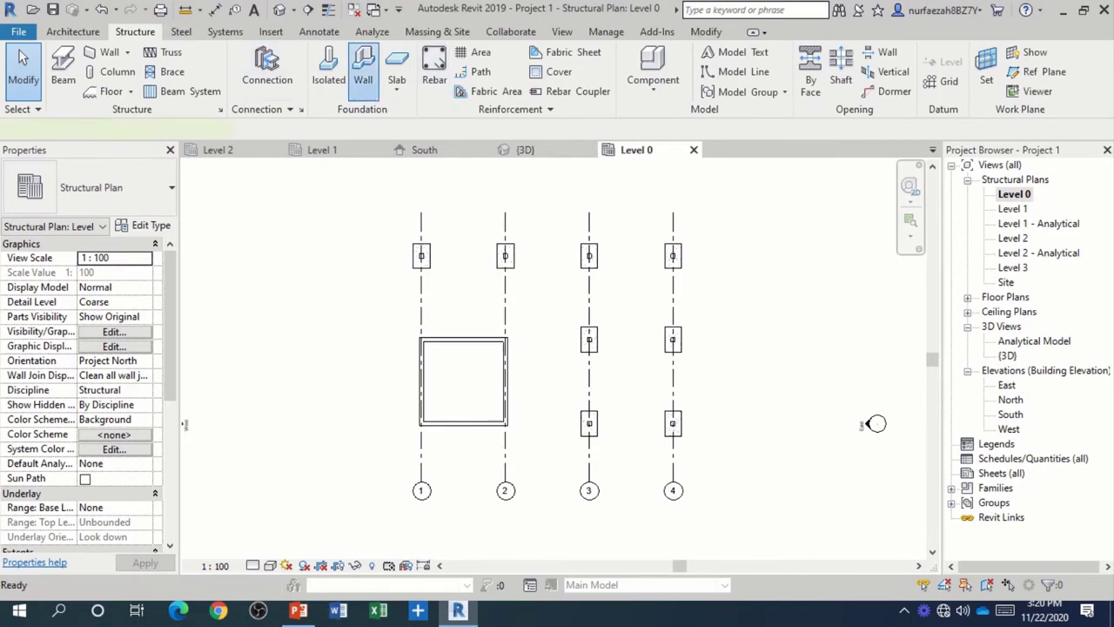
- Add a Bearing Footing 900 x 300 wall foundation under the four window-selected core walls and view it in 3D
{"action": "left_click", "coordinate": [363, 74]}
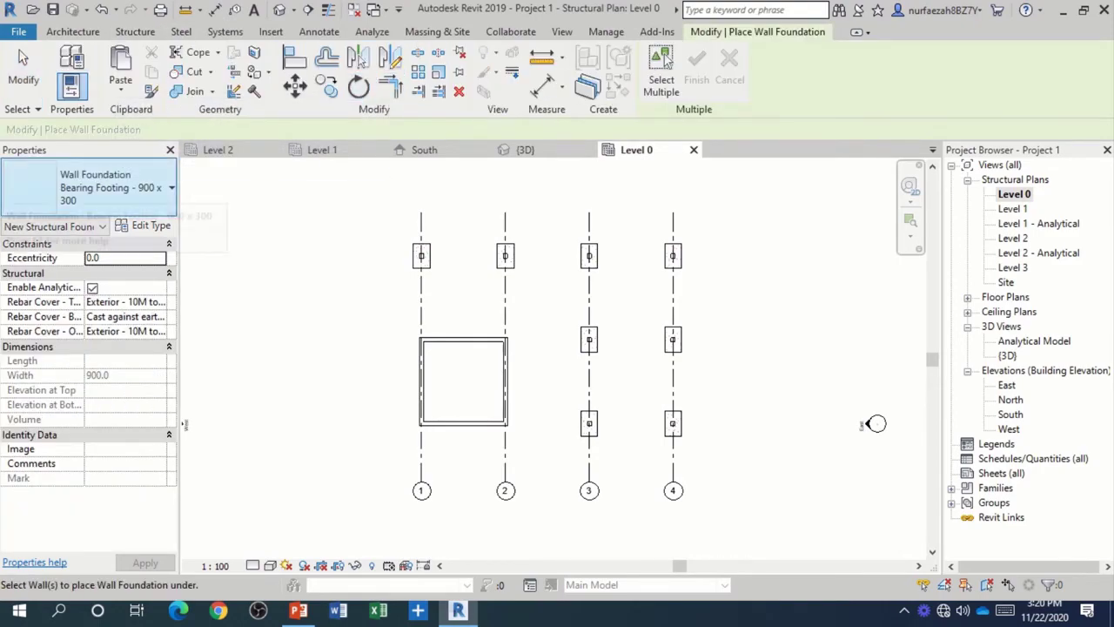
{"action": "left_click", "coordinate": [113, 187]}
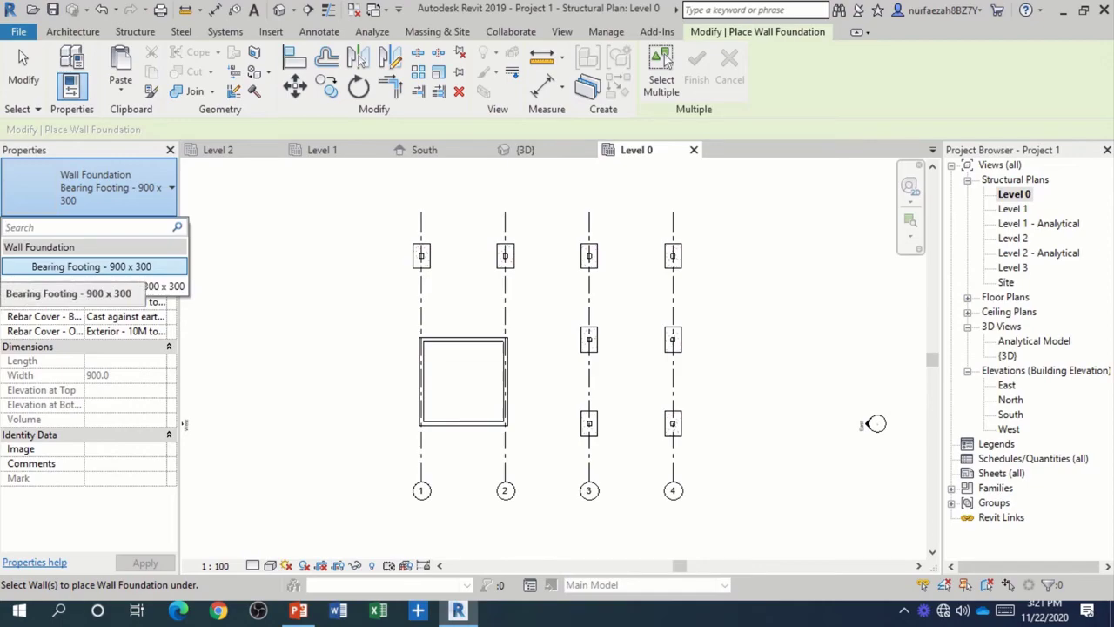
{"action": "left_click", "coordinate": [874, 424]}
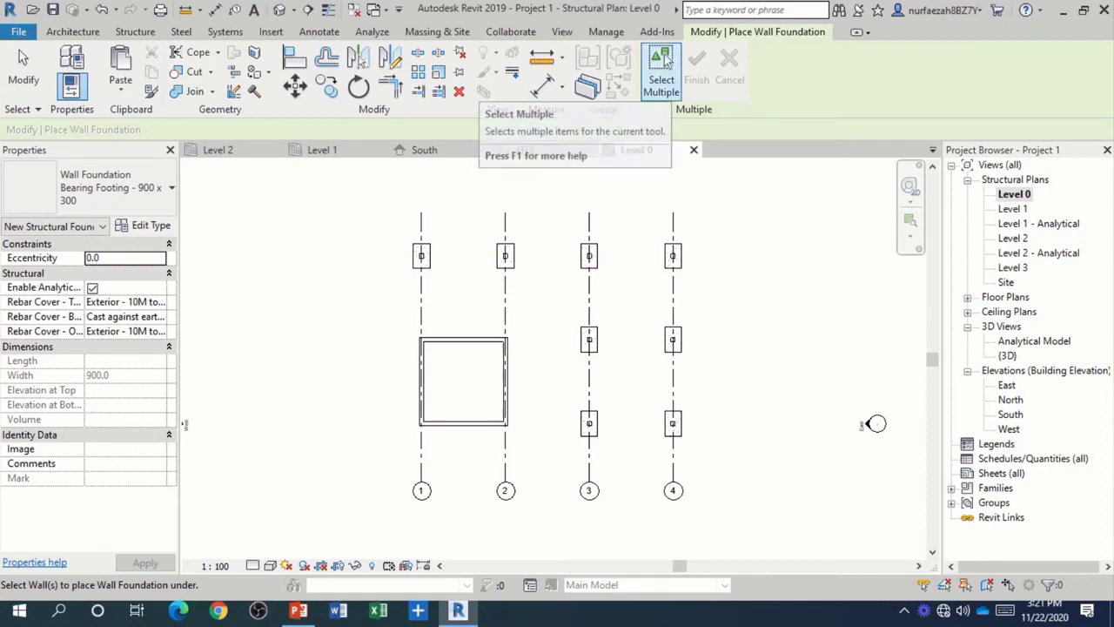
{"action": "left_click", "coordinate": [663, 63]}
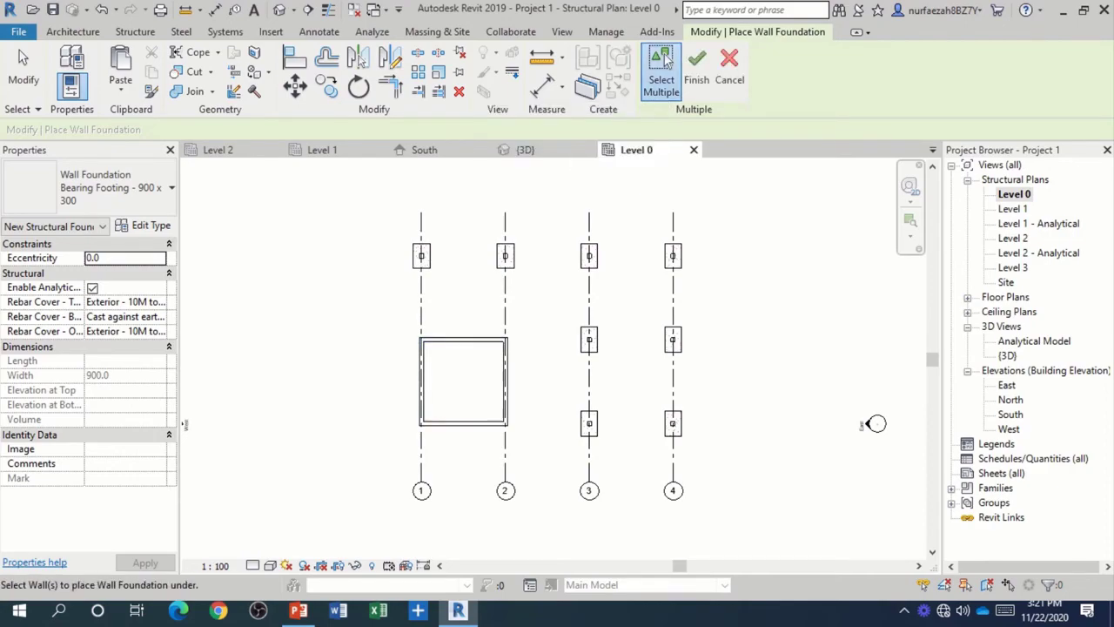
{"action": "left_click_drag", "start_coordinate": [387, 328], "coordinate": [525, 444]}
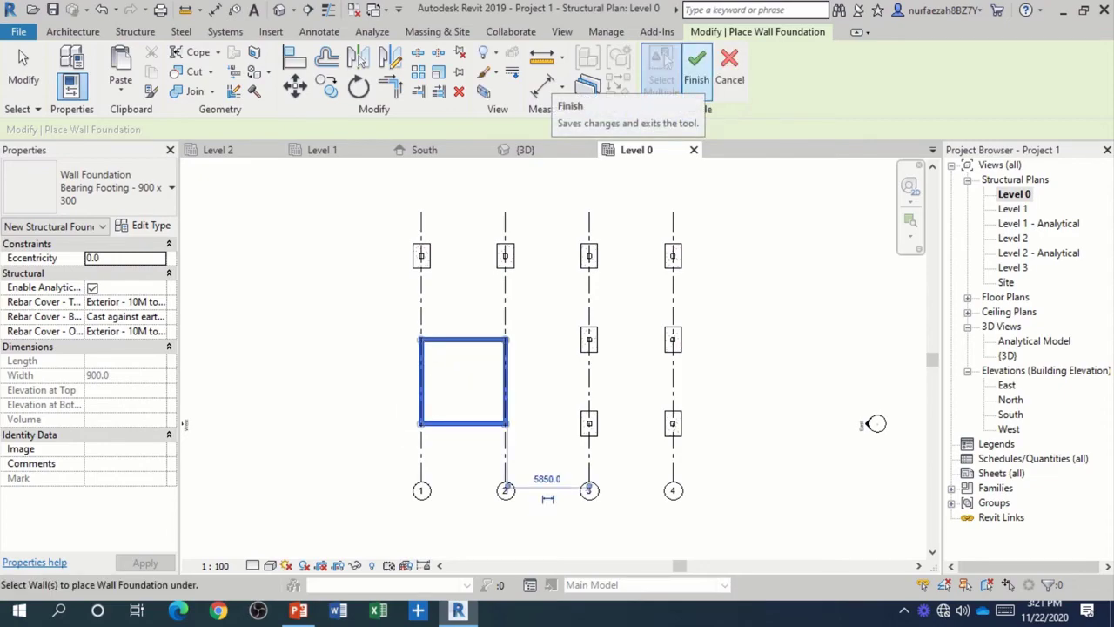
{"action": "left_click", "coordinate": [666, 59]}
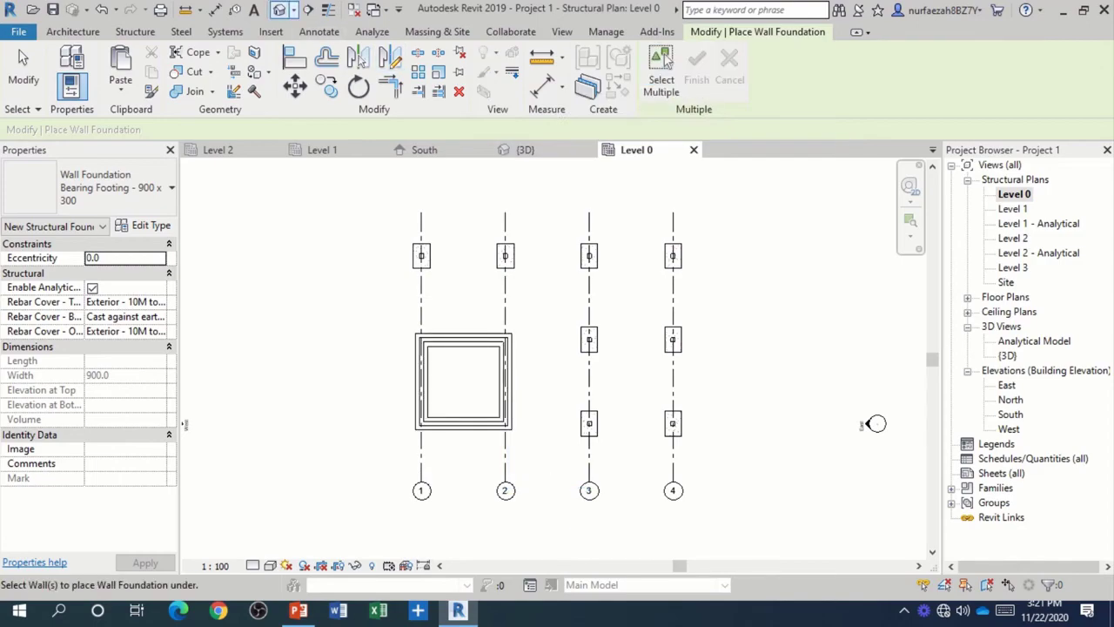
{"action": "left_click", "coordinate": [278, 9]}
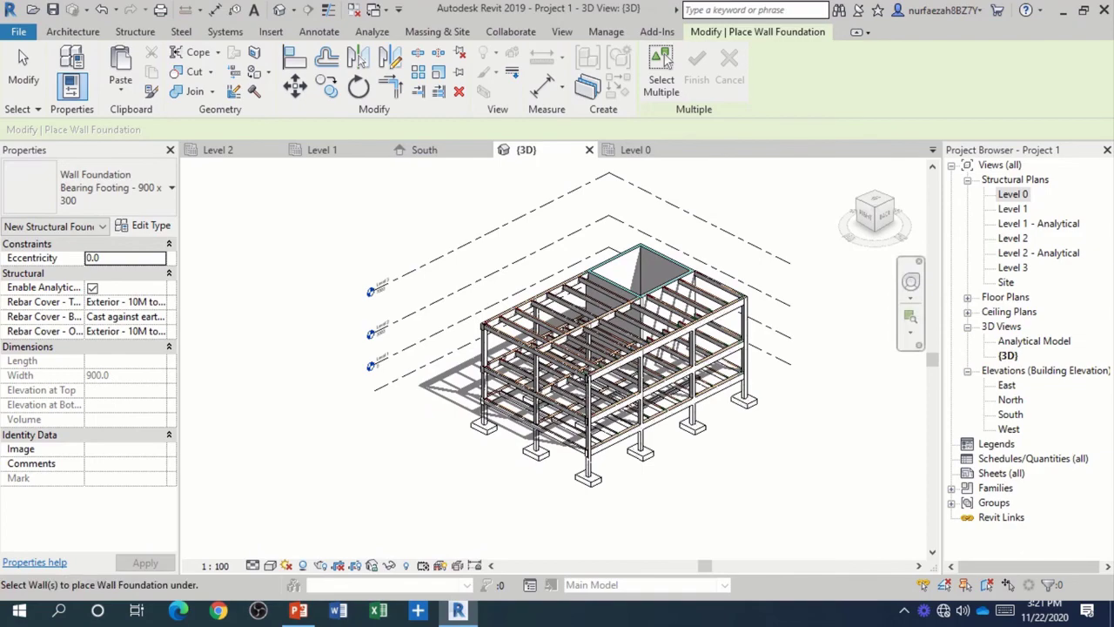
{"action": "left_click_drag", "start_coordinate": [874, 213], "coordinate": [848, 218]}
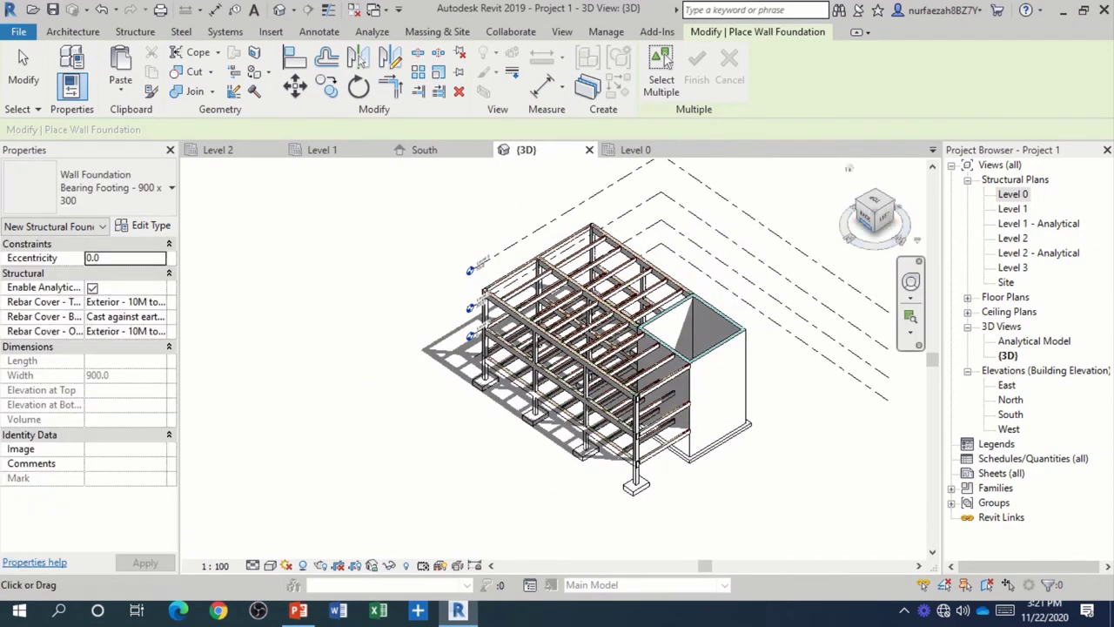
{"action": "left_click", "coordinate": [874, 214]}
{"action": "middle_click_drag", "start_coordinate": [614, 310], "coordinate": [592, 318], "text": "shift"}
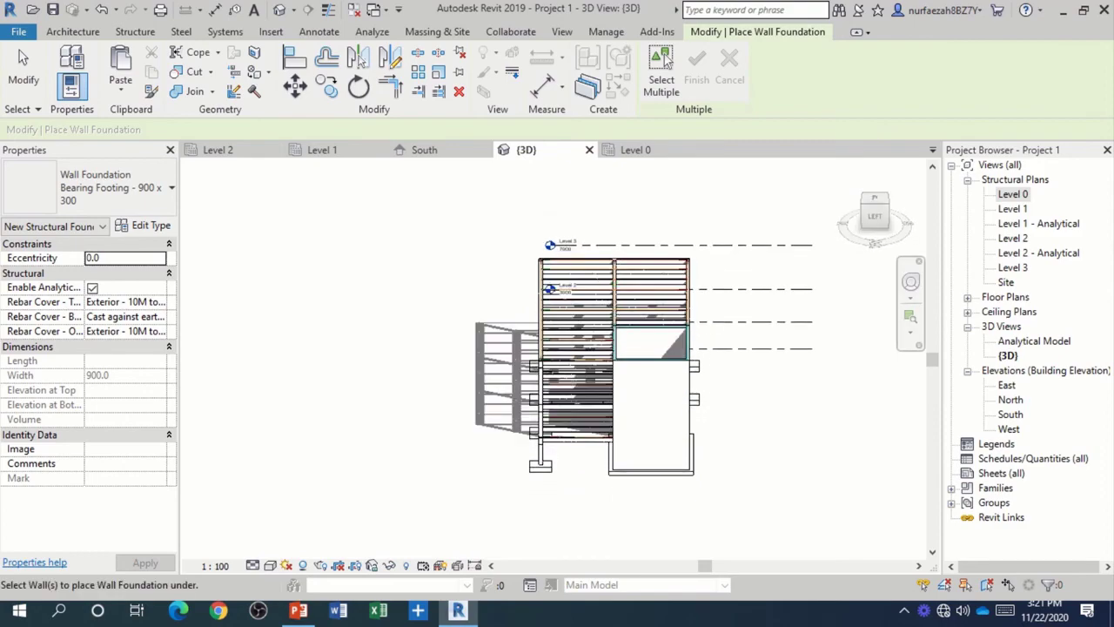
{"action": "left_click", "coordinate": [304, 565]}
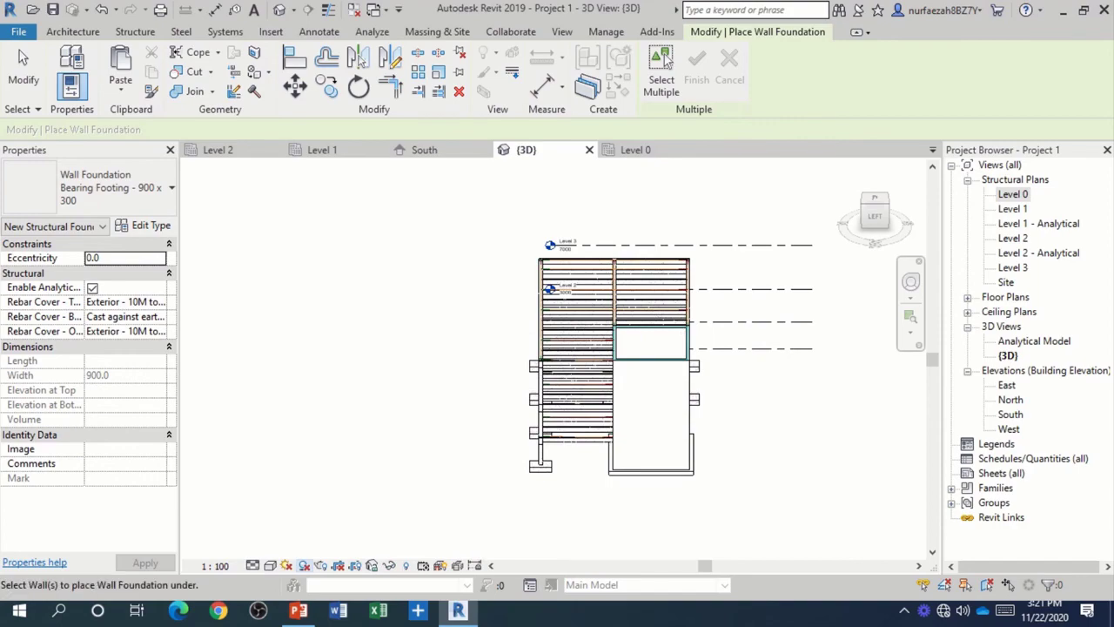
{"action": "left_click", "coordinate": [304, 564]}
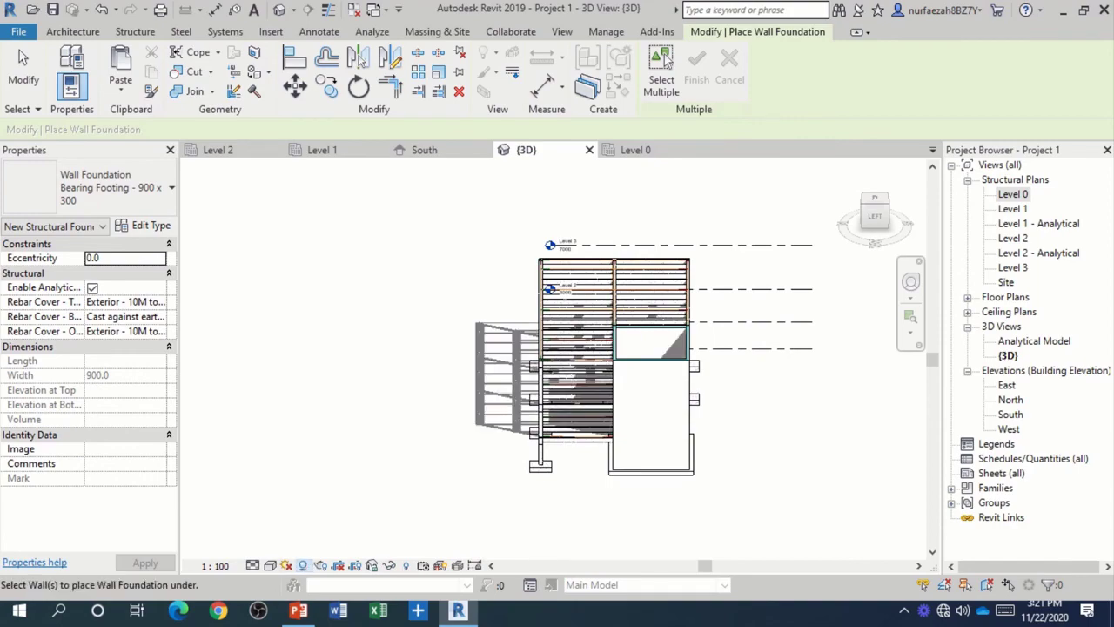
{"action": "left_click", "coordinate": [883, 205]}
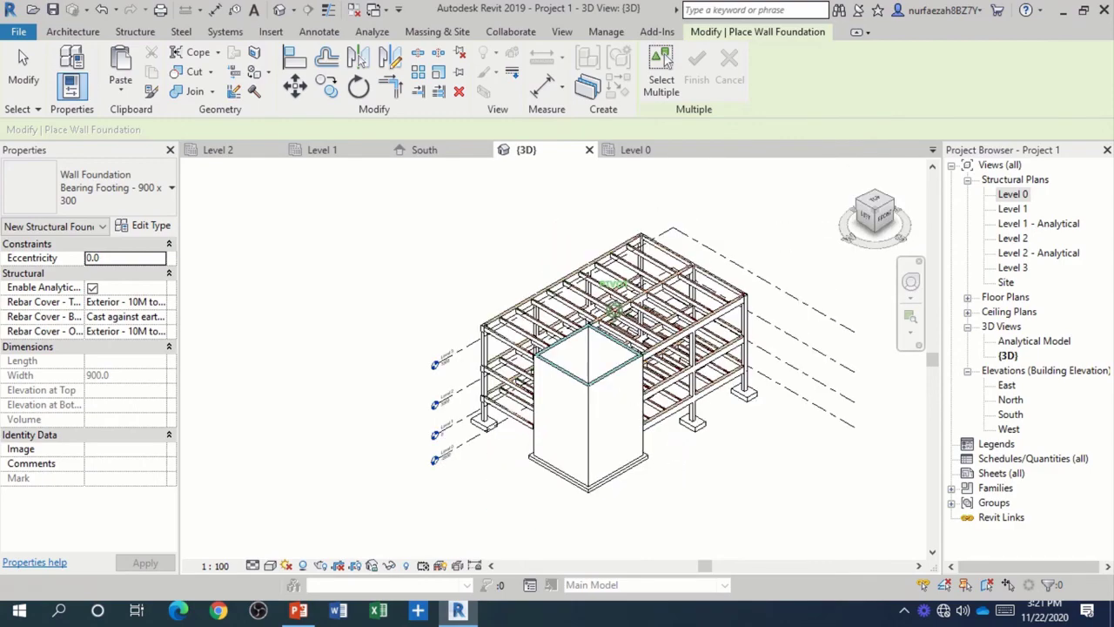